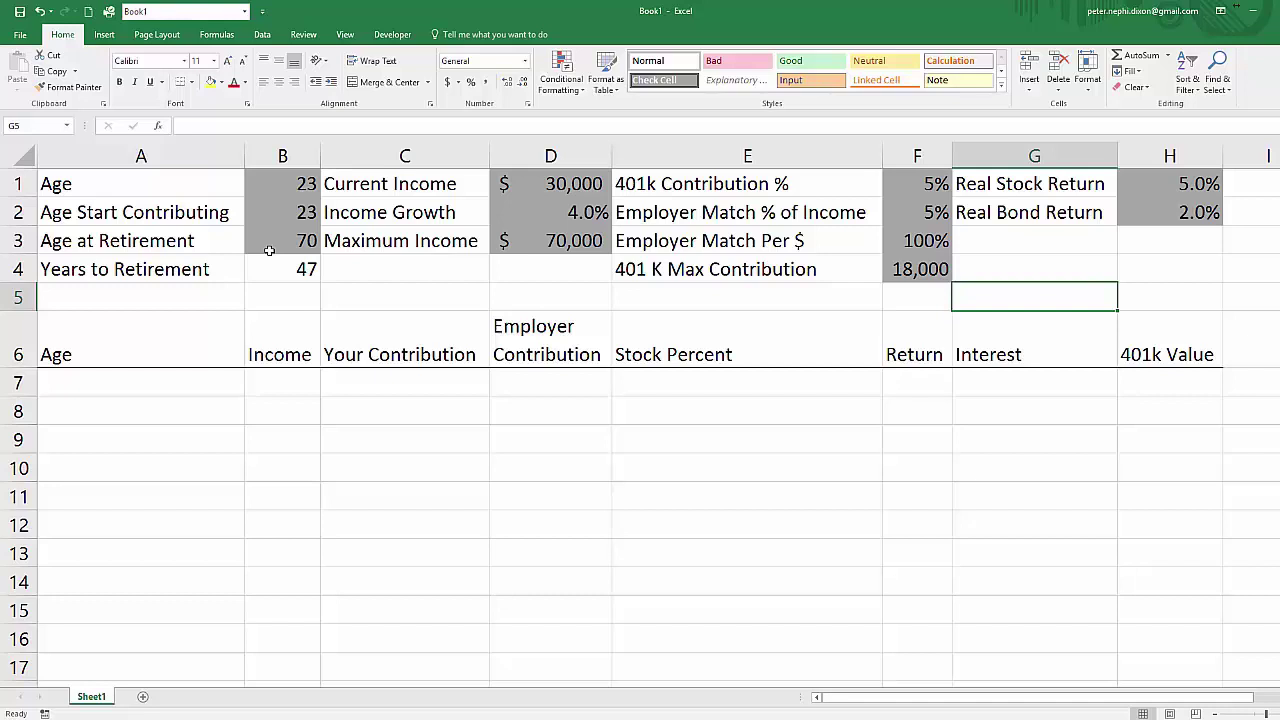
# - Examine the age inputs, the Years to Retirement formula and the current income, income growth and maximum income inputs
pyautogui.click(307, 186)
pyautogui.click(308, 218)
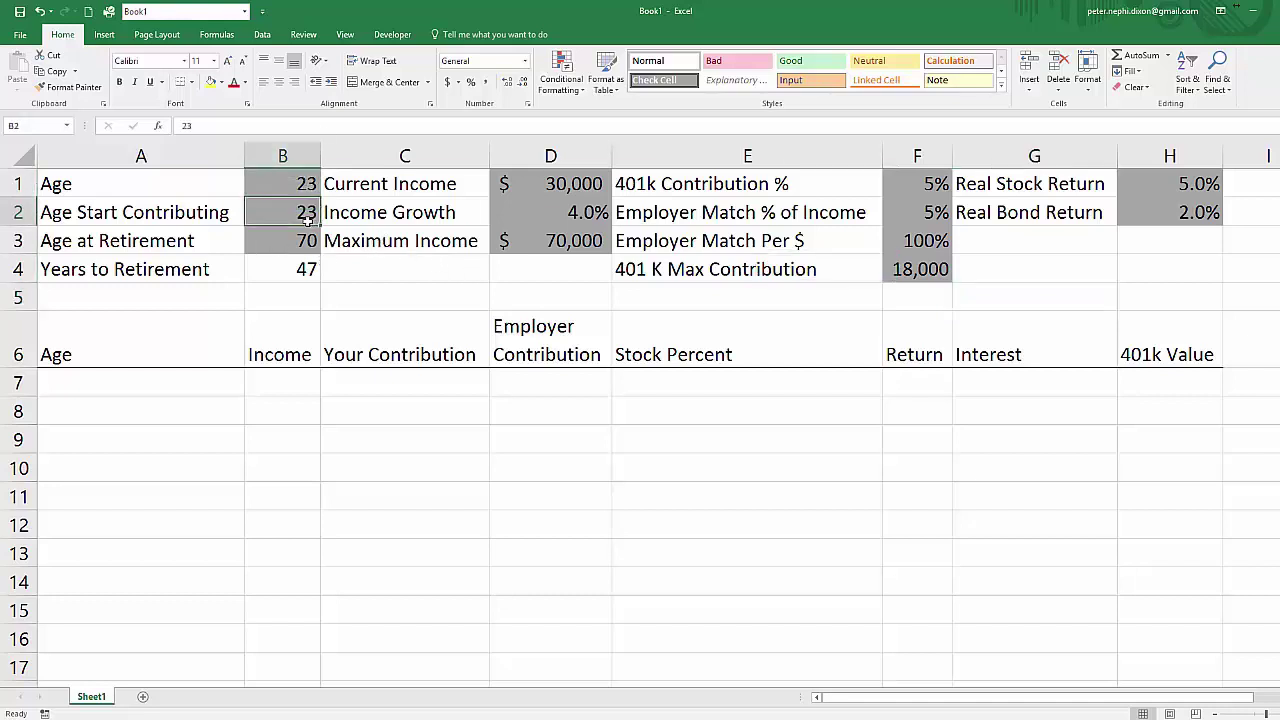
pyautogui.click(252, 241)
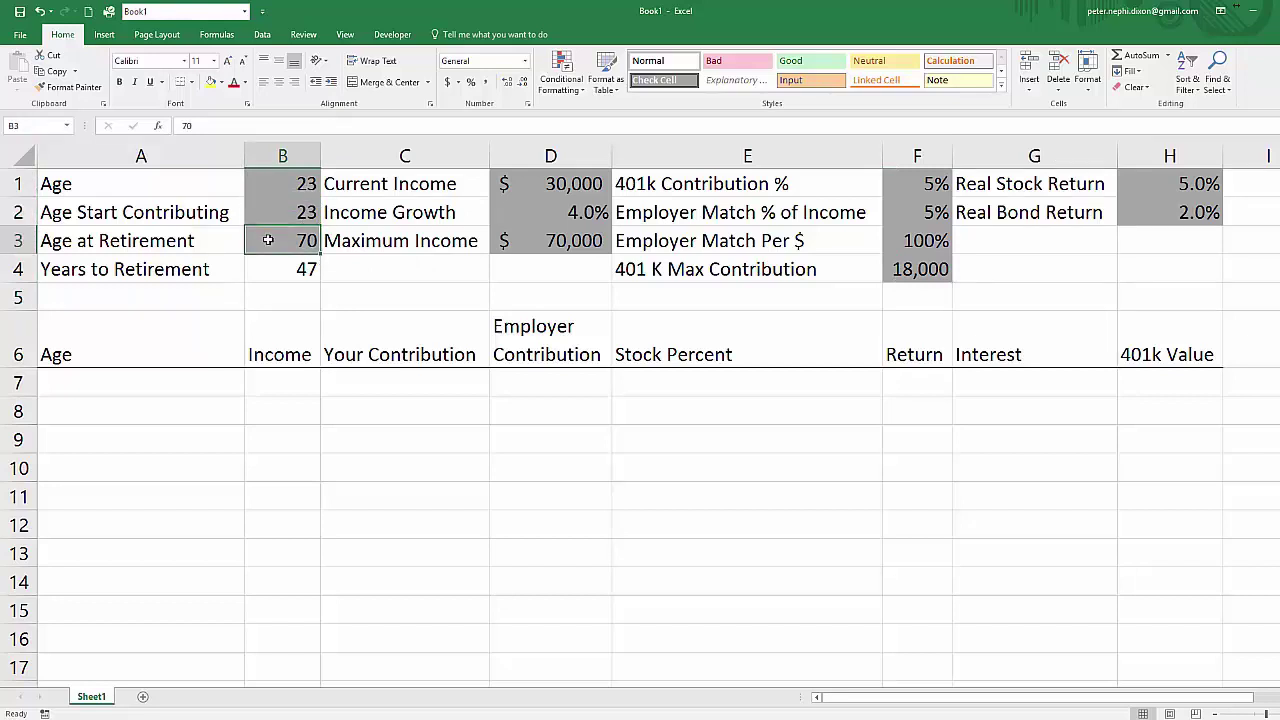
pyautogui.click(292, 270)
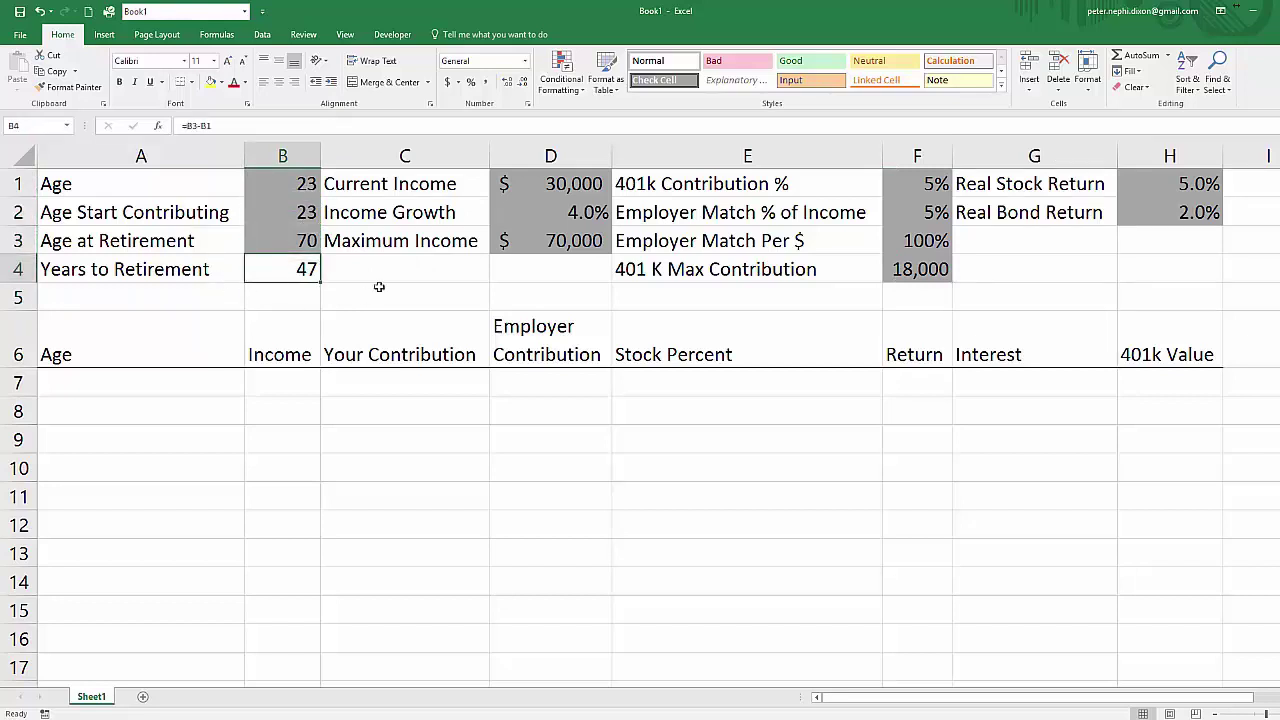
pyautogui.doubleClick(307, 268)
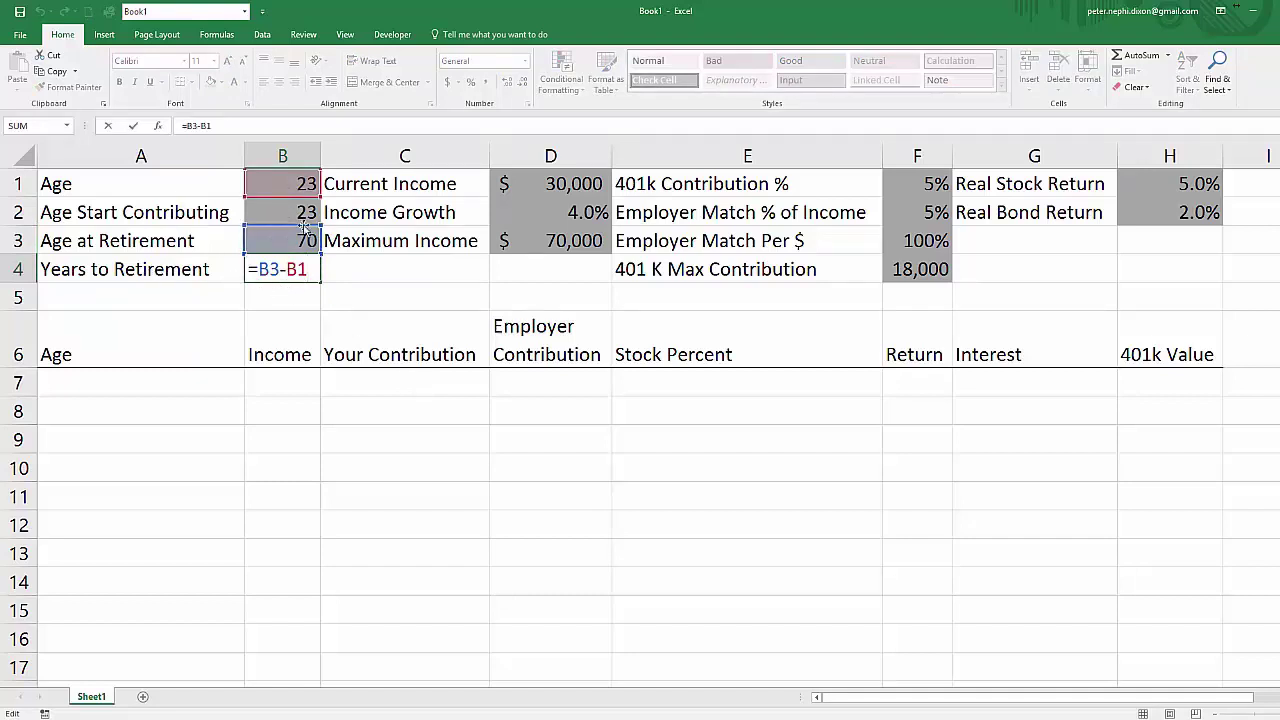
pyautogui.press('Return')
pyautogui.moveTo(278, 184); pyautogui.dragTo(285, 247)
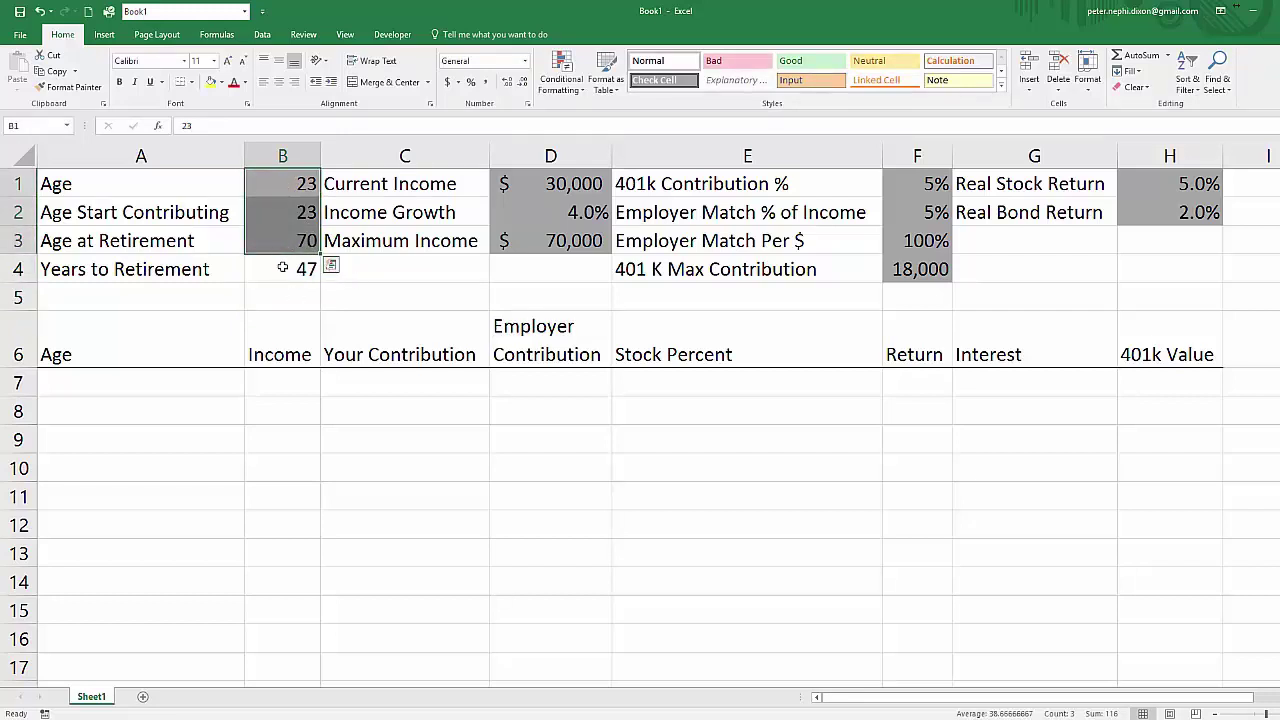
pyautogui.click(535, 184)
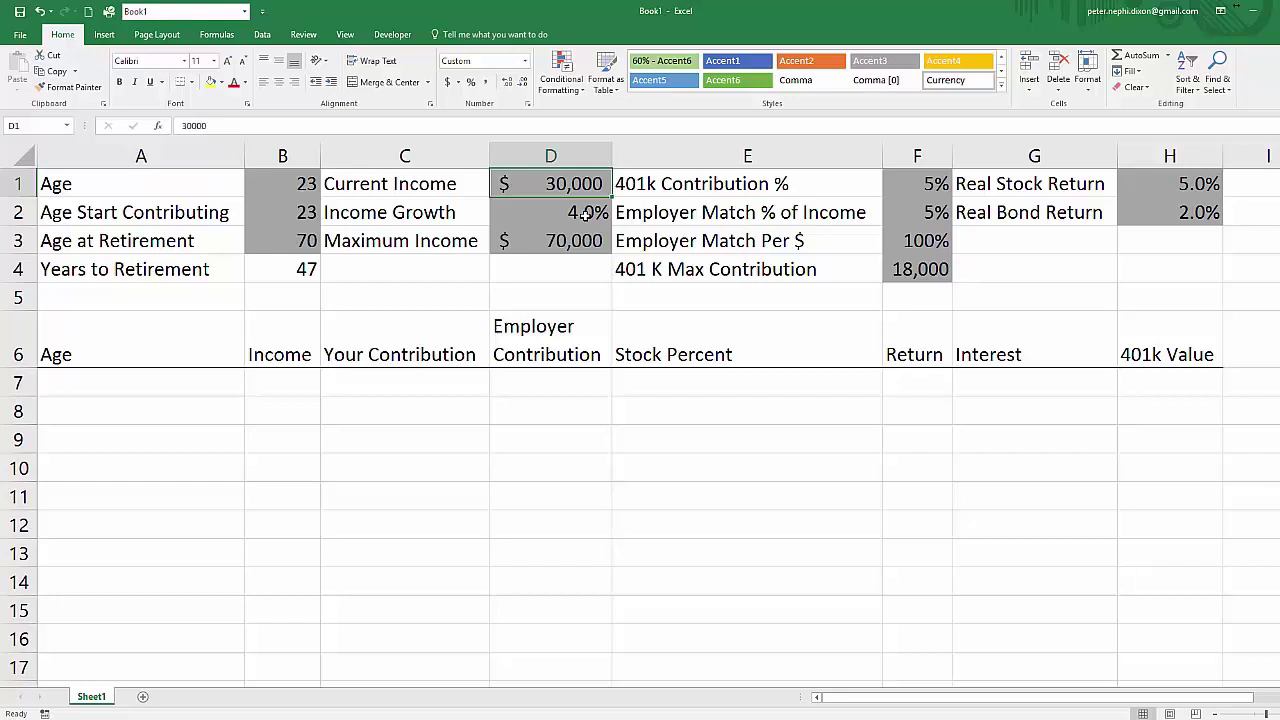
pyautogui.click(570, 207)
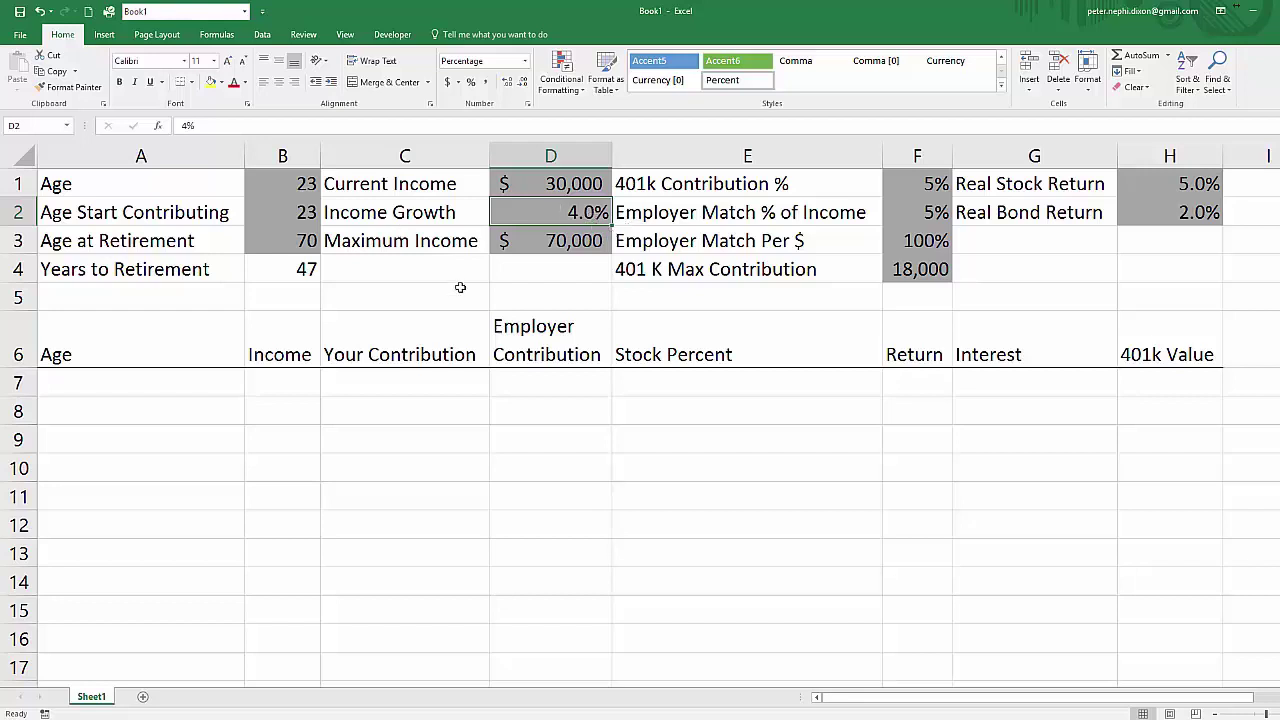
pyautogui.click(540, 248)
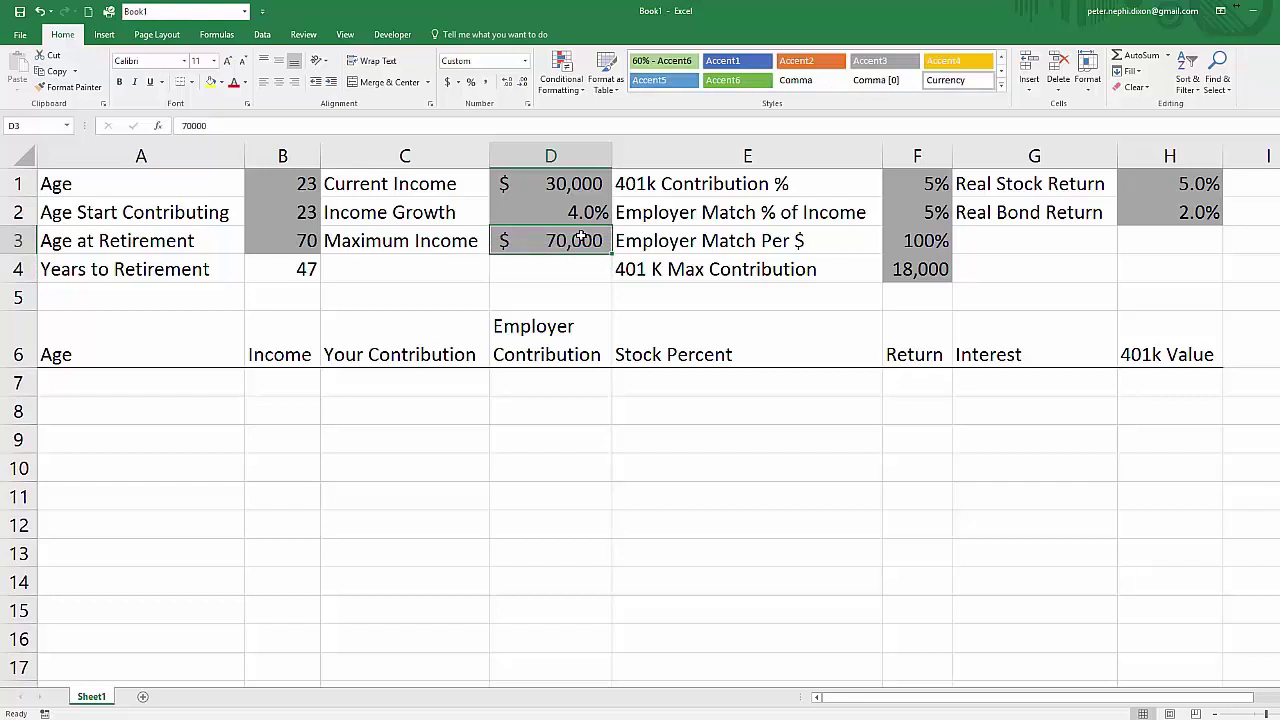
# - Examine the 401k Contribution %, Employer Match % of Income and Employer Match Per $ inputs
pyautogui.click(926, 184)
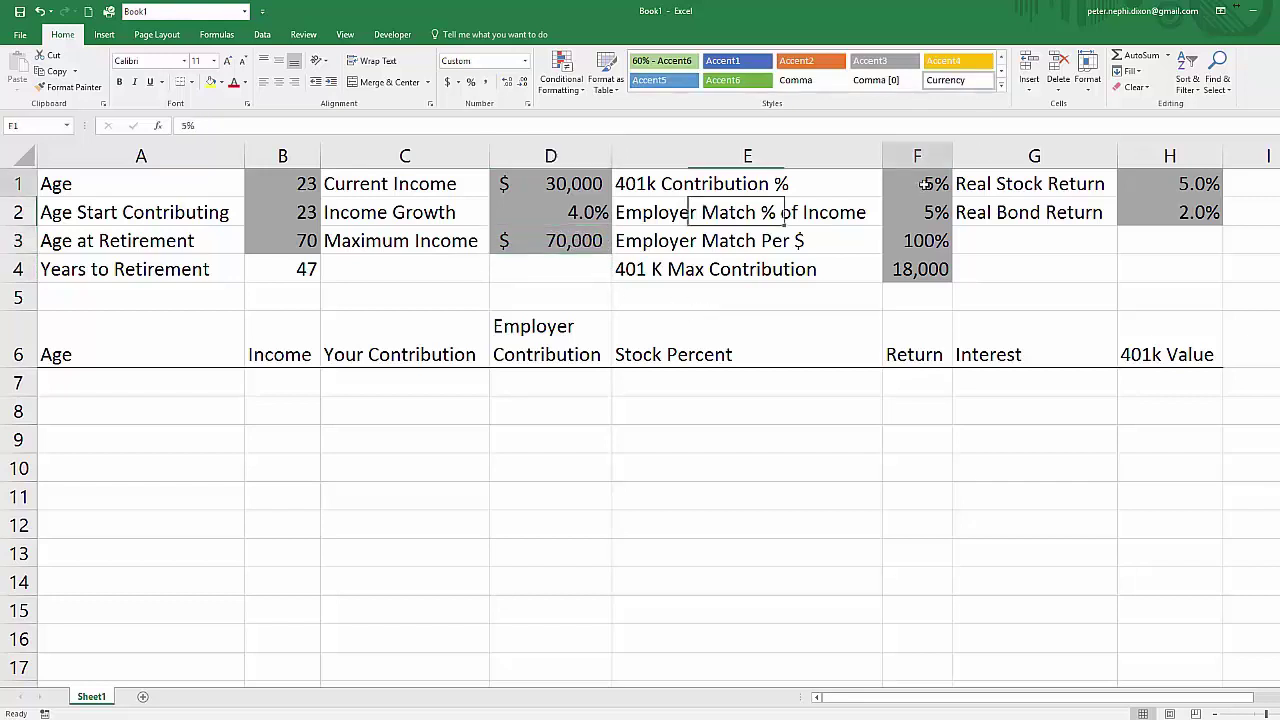
pyautogui.click(828, 192)
pyautogui.click(929, 190)
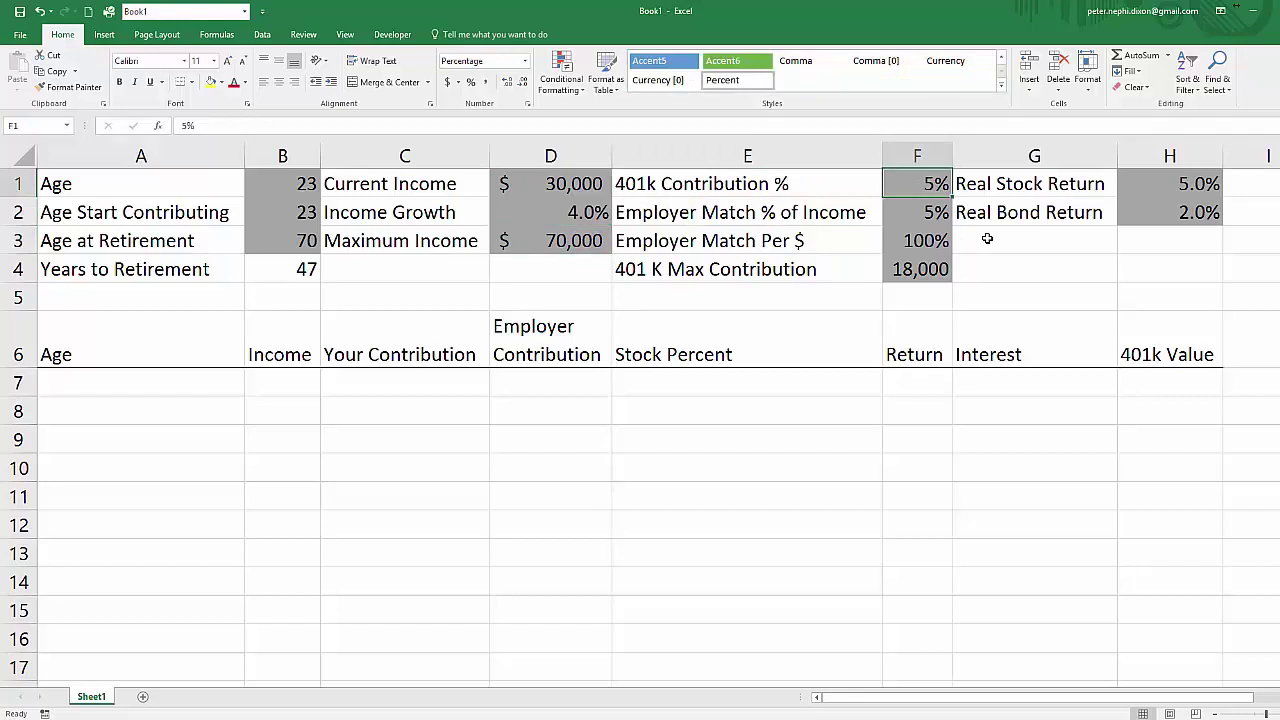
pyautogui.click(926, 214)
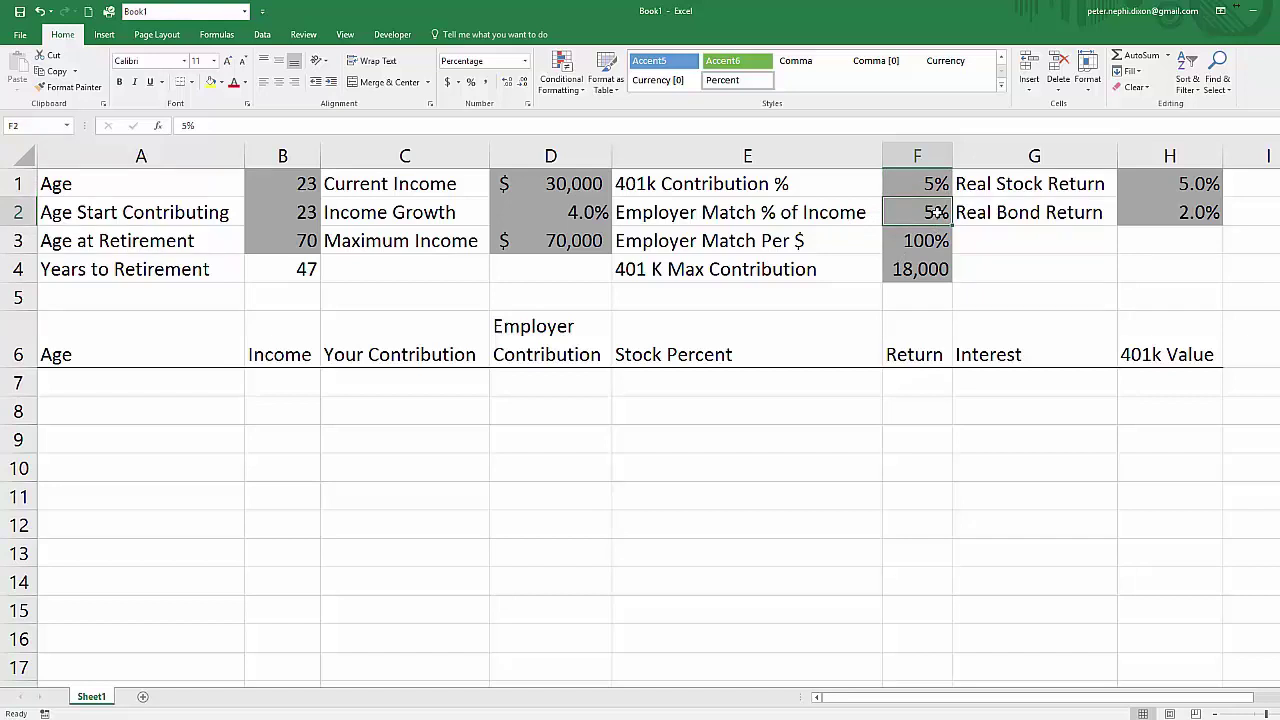
pyautogui.click(921, 243)
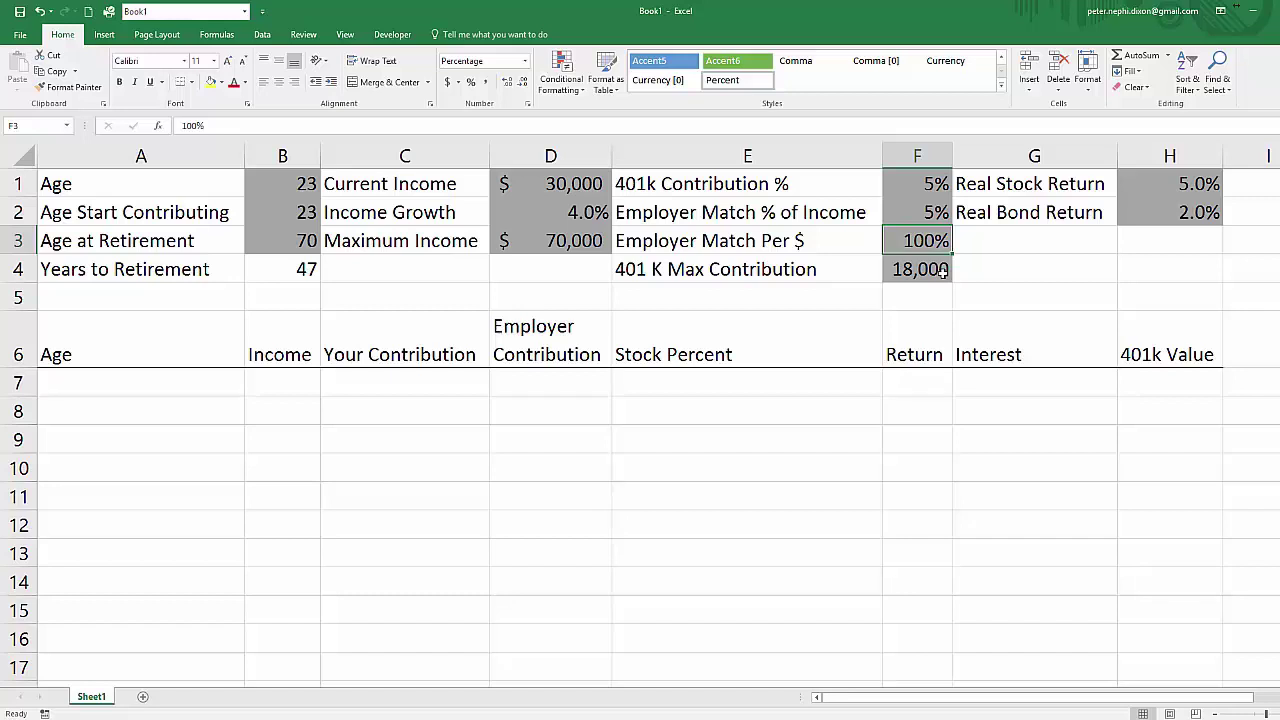
pyautogui.click(915, 210)
pyautogui.click(930, 241)
pyautogui.click(940, 220)
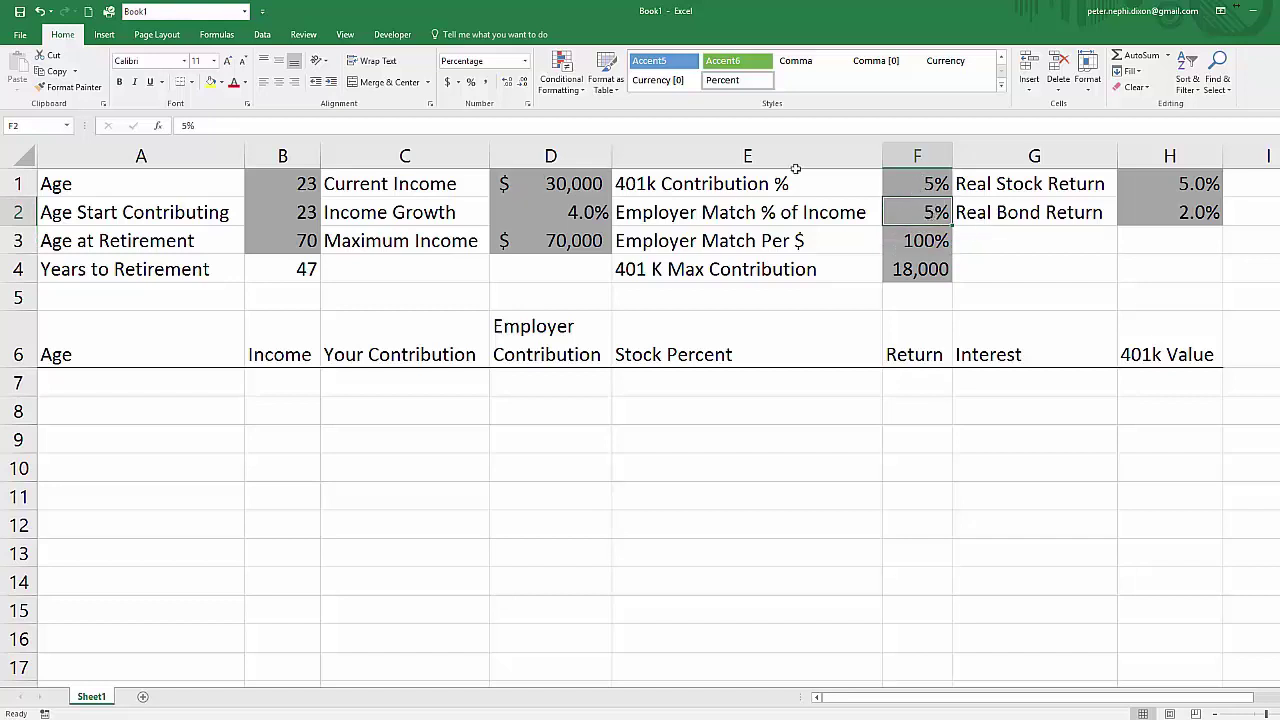
pyautogui.click(899, 240)
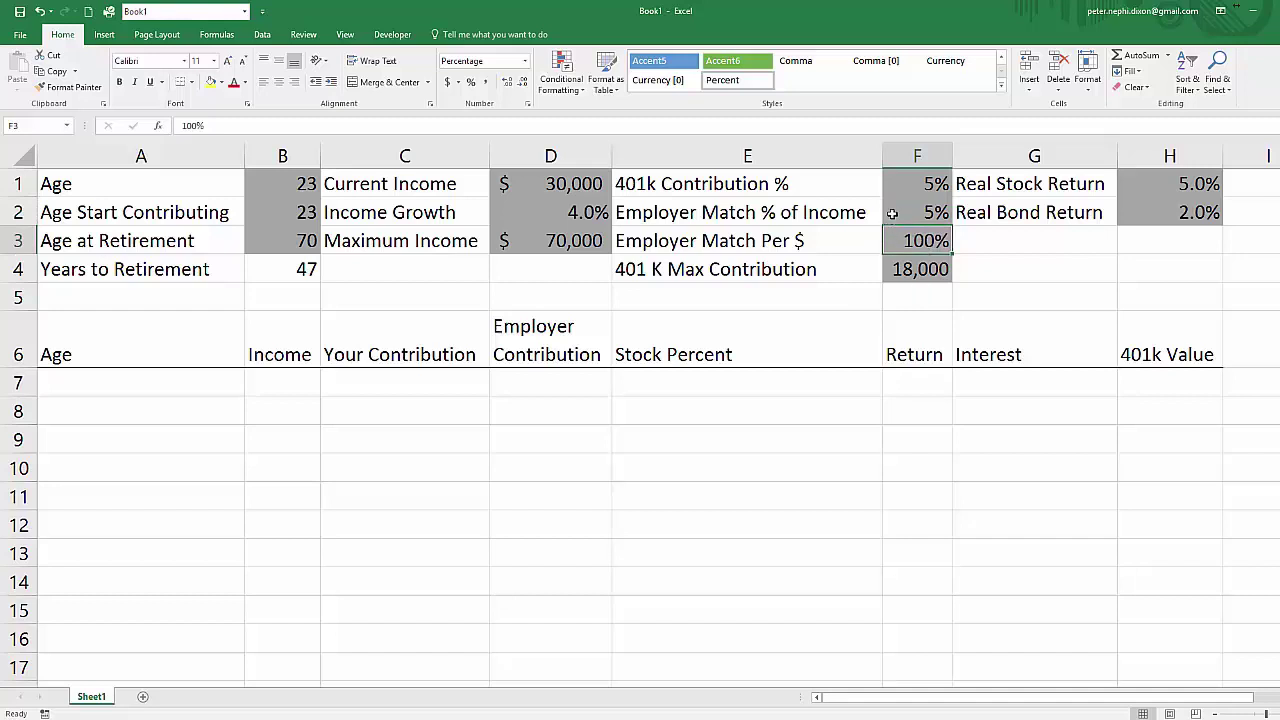
# - Try a 401k Contribution % of 6% and restore it to 5%
pyautogui.click(910, 190)
pyautogui.write('6')
pyautogui.press('Return')
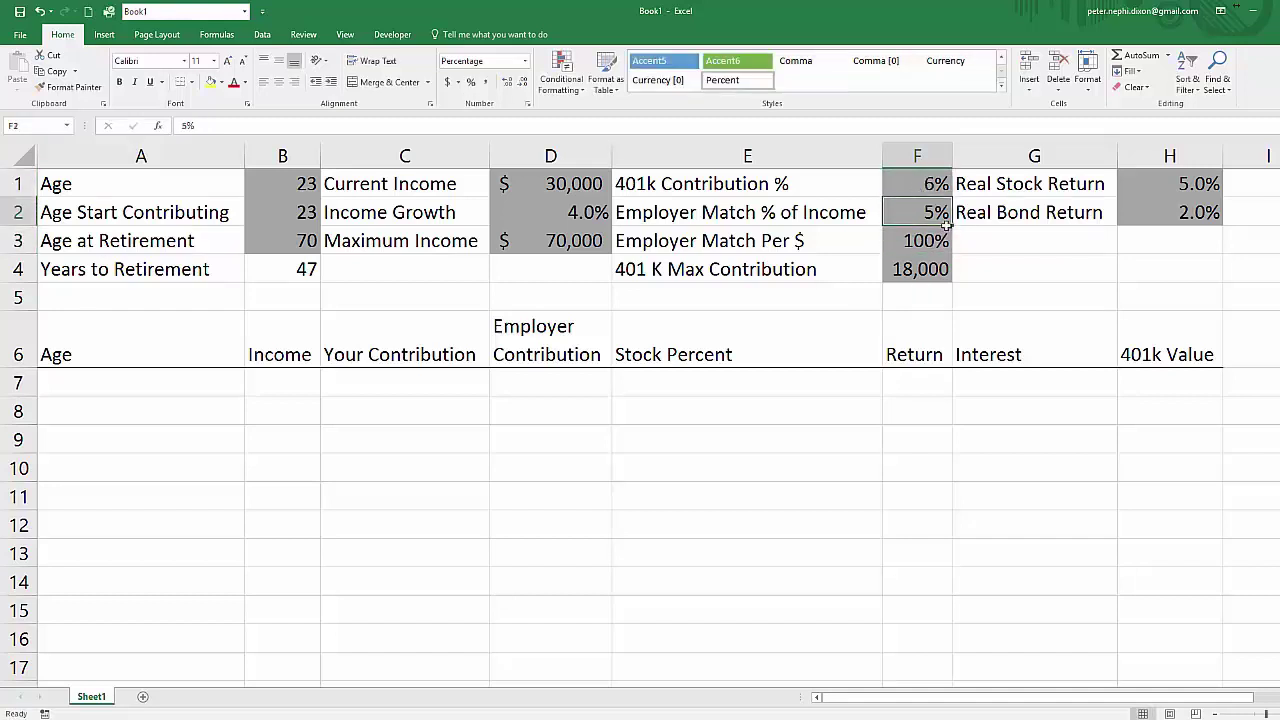
pyautogui.click(935, 184)
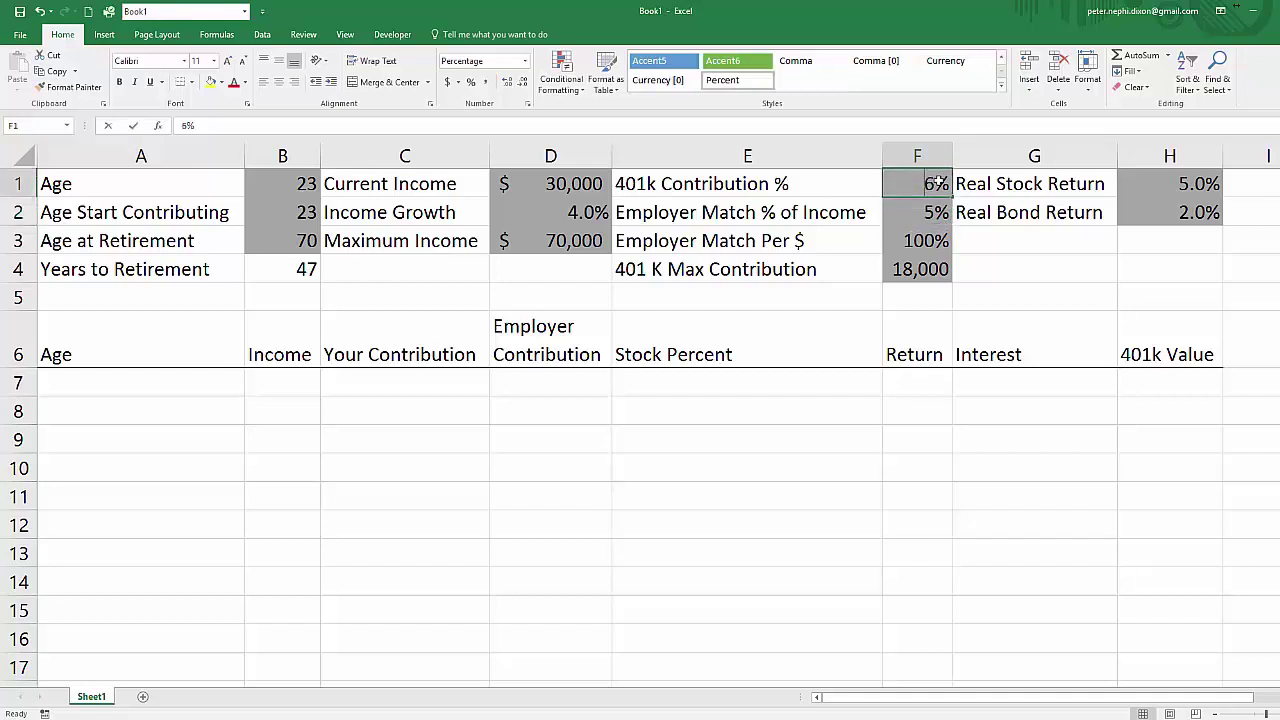
pyautogui.write('5')
pyautogui.press('Return')
# - Set the Employer Match Per $ to 30%
pyautogui.click(932, 238)
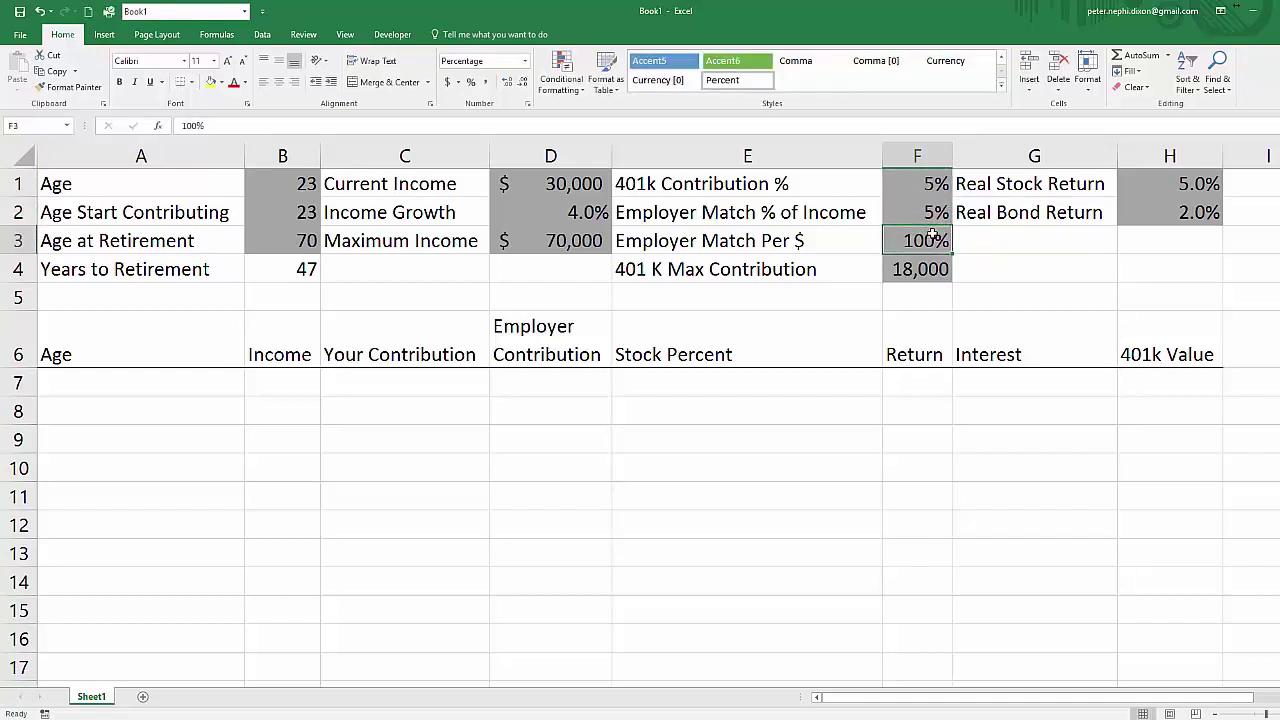
pyautogui.write('3')
pyautogui.press('Return')
pyautogui.click(932, 238)
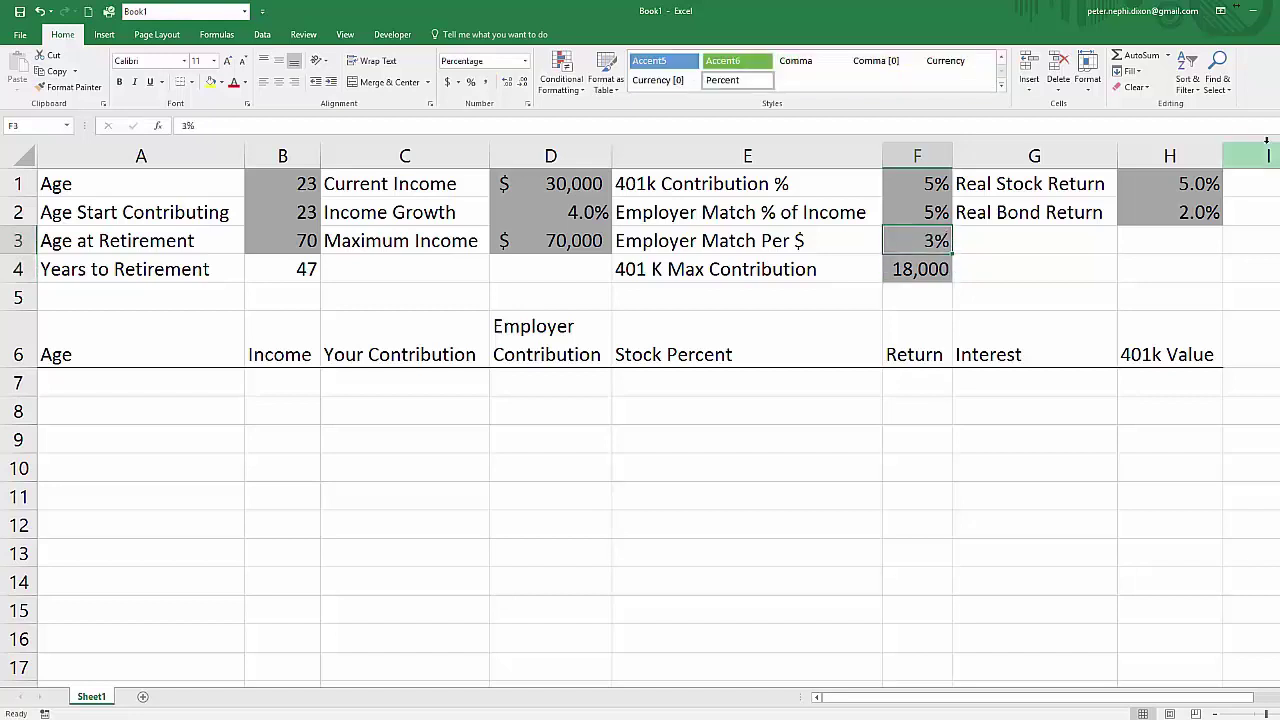
pyautogui.write('30')
pyautogui.press('Return')
pyautogui.press('Up')
pyautogui.press('Up')
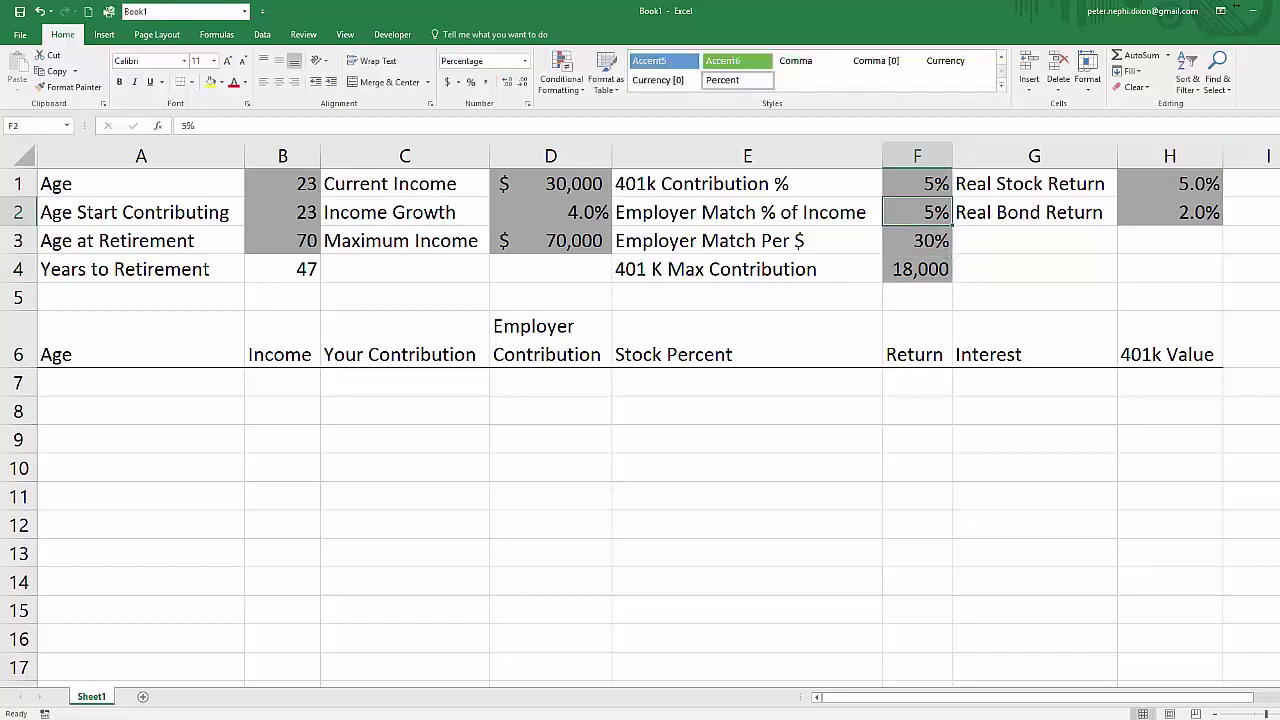
# - Review both employer match inputs and set the Employer Match Per $ back to 100%
pyautogui.click(910, 240)
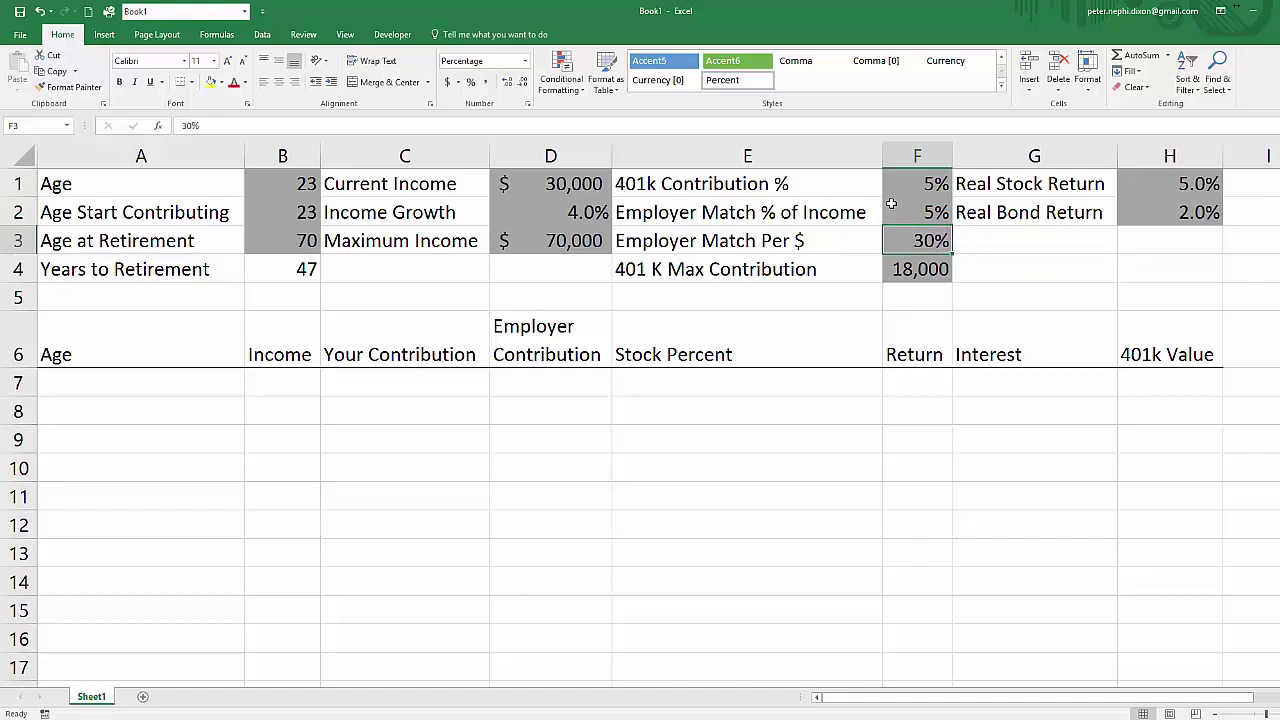
pyautogui.click(938, 214)
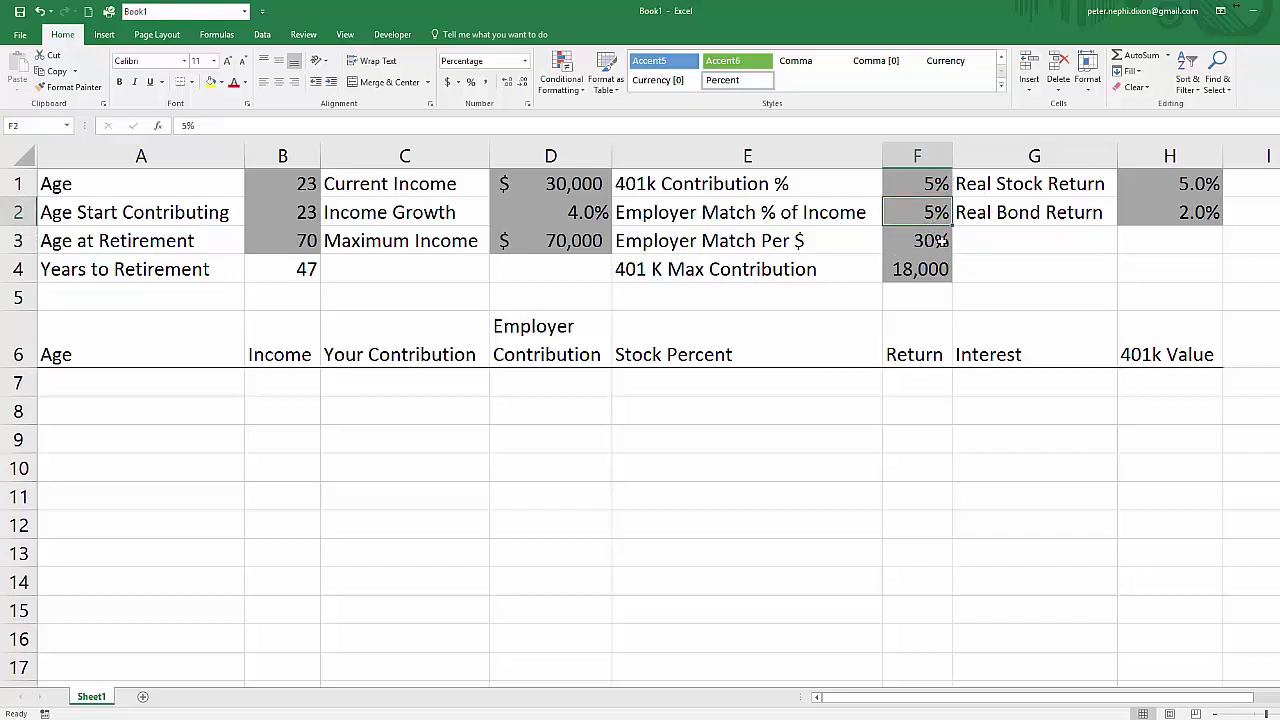
pyautogui.click(941, 246)
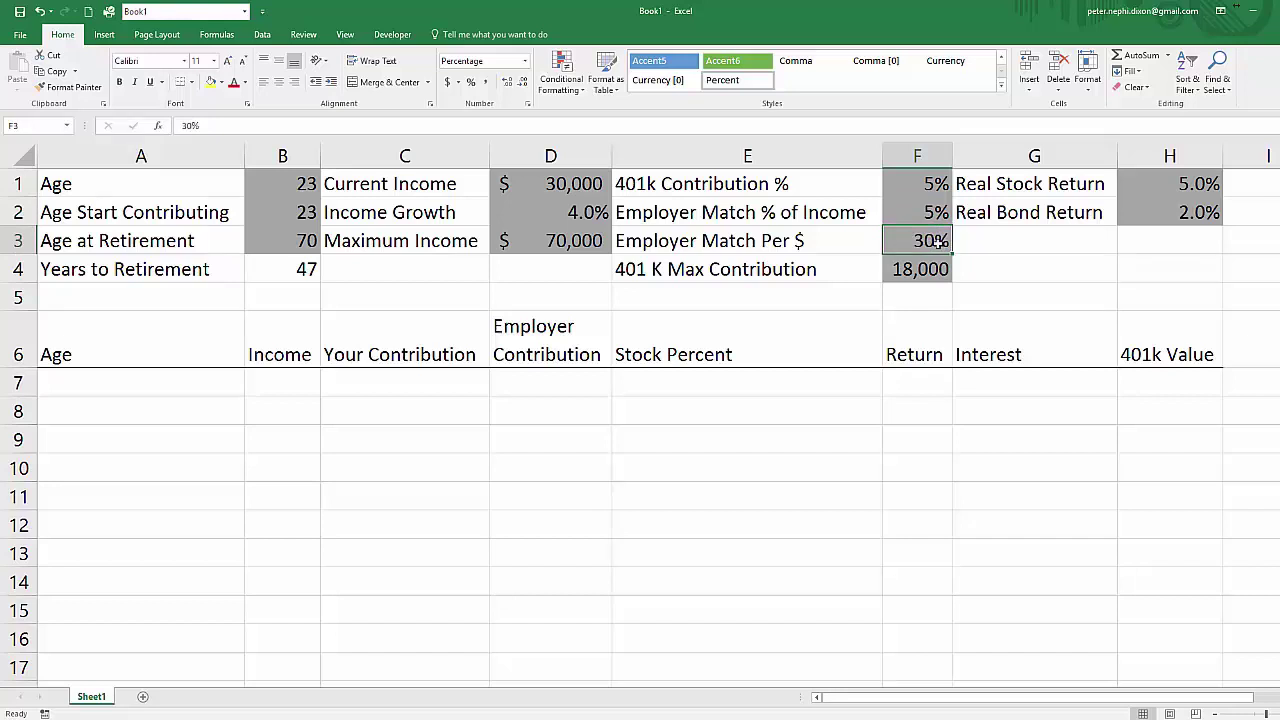
pyautogui.moveTo(936, 234); pyautogui.dragTo(933, 213)
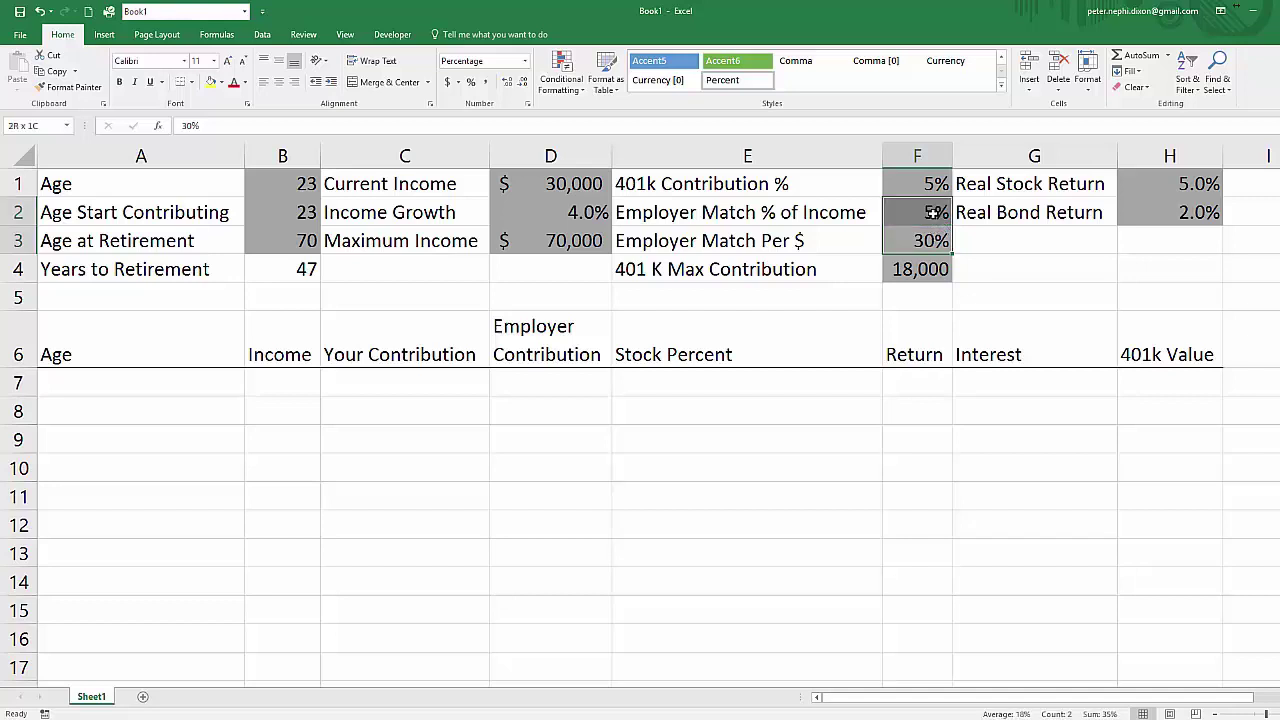
pyautogui.click(938, 250)
pyautogui.write('00')
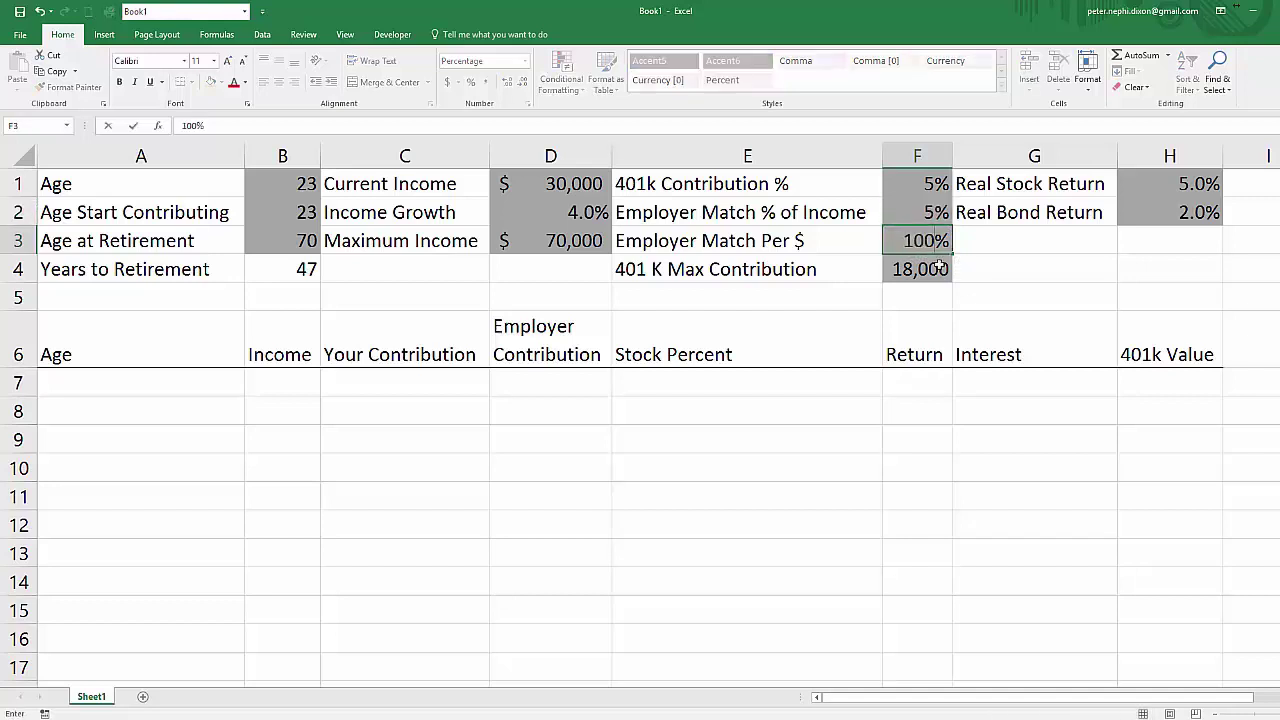
pyautogui.press('Return')
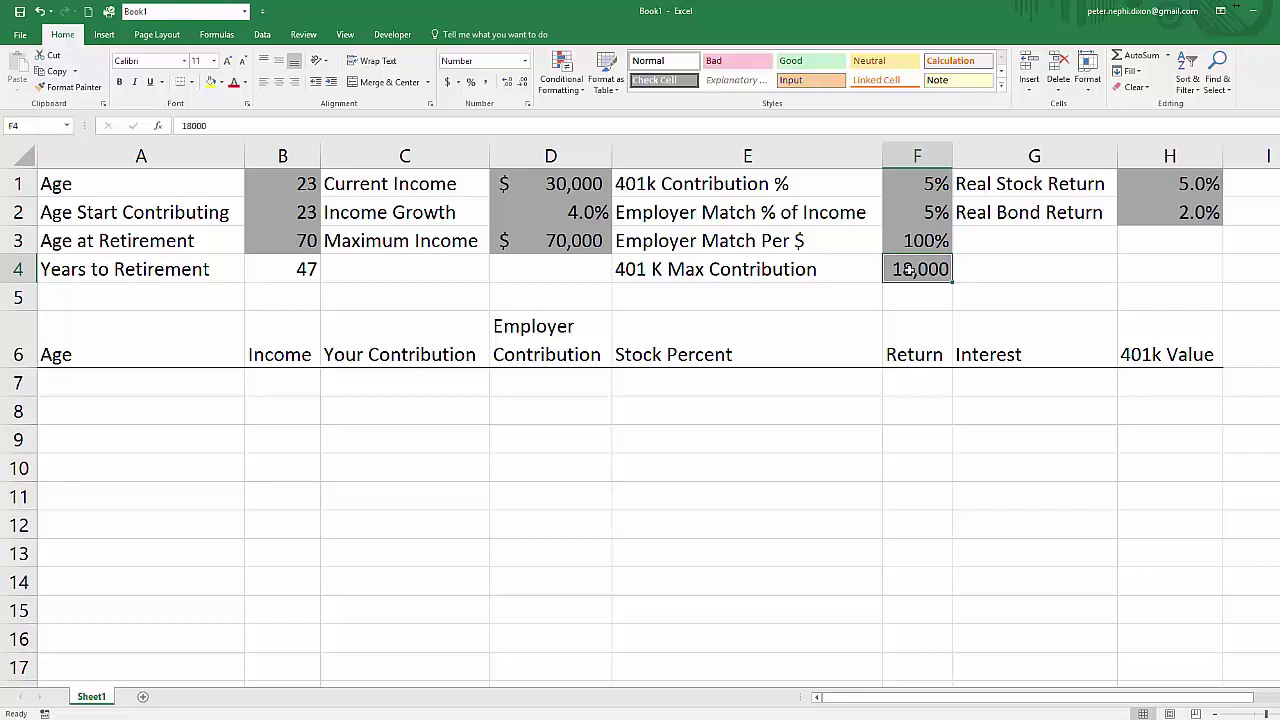
# - Examine the 401 K Max Contribution input and the Real Stock Return and Real Bond Return inputs
pyautogui.click(695, 277)
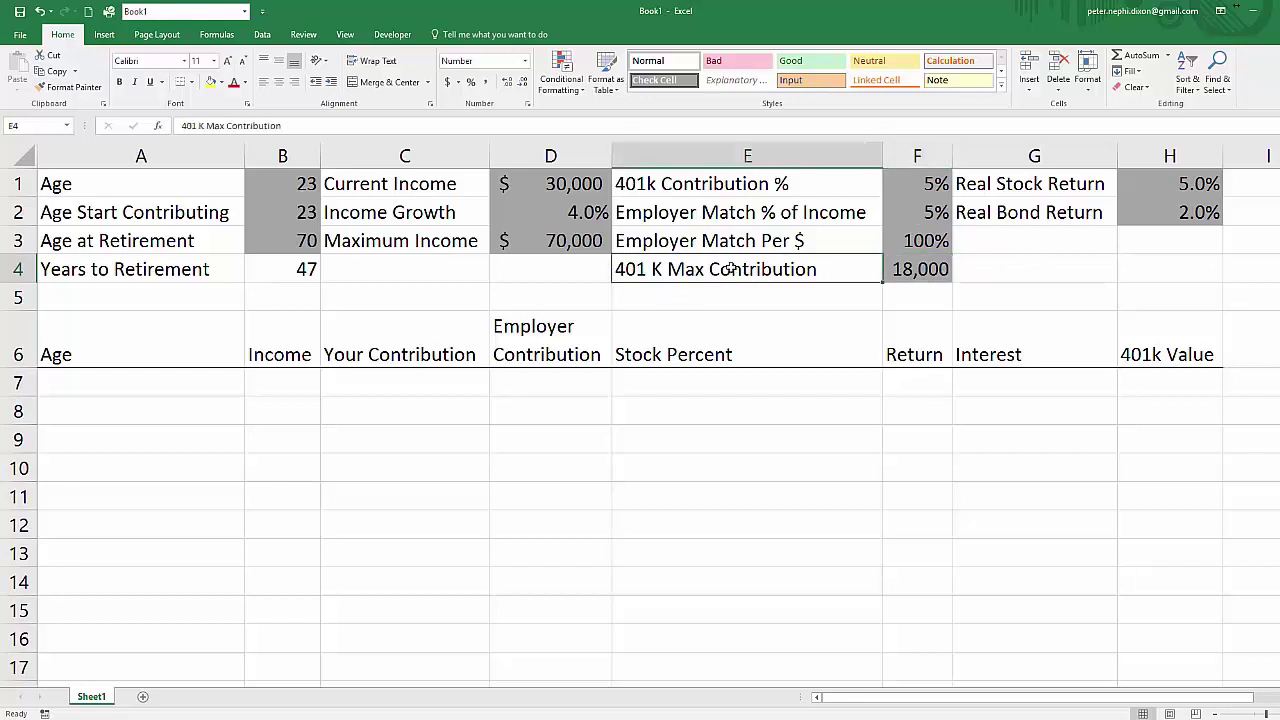
pyautogui.click(932, 269)
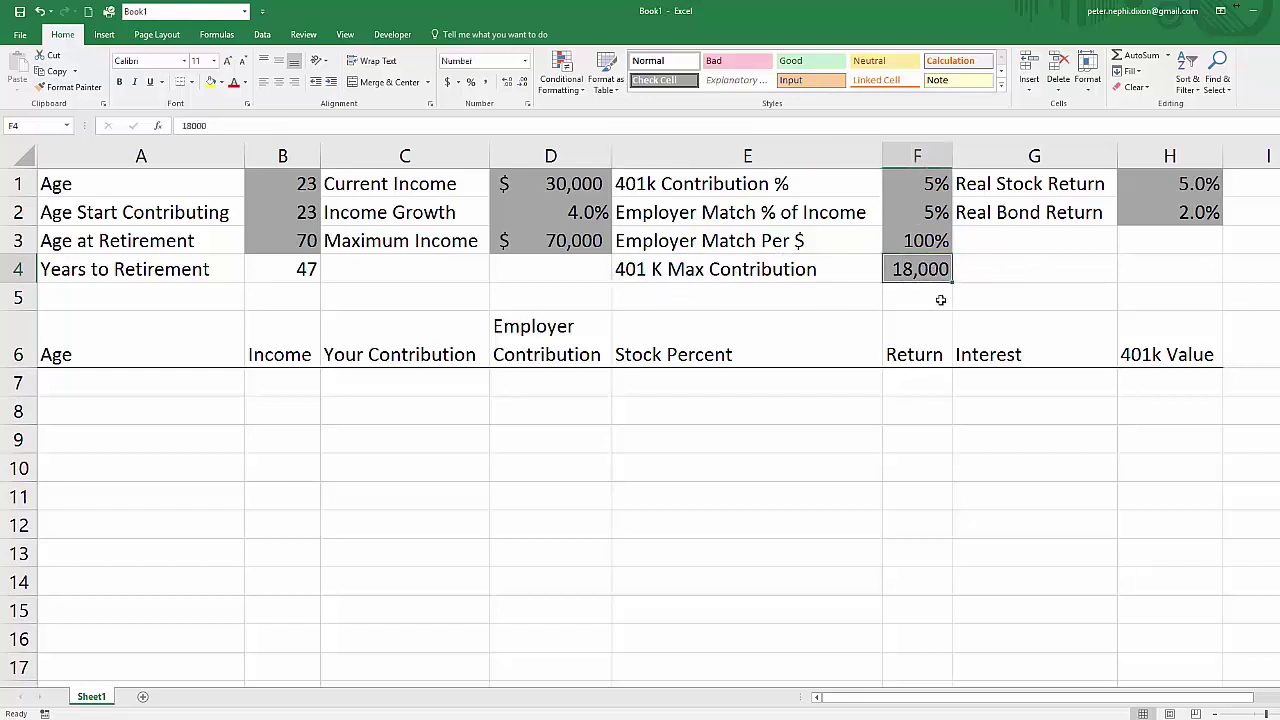
pyautogui.click(983, 269)
pyautogui.click(914, 269)
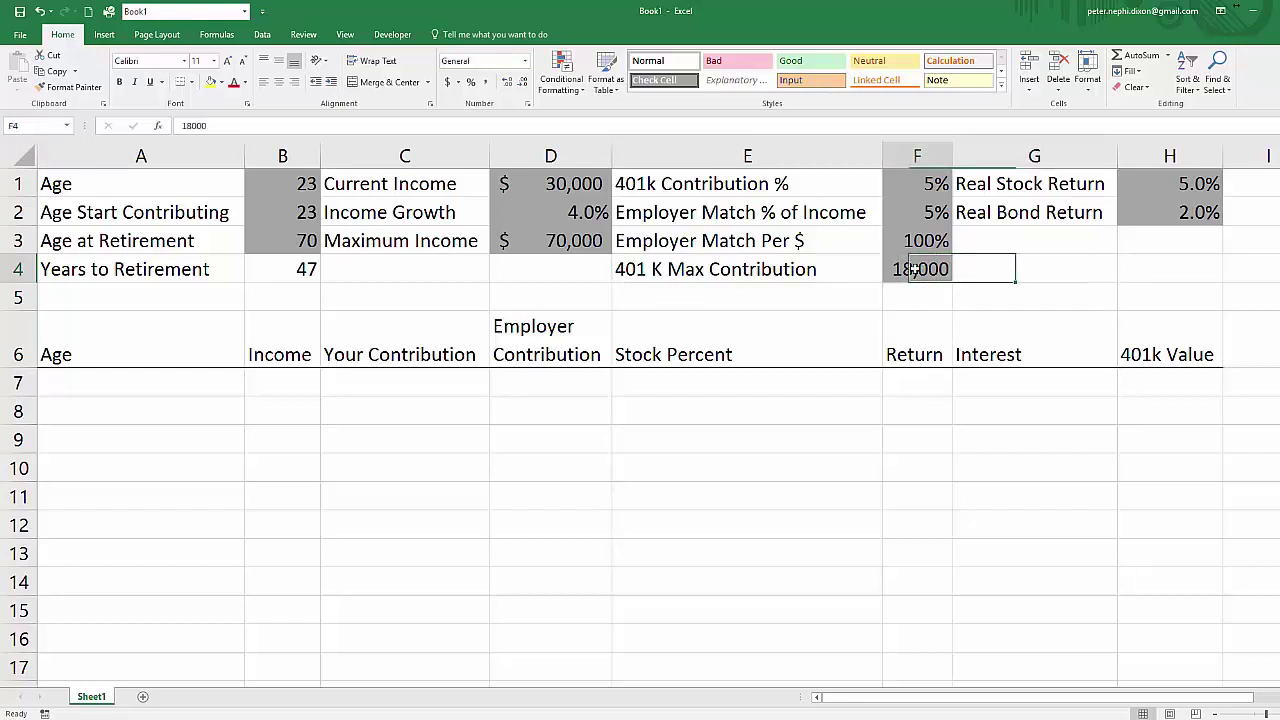
pyautogui.click(966, 270)
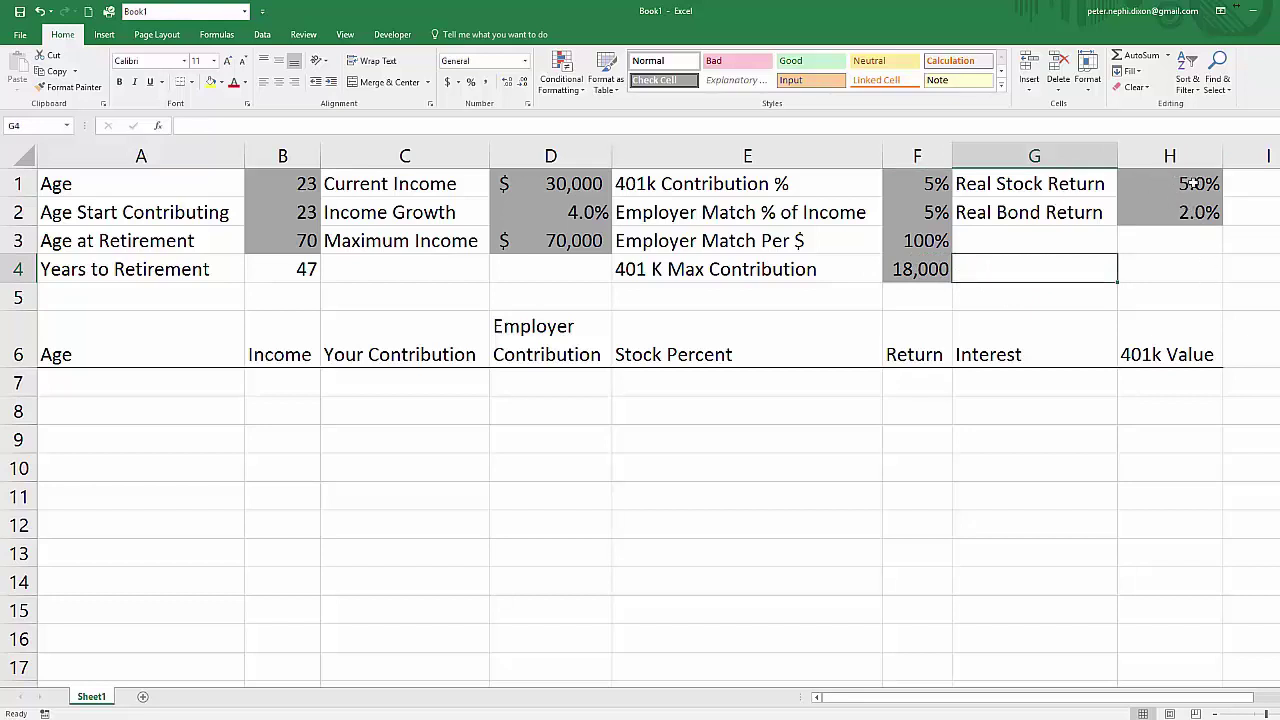
pyautogui.moveTo(1166, 184); pyautogui.dragTo(1161, 224)
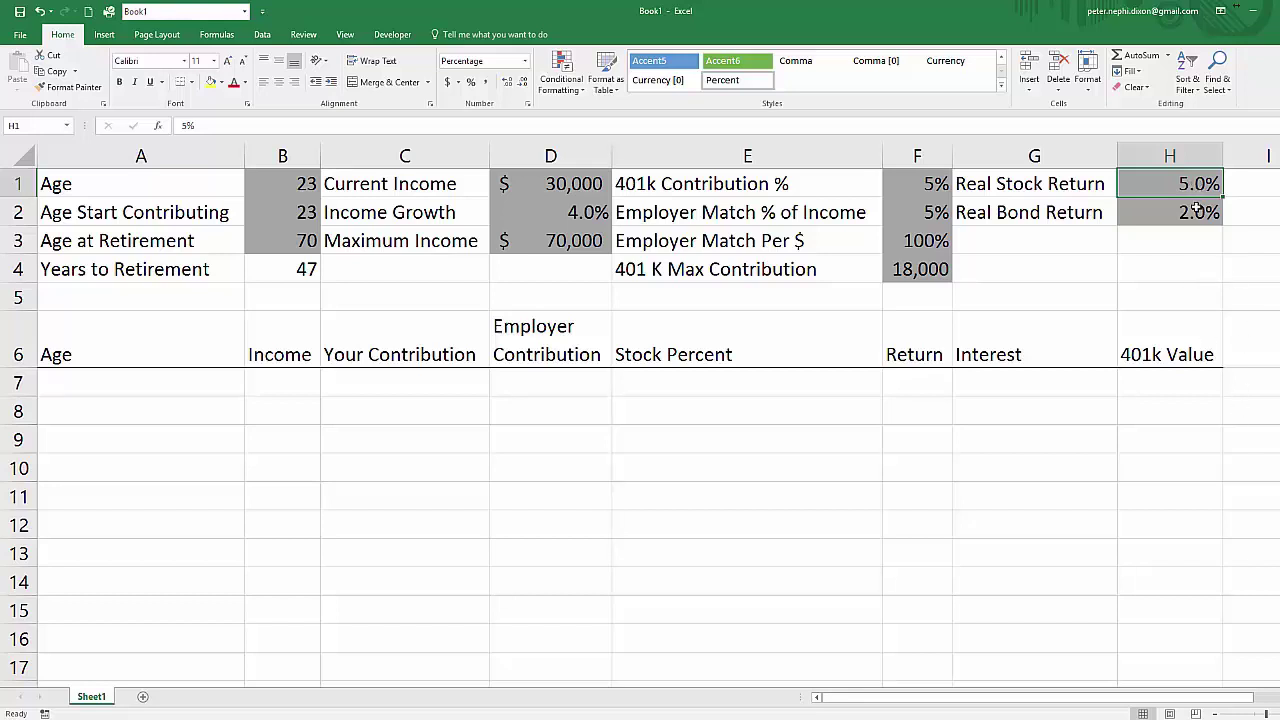
pyautogui.click(1137, 245)
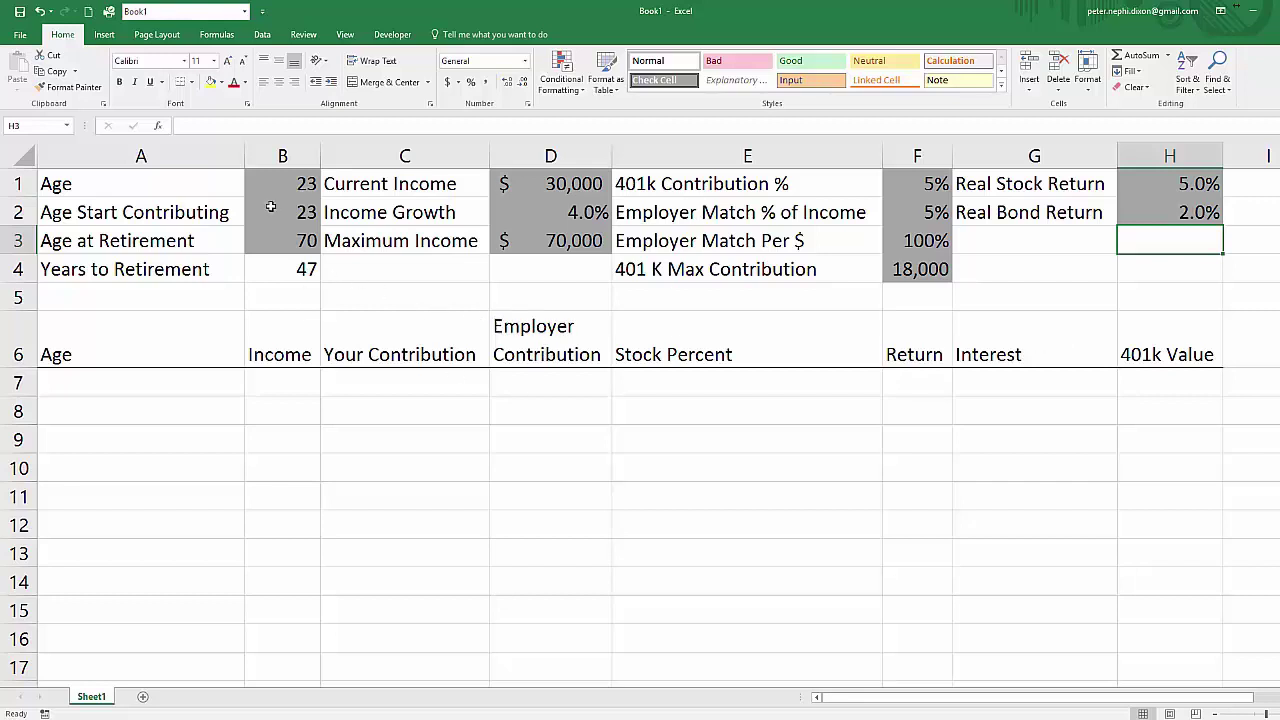
# - Fill the first Age cell of the projection table, A7, with a formula referencing the age input in column B
pyautogui.click(110, 384)
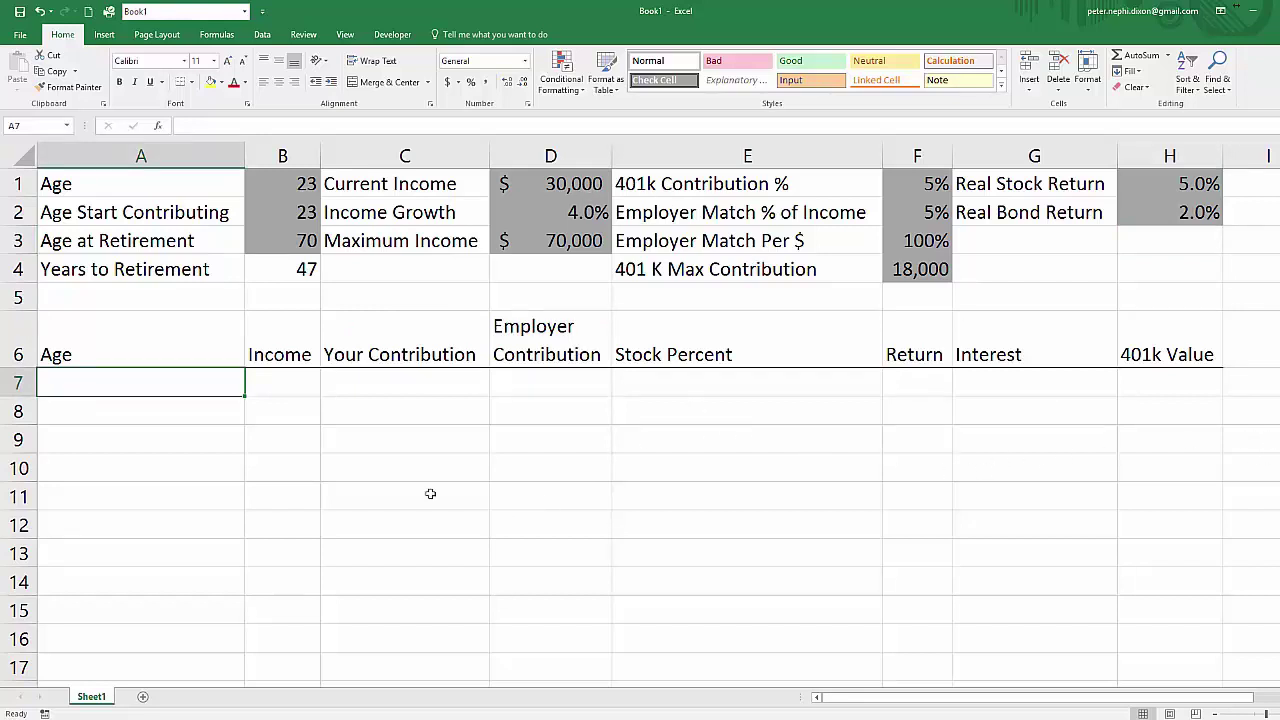
pyautogui.click(166, 466)
pyautogui.click(163, 390)
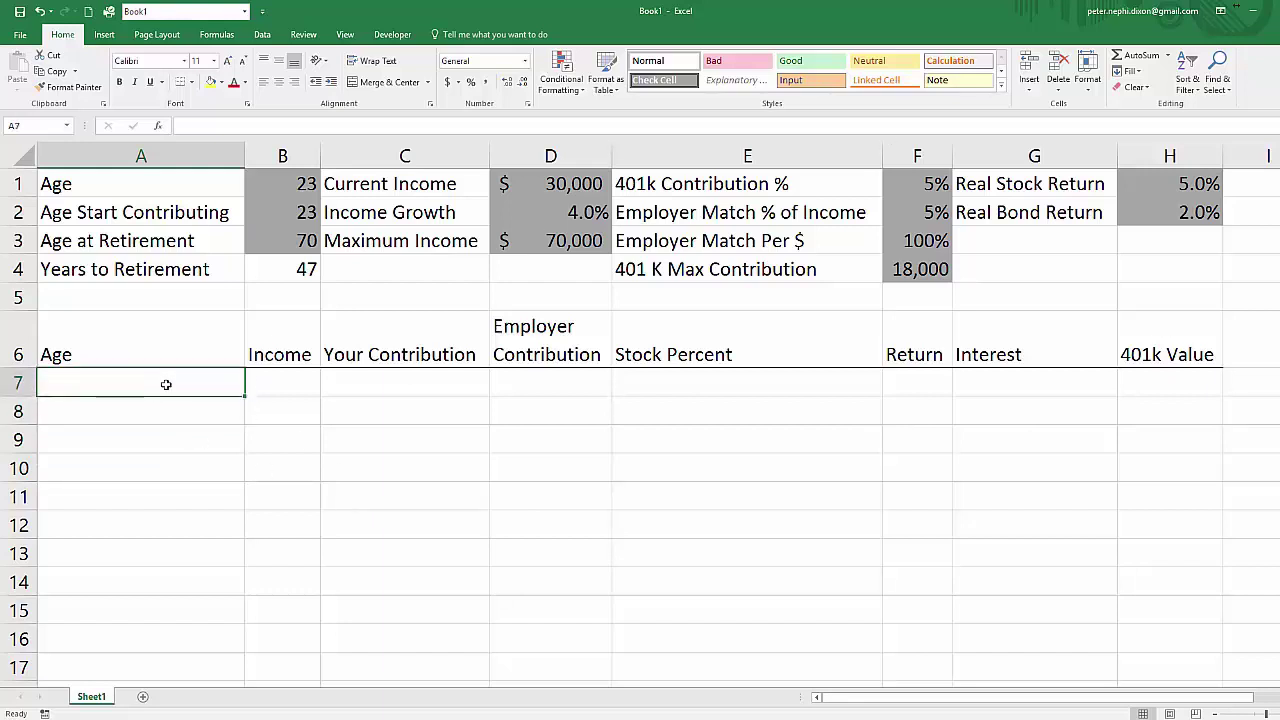
pyautogui.write('=')
pyautogui.press('Right')
pyautogui.press('Up')
pyautogui.press('Up')
pyautogui.press('Up')
pyautogui.press('Up')
pyautogui.press('Up')
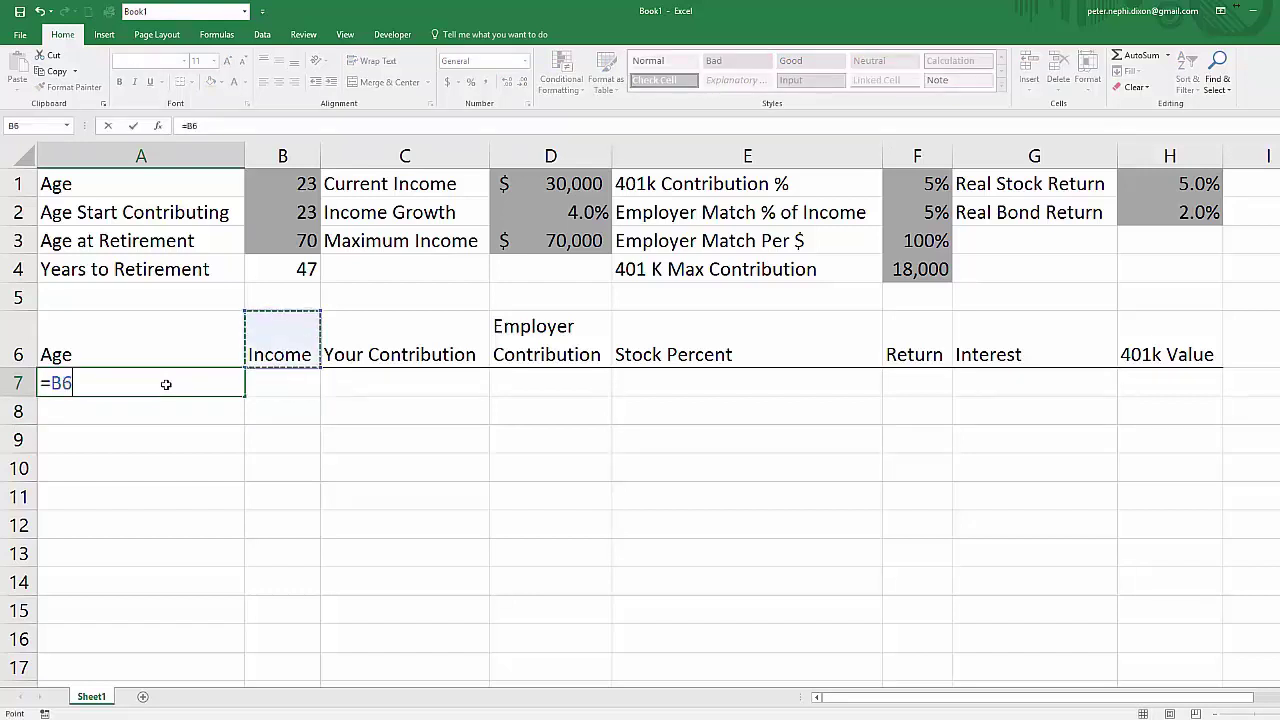
pyautogui.press('Return')
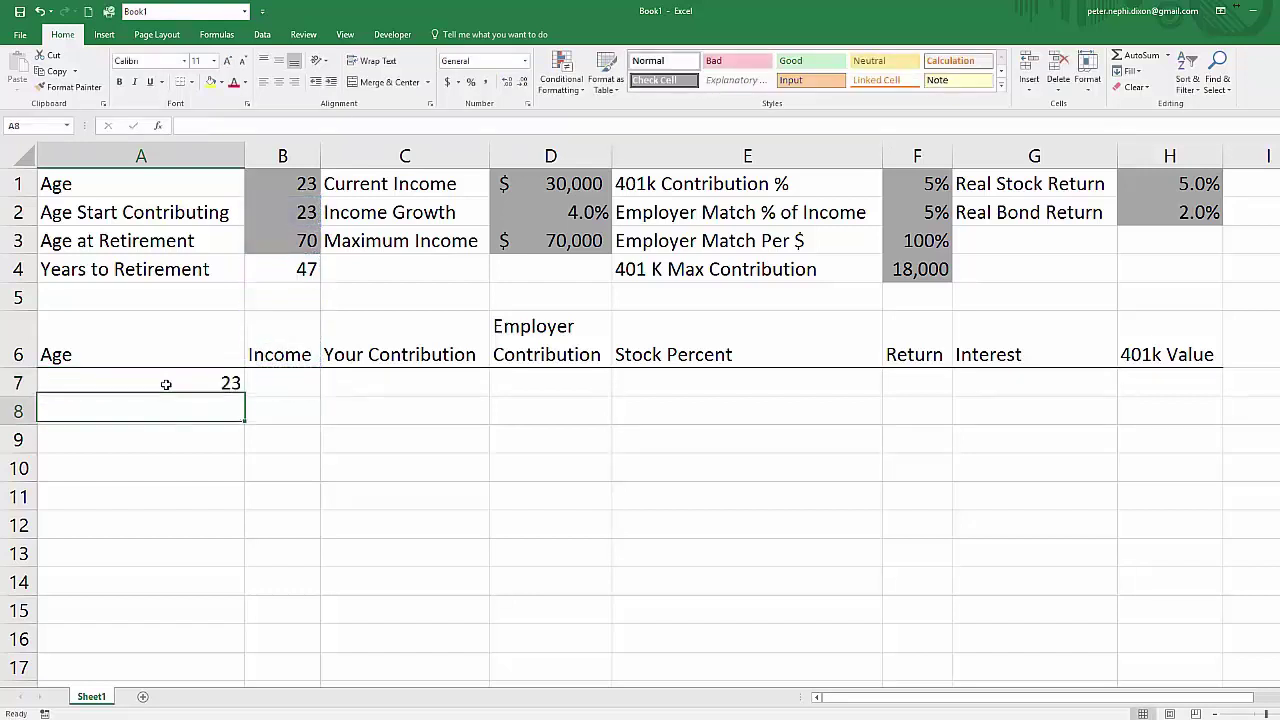
# - Begin an IF formula in the second Age cell, A8, testing whether 1+A7 is less than the absolute retirement-age reference $B$3
pyautogui.click(166, 384)
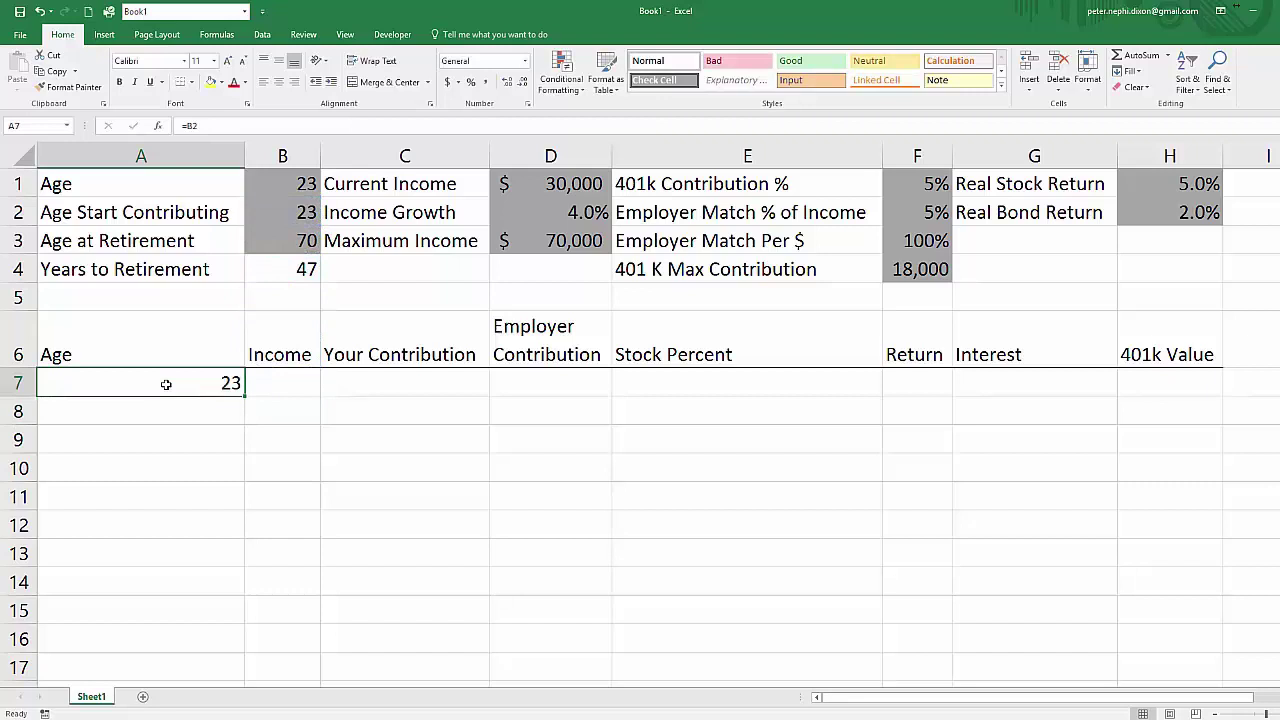
pyautogui.press('Return')
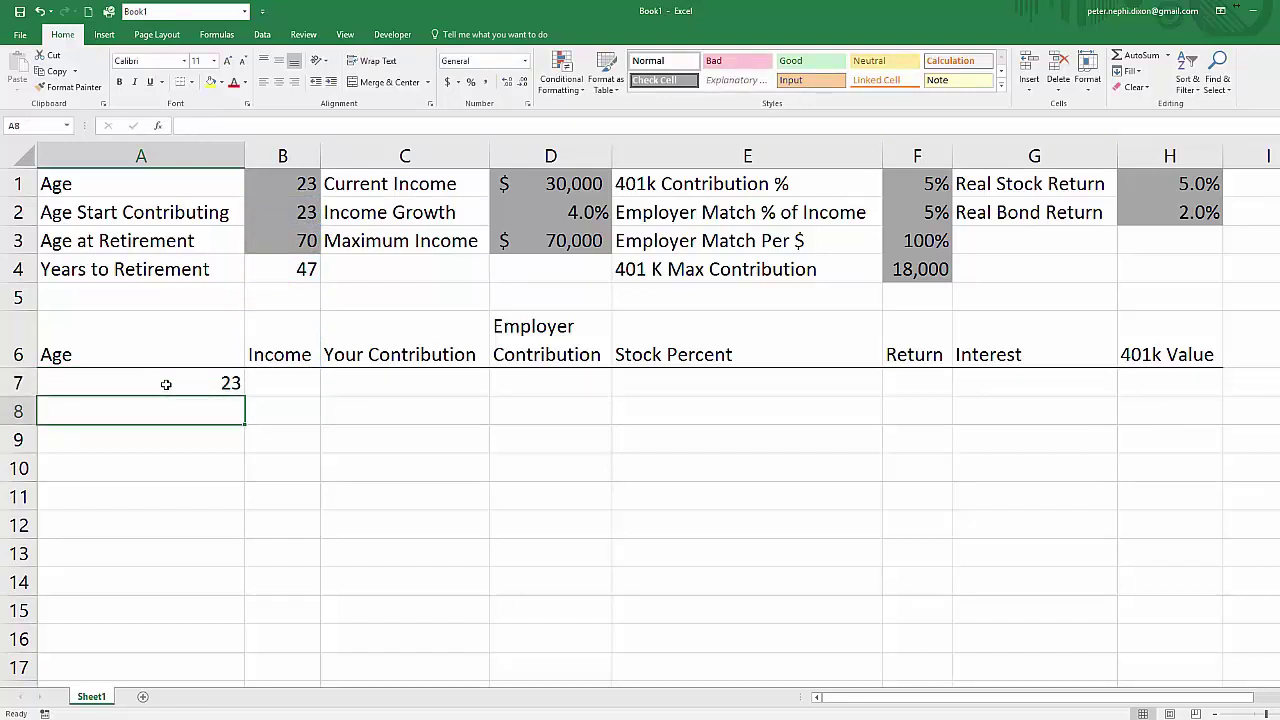
pyautogui.press('Down')
pyautogui.press('Up')
pyautogui.write('=')
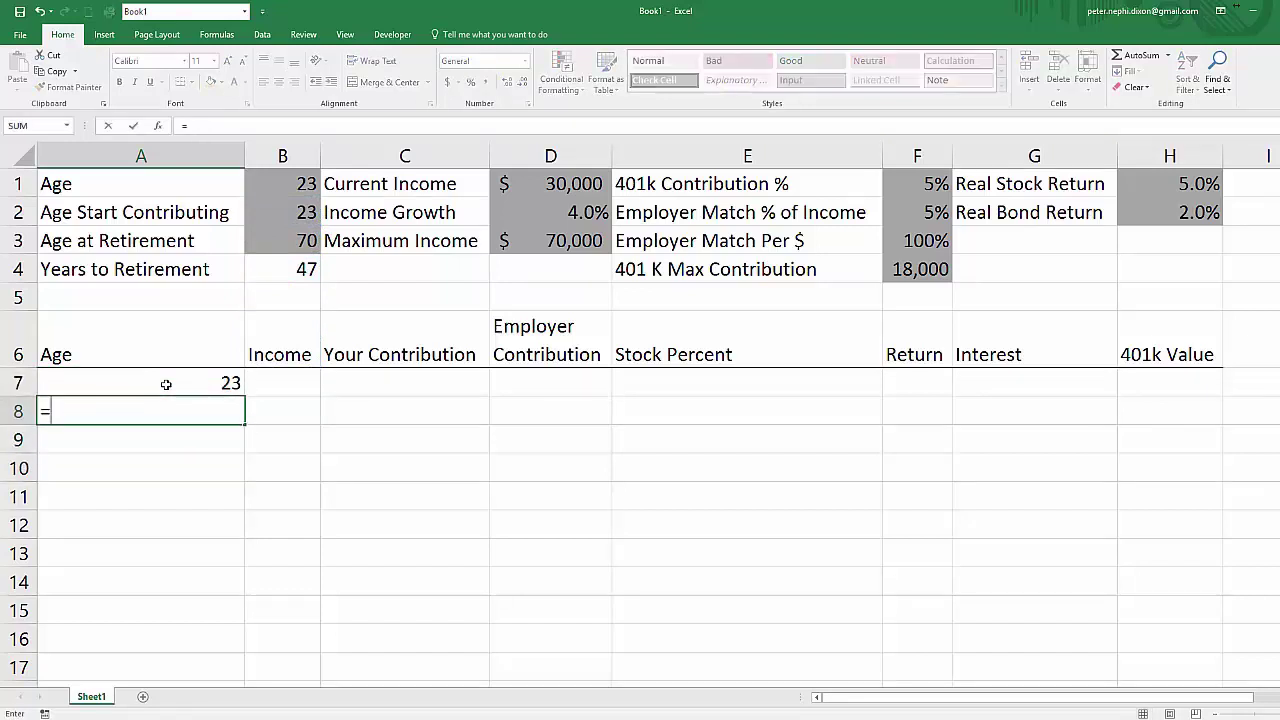
pyautogui.write('if(')
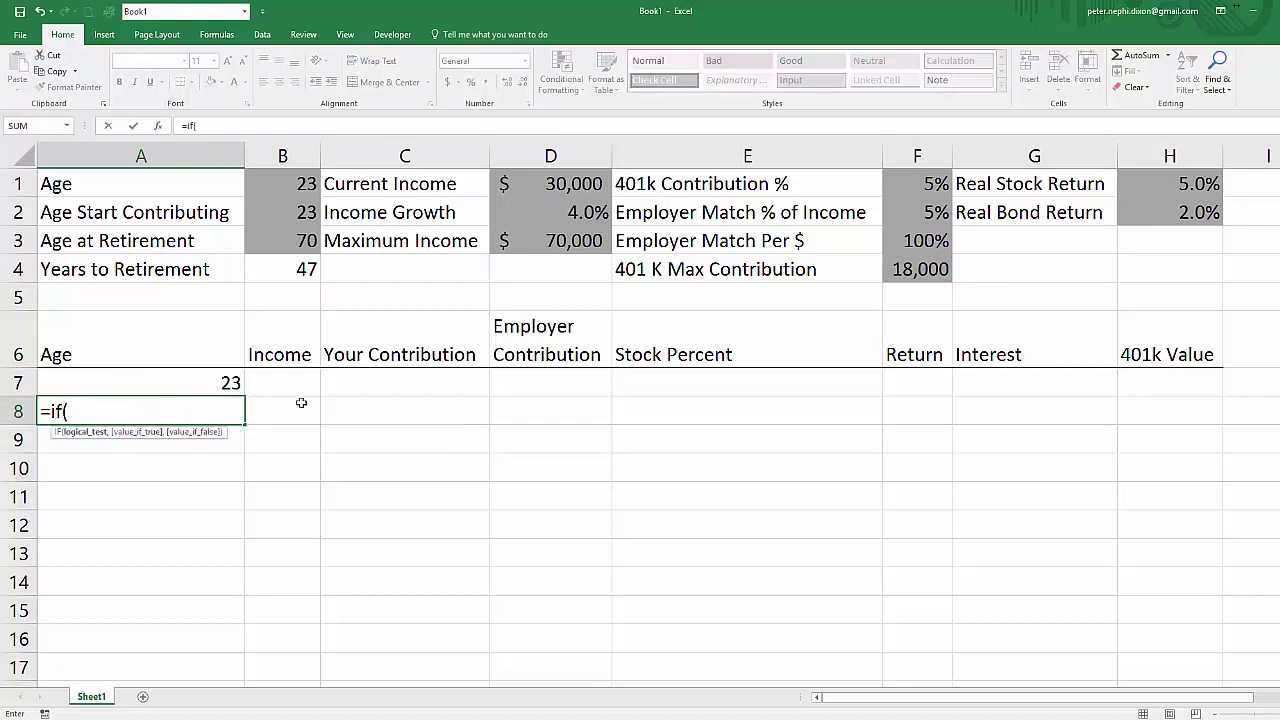
pyautogui.write('1+')
pyautogui.click(211, 386)
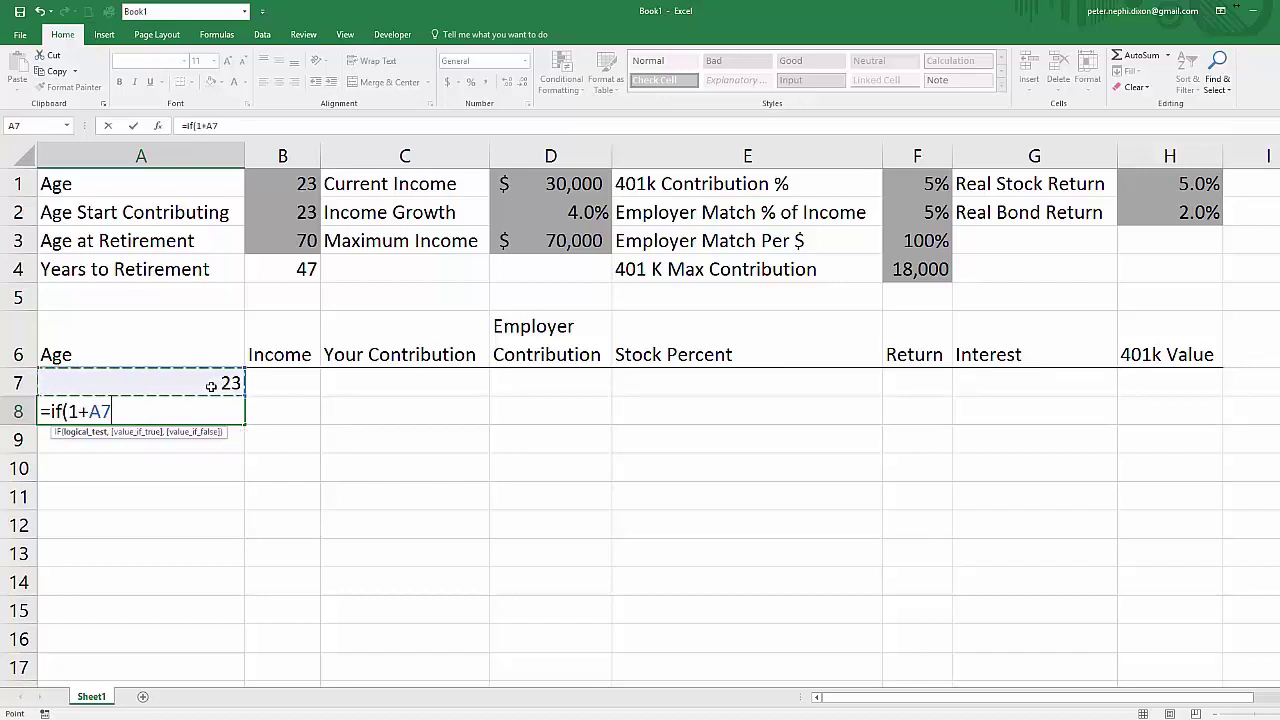
pyautogui.write('<')
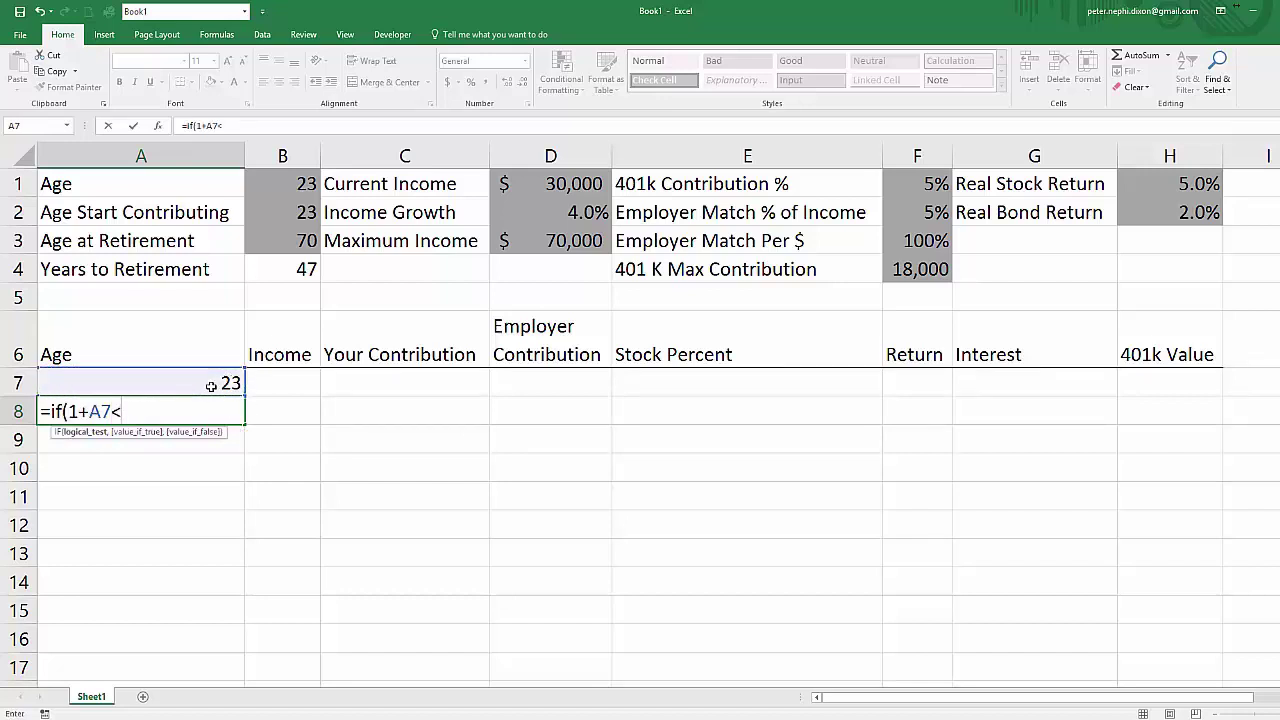
pyautogui.click(290, 238)
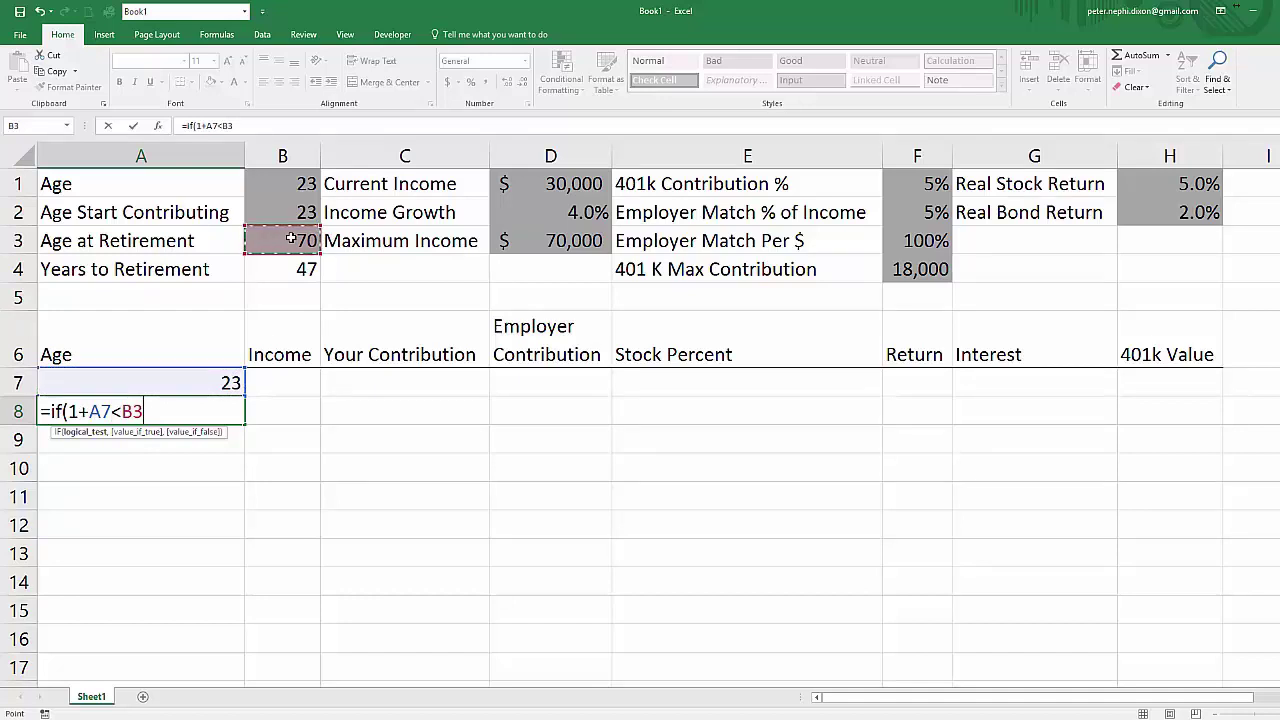
pyautogui.press('F4')
pyautogui.write(',')
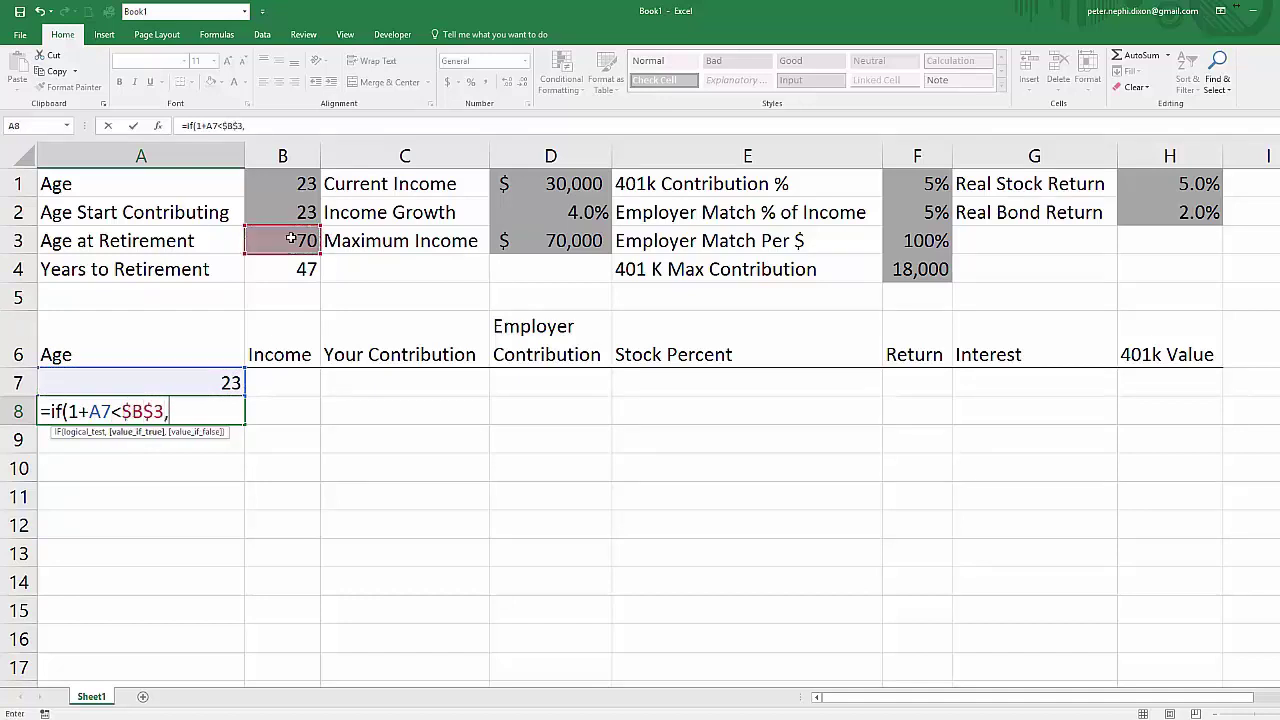
# - Complete the A8 formula with A7+1 as the true value and an empty string as the false value
pyautogui.click(231, 381)
pyautogui.write('+1')
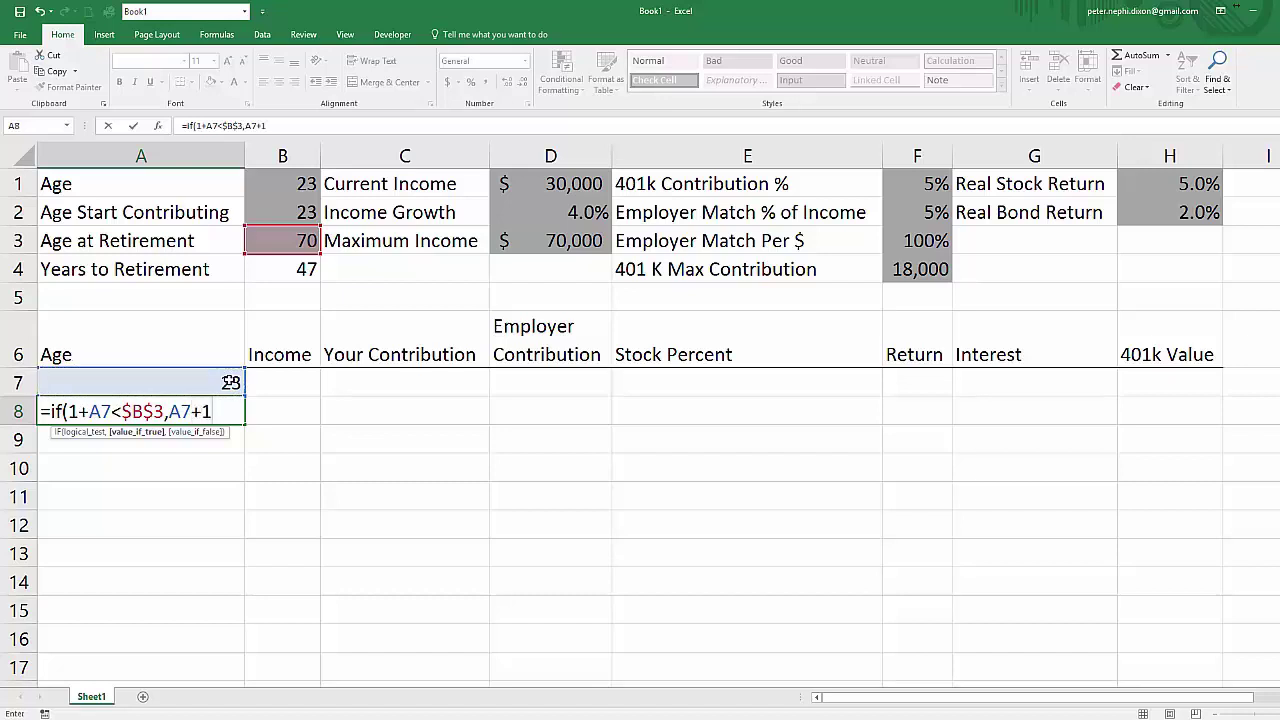
pyautogui.write(',')
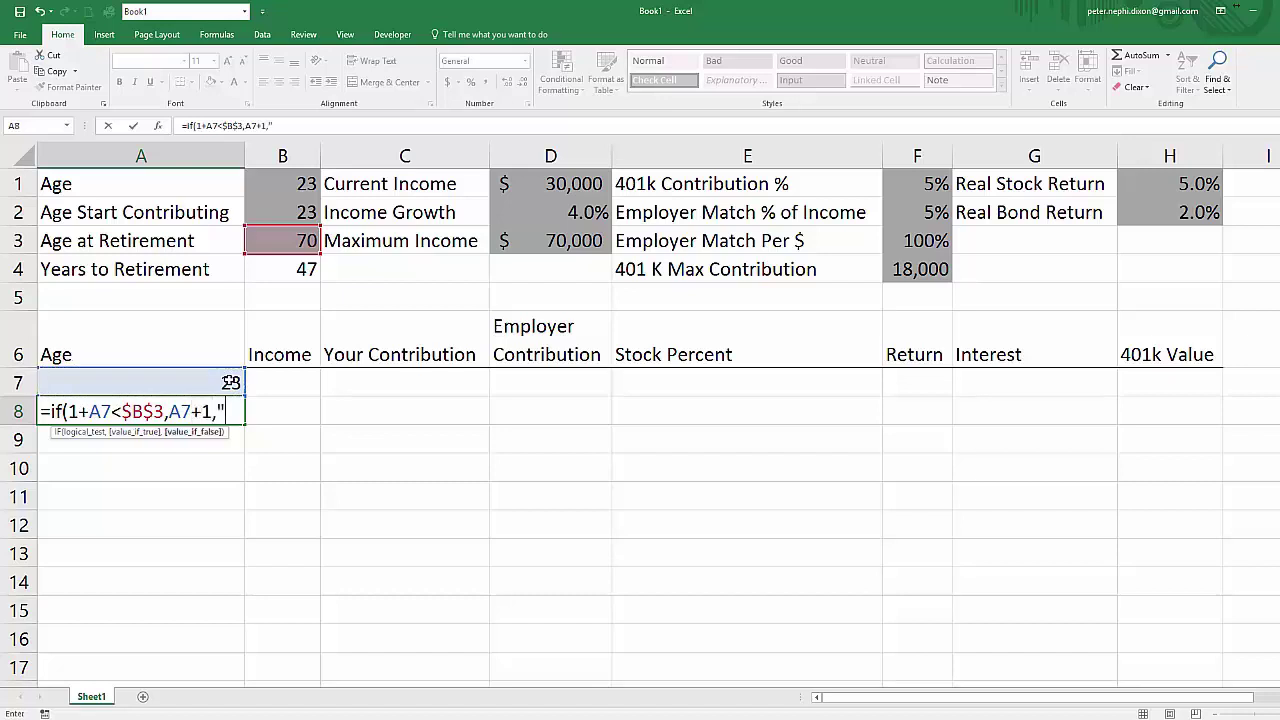
pyautogui.write('"")')
pyautogui.press('Return')
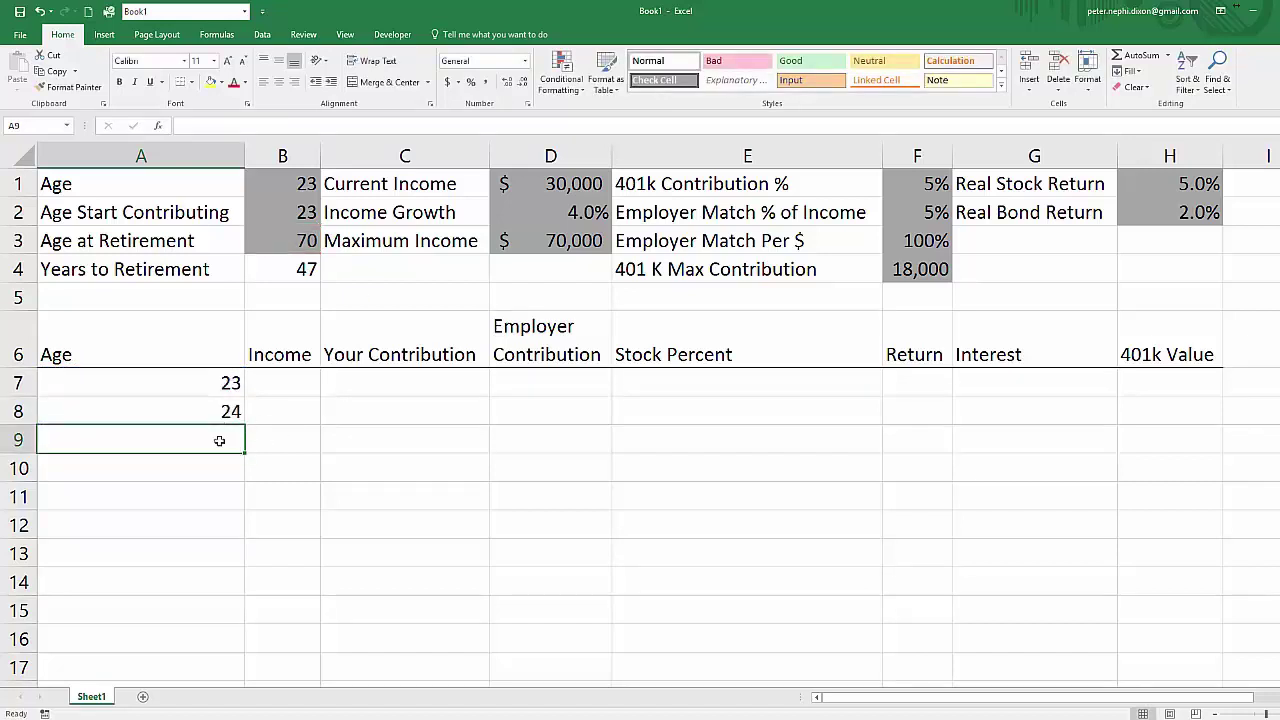
# - Fill the A8 age formula down column A through row 155 and check the rows around the last age
pyautogui.click(210, 413)
pyautogui.moveTo(244, 443); pyautogui.dragTo(216, 479)
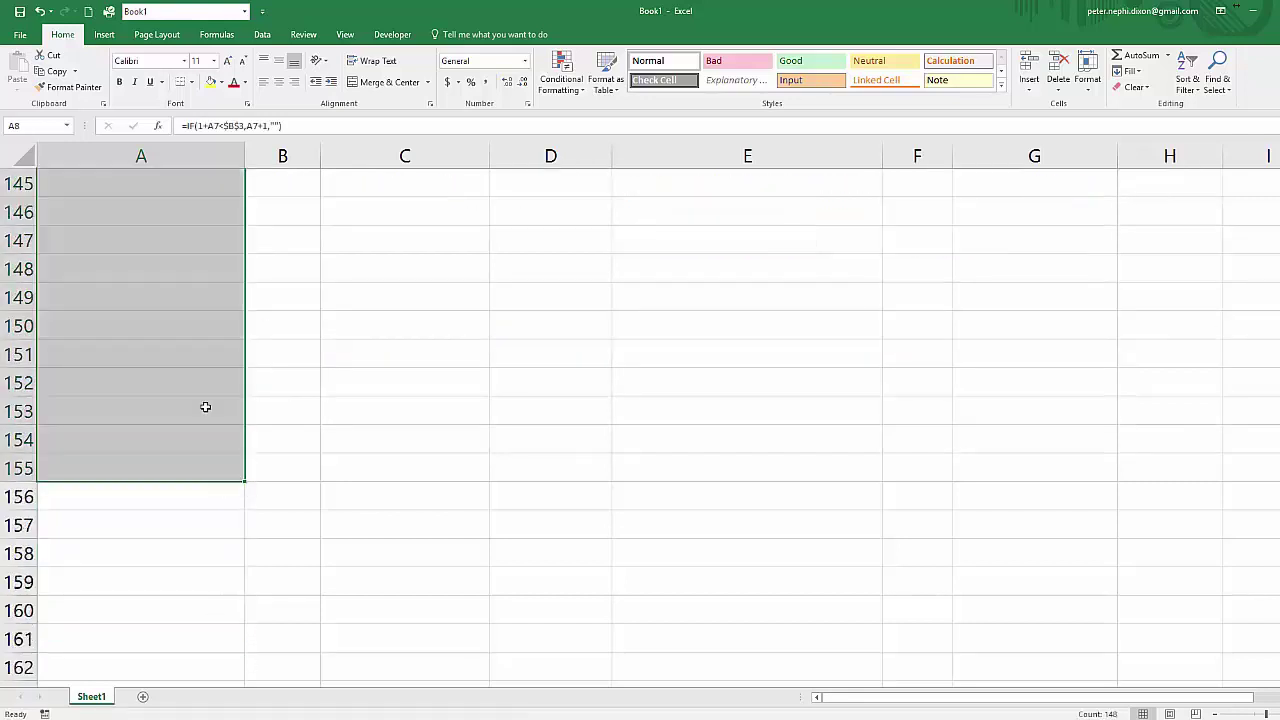
pyautogui.scroll(20, 203, 406)
pyautogui.scroll(15, 198, 431)
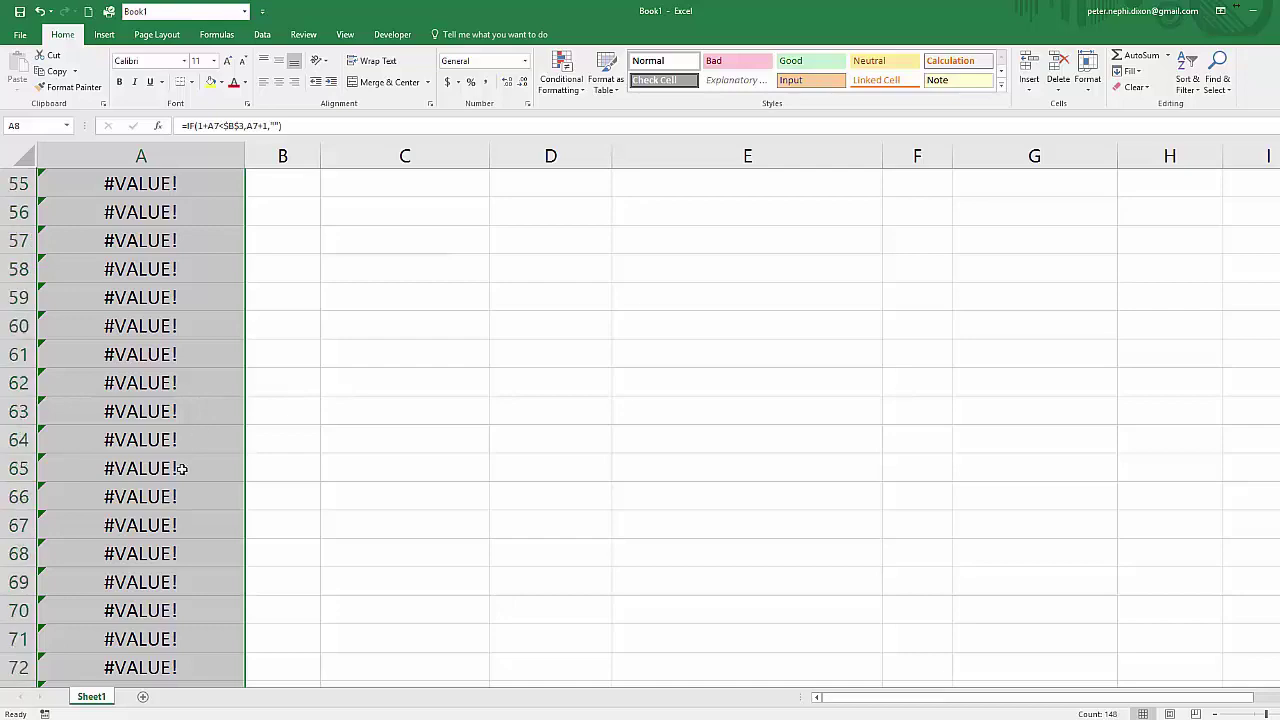
pyautogui.scroll(-4, 183, 469)
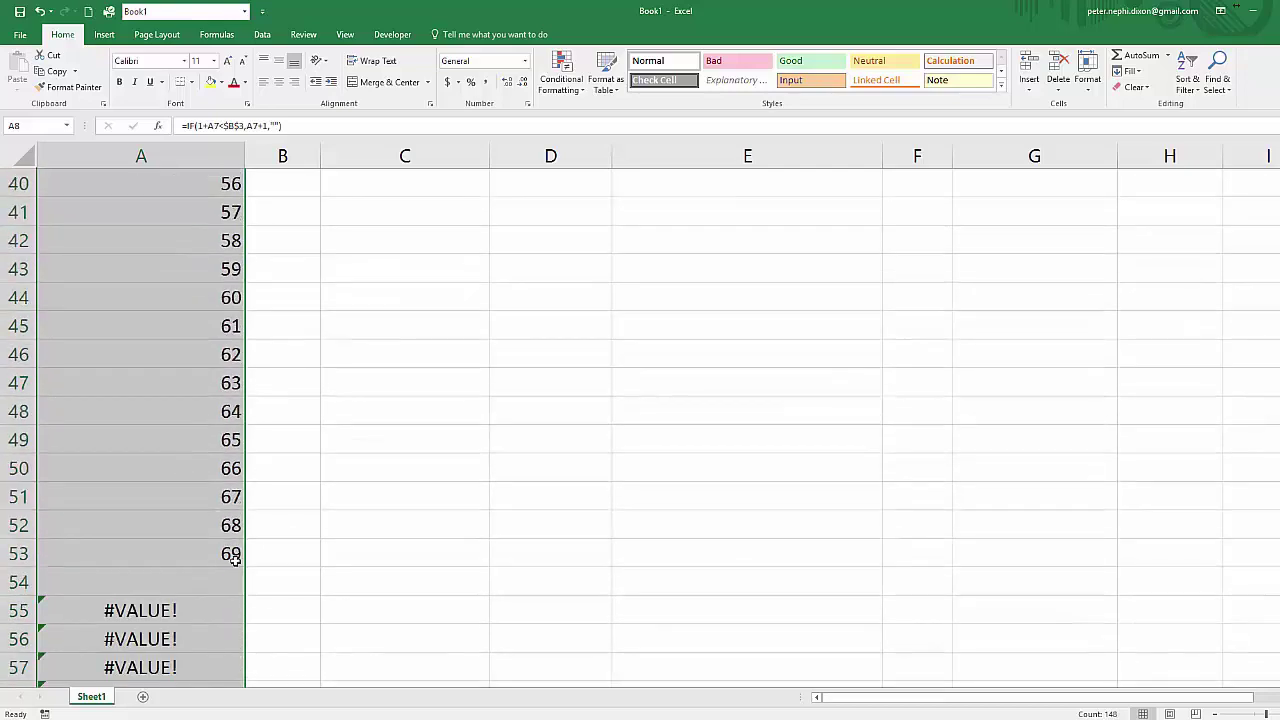
pyautogui.click(234, 559)
pyautogui.scroll(13, 194, 417)
# - Change the comparison in the A8 age formula to less than or equal to (<=) $B$3
pyautogui.click(205, 401)
pyautogui.doubleClick(205, 401)
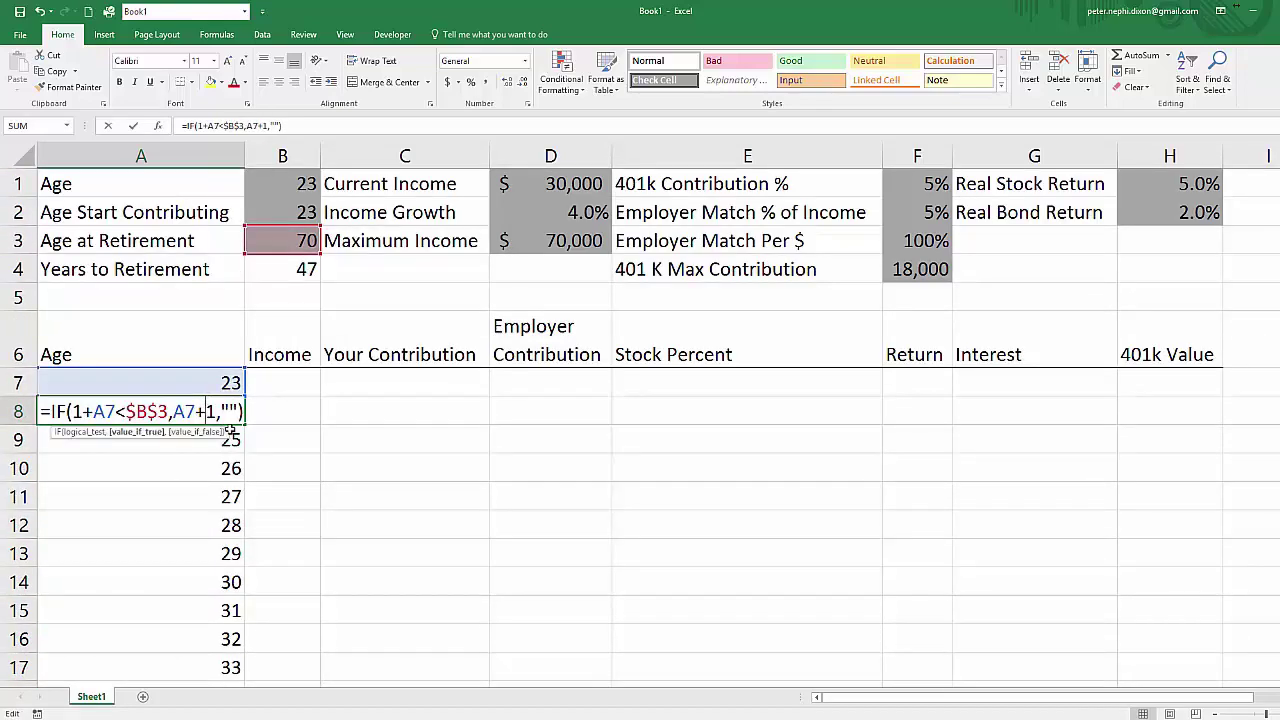
pyautogui.write('=')
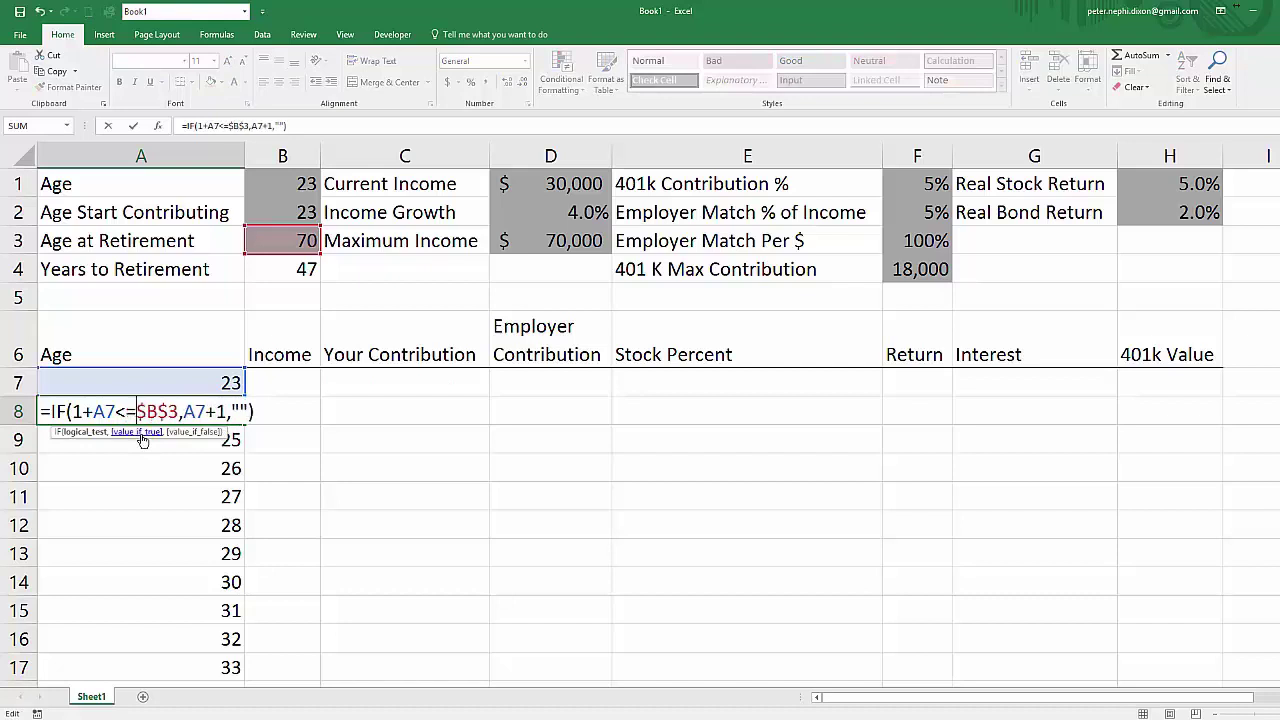
pyautogui.press('Return')
# - Refill the Age column from A8 with the revised <= formula and inspect the cells just past the retirement age
pyautogui.click(162, 409)
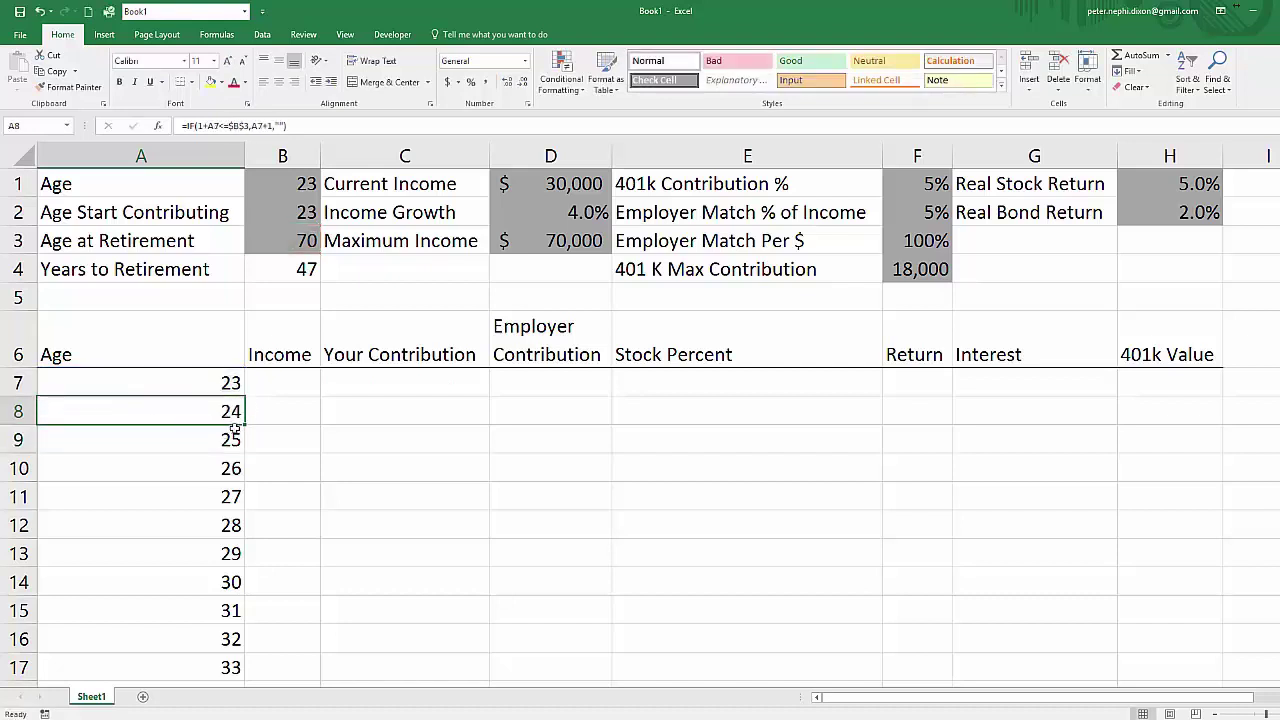
pyautogui.doubleClick(244, 425)
pyautogui.scroll(-15, 174, 497)
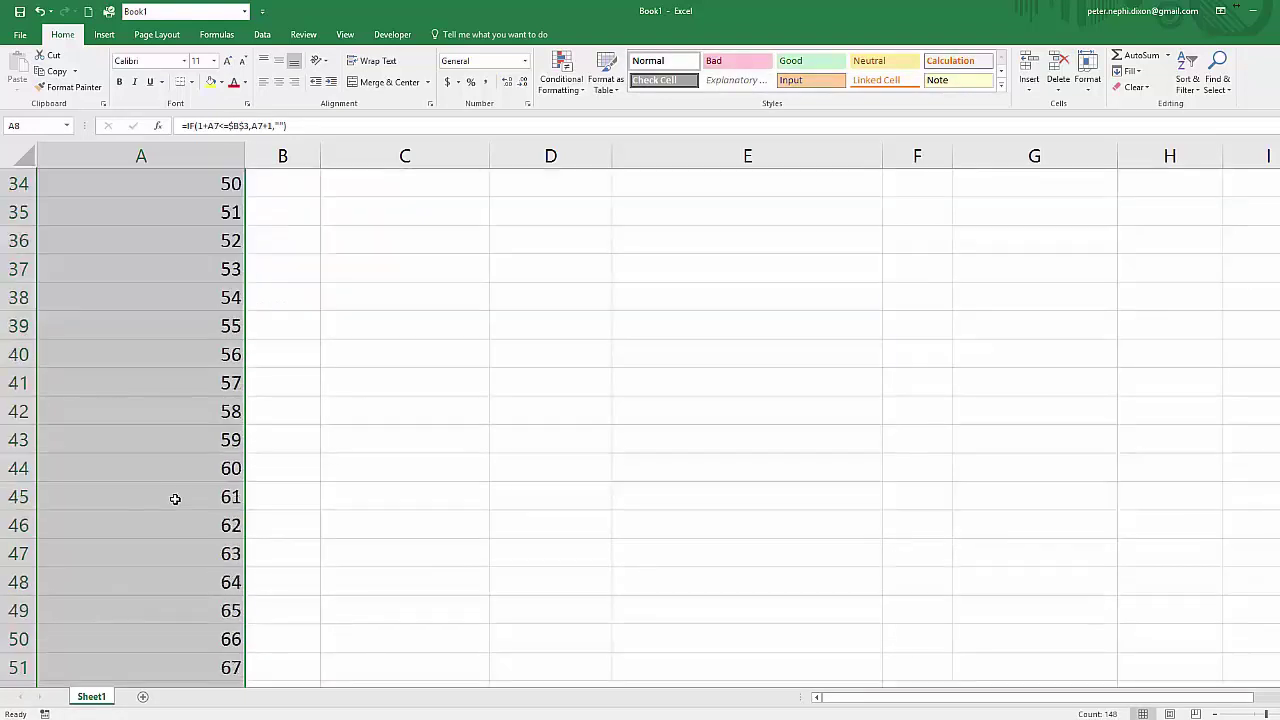
pyautogui.scroll(1, 174, 497)
pyautogui.moveTo(225, 468); pyautogui.dragTo(229, 496)
pyautogui.click(182, 548)
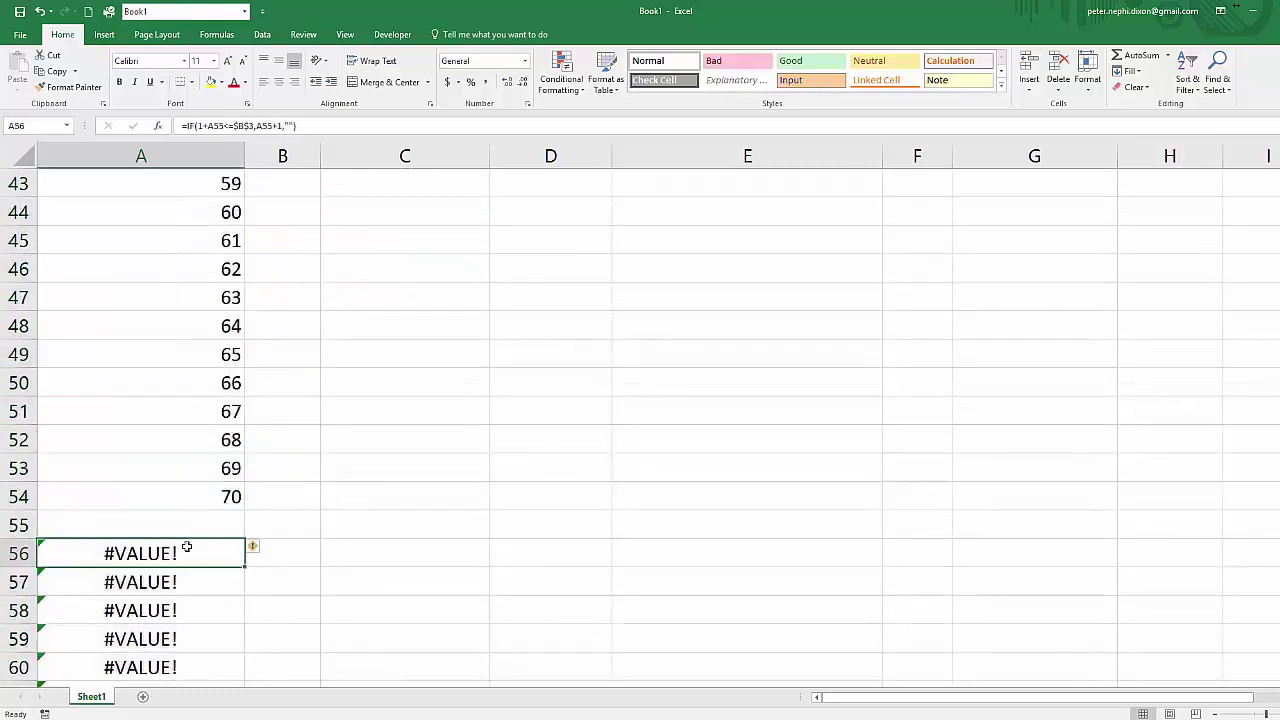
pyautogui.scroll(14, 173, 415)
# - Wrap the A8 age formula in IFERROR, returning an empty string on error
pyautogui.doubleClick(194, 383)
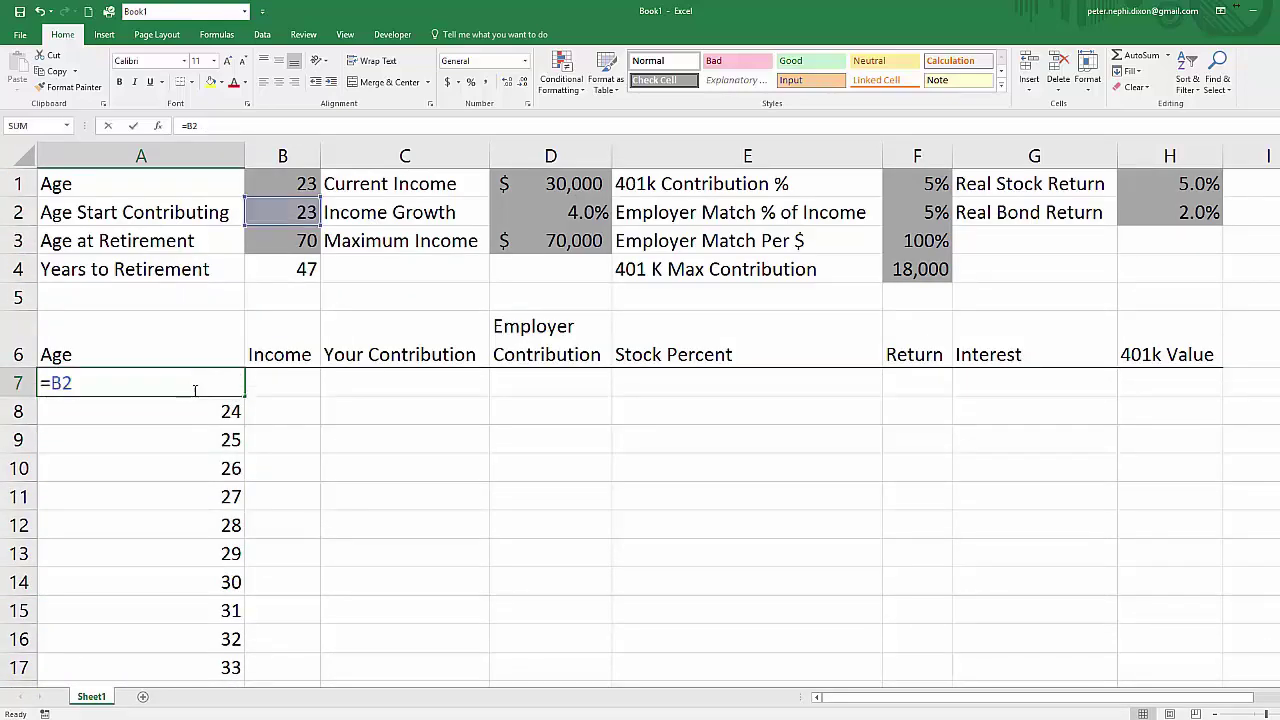
pyautogui.press('Escape')
pyautogui.click(172, 416)
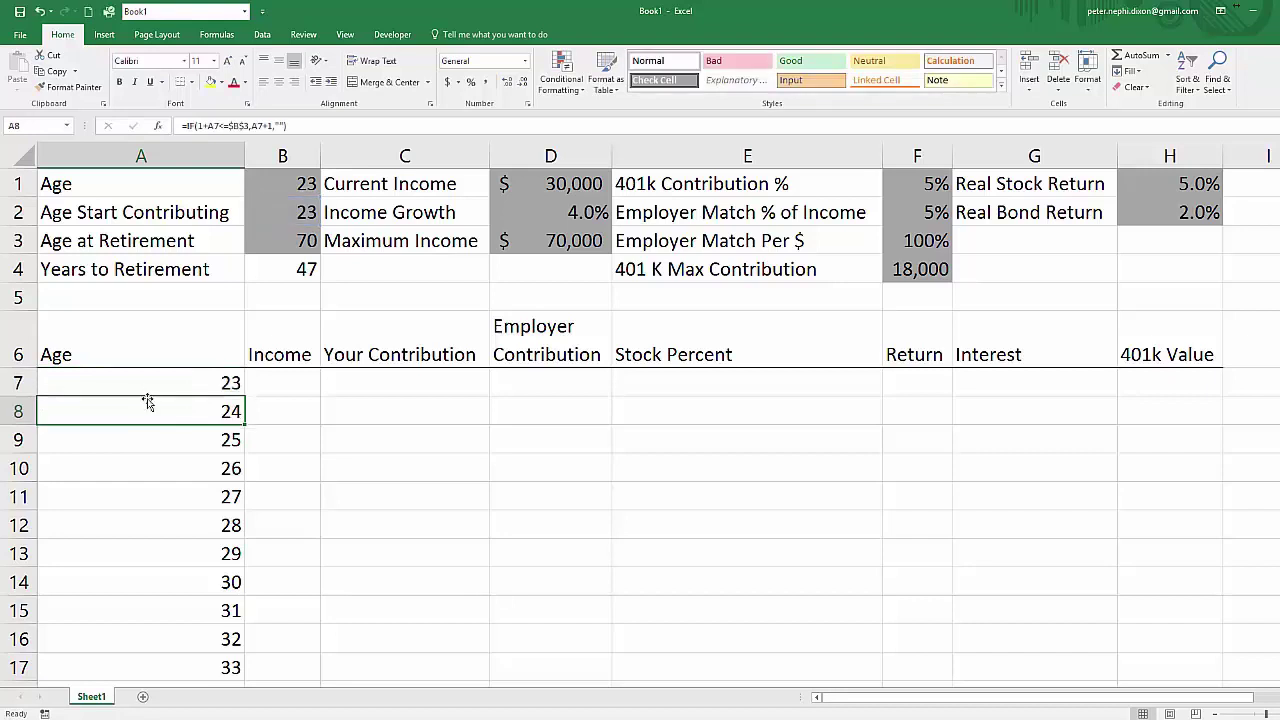
pyautogui.doubleClick(172, 416)
pyautogui.click(50, 411)
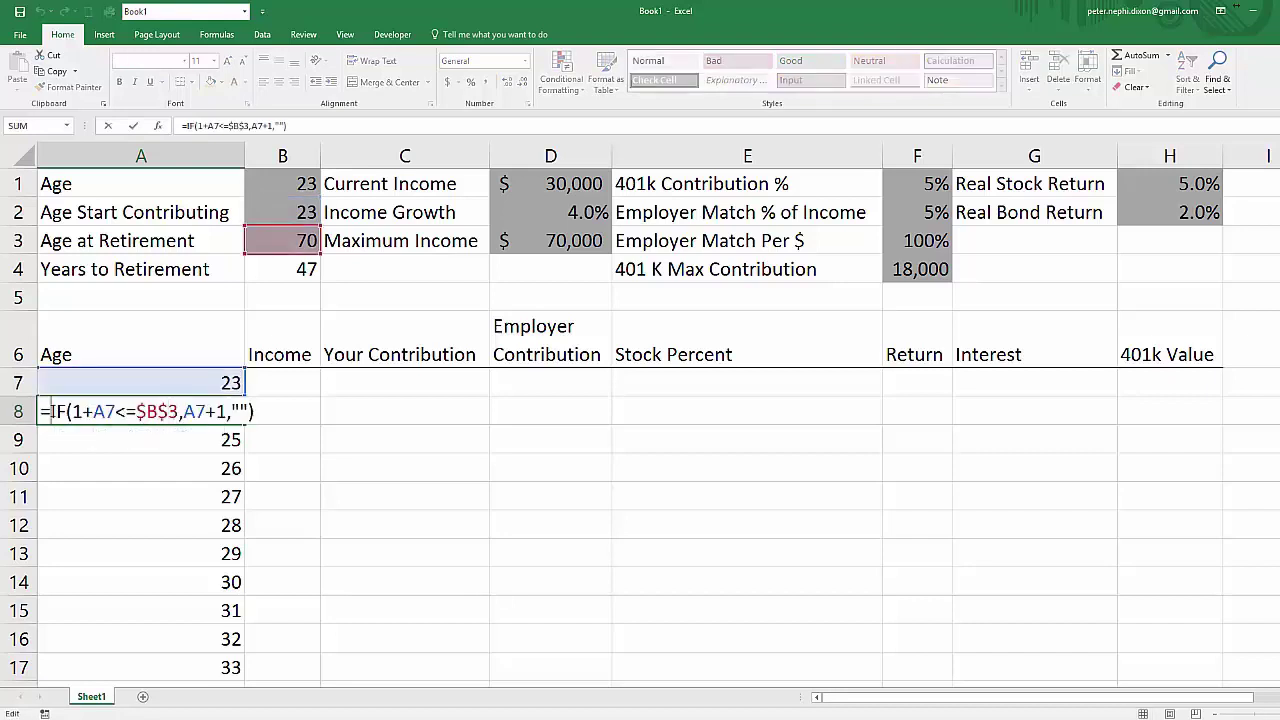
pyautogui.write('iferror(')
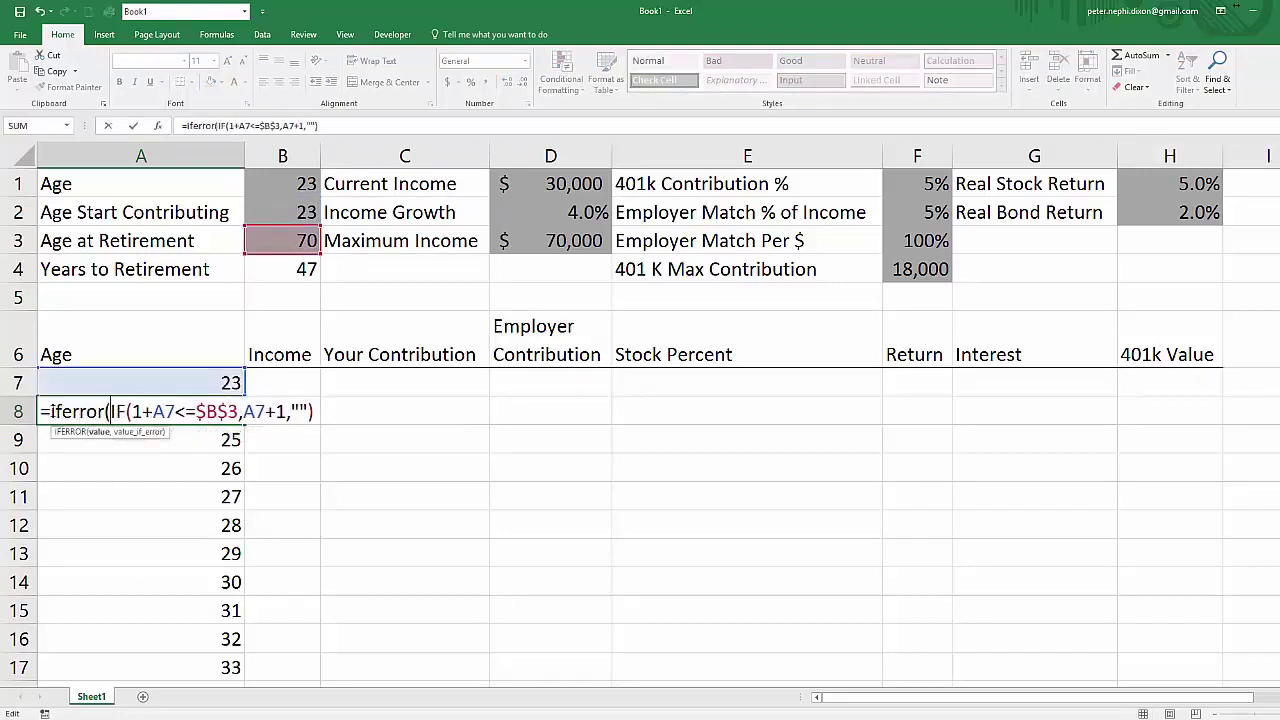
pyautogui.press('End')
pyautogui.write(',"")')
pyautogui.hotkey('shift', 'Return')
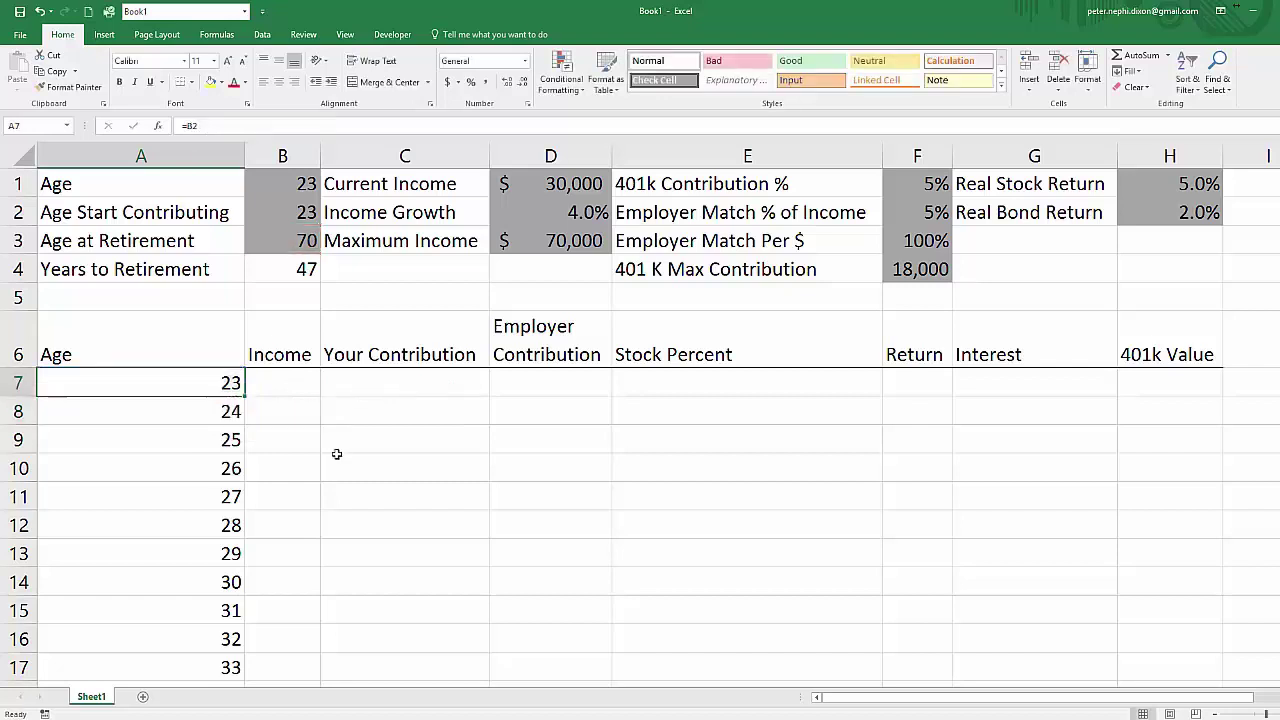
# - Fill the IFERROR age formula down the Age column and check the rows around the retirement age
pyautogui.click(221, 404)
pyautogui.click(200, 425)
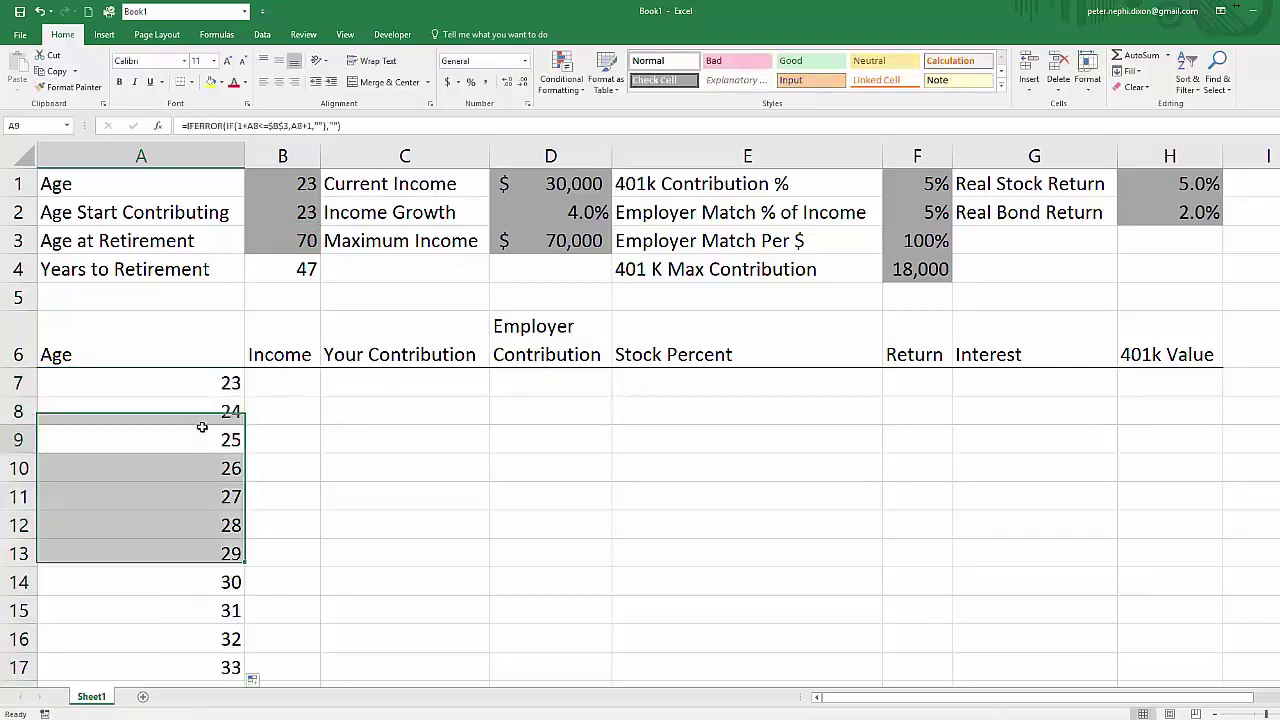
pyautogui.scroll(-18, 201, 427)
pyautogui.scroll(4, 202, 427)
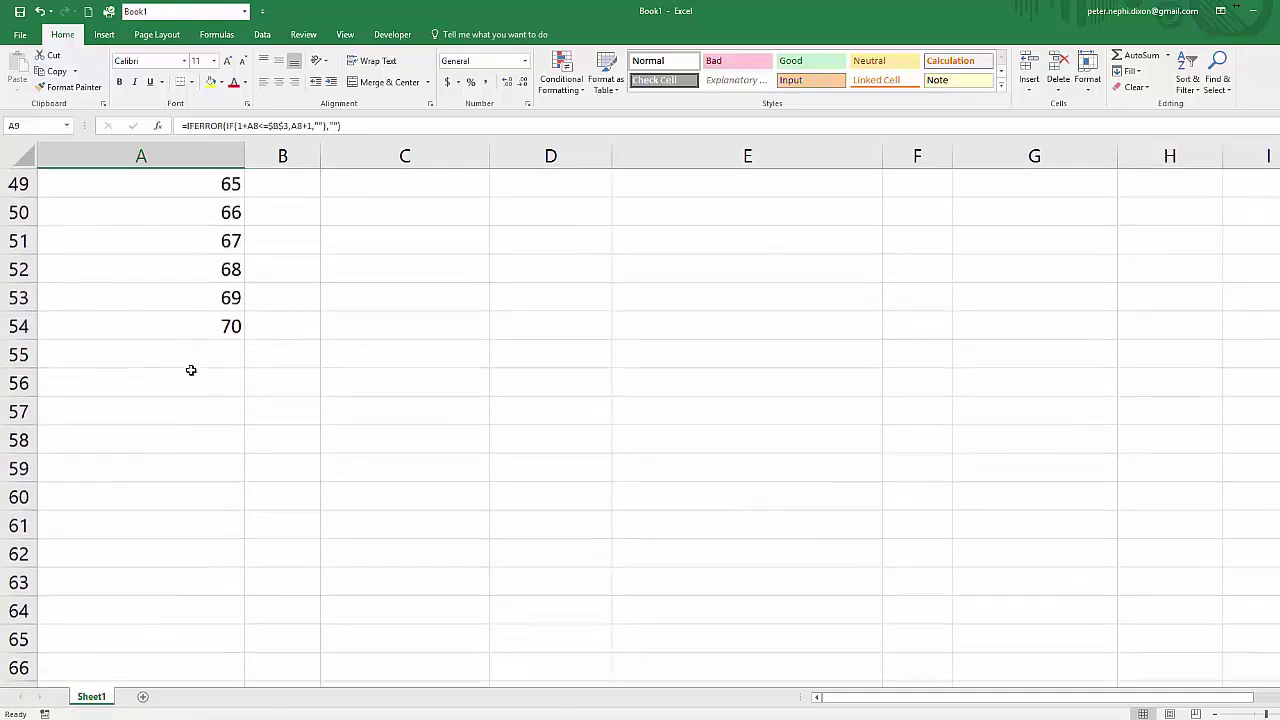
pyautogui.click(180, 330)
pyautogui.scroll(16, 177, 331)
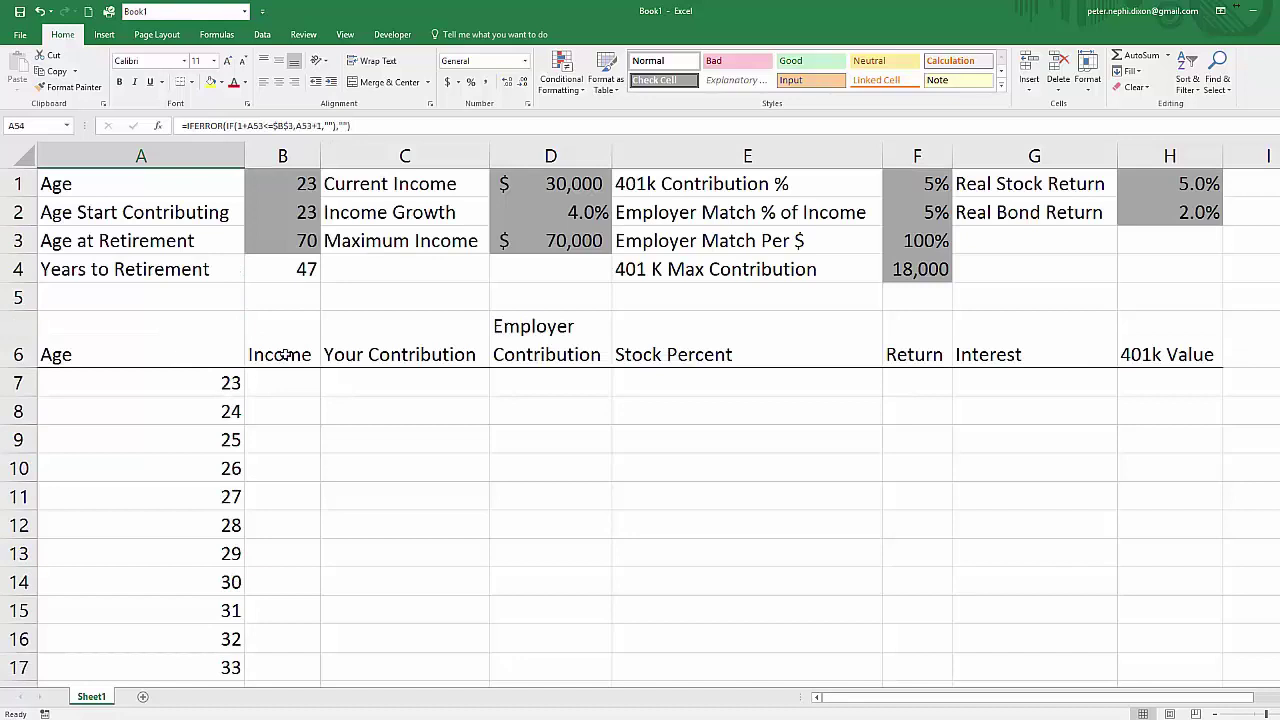
pyautogui.click(283, 392)
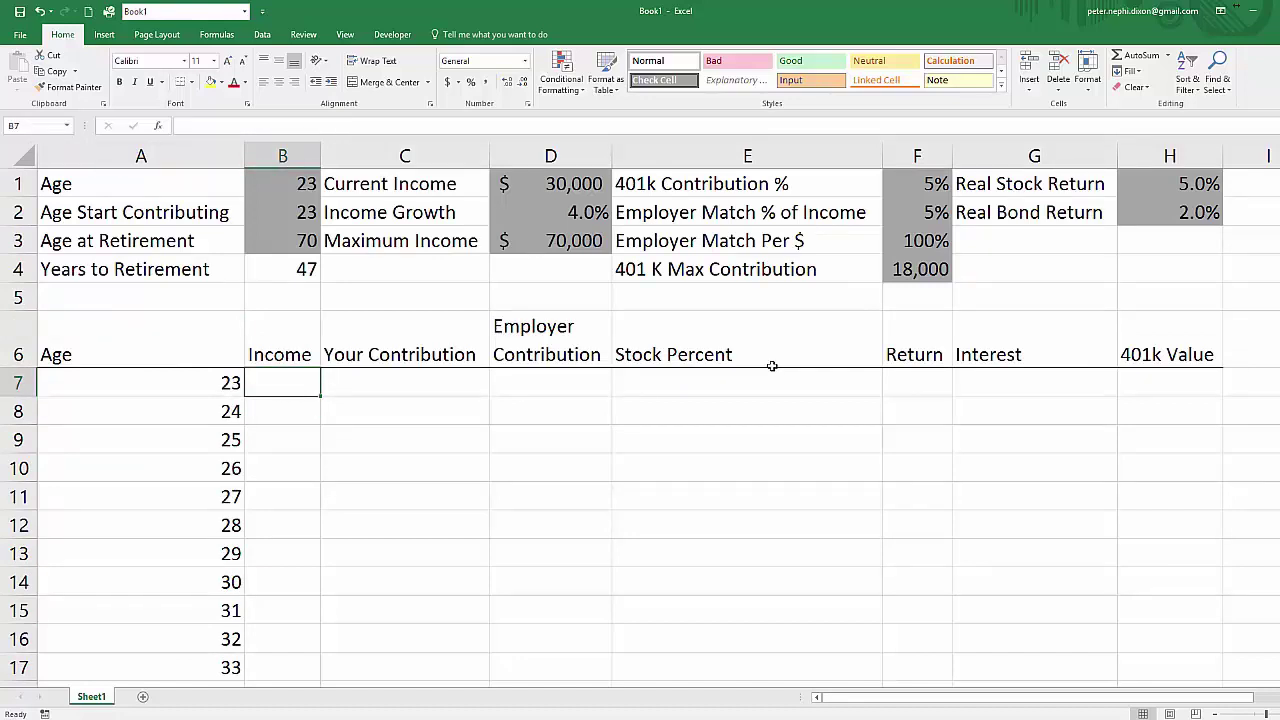
pyautogui.click(343, 400)
pyautogui.click(271, 380)
pyautogui.press('Left')
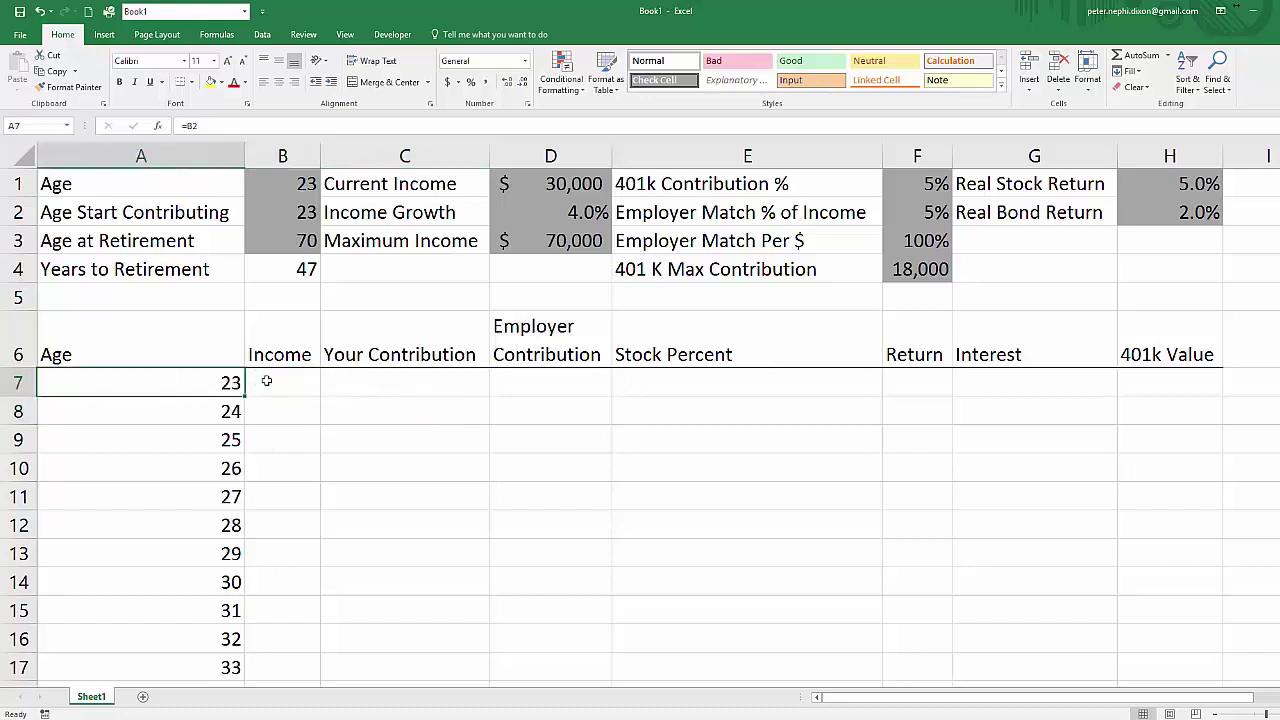
pyautogui.click(267, 381)
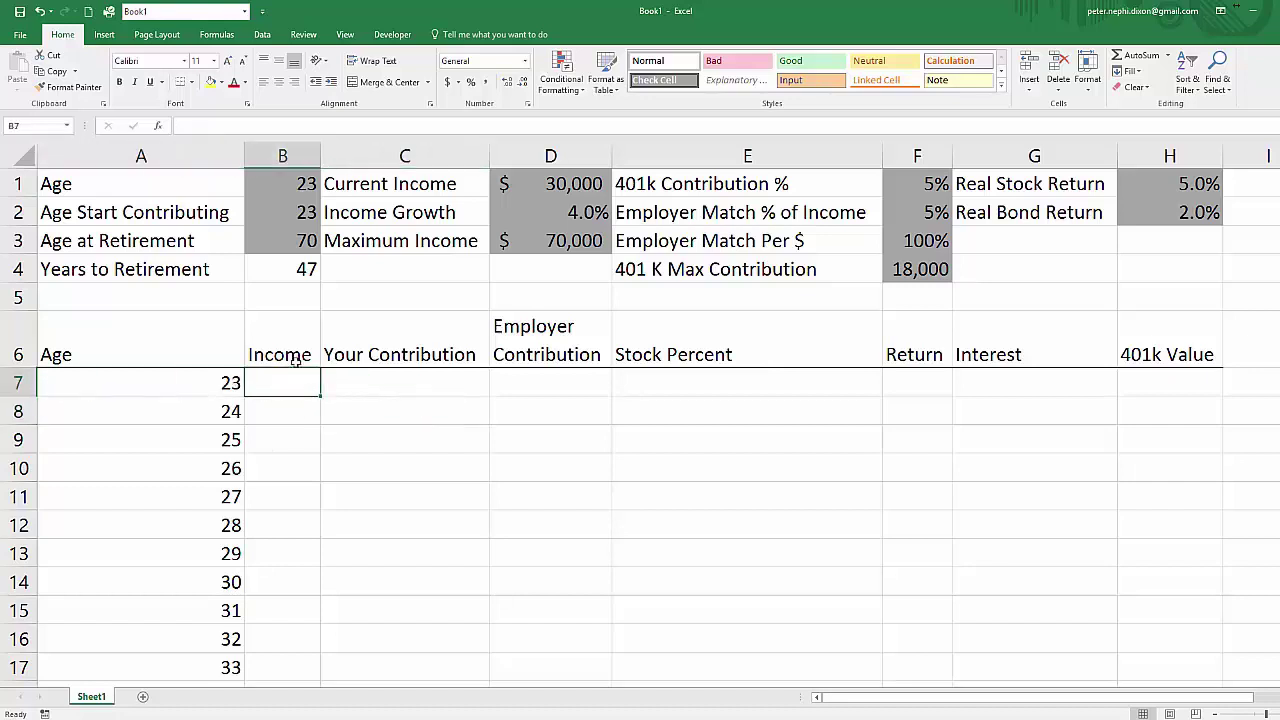
# - Set Age Start Contributing to 30 and review it alongside the Current Income input
pyautogui.click(299, 206)
pyautogui.write('30')
pyautogui.press('Return')
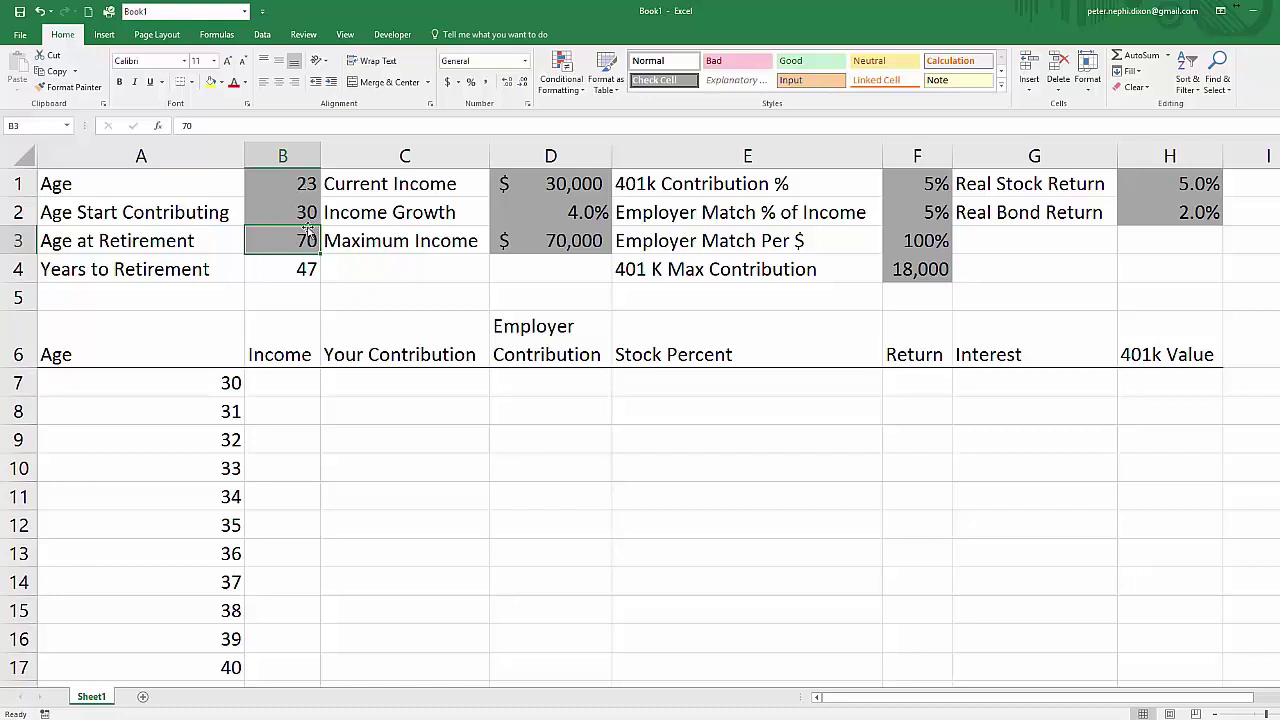
pyautogui.click(318, 212)
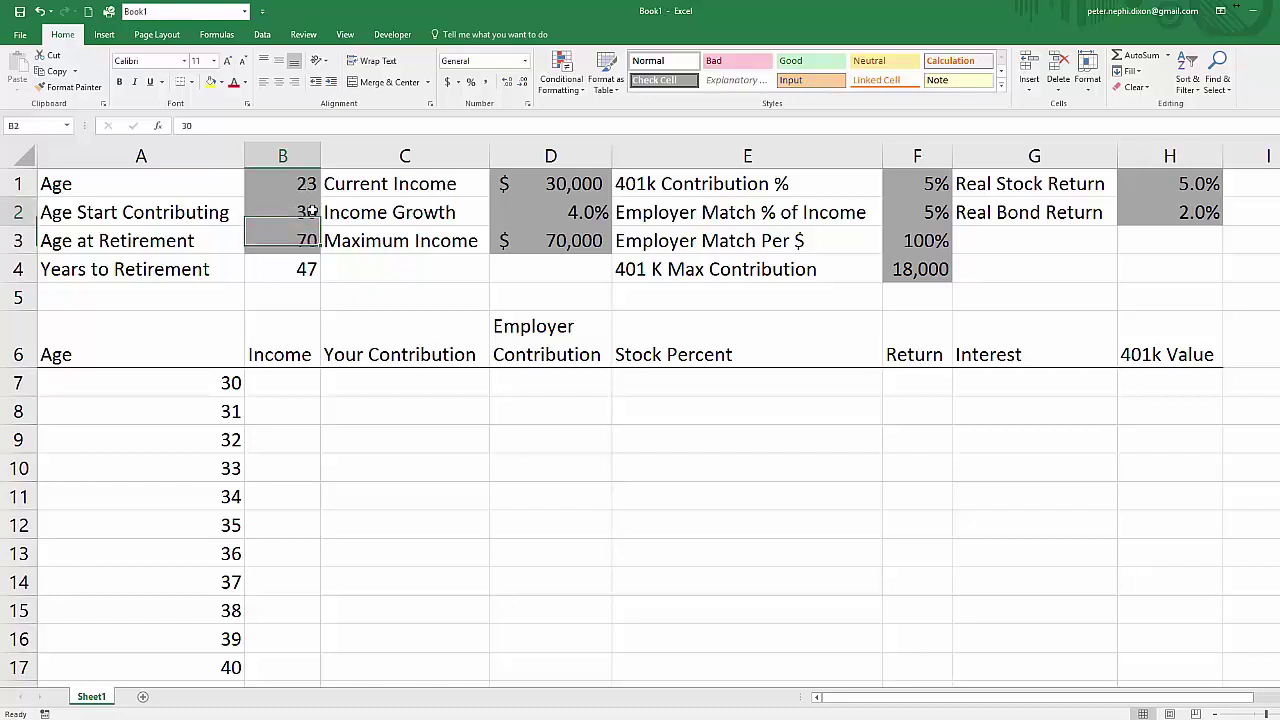
pyautogui.click(597, 184)
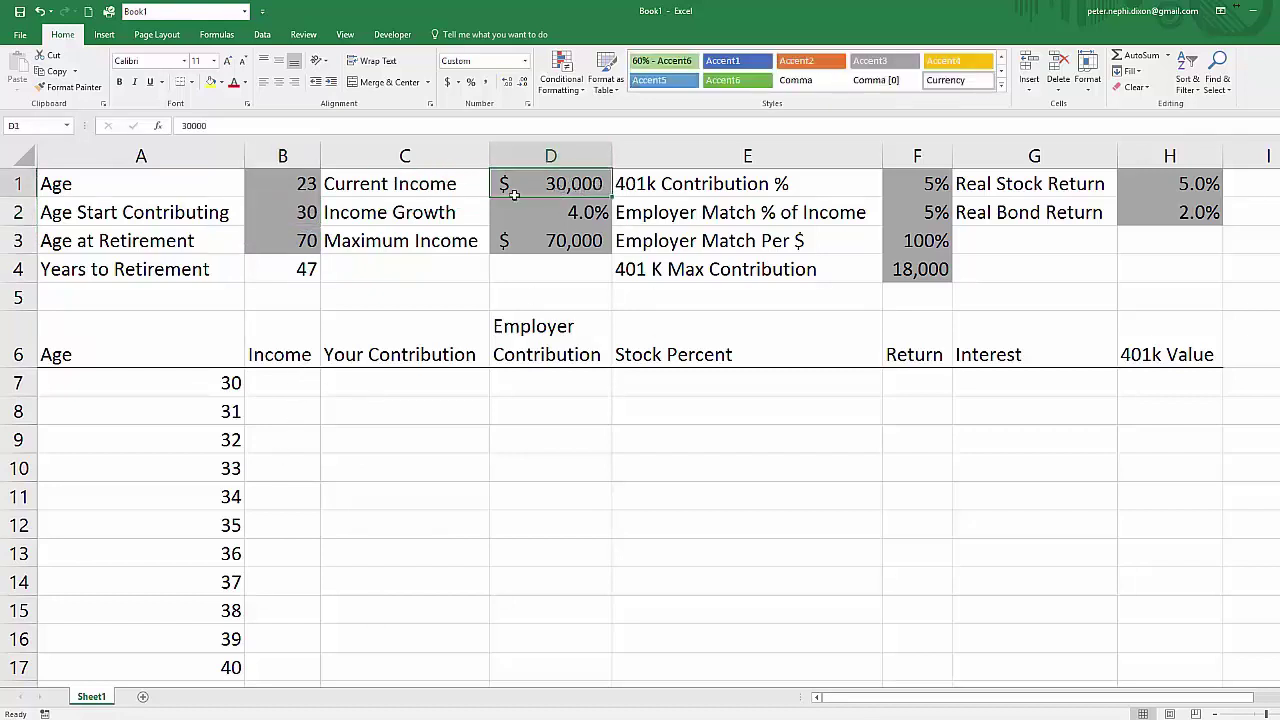
pyautogui.click(302, 214)
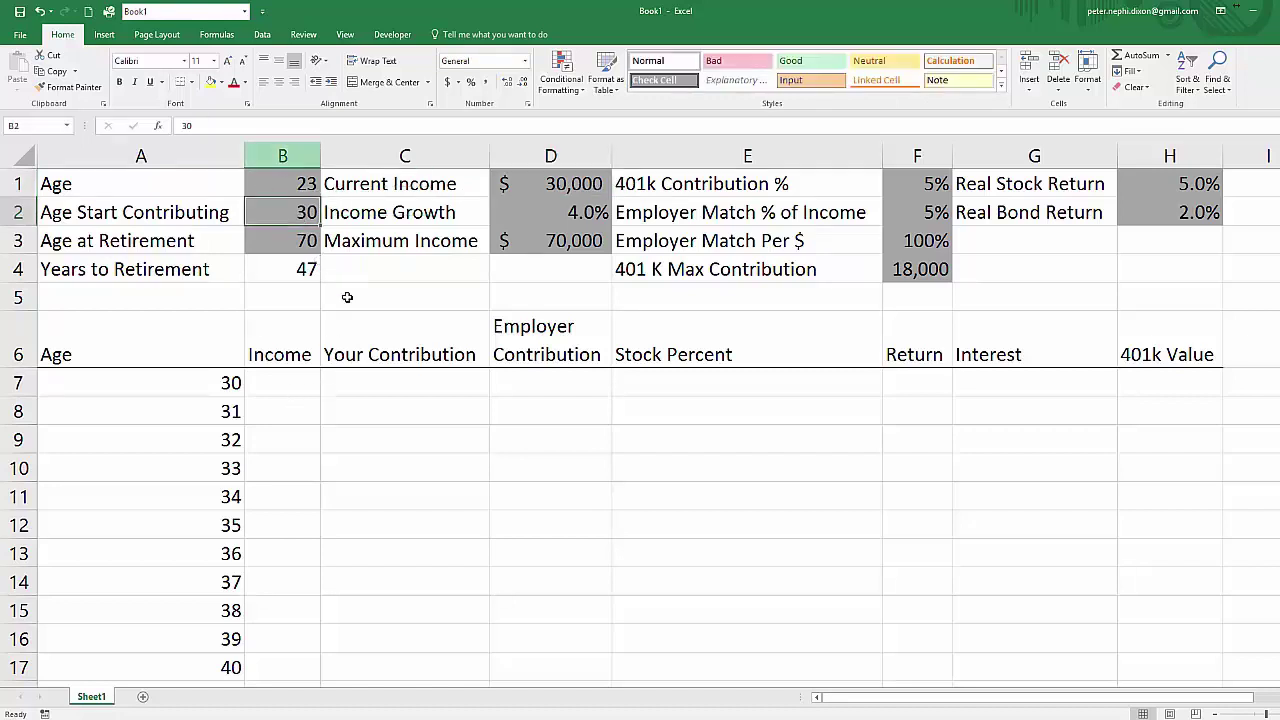
# - Enter the income formula =D1*(1+$D$2)^(A7-$B$1) in B7, growing current income by the years since the current age
pyautogui.click(300, 357)
pyautogui.click(314, 383)
pyautogui.write('=')
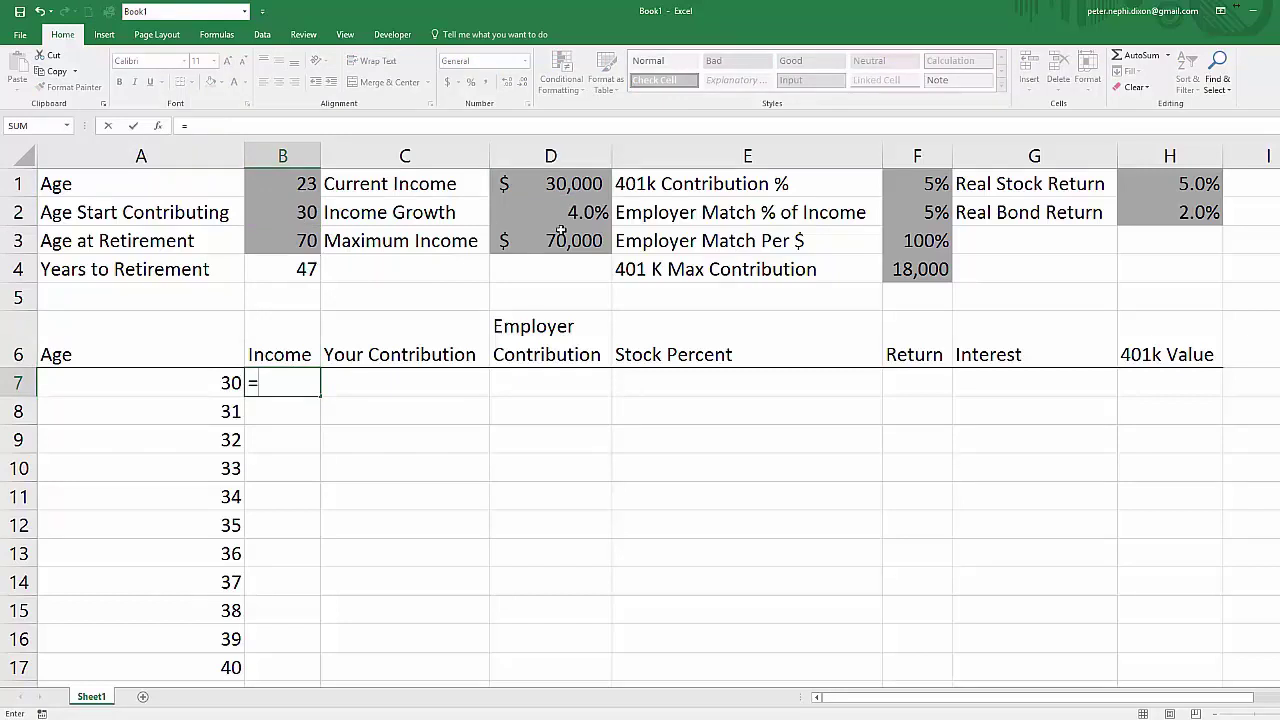
pyautogui.click(594, 183)
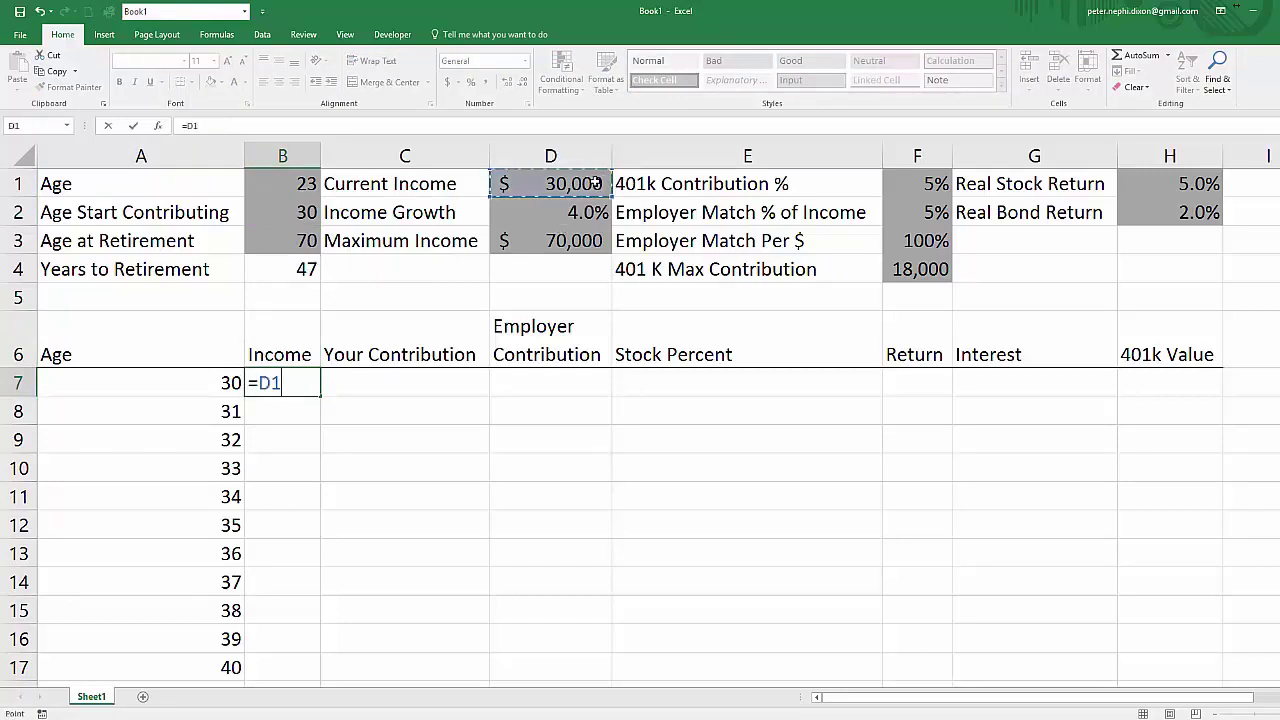
pyautogui.write('*(1+')
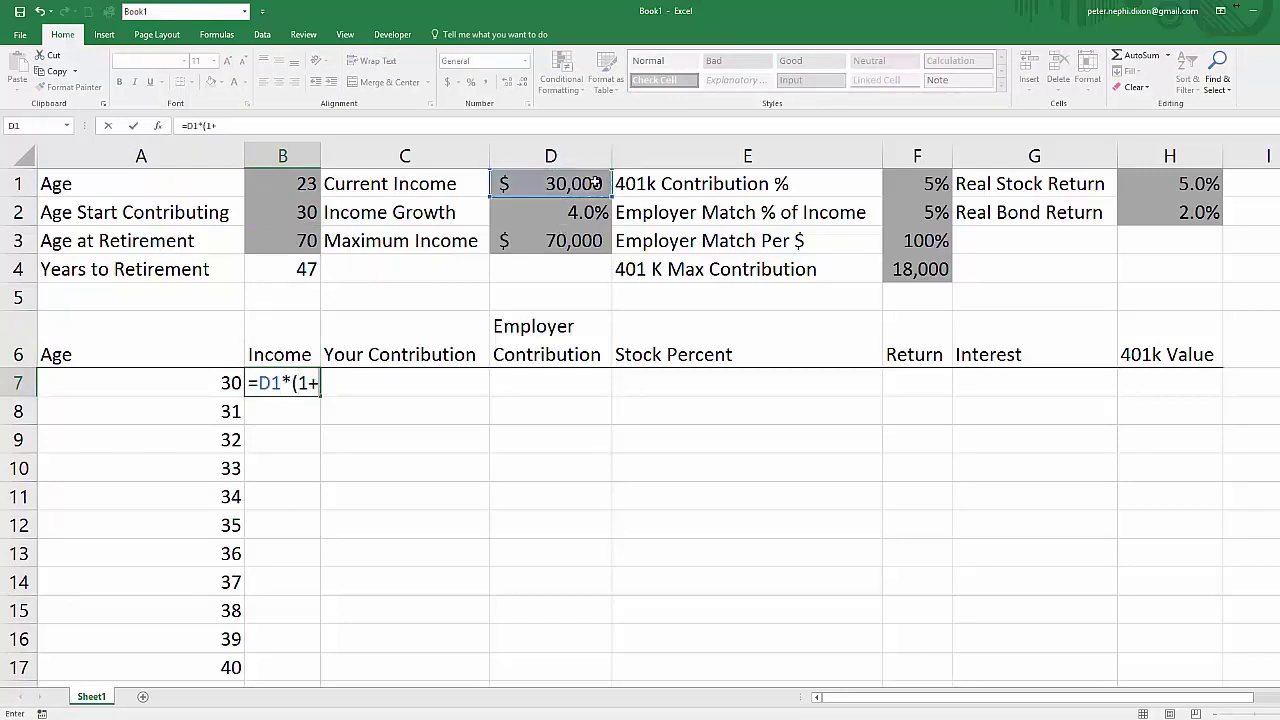
pyautogui.click(584, 213)
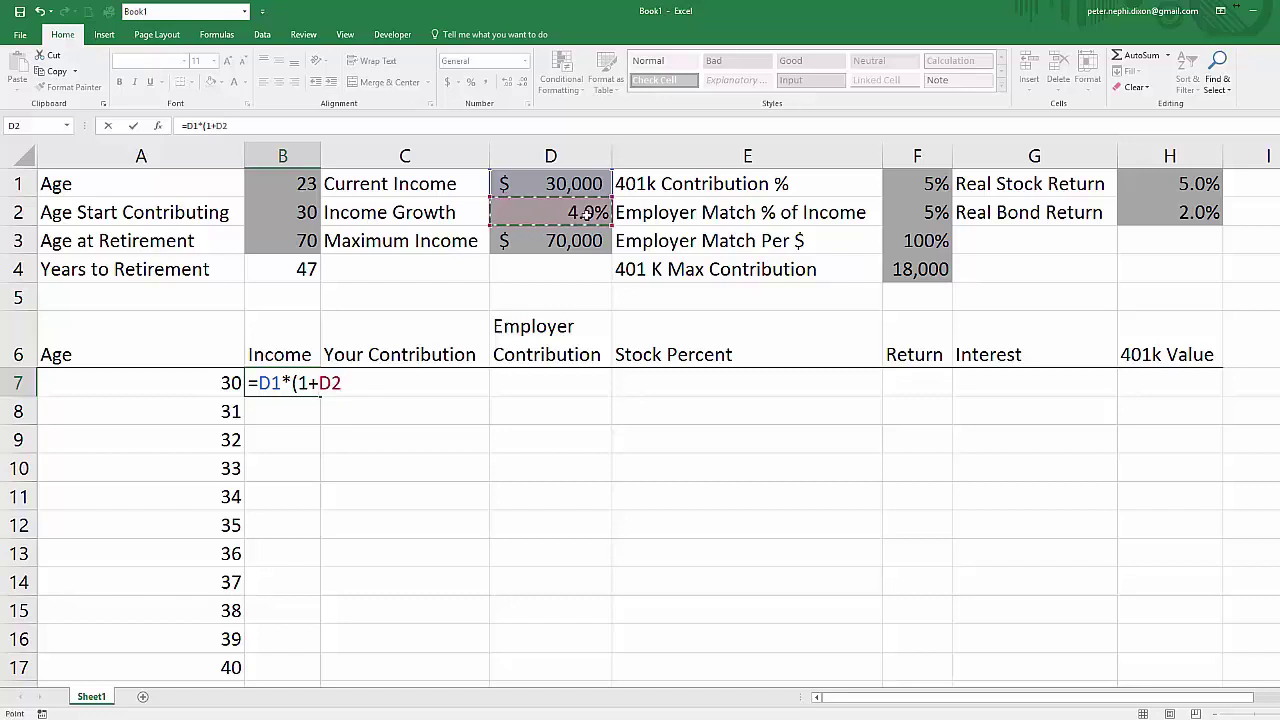
pyautogui.press('F4')
pyautogui.write(')')
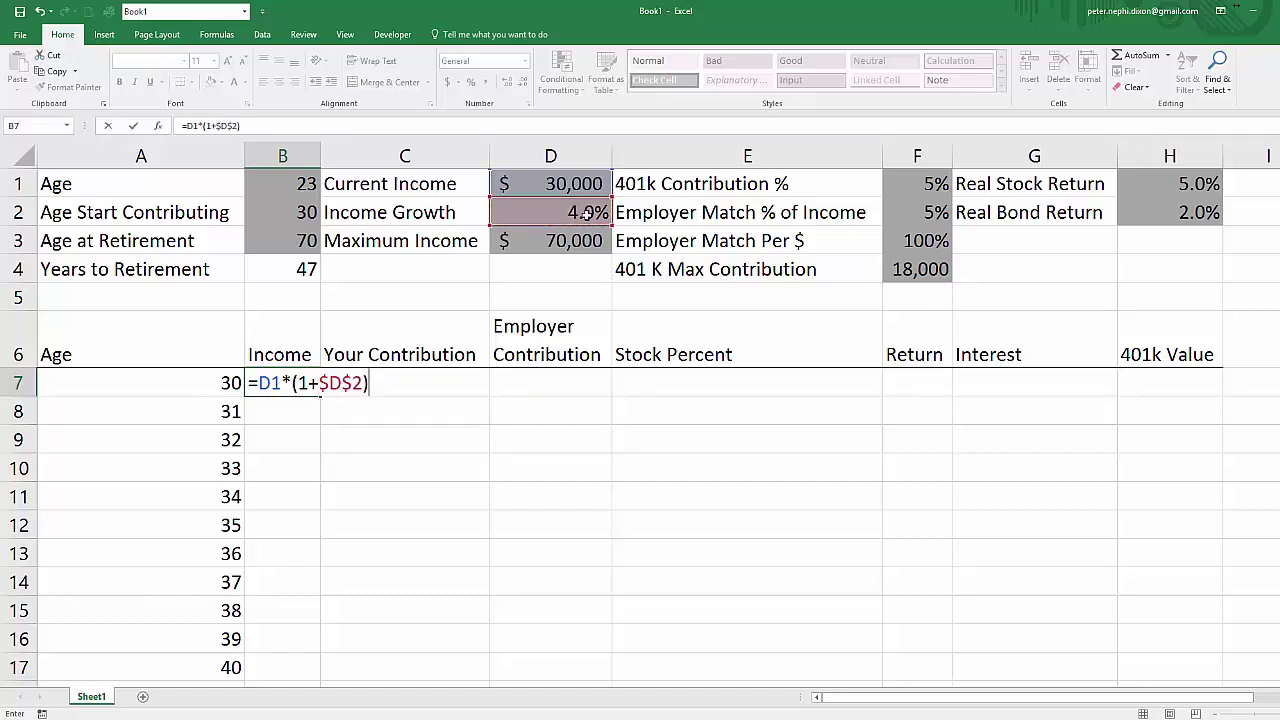
pyautogui.write('^(')
pyautogui.click(168, 386)
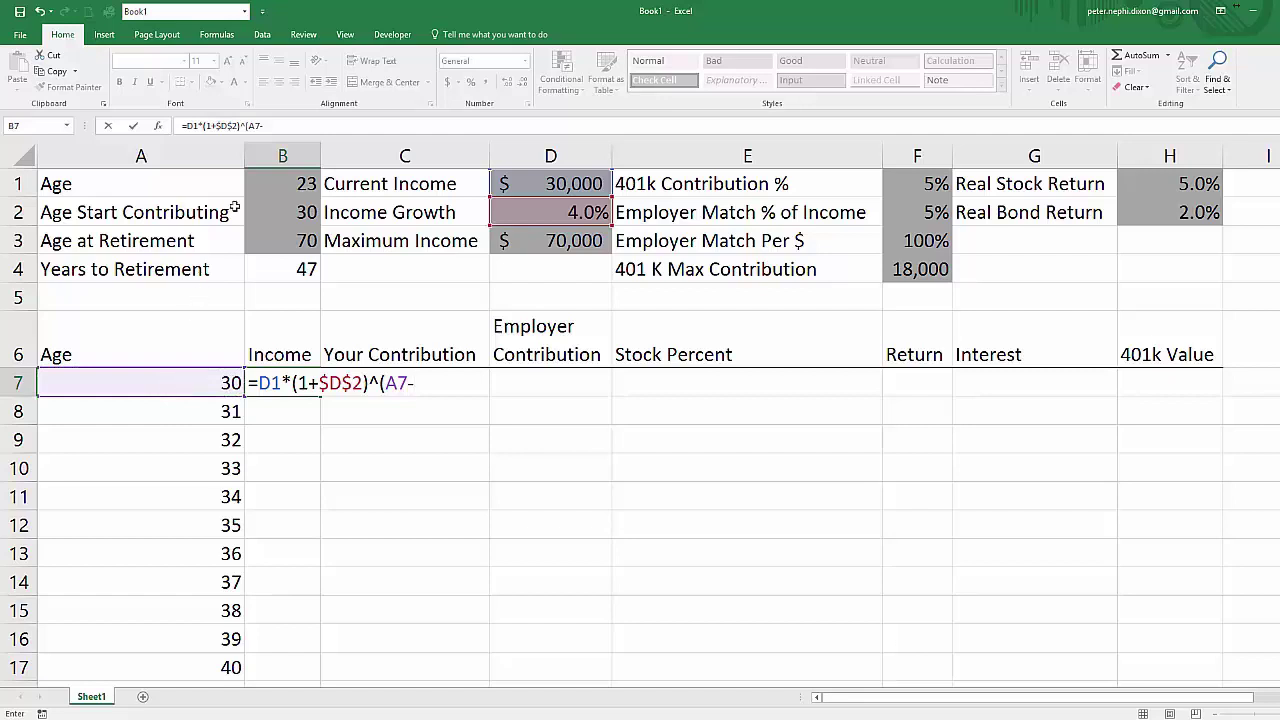
pyautogui.click(300, 180)
pyautogui.press('F4')
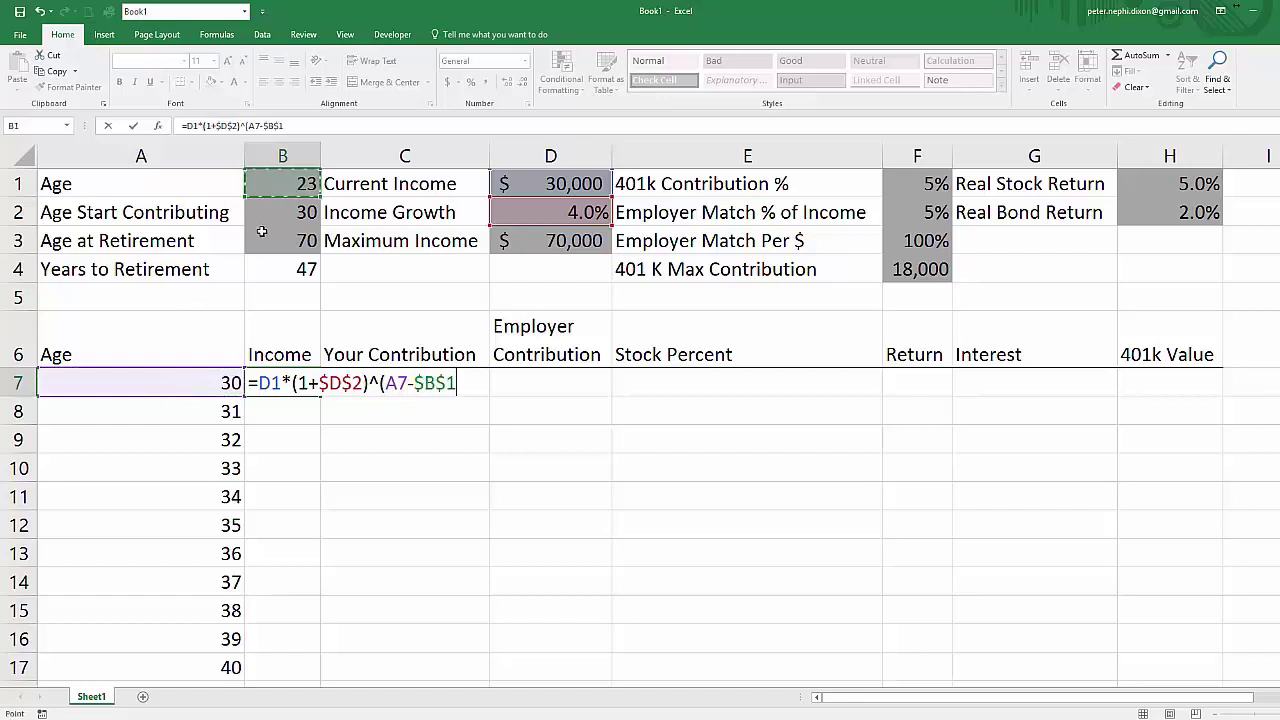
pyautogui.write(')')
pyautogui.press('Return')
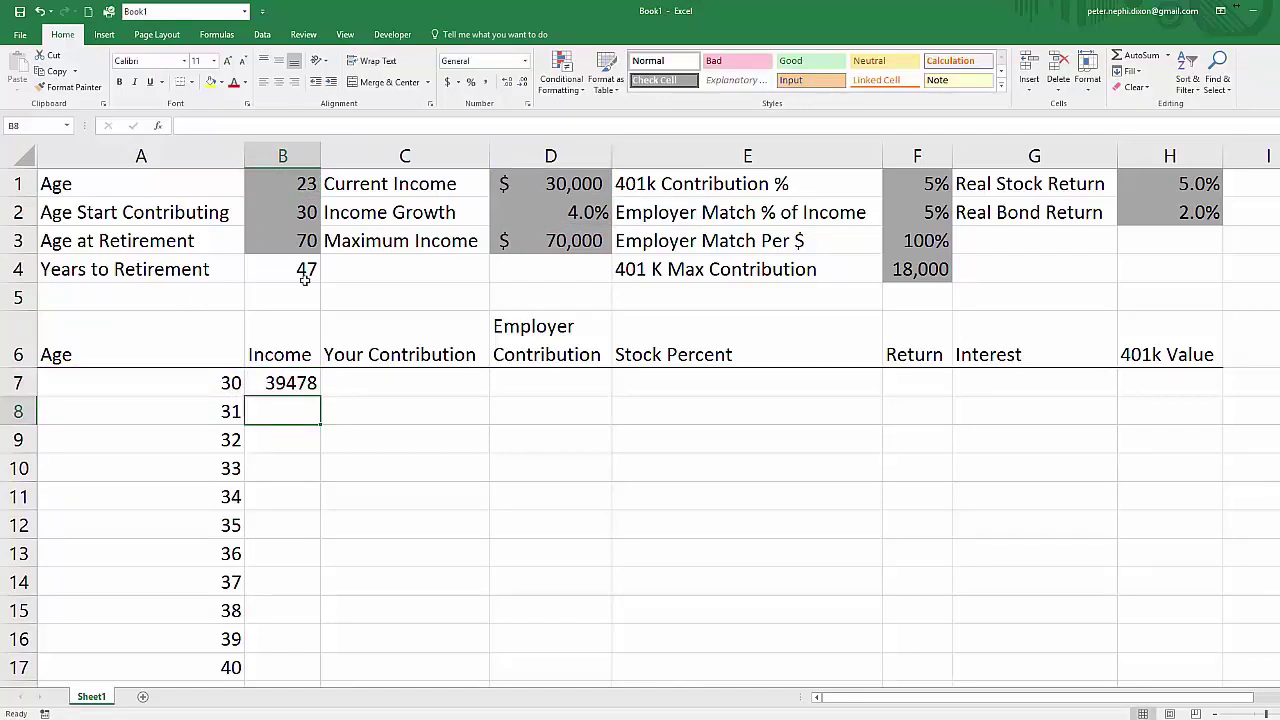
# - Format the income in B7 as accounting dollars with no decimal places
pyautogui.click(316, 388)
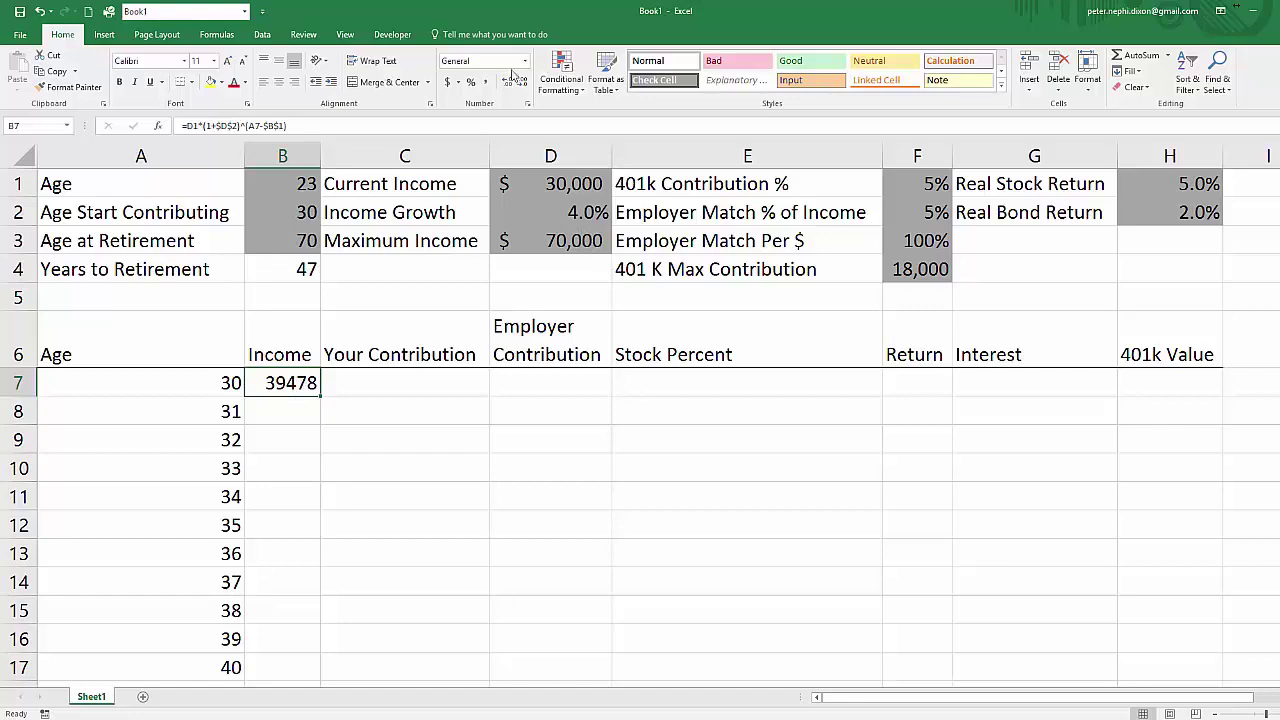
pyautogui.click(447, 82)
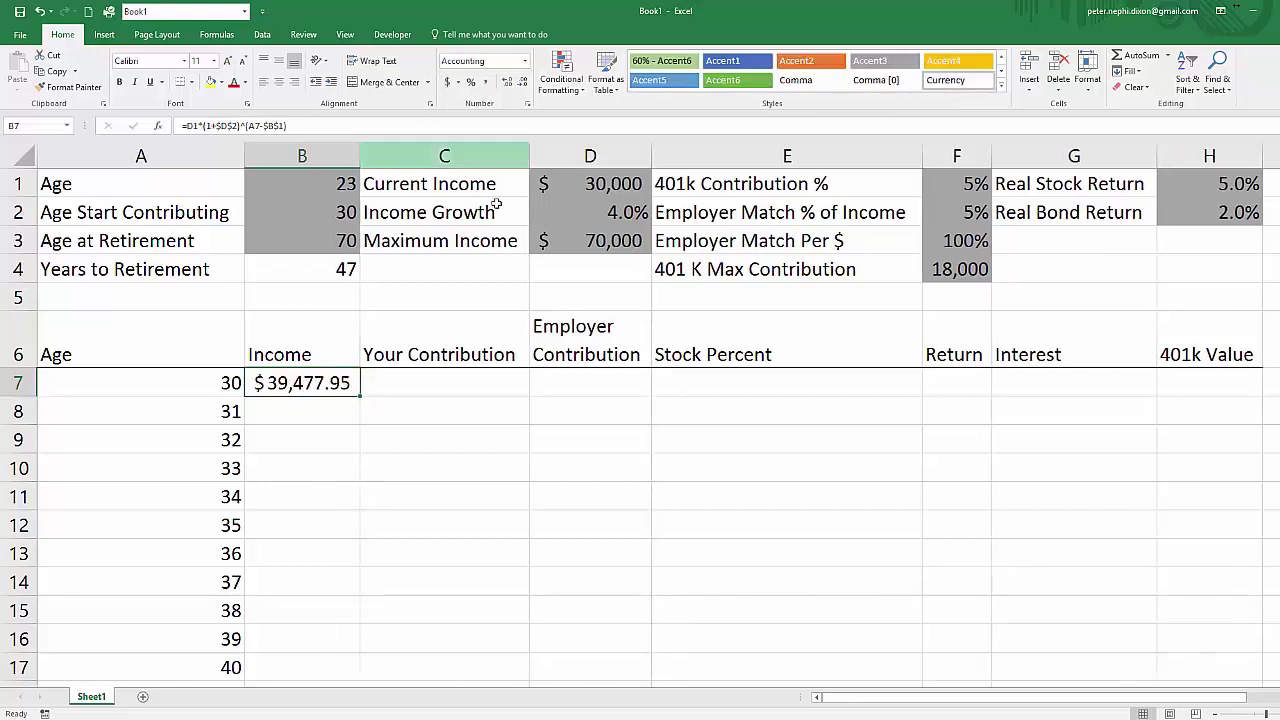
pyautogui.doubleClick(522, 82)
pyautogui.click(350, 410)
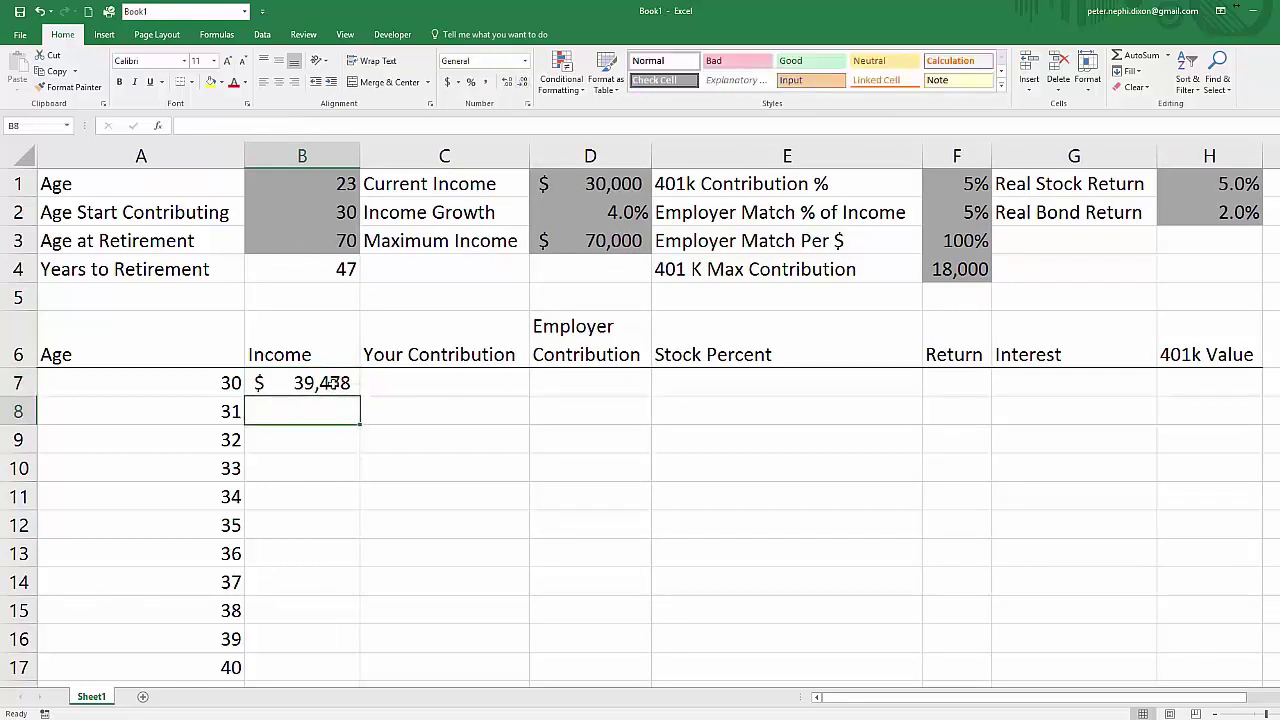
pyautogui.click(331, 383)
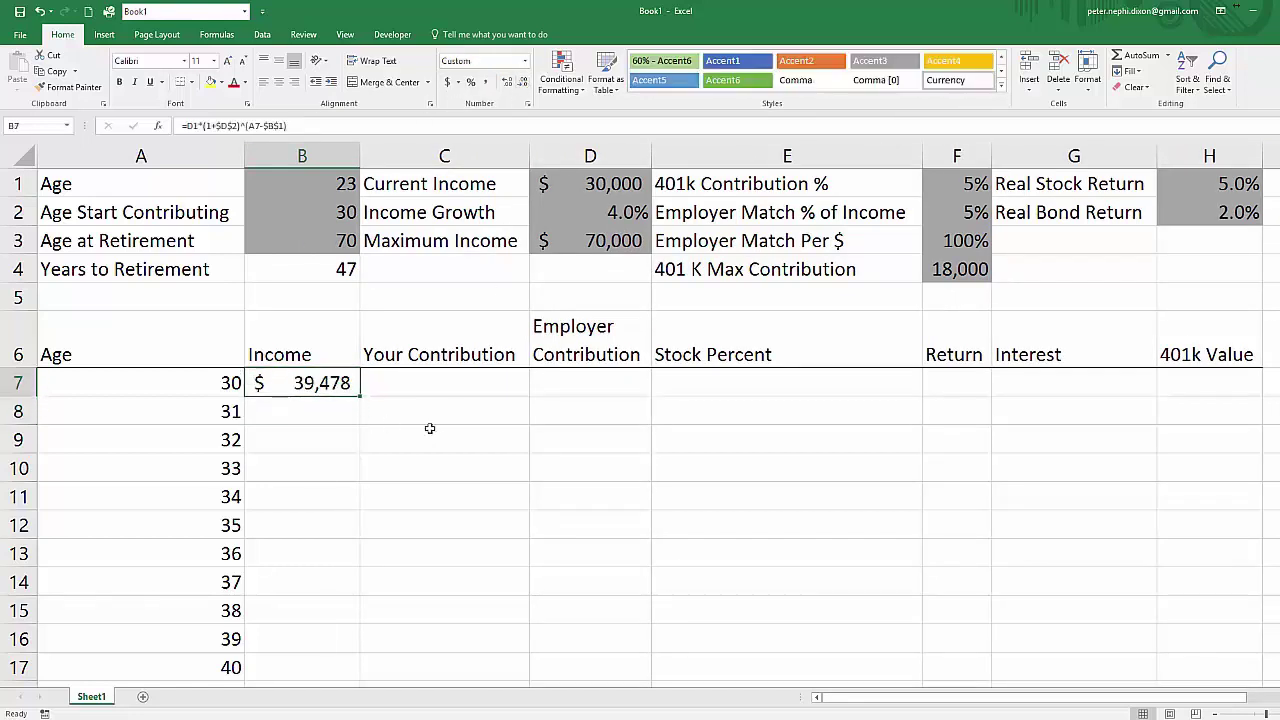
# - Wrap the B7 income formula in MIN, capping it at the Maximum Income with the absolute reference $D$3
pyautogui.doubleClick(331, 383)
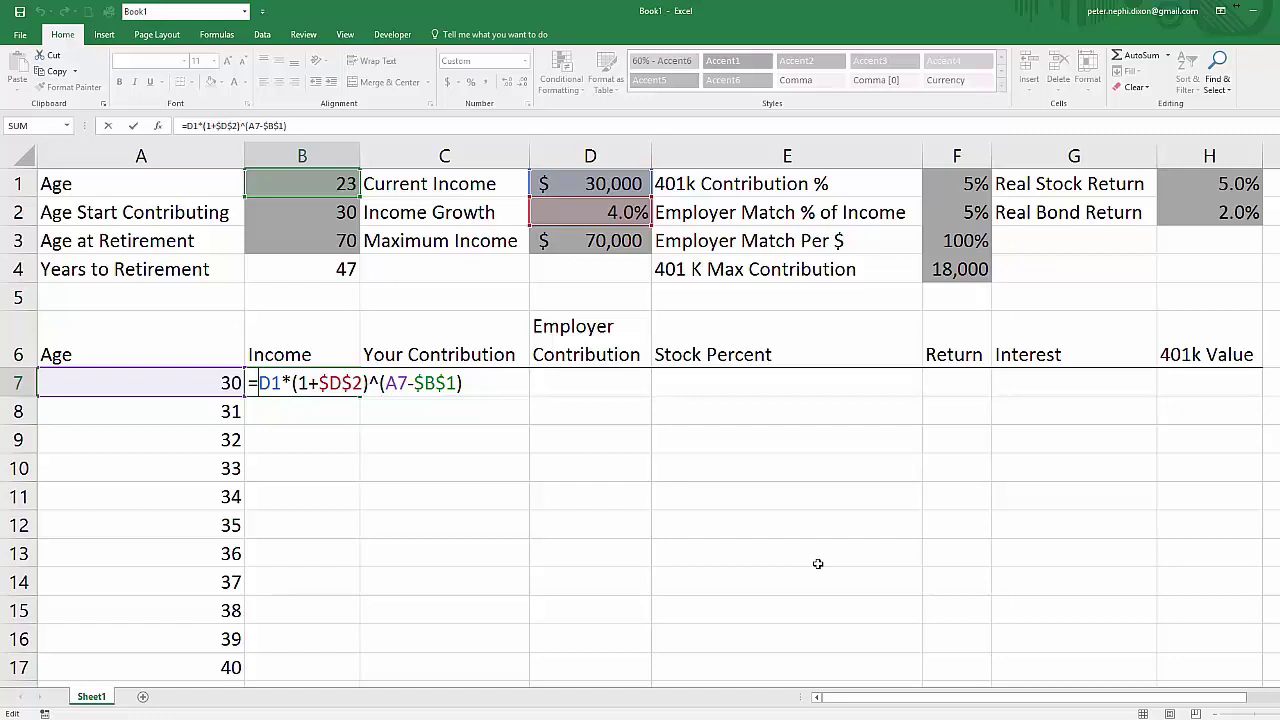
pyautogui.write('min(')
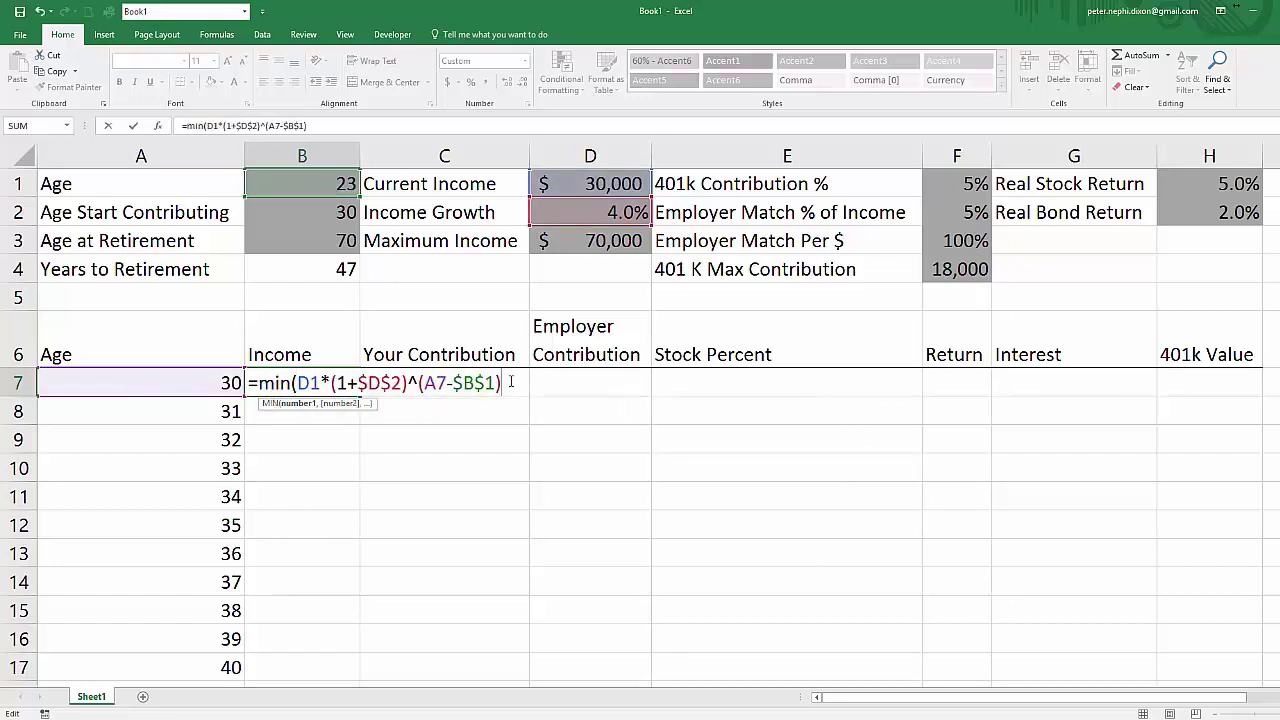
pyautogui.write(',')
pyautogui.click(575, 240)
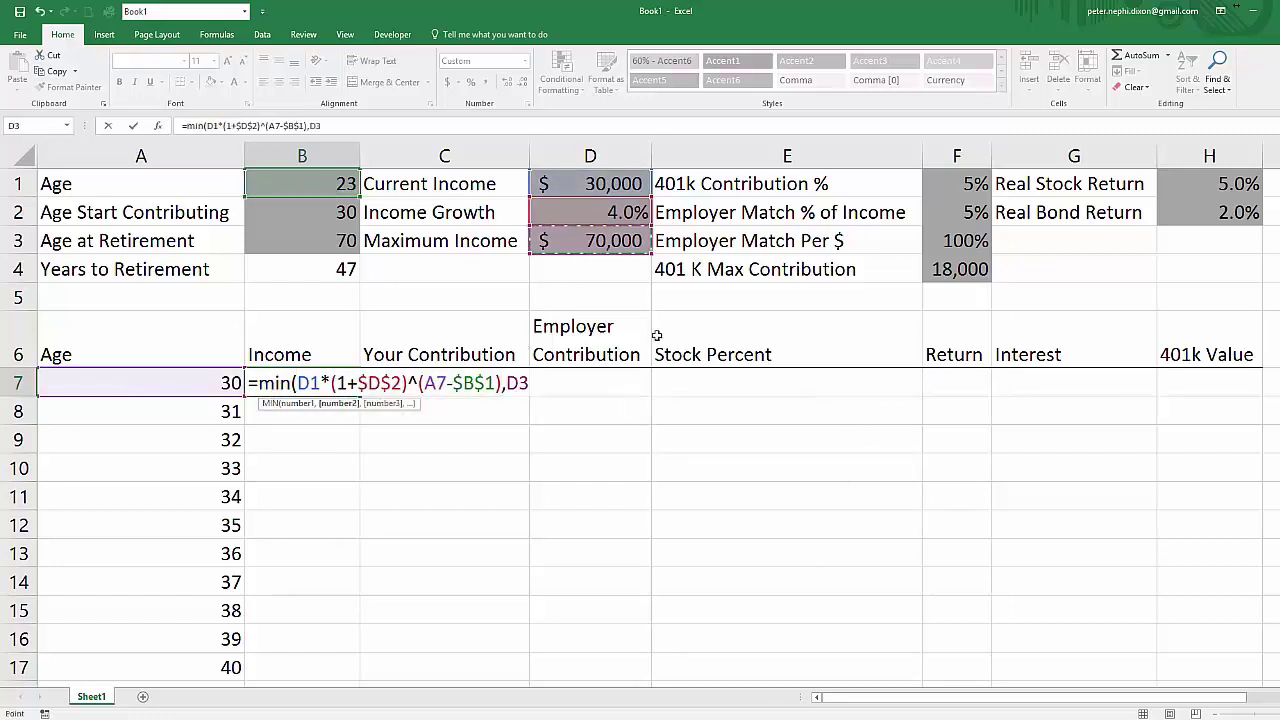
pyautogui.click(522, 383)
pyautogui.press('F4')
pyautogui.press('Return')
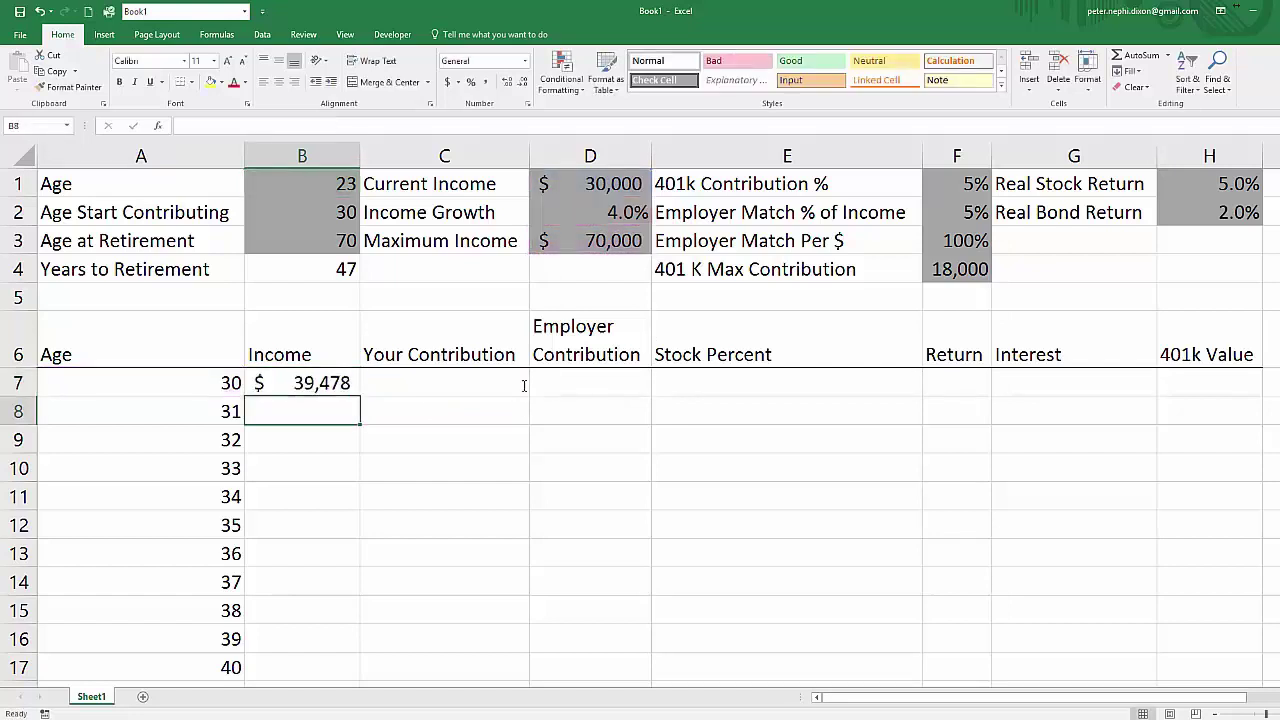
# - Try to fill the MIN income formula from B7 down the Income column, and undo the fill
pyautogui.click(358, 385)
pyautogui.doubleClick(364, 396)
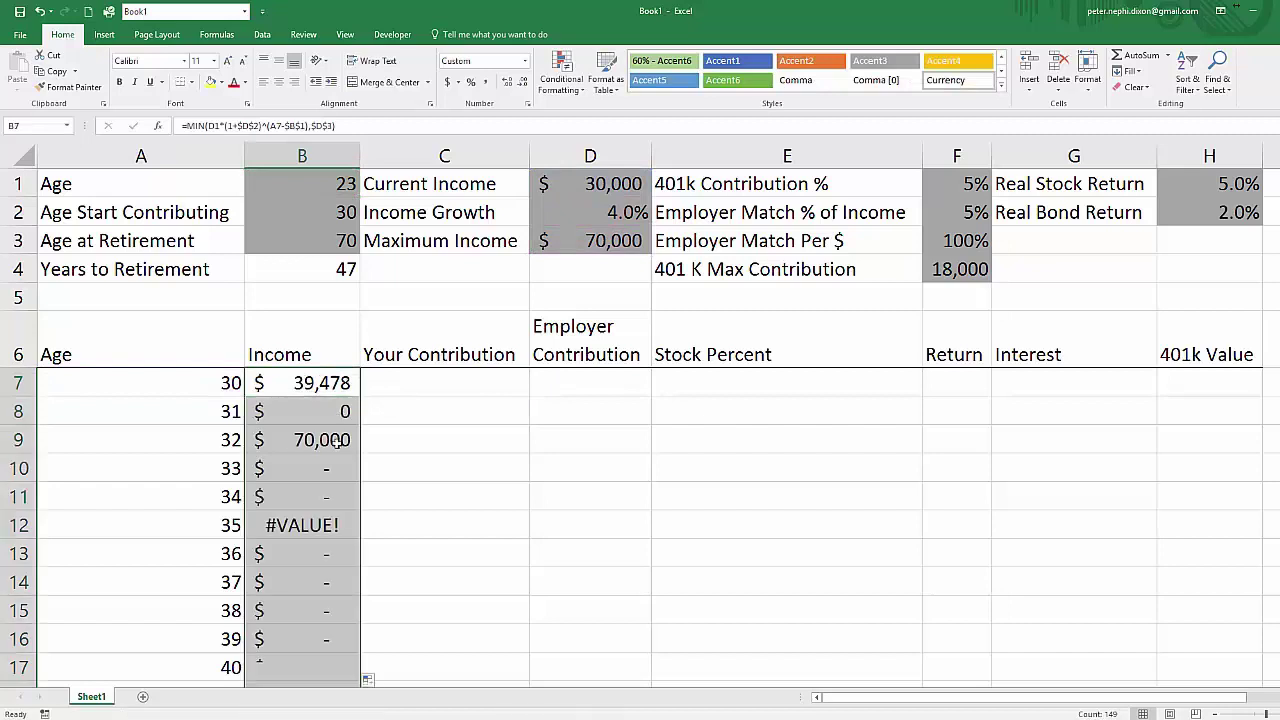
pyautogui.doubleClick(330, 383)
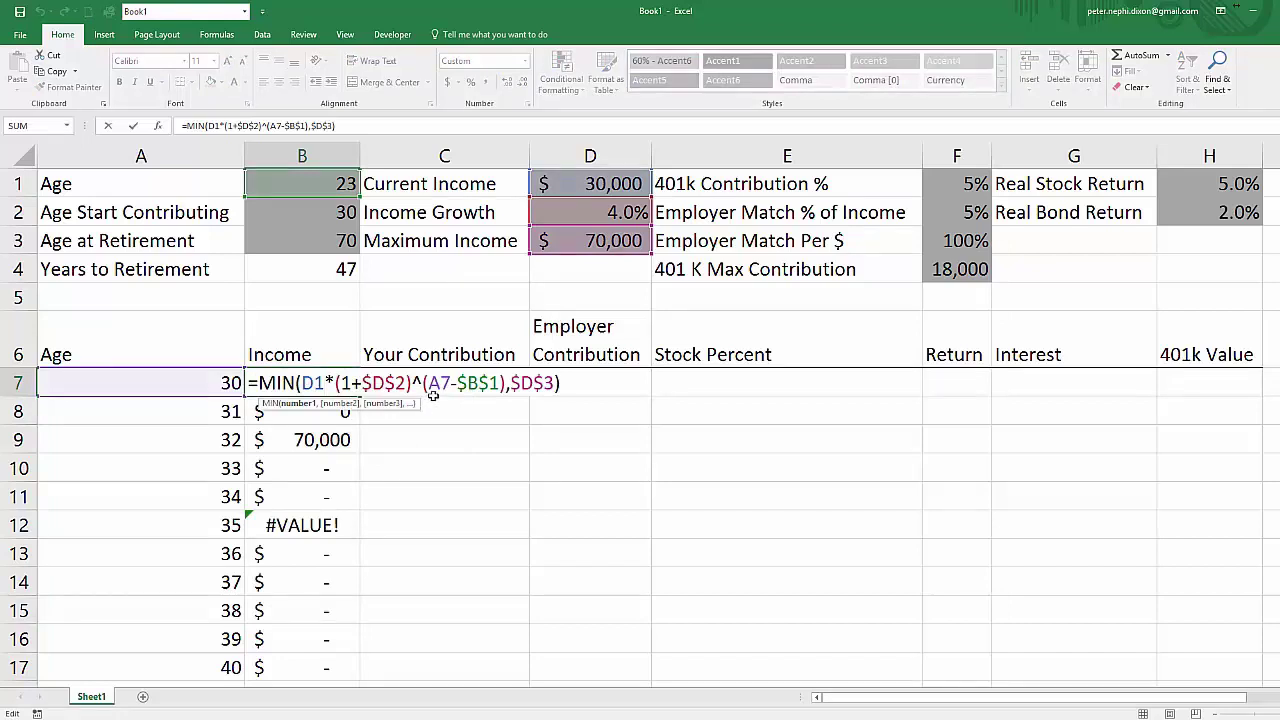
pyautogui.press('Escape')
pyautogui.hotkey('ctrl', 'z')
# - Make the Current Income reference in B7 absolute as $D$1 and fill the formula down the Income column
pyautogui.doubleClick(275, 384)
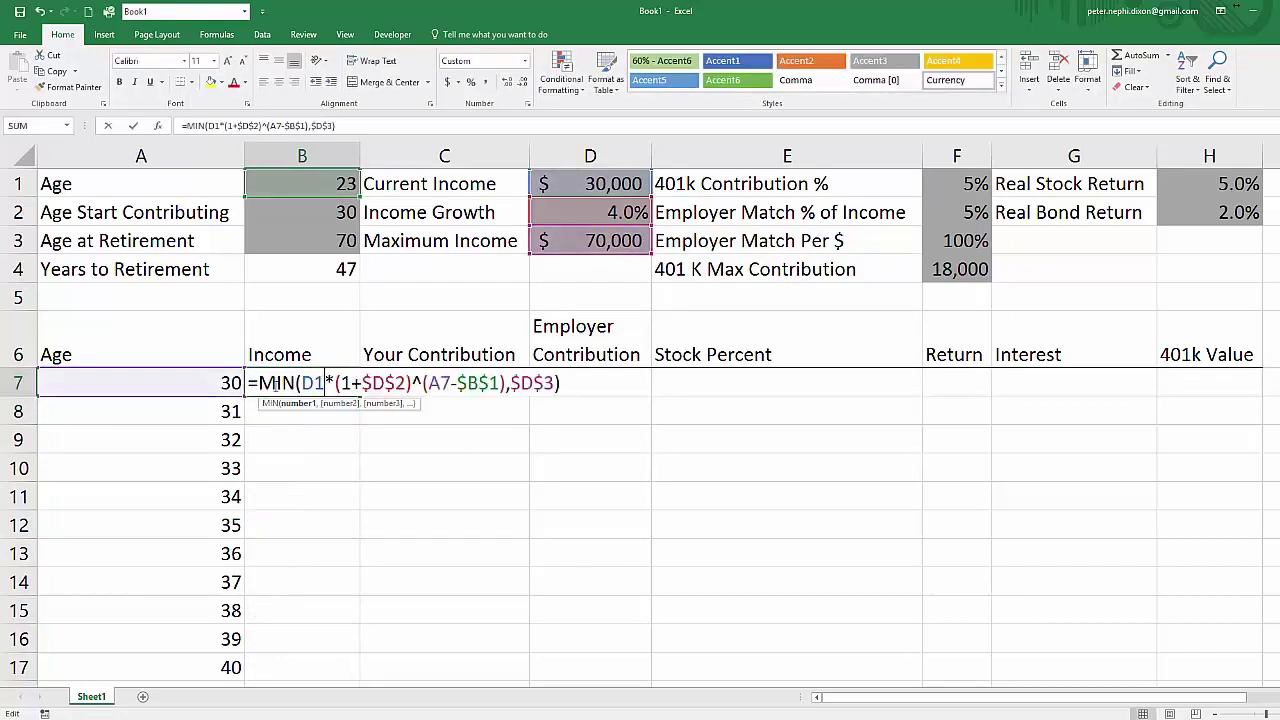
pyautogui.press('F4')
pyautogui.press('Return')
pyautogui.click(345, 385)
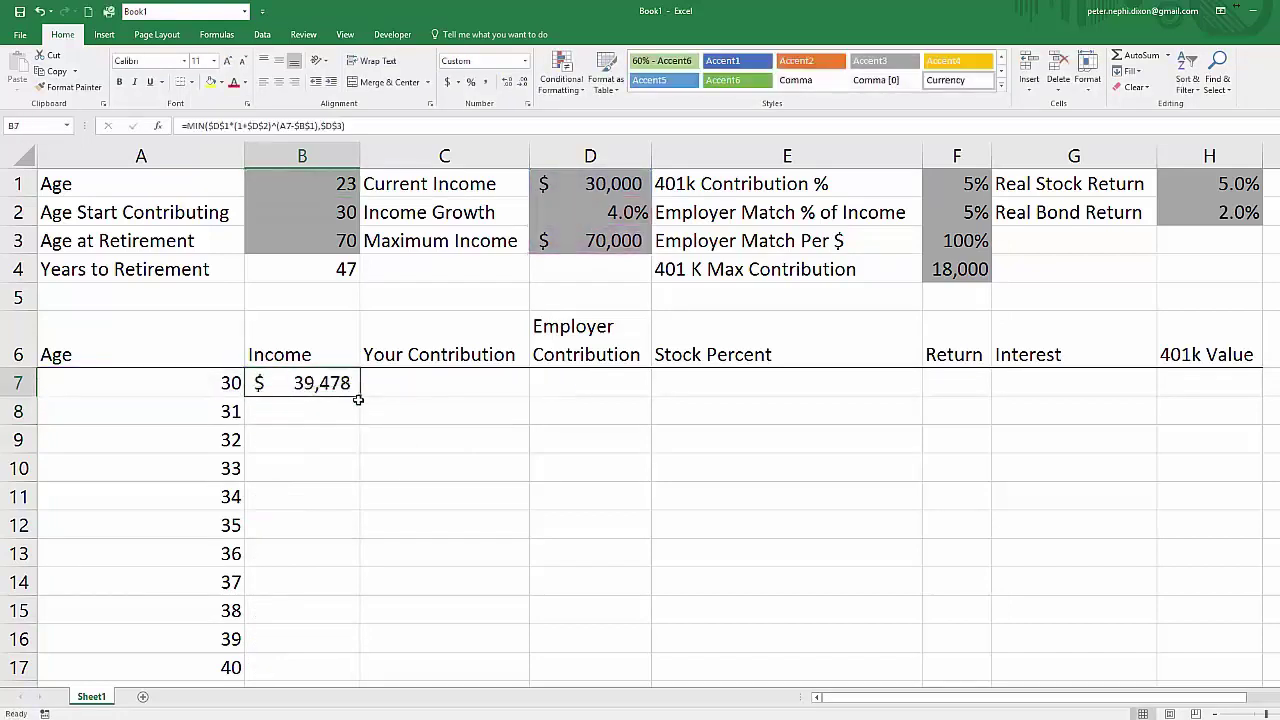
pyautogui.doubleClick(358, 397)
pyautogui.click(314, 468)
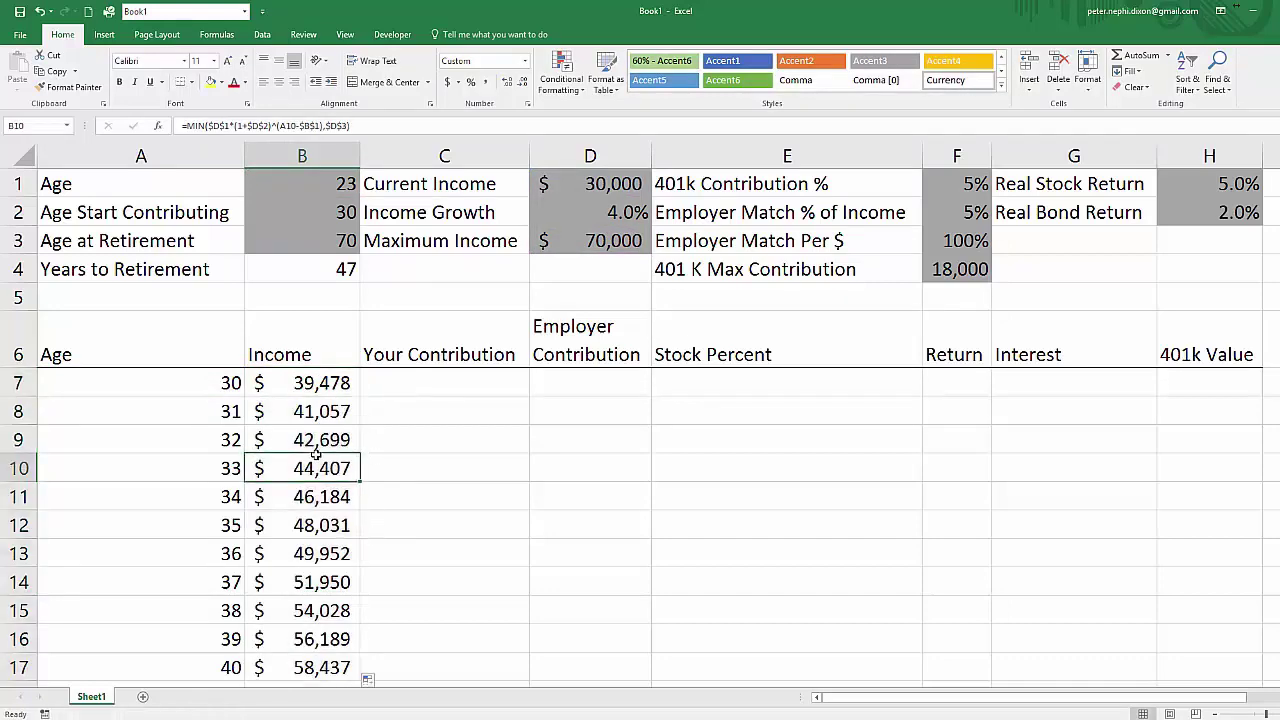
# - Examine the Income column around the income cap and in the rows just past the retirement age
pyautogui.scroll(-6, 315, 460)
pyautogui.scroll(1, 315, 455)
pyautogui.click(312, 358)
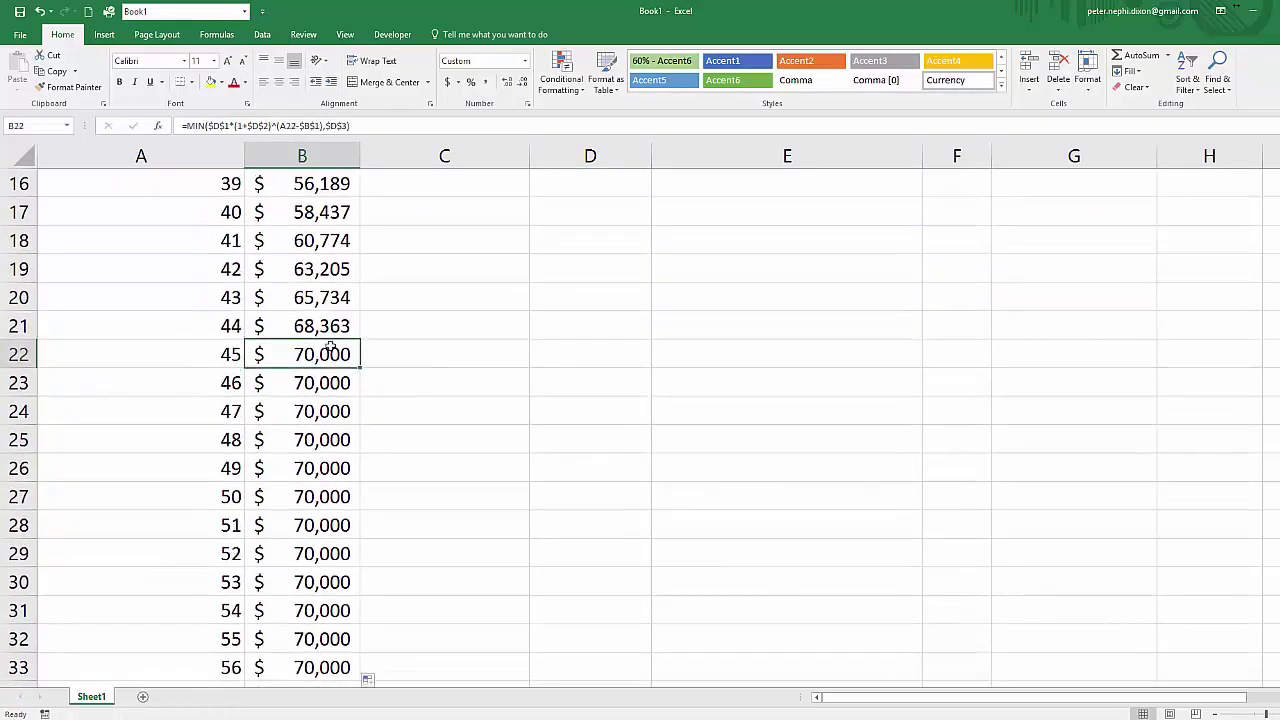
pyautogui.scroll(-6, 330, 377)
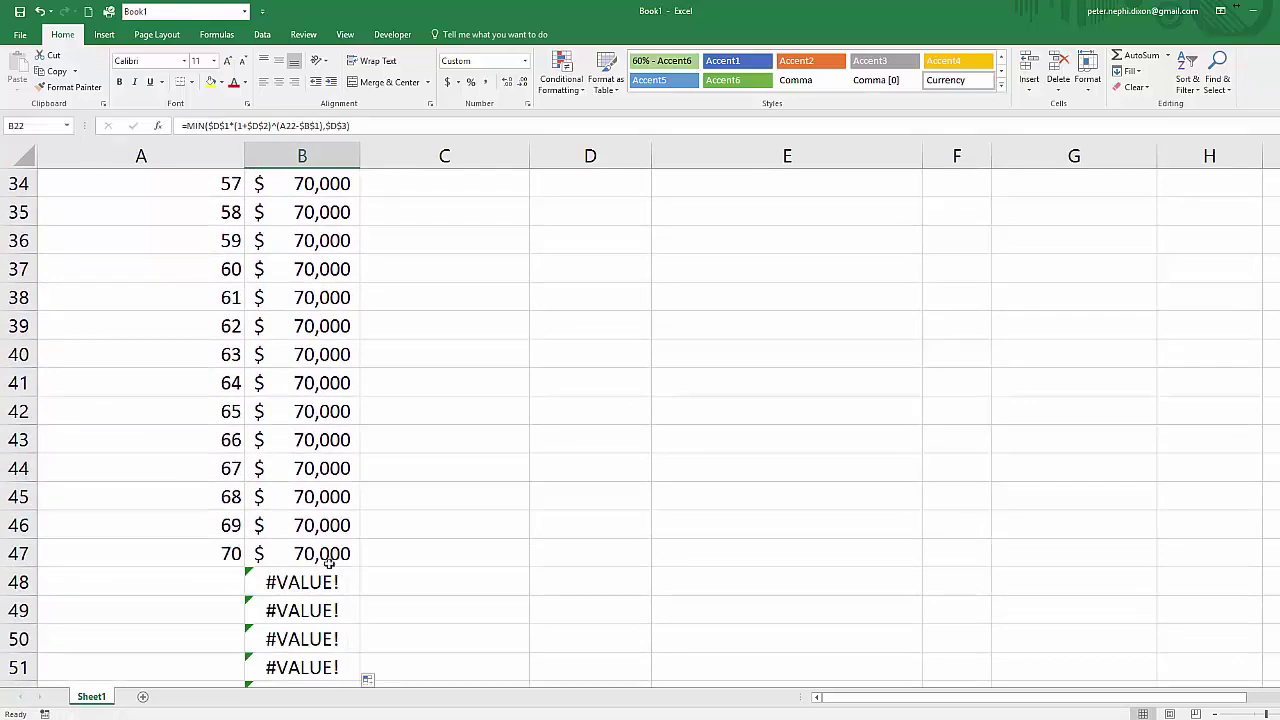
pyautogui.click(332, 560)
pyautogui.click(330, 580)
pyautogui.scroll(-2, 312, 395)
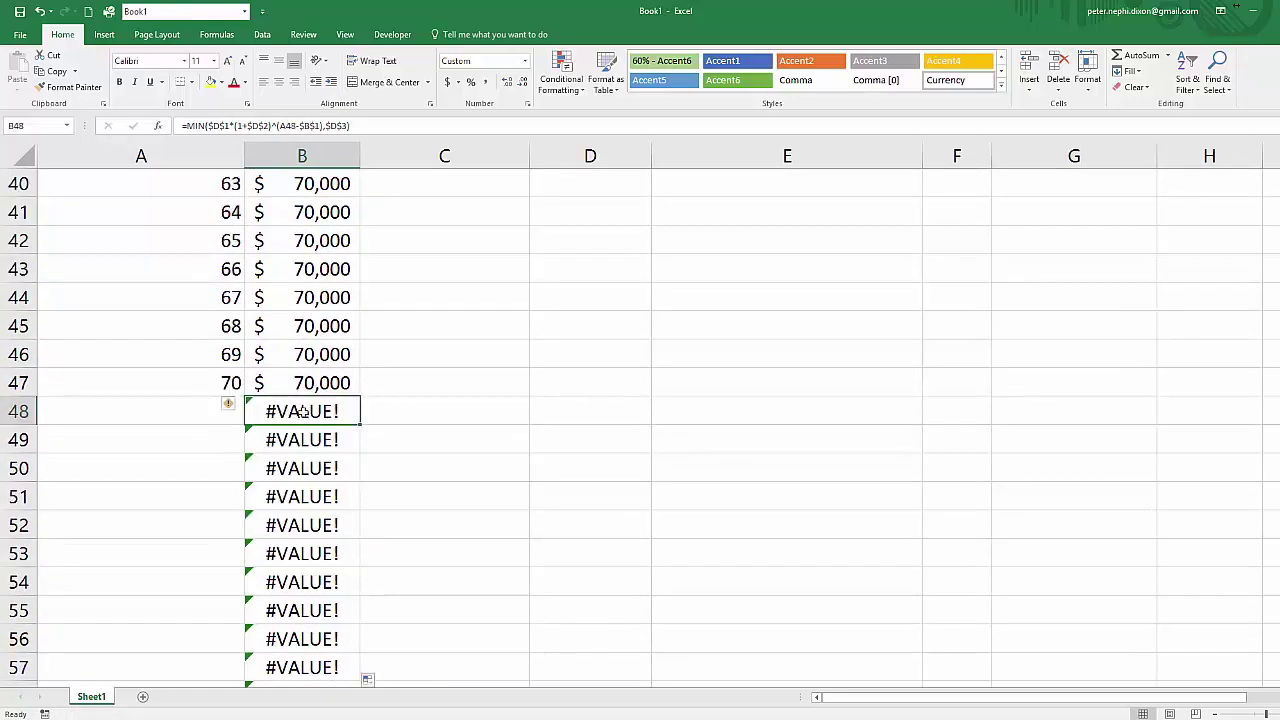
pyautogui.scroll(-1, 300, 531)
# - Wrap the B7 income formula in IFERROR, returning an empty string on error
pyautogui.scroll(14, 300, 525)
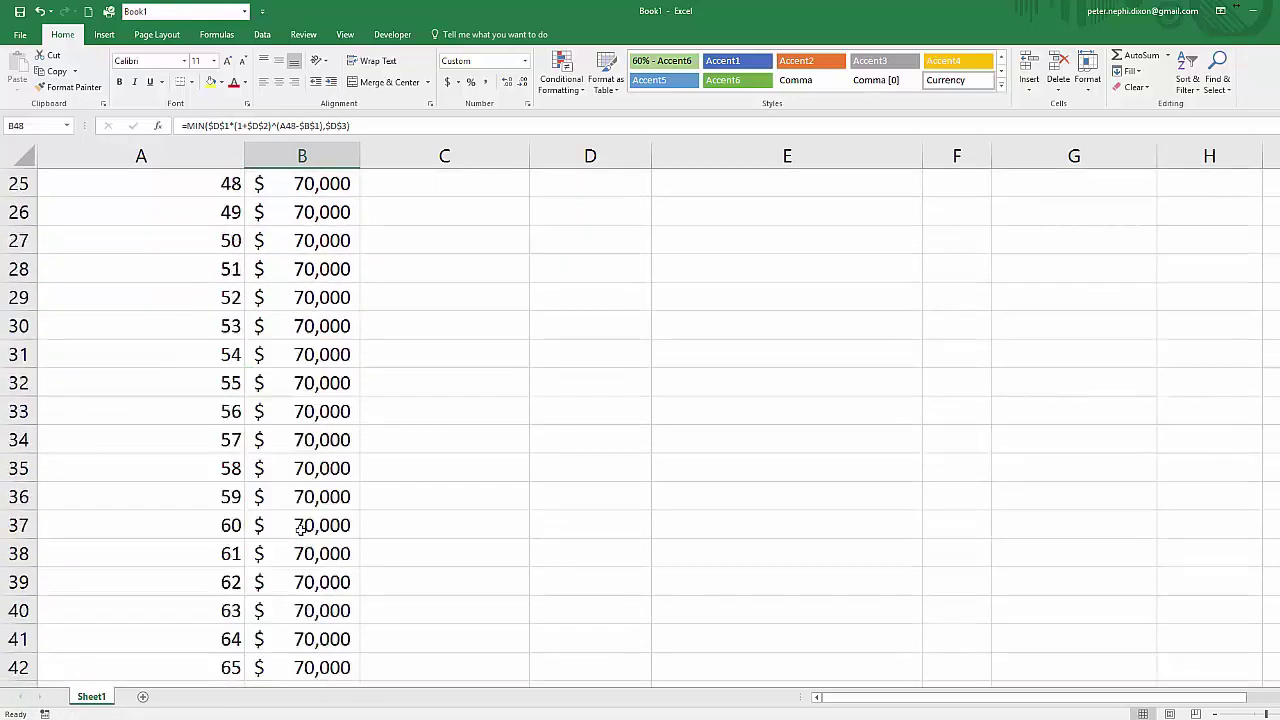
pyautogui.doubleClick(280, 386)
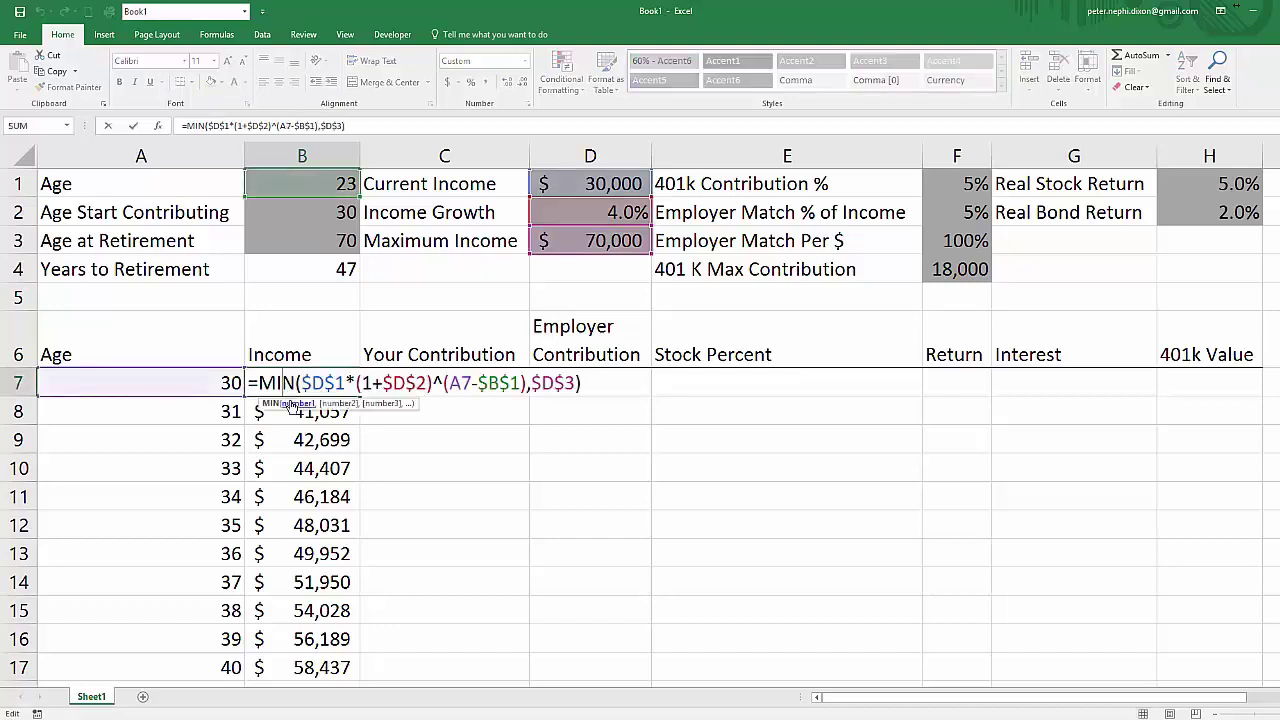
pyautogui.click(258, 383)
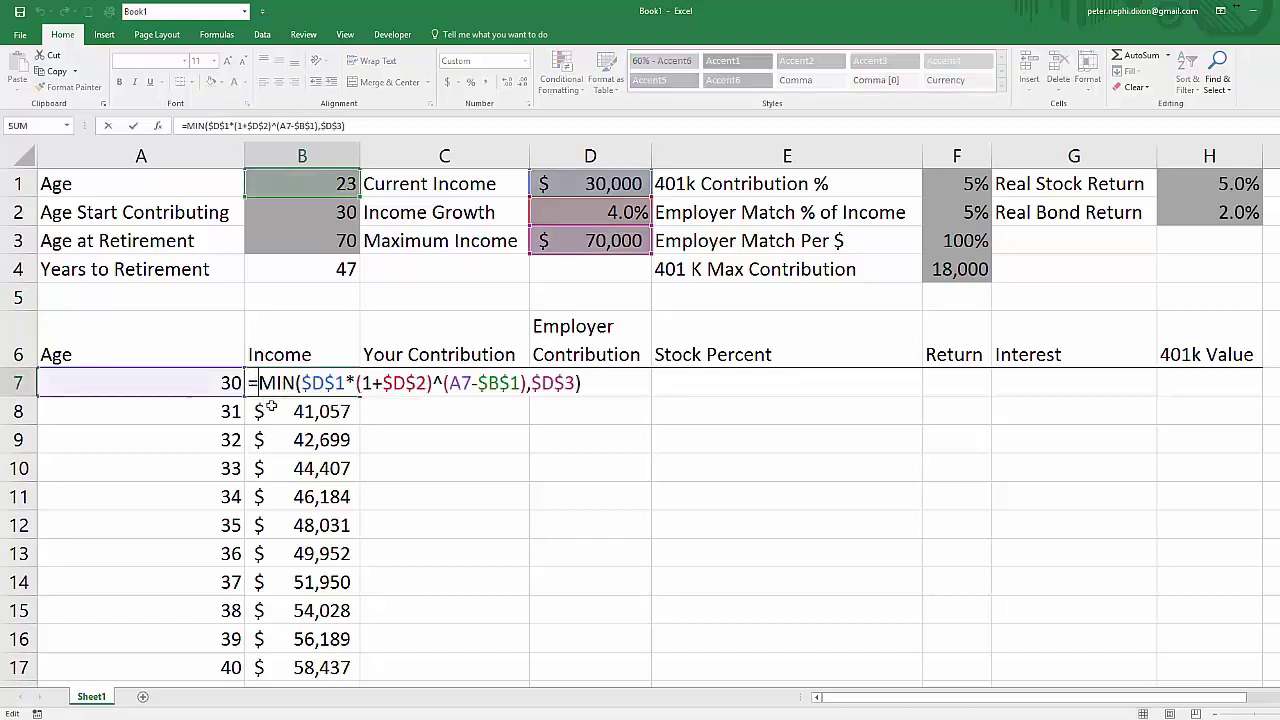
pyautogui.write('iferror')
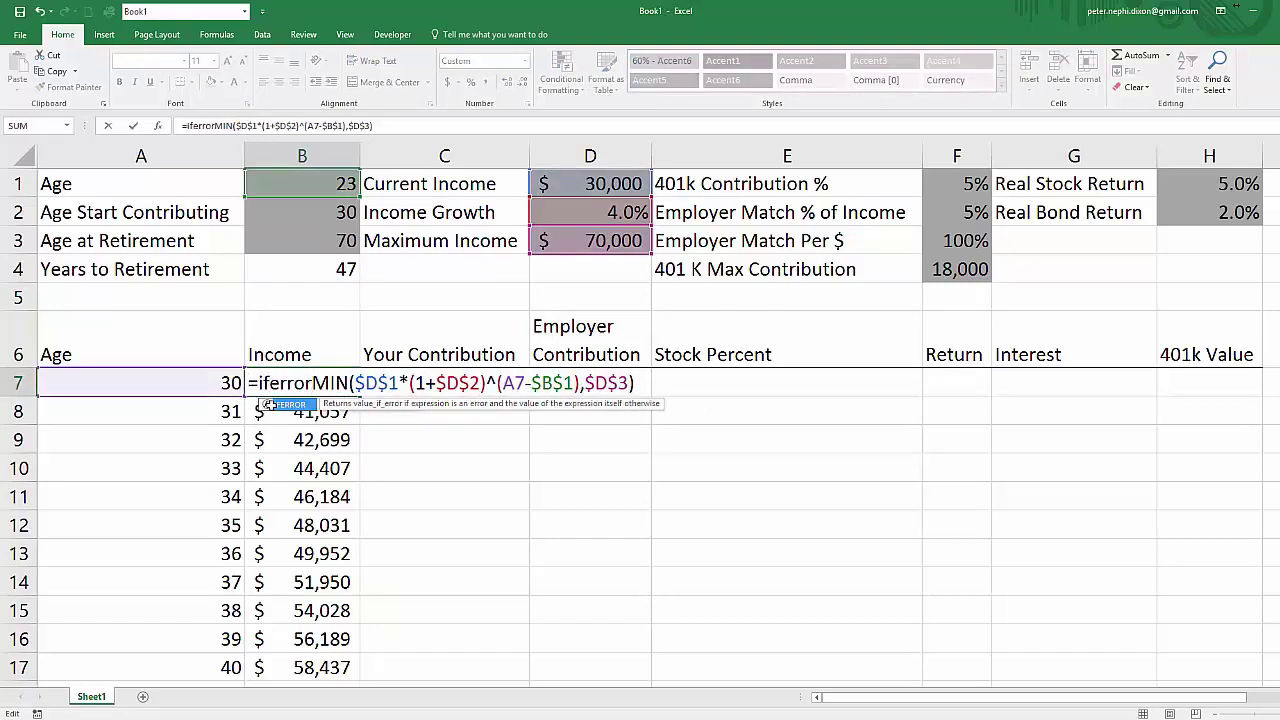
pyautogui.write('(')
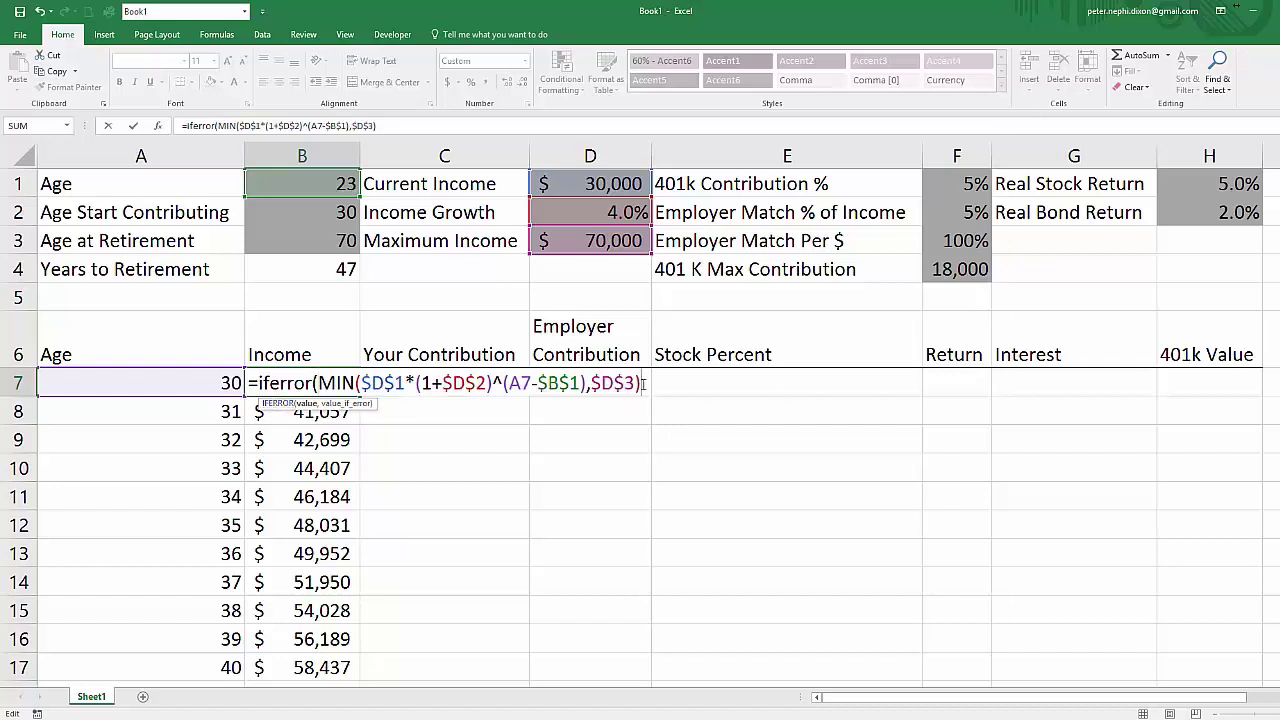
pyautogui.write(',"")')
pyautogui.press('Return')
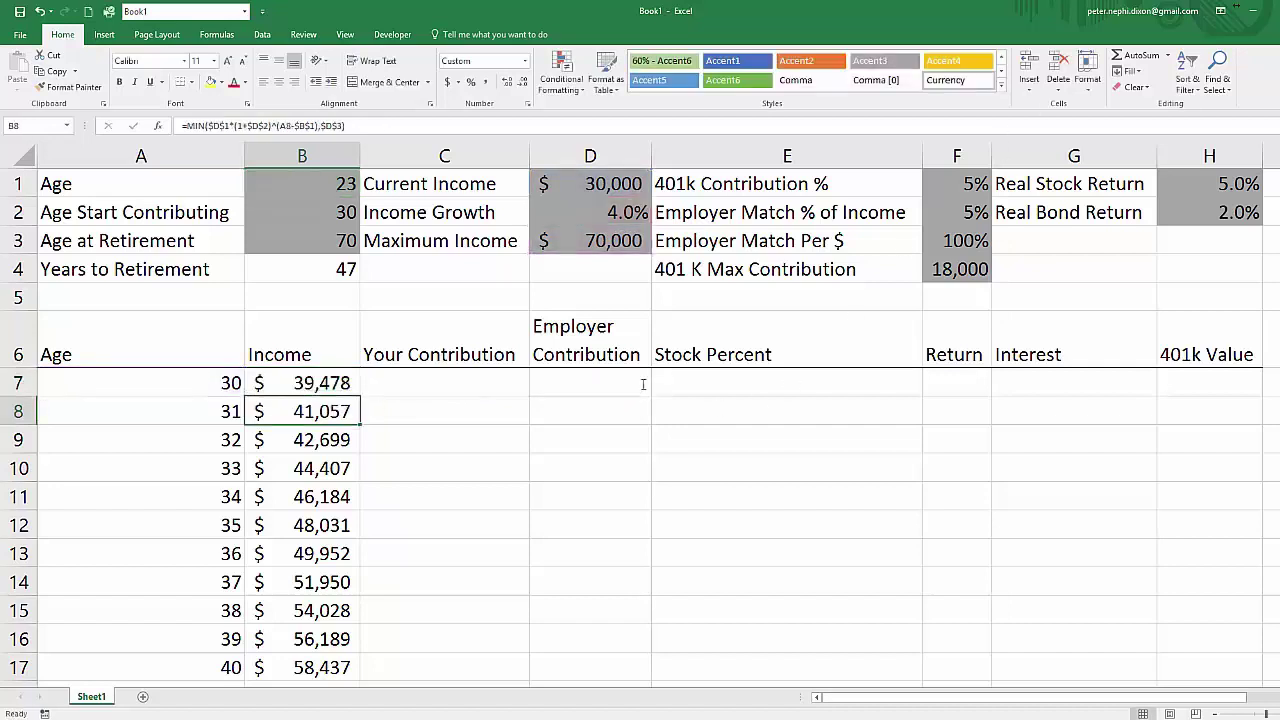
# - Fill the IFERROR income formula down the Income column and check the rows past the retirement age
pyautogui.click(349, 383)
pyautogui.doubleClick(359, 396)
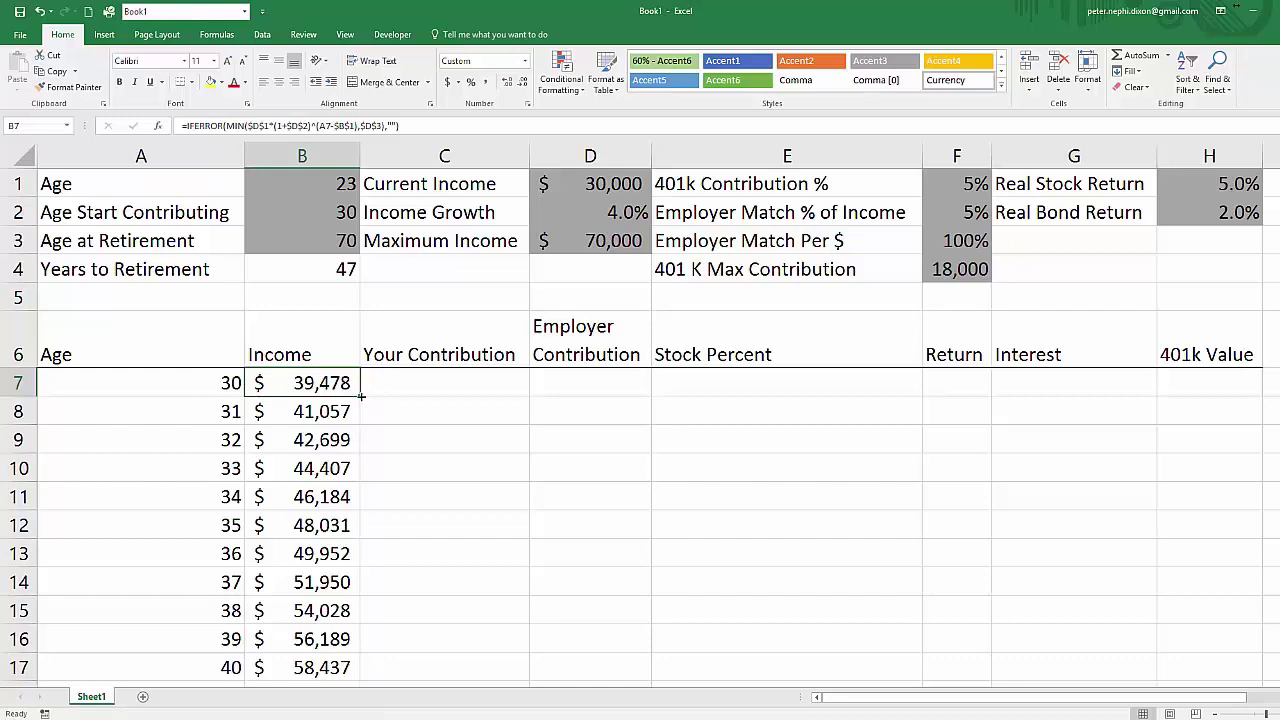
pyautogui.click(350, 483)
pyautogui.scroll(-10, 335, 516)
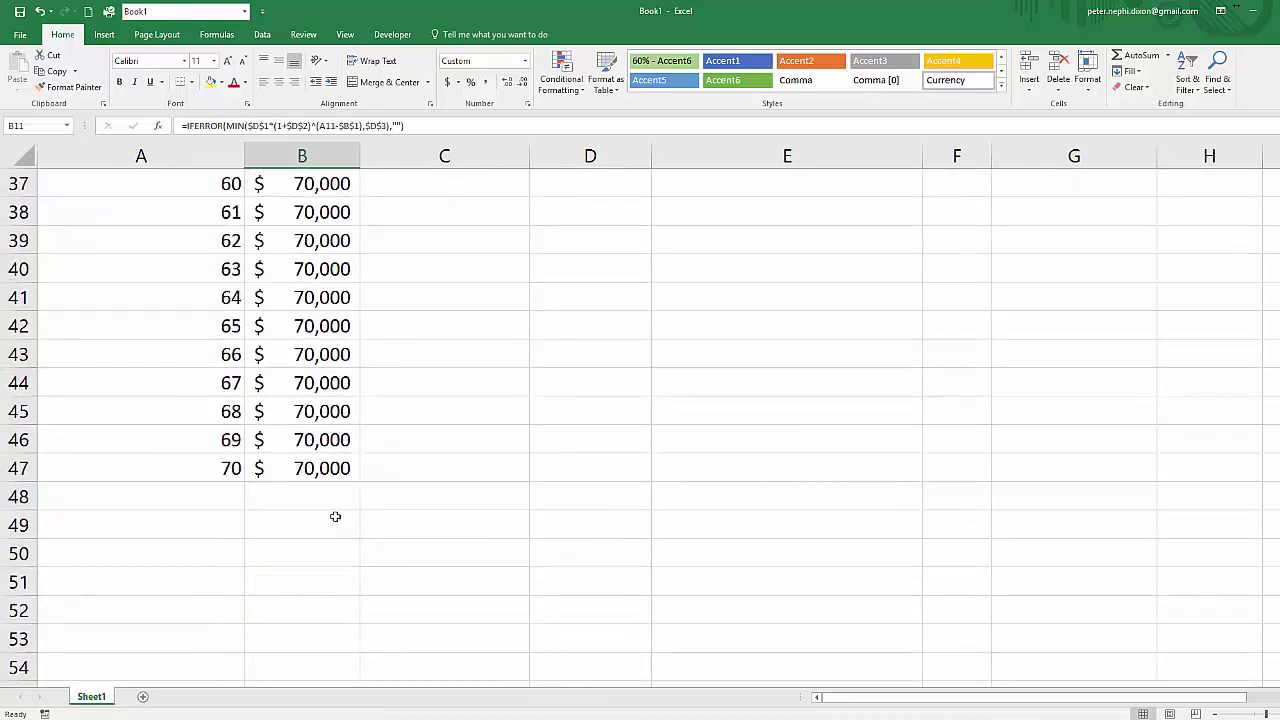
pyautogui.scroll(12, 335, 516)
# - Enter the formula =MIN($F$4,$F$1*B7) in C7 to cap the first Your Contribution value at the 401k maximum
pyautogui.click(500, 390)
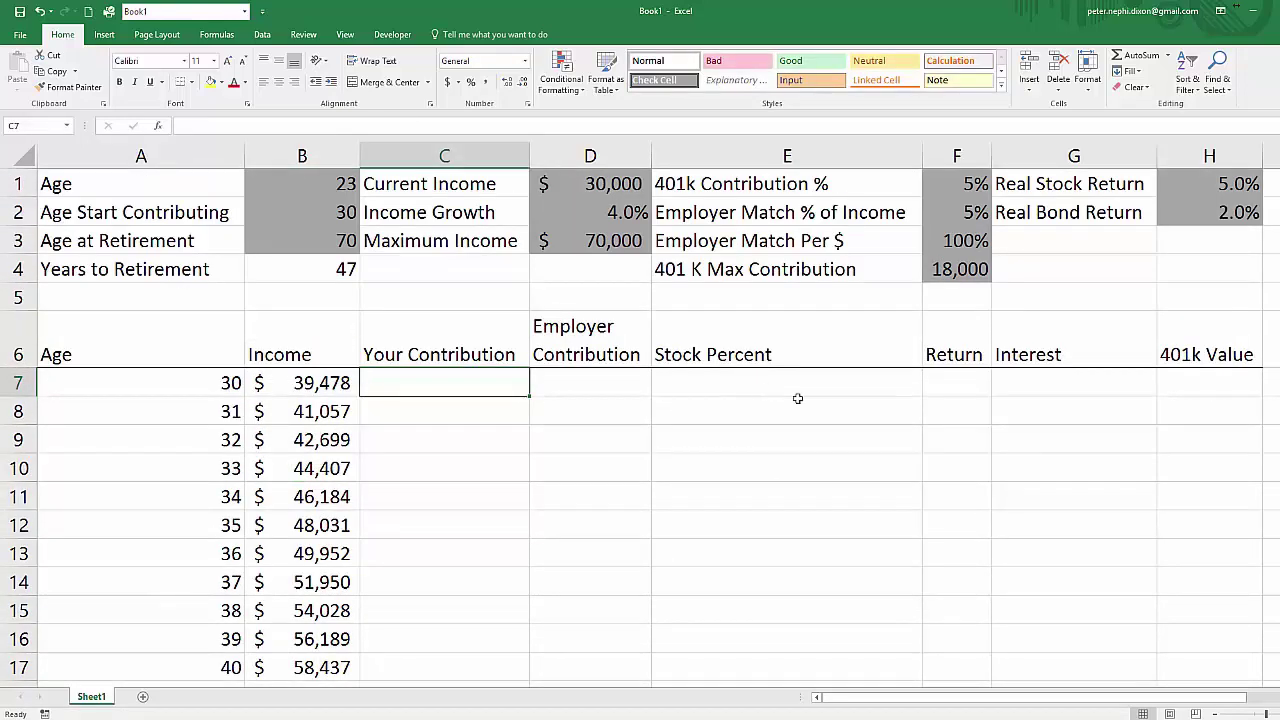
pyautogui.write('=')
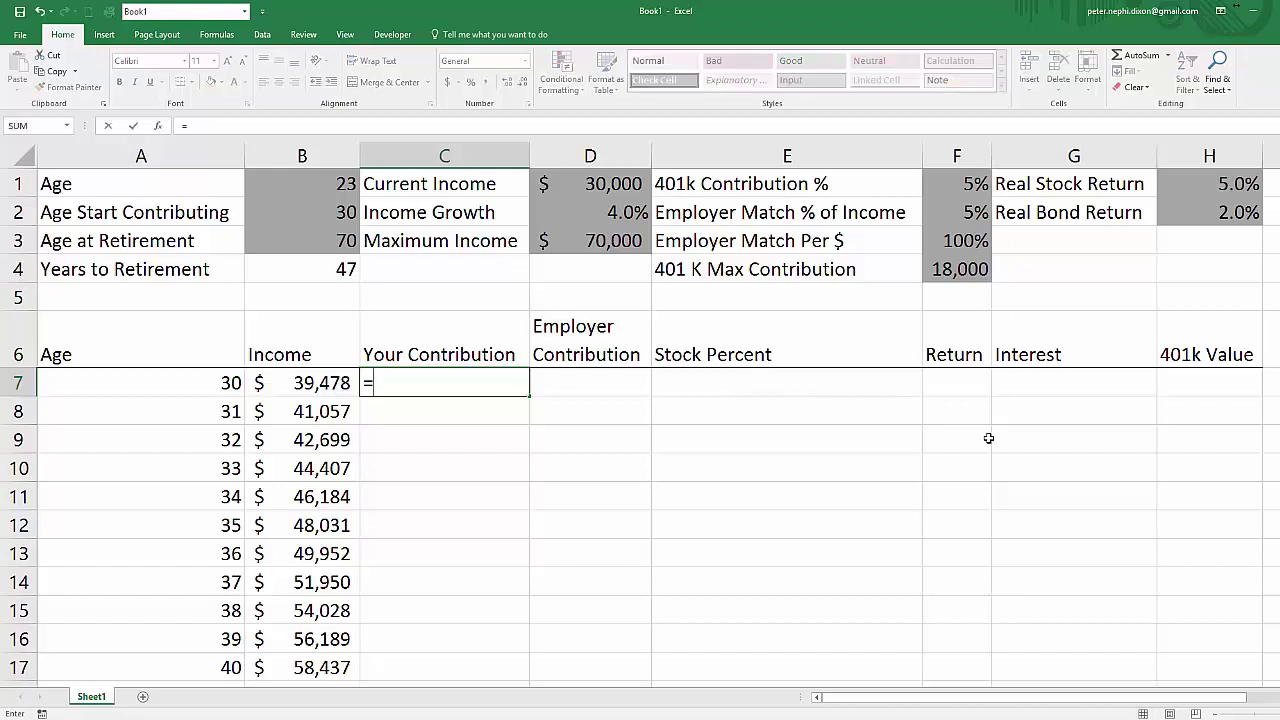
pyautogui.write('min(')
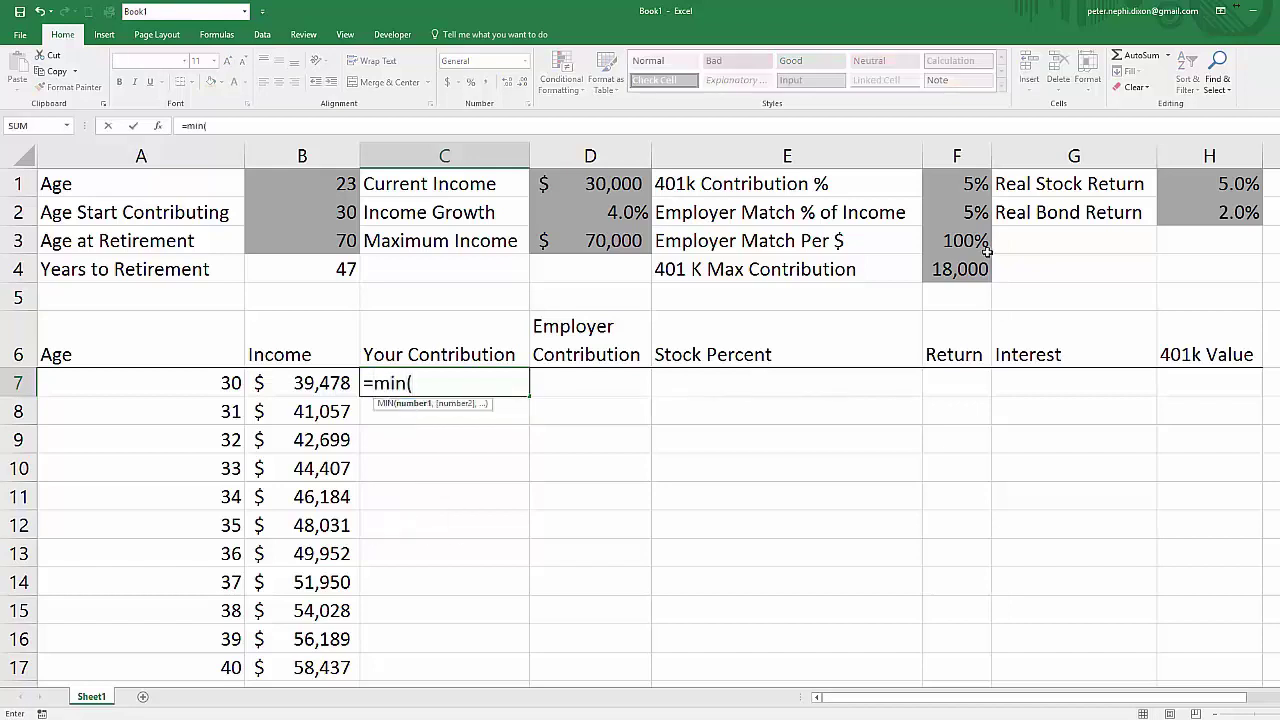
pyautogui.click(966, 271)
pyautogui.press('F4')
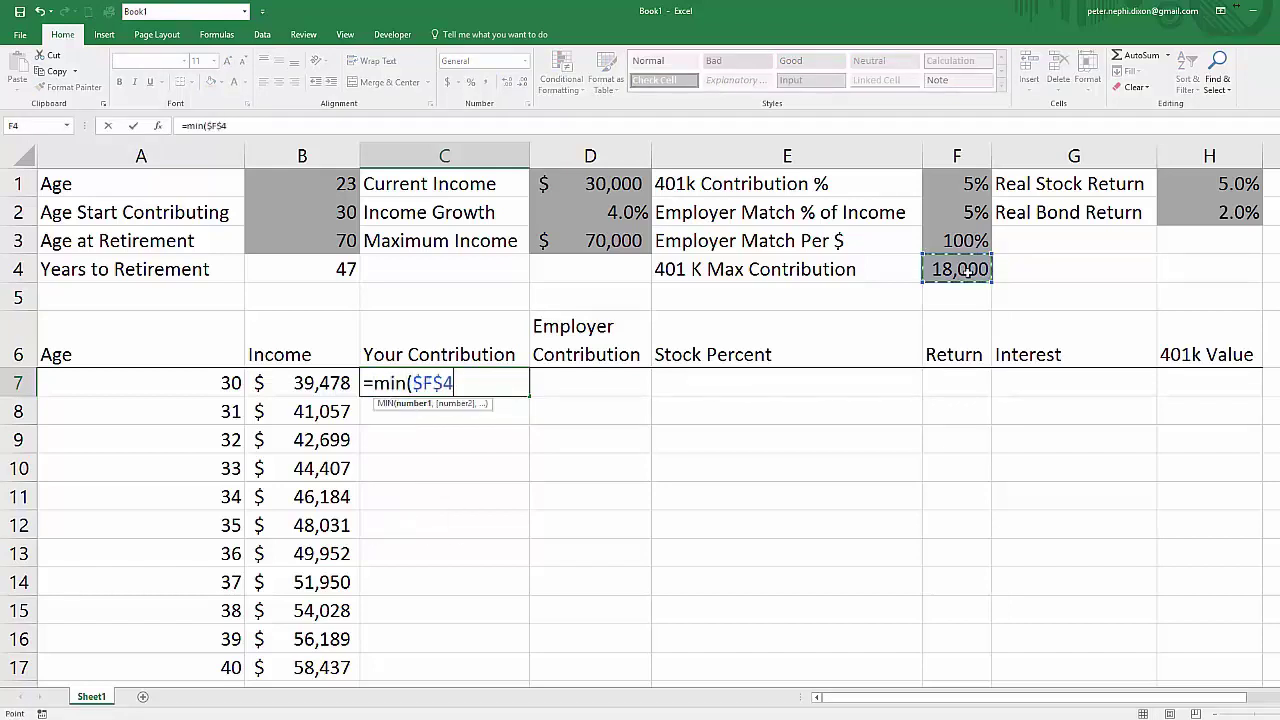
pyautogui.write(',')
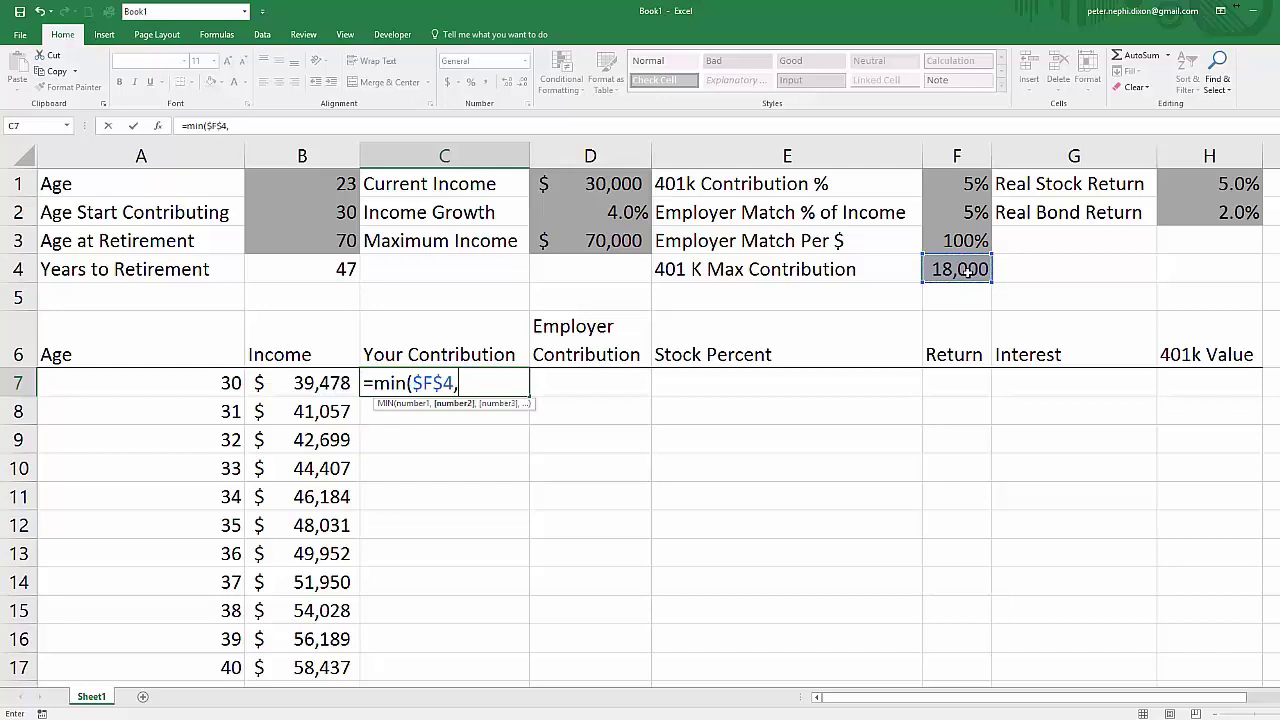
pyautogui.click(961, 191)
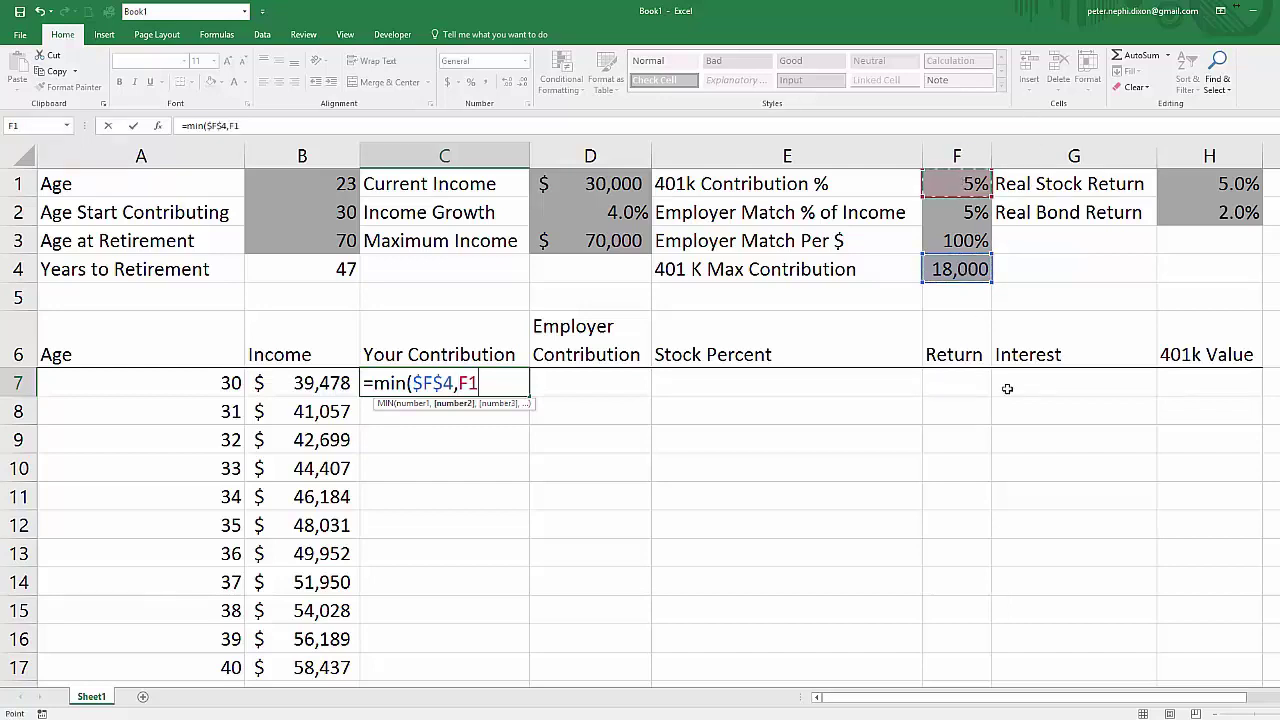
pyautogui.press('F5')
pyautogui.click(733, 429)
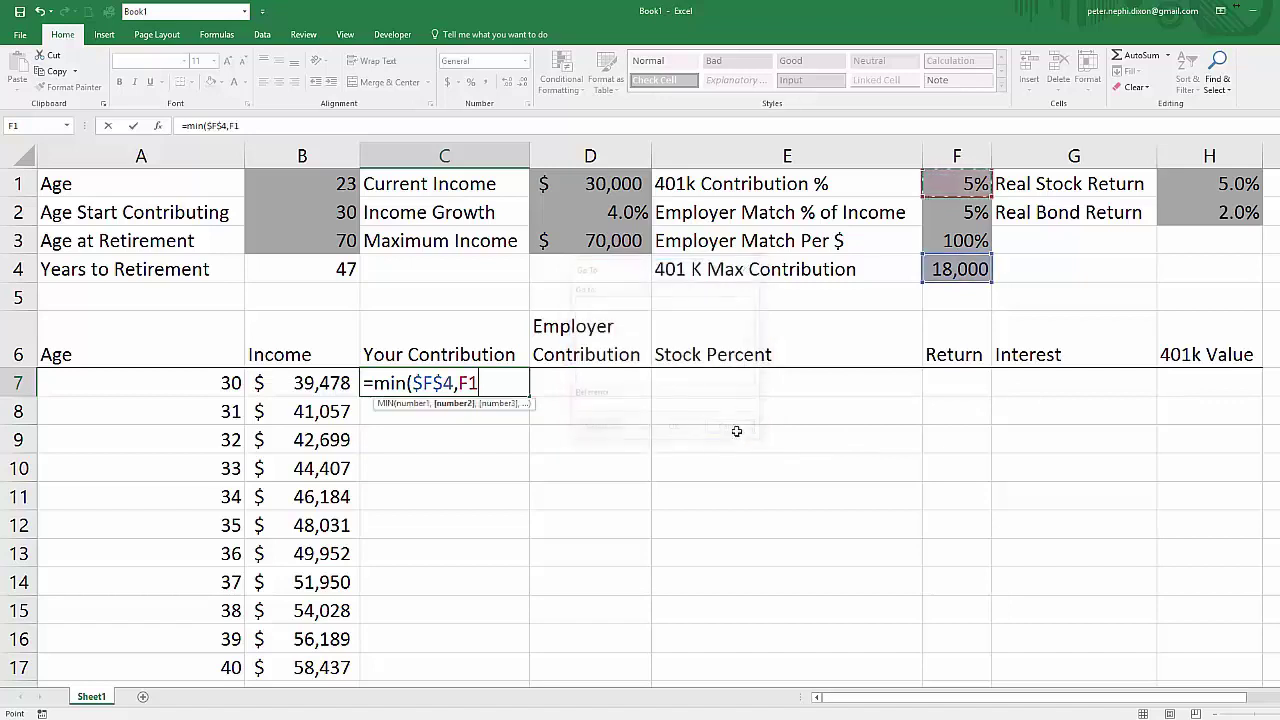
pyautogui.press('F4')
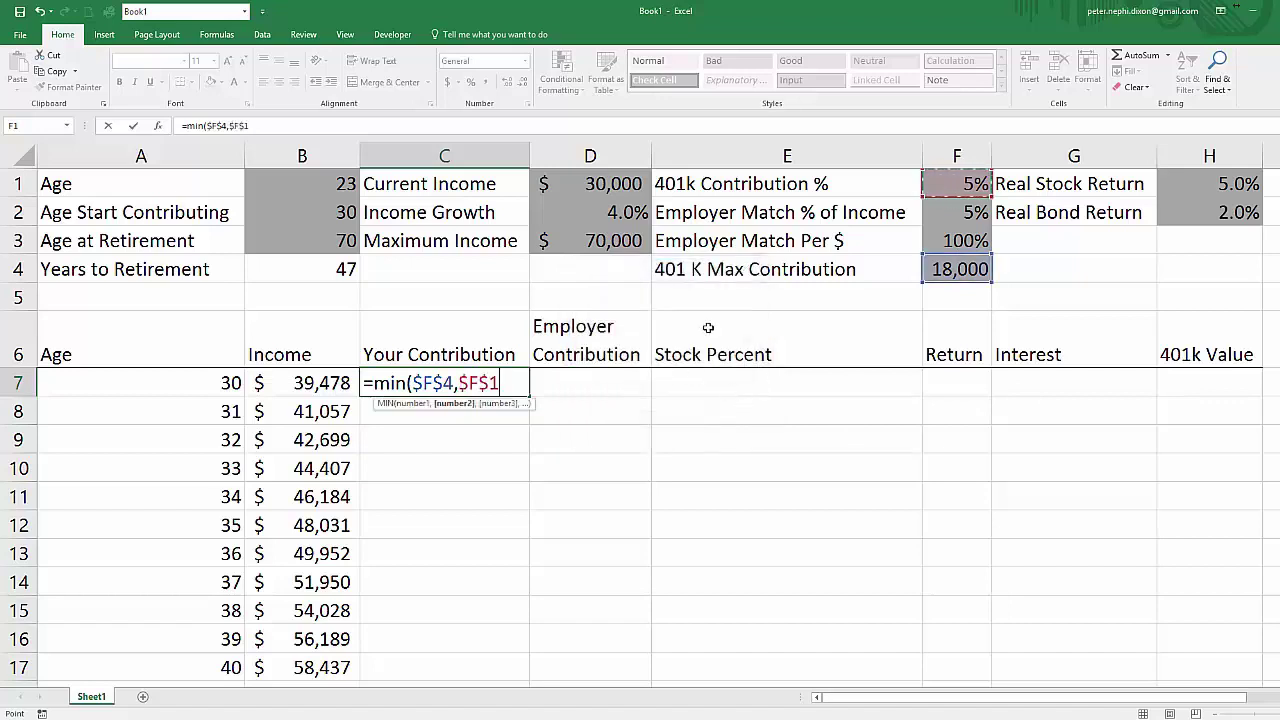
pyautogui.write('*')
pyautogui.click(325, 384)
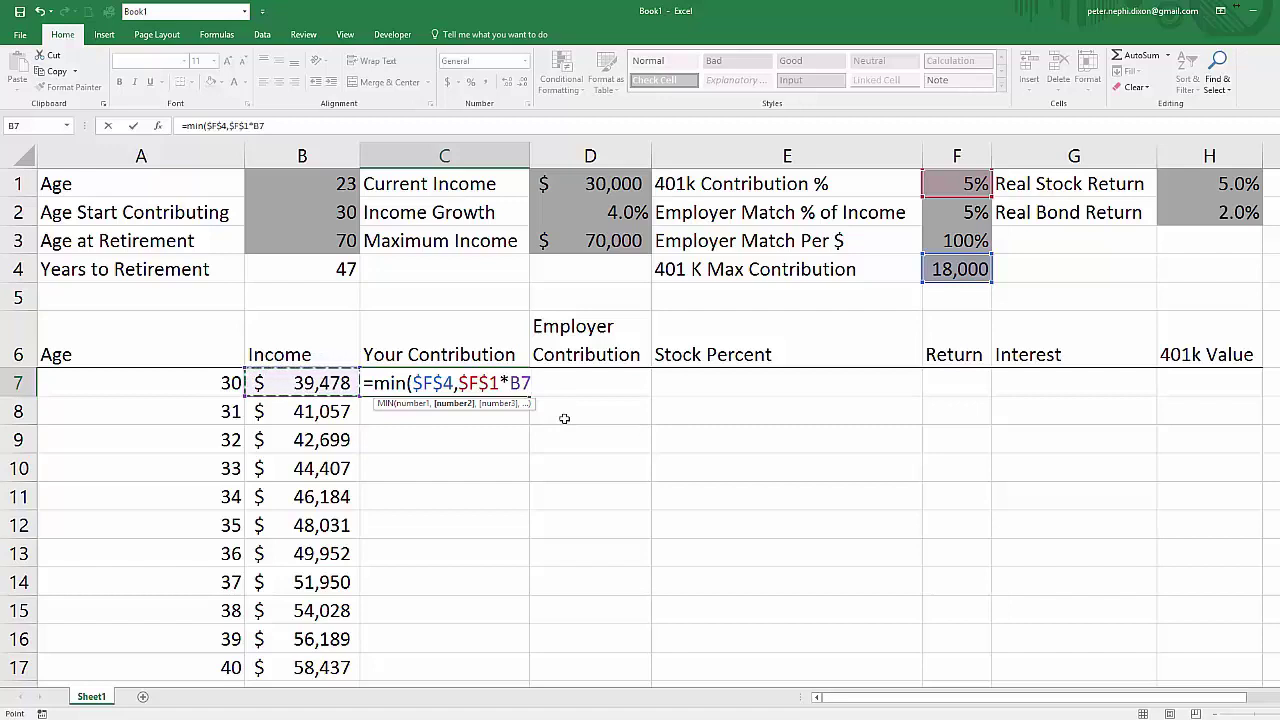
pyautogui.press('Return')
# - Format C7 in accounting style with no decimal places
pyautogui.click(432, 388)
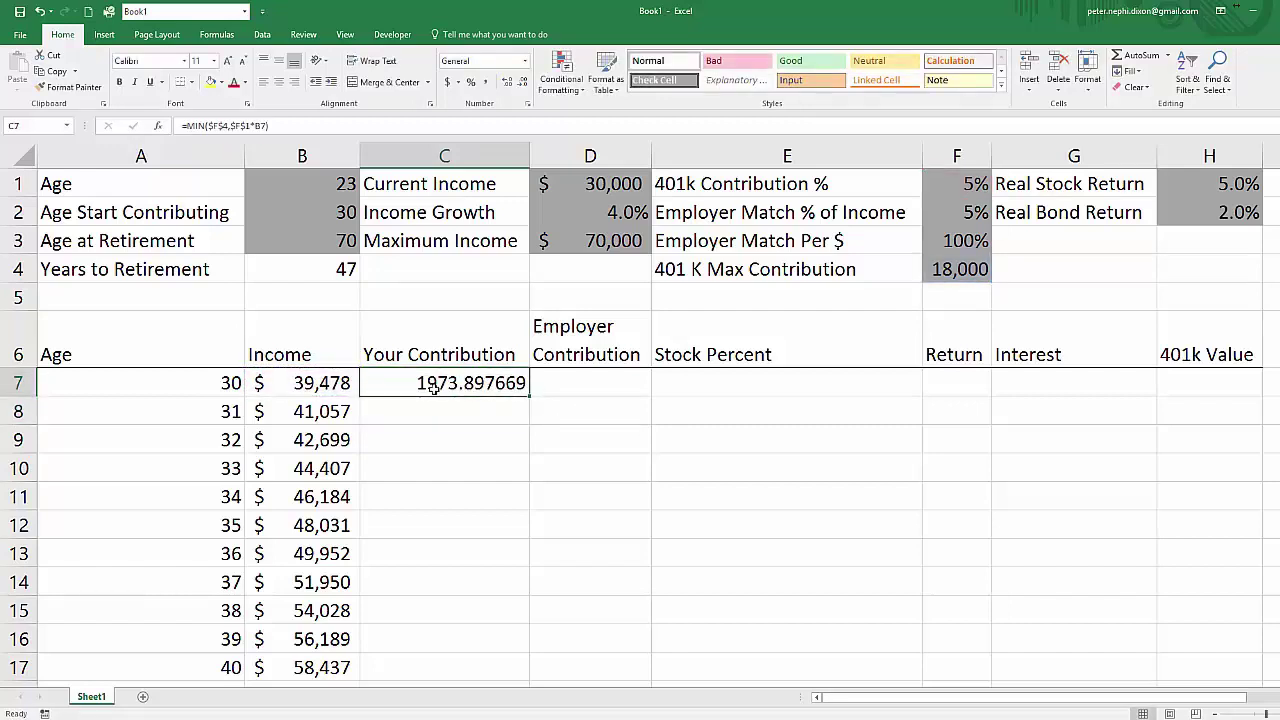
pyautogui.click(447, 82)
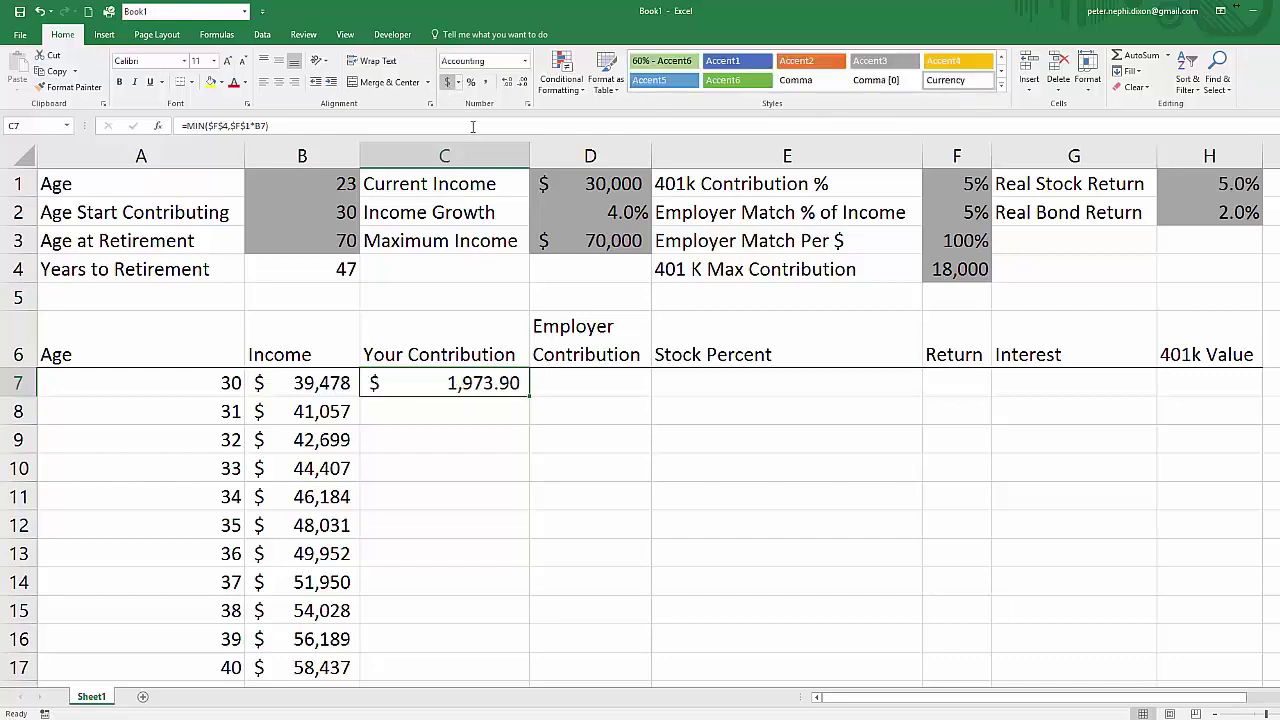
pyautogui.click(521, 82)
pyautogui.click(521, 82)
# - Fill the C7 formula down the Your Contribution column and check the rows past the retirement age
pyautogui.moveTo(530, 396); pyautogui.dragTo(470, 230)
pyautogui.scroll(12, 503, 212)
pyautogui.click(514, 382)
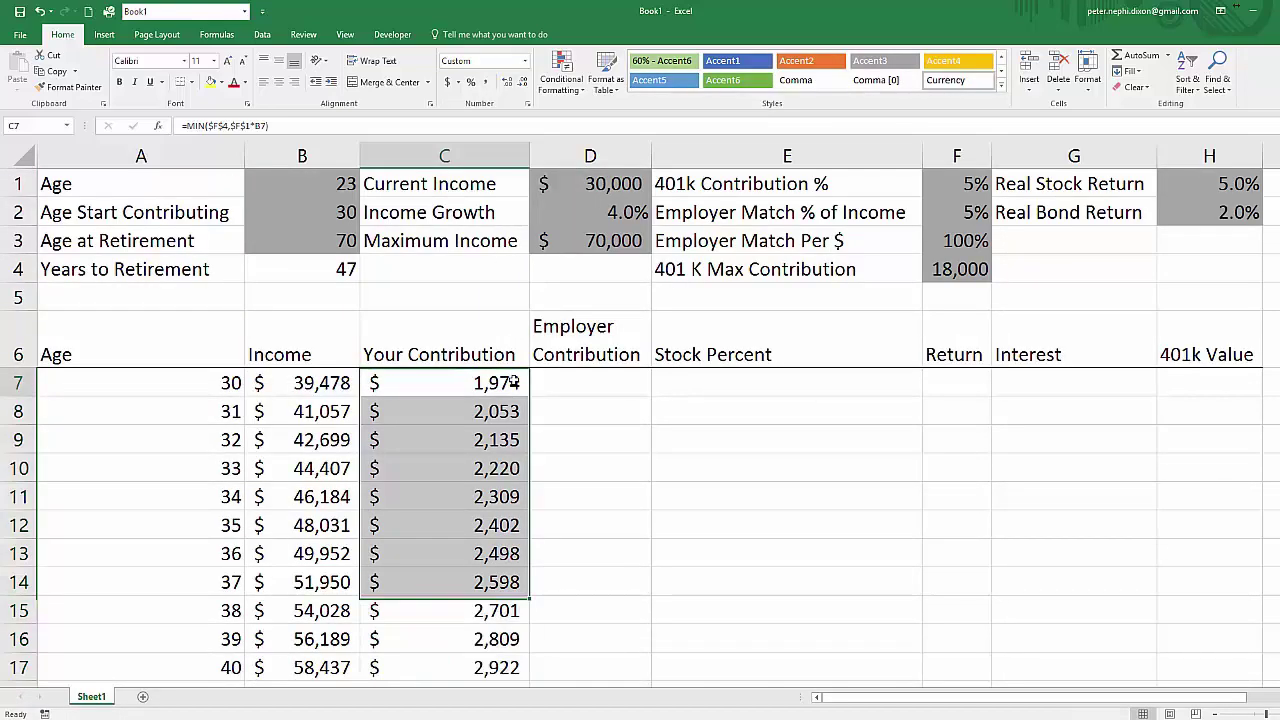
pyautogui.doubleClick(532, 397)
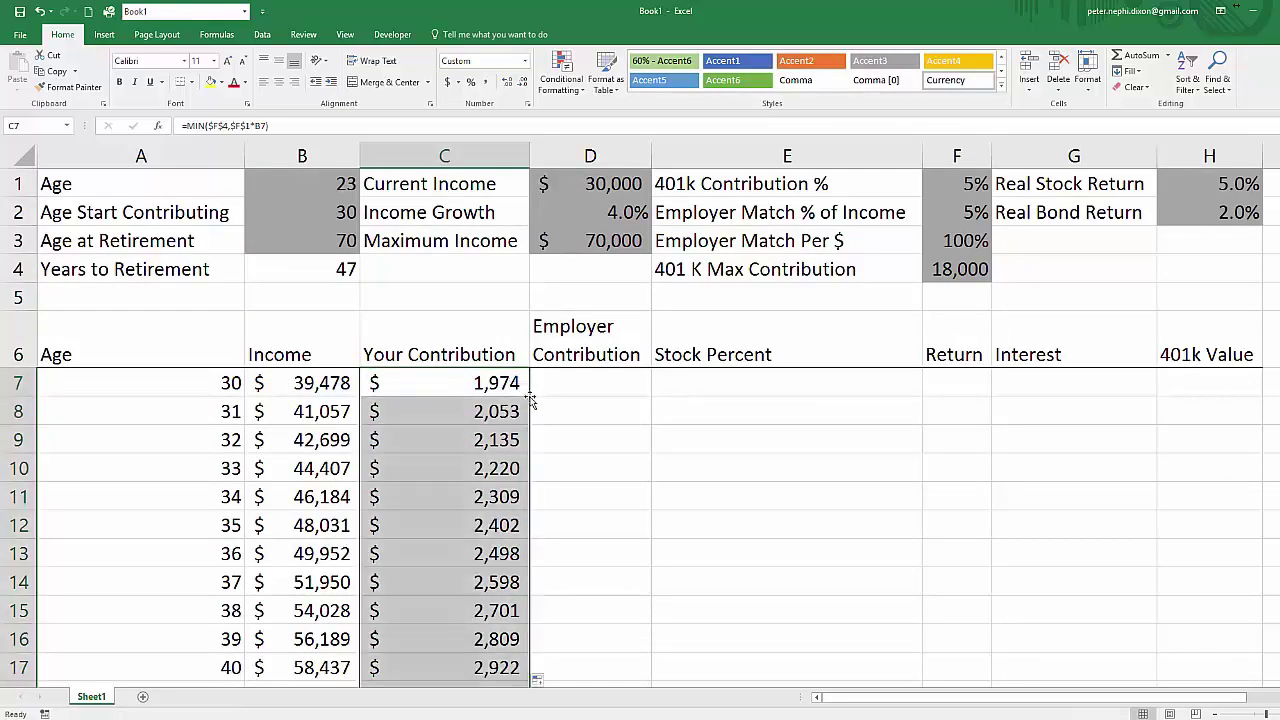
pyautogui.click(491, 417)
pyautogui.scroll(-7, 489, 413)
pyautogui.scroll(-5, 485, 408)
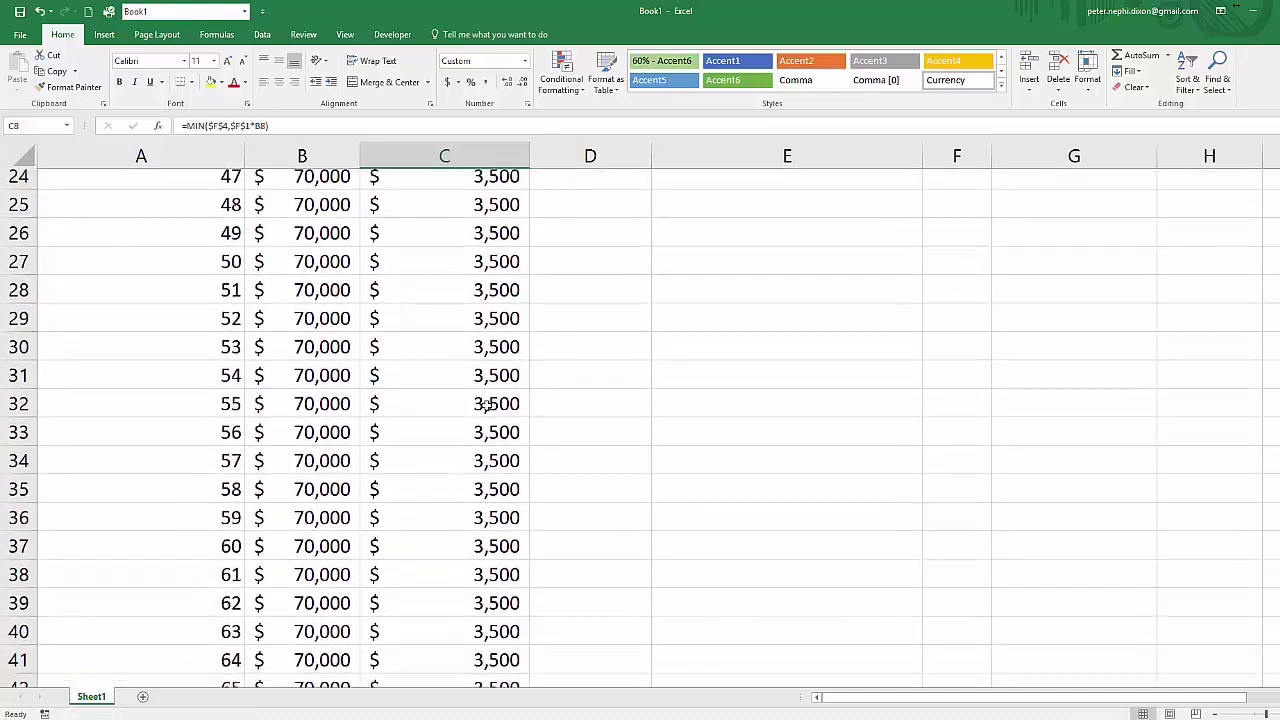
pyautogui.click(447, 497)
pyautogui.scroll(-3, 449, 500)
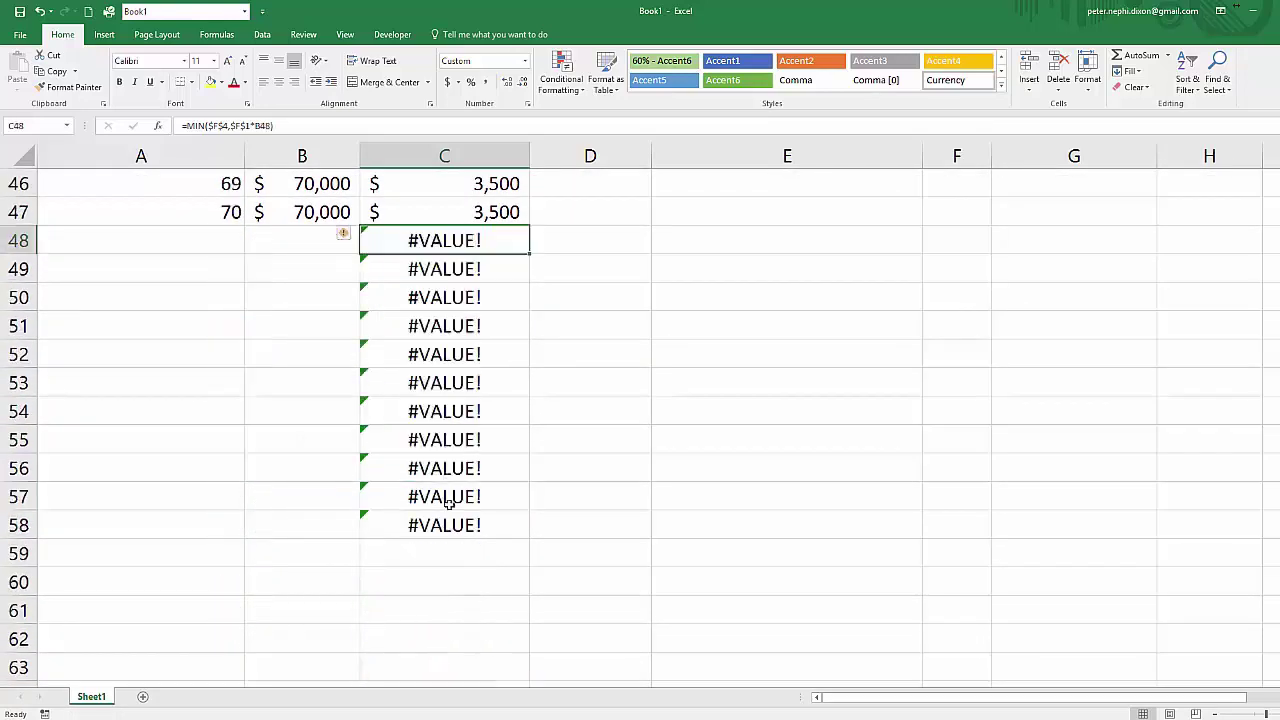
pyautogui.scroll(14, 451, 486)
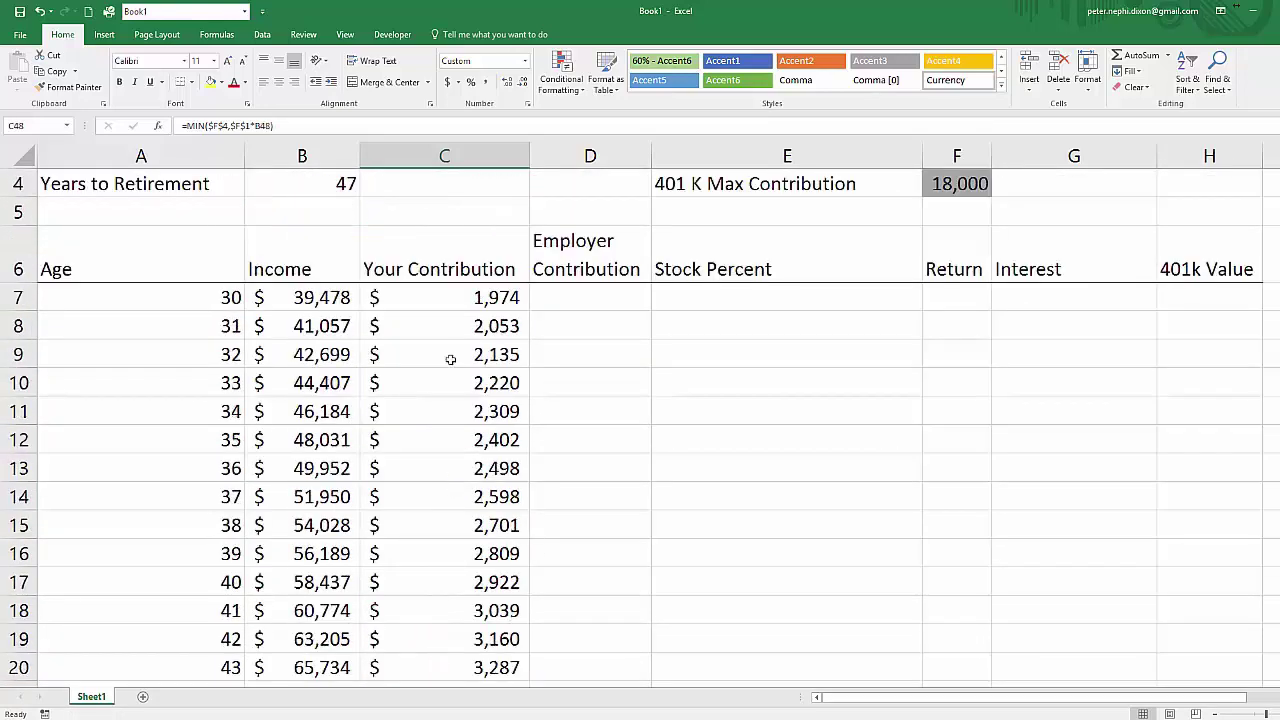
# - Wrap the C7 contribution formula in IFERROR, returning an empty string on error
pyautogui.doubleClick(445, 294)
pyautogui.click(372, 297)
pyautogui.write('iferror(MIN($F$4,$F$1*B7')
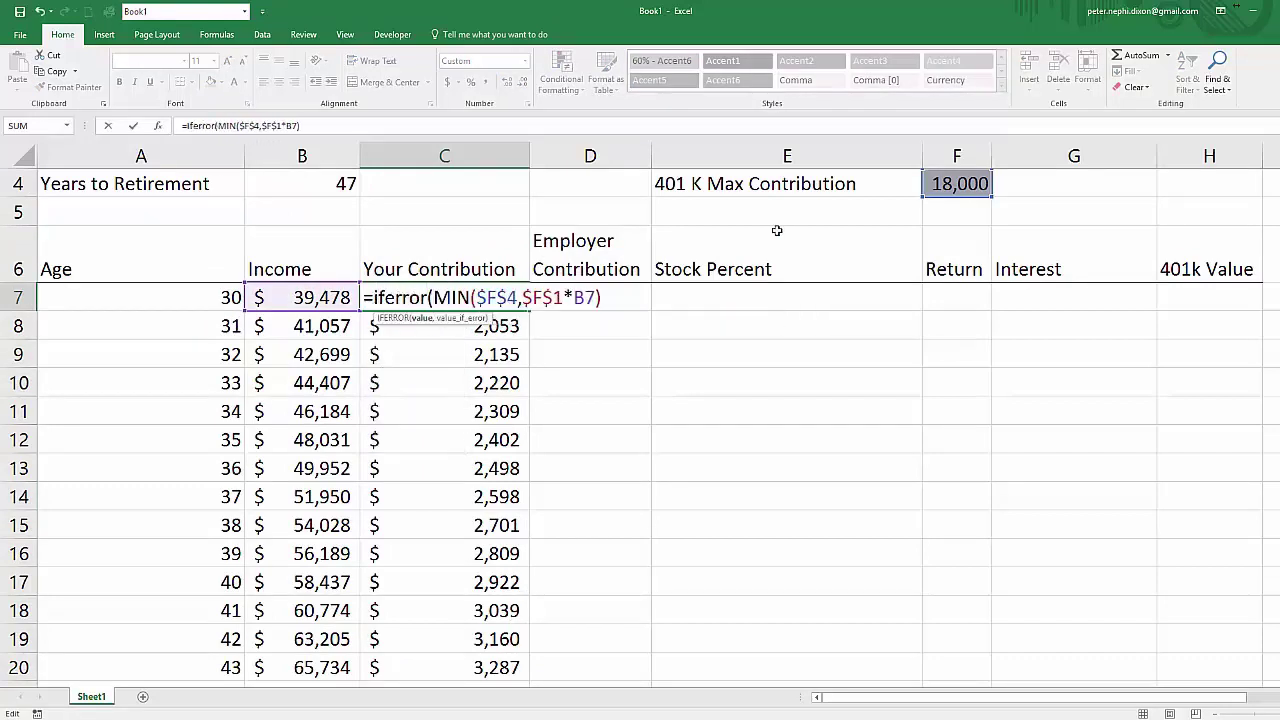
pyautogui.write(',"")')
pyautogui.press('Return')
# - Fill the IFERROR contribution formula down the Your Contribution column and check the rows past the retirement age
pyautogui.click(502, 297)
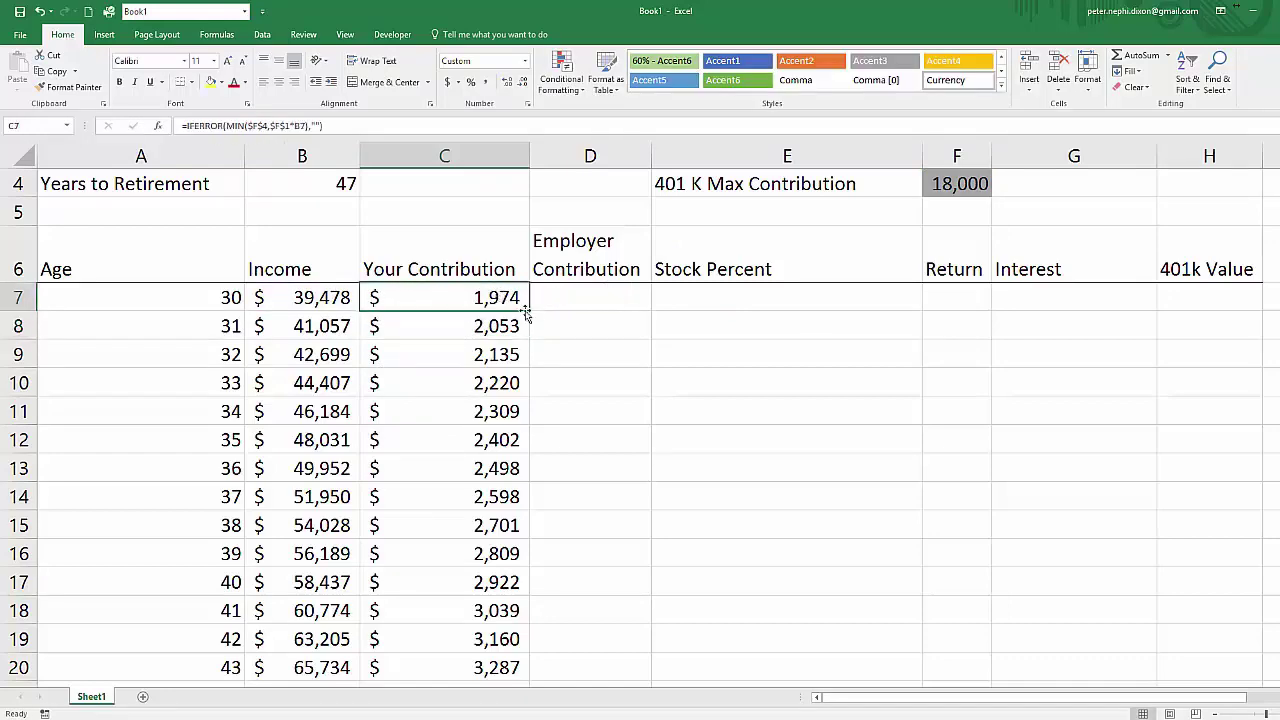
pyautogui.doubleClick(528, 311)
pyautogui.click(517, 383)
pyautogui.scroll(-7, 508, 390)
pyautogui.scroll(-5, 508, 390)
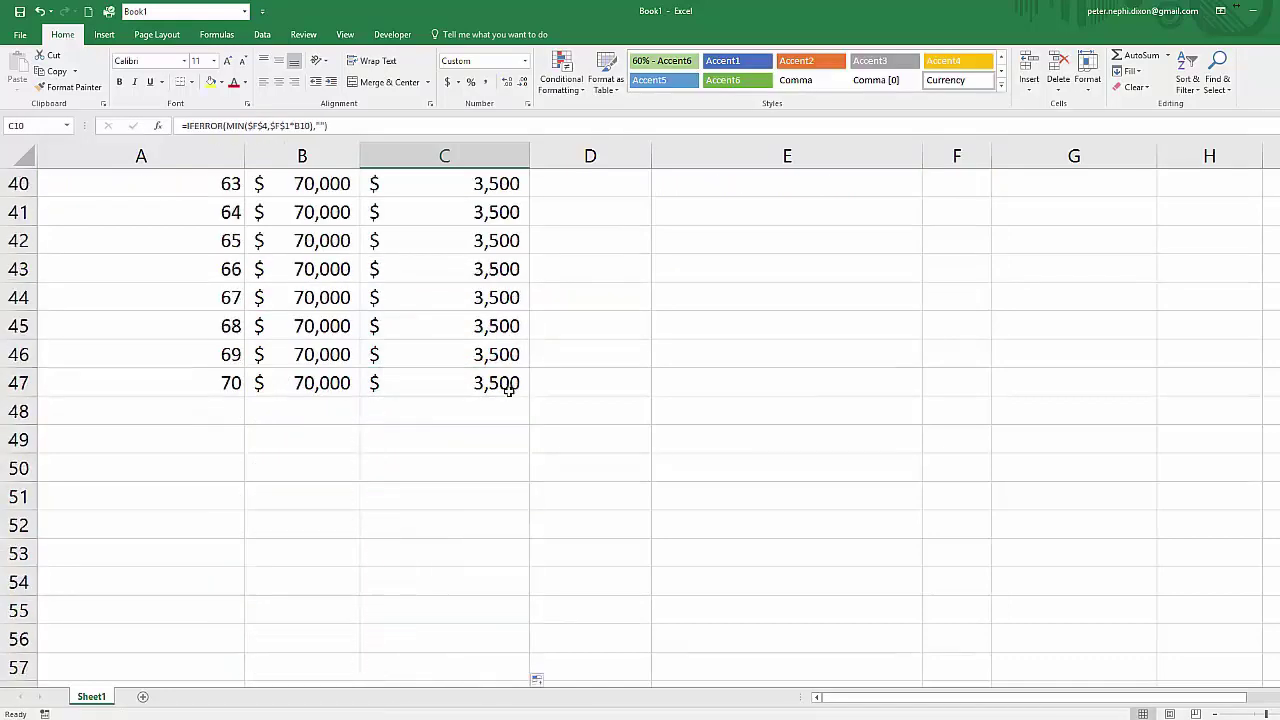
pyautogui.scroll(13, 508, 390)
# - Begin an IF formula in D7 under Employer Contribution, testing whether the 401k contribution percentage is within the employer match percentage with $F$1<=$F$2
pyautogui.click(598, 390)
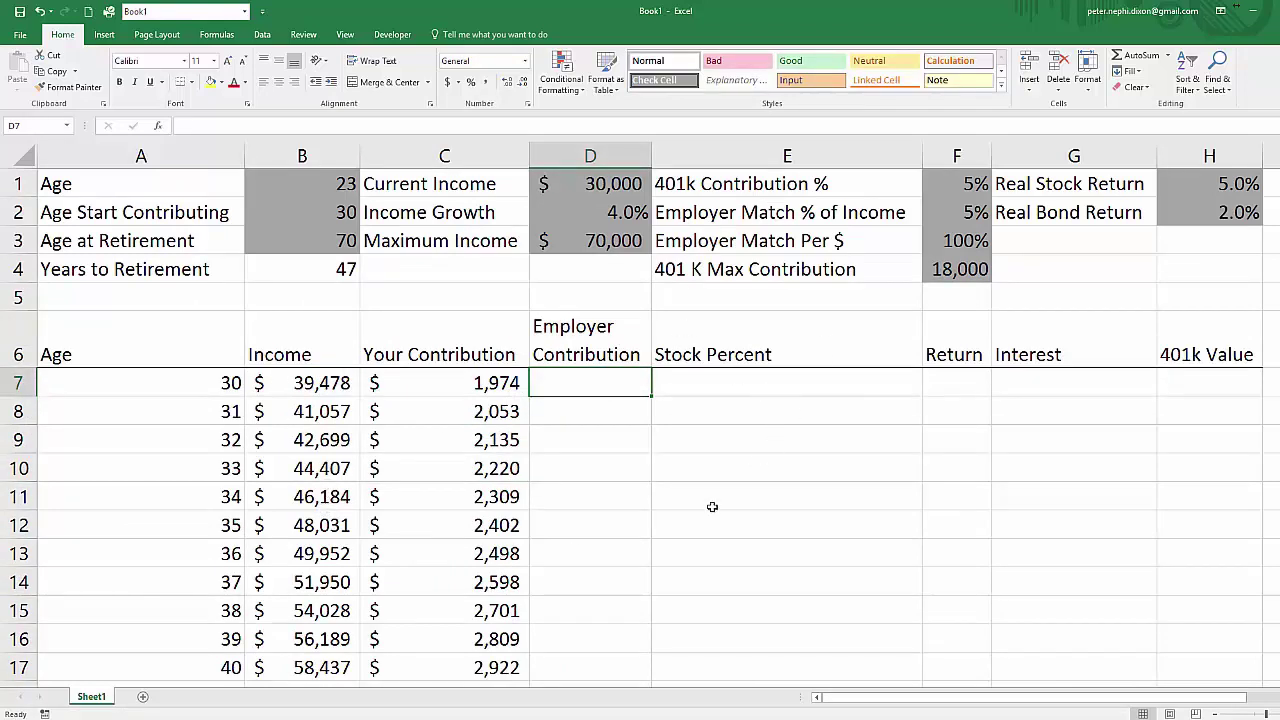
pyautogui.click(968, 208)
pyautogui.click(964, 244)
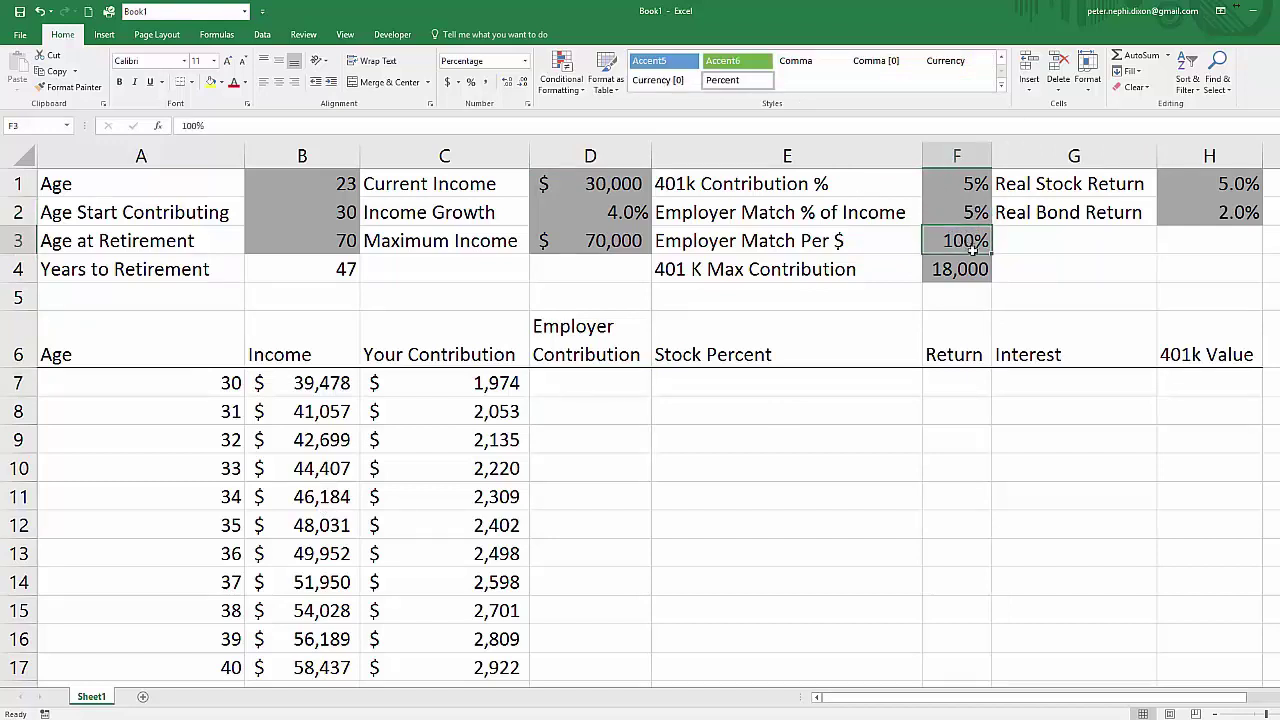
pyautogui.click(975, 208)
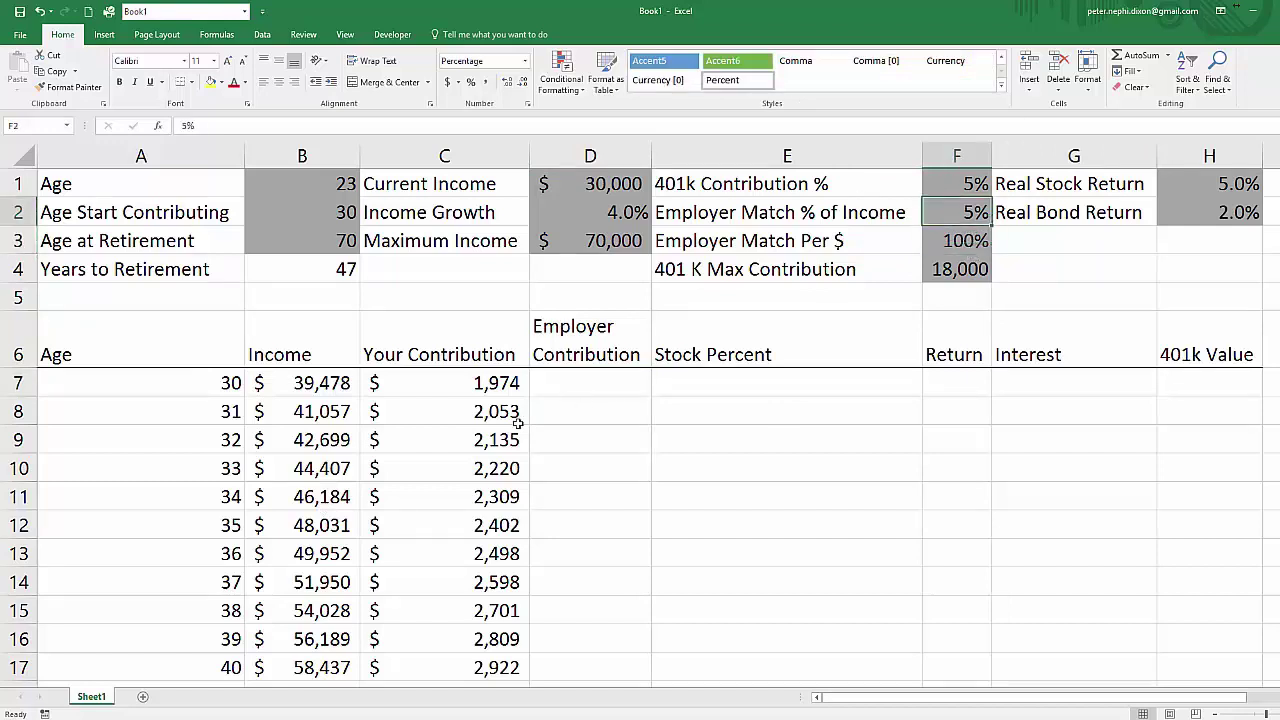
pyautogui.click(583, 387)
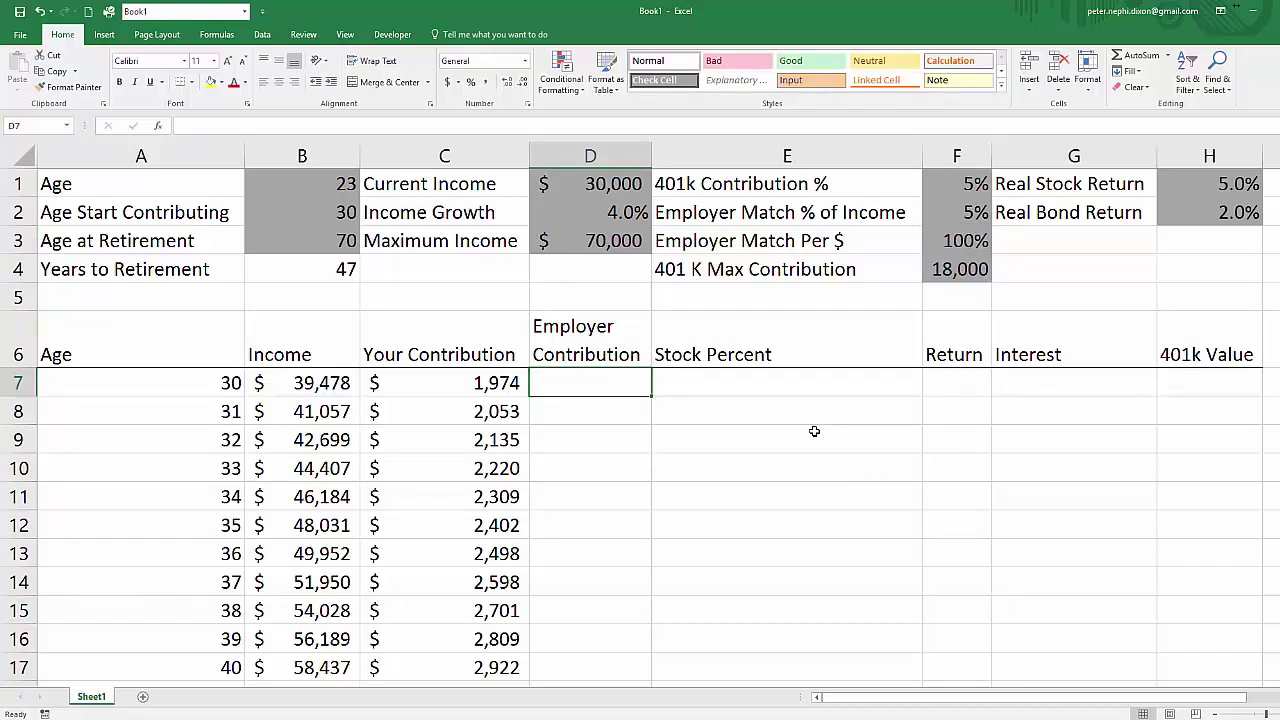
pyautogui.write('=')
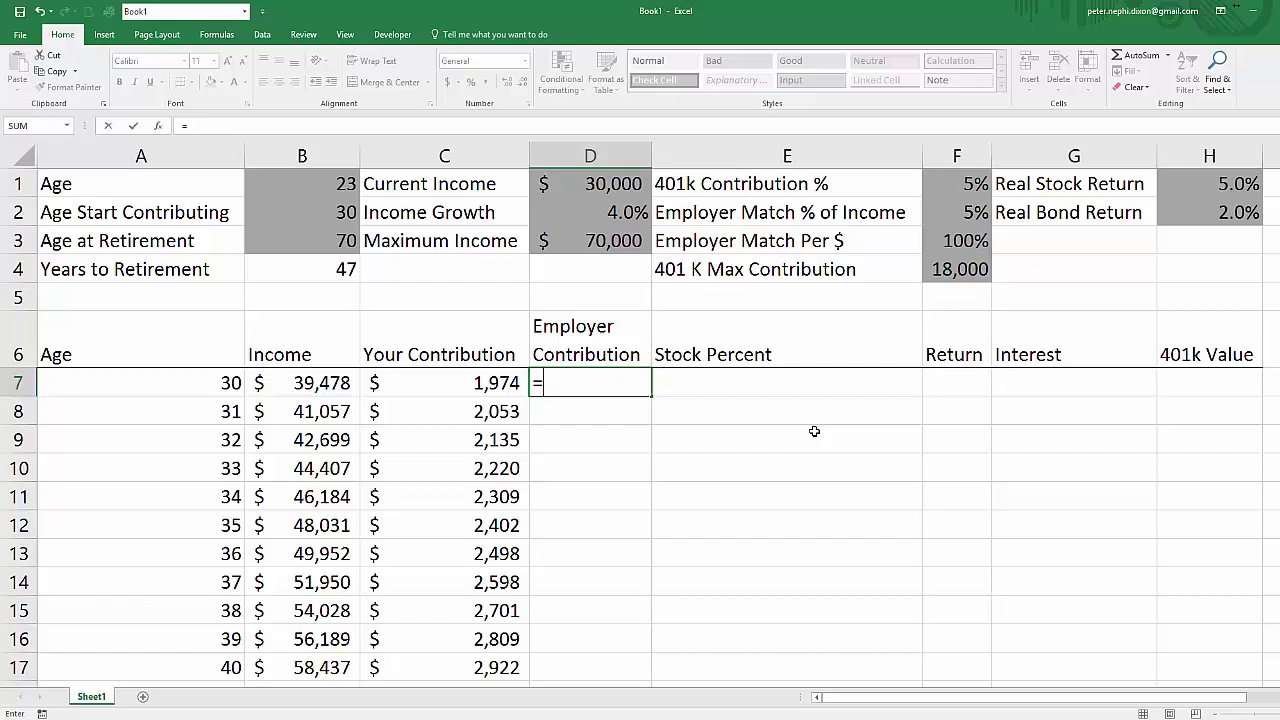
pyautogui.write('if')
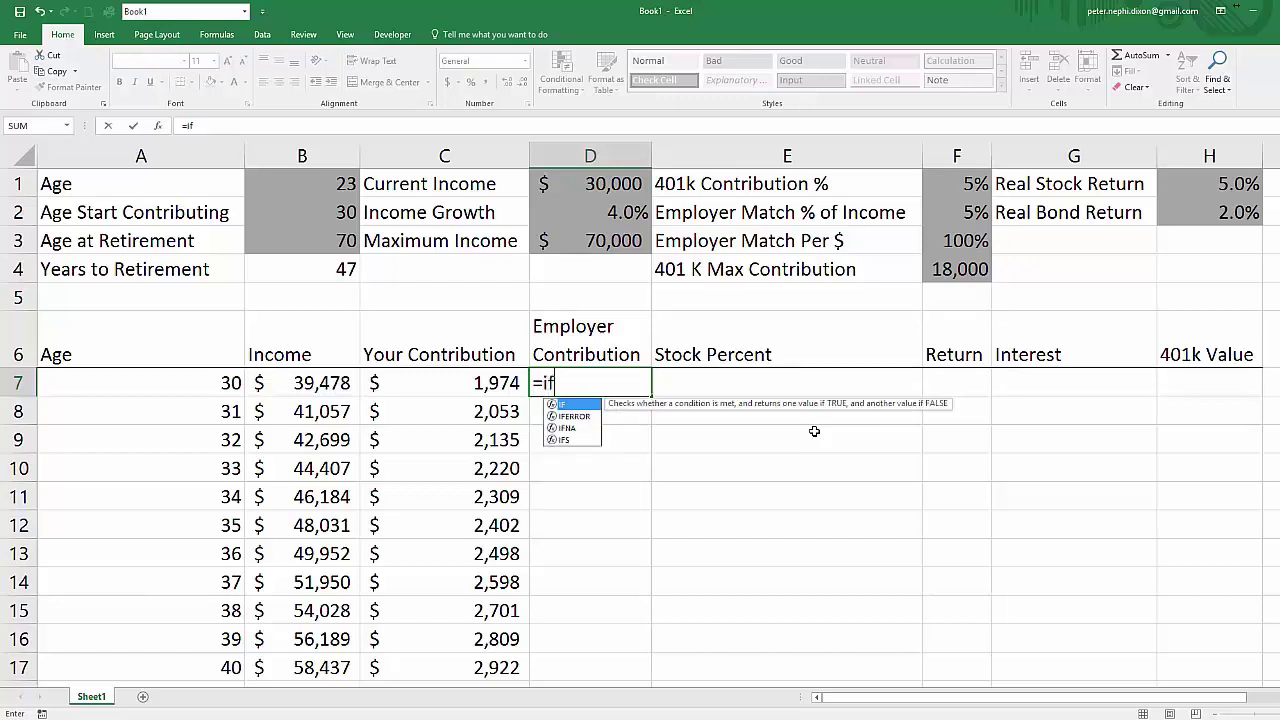
pyautogui.write('(')
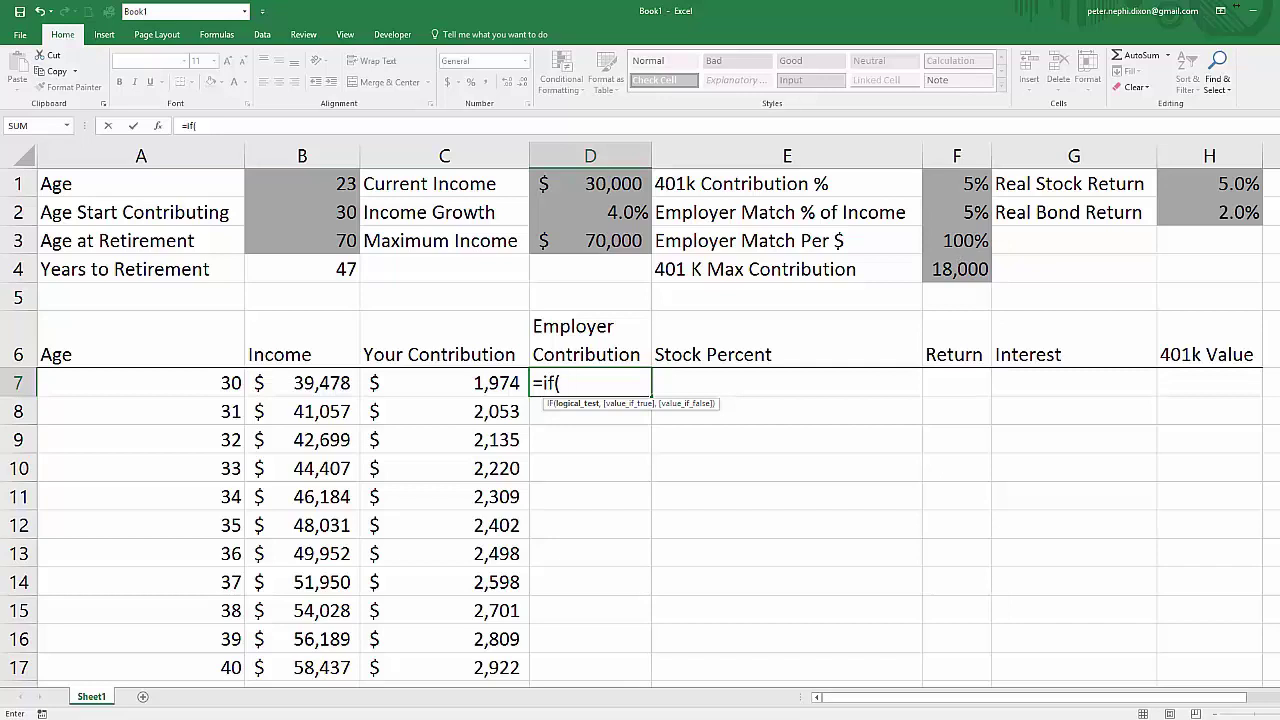
pyautogui.click(968, 184)
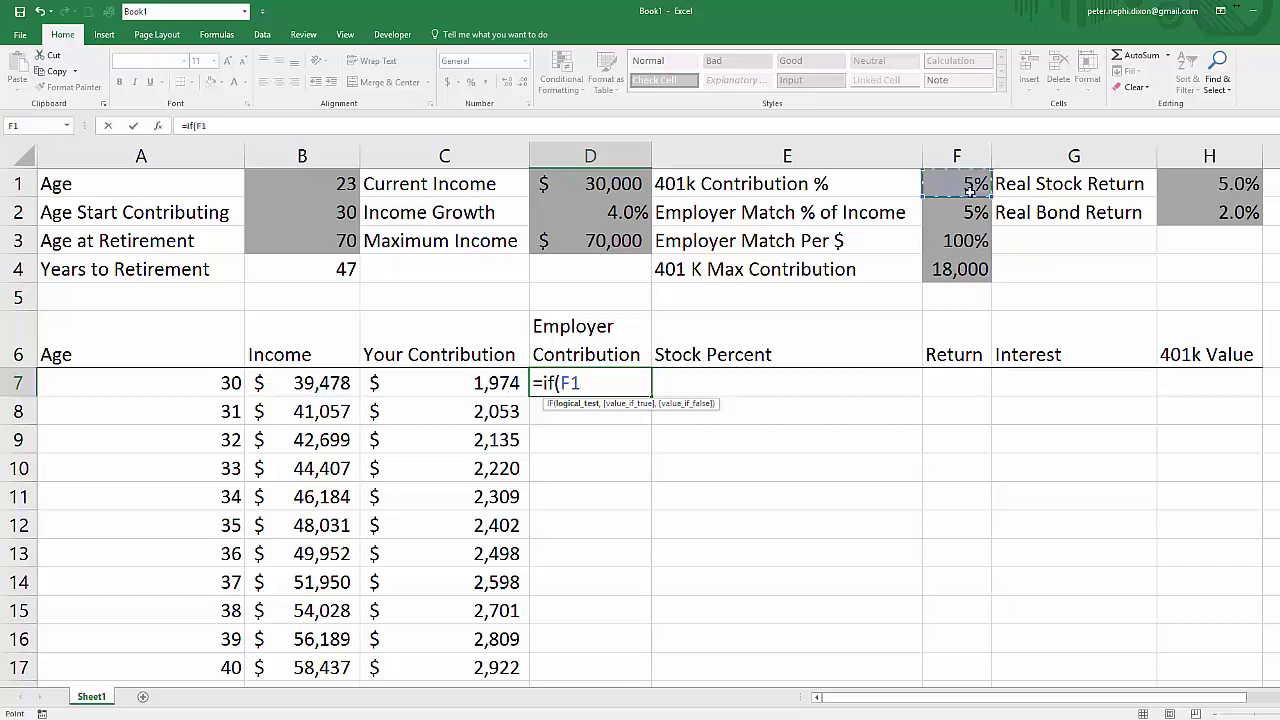
pyautogui.press('F4')
pyautogui.write('<=')
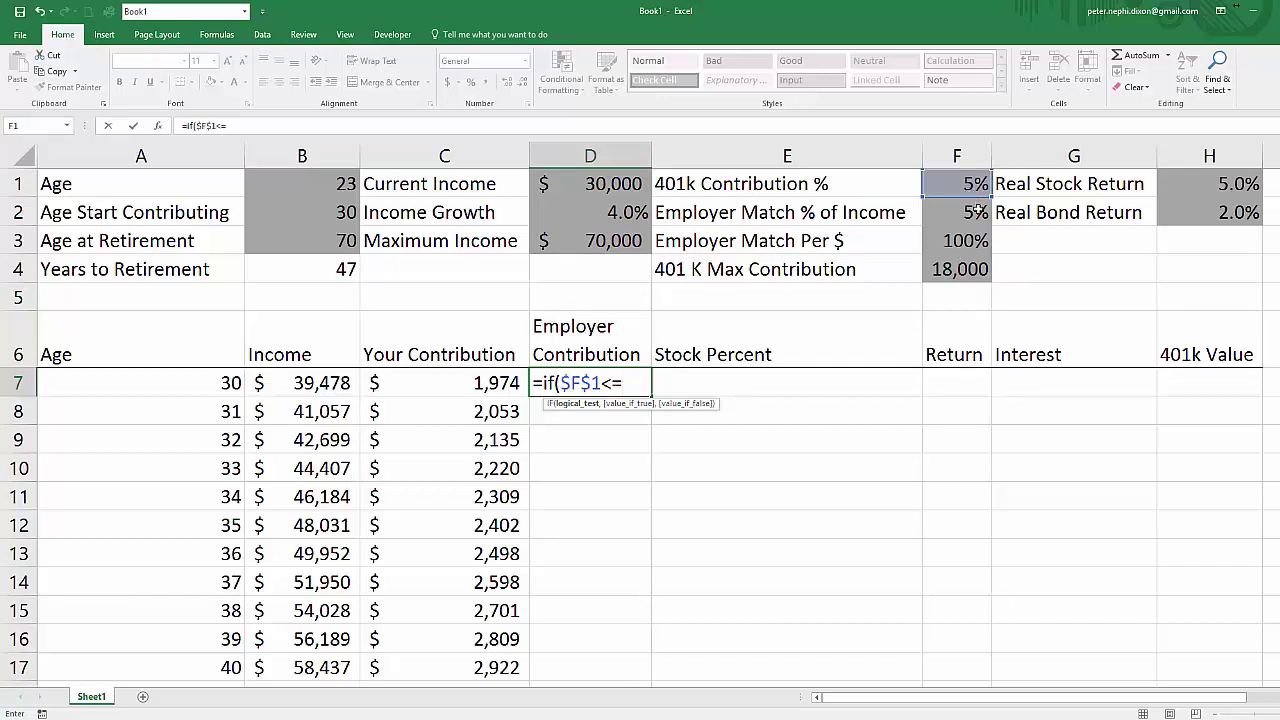
pyautogui.click(975, 212)
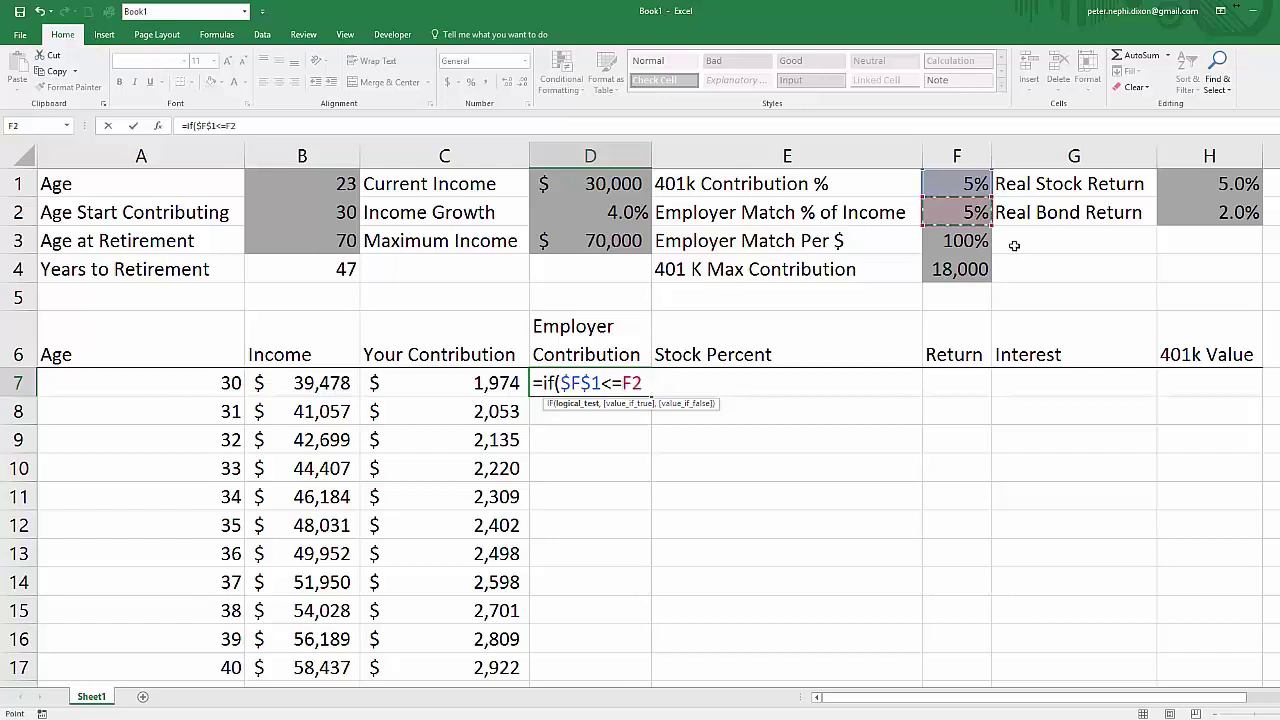
pyautogui.press('F4')
pyautogui.write(',')
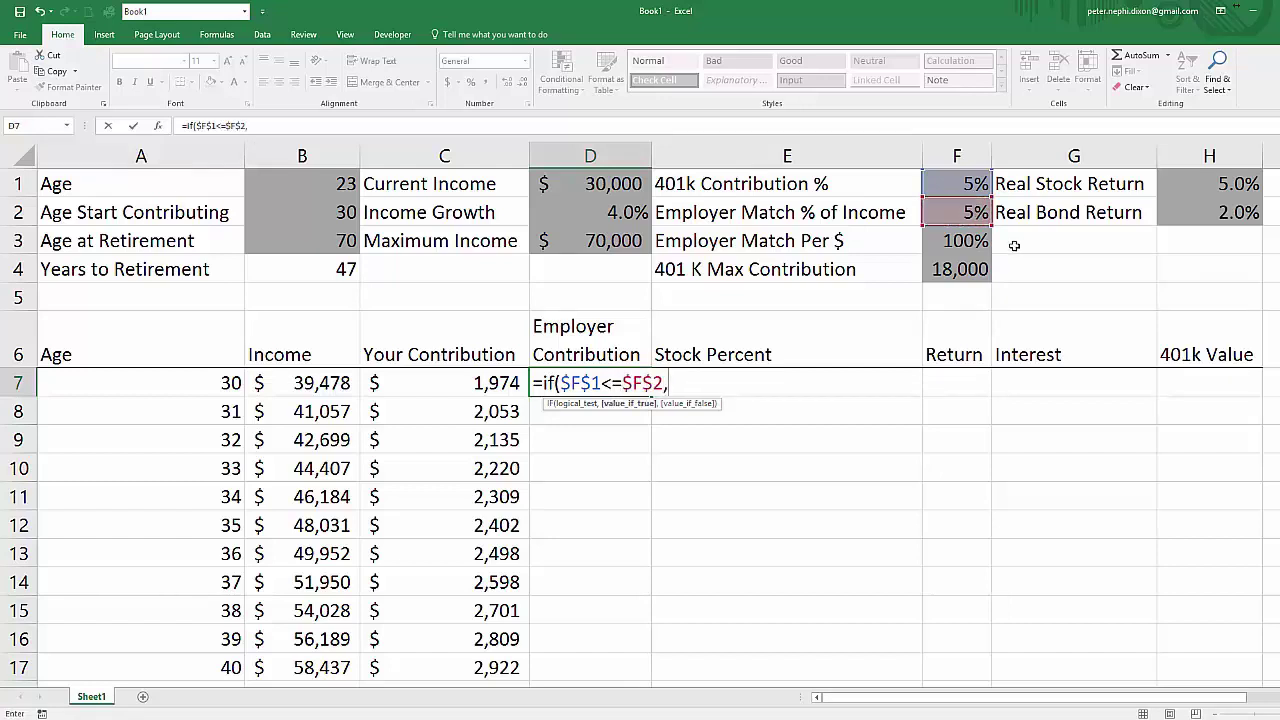
# - Complete the D7 IF formula with C7*$F$3 as the value if true and $F$2*B7 as the value if false
pyautogui.click(462, 388)
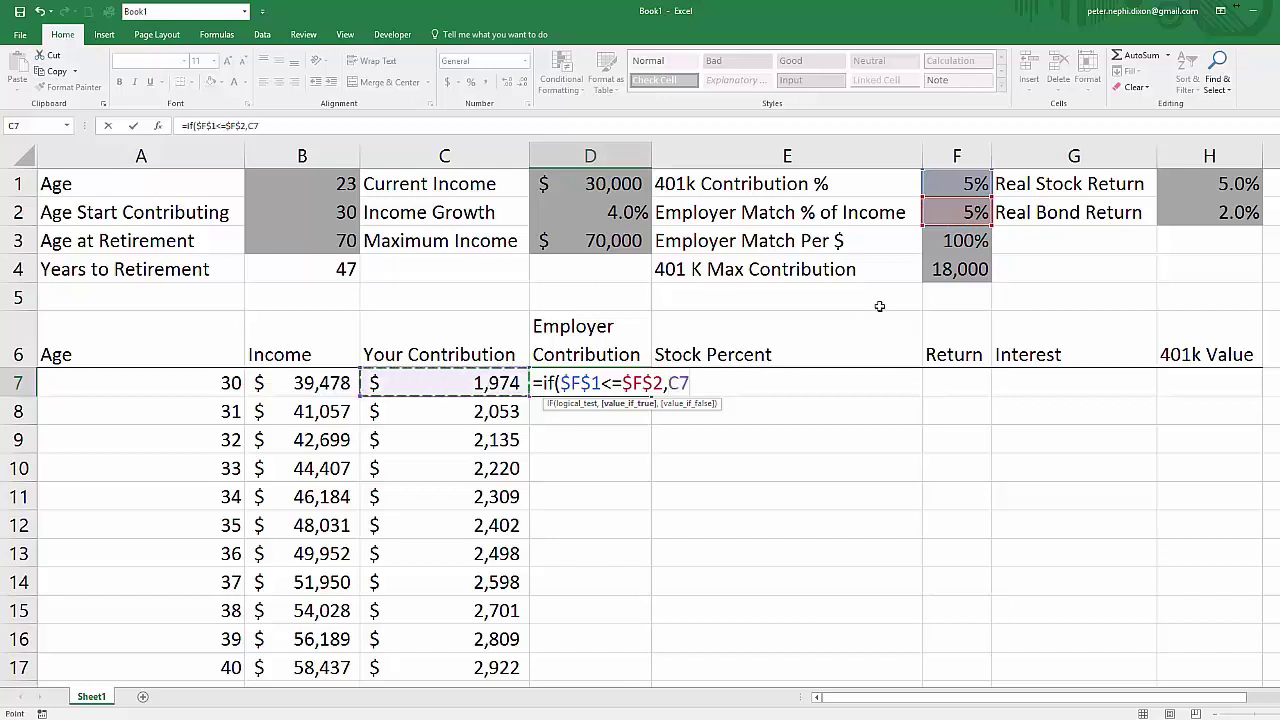
pyautogui.write('*')
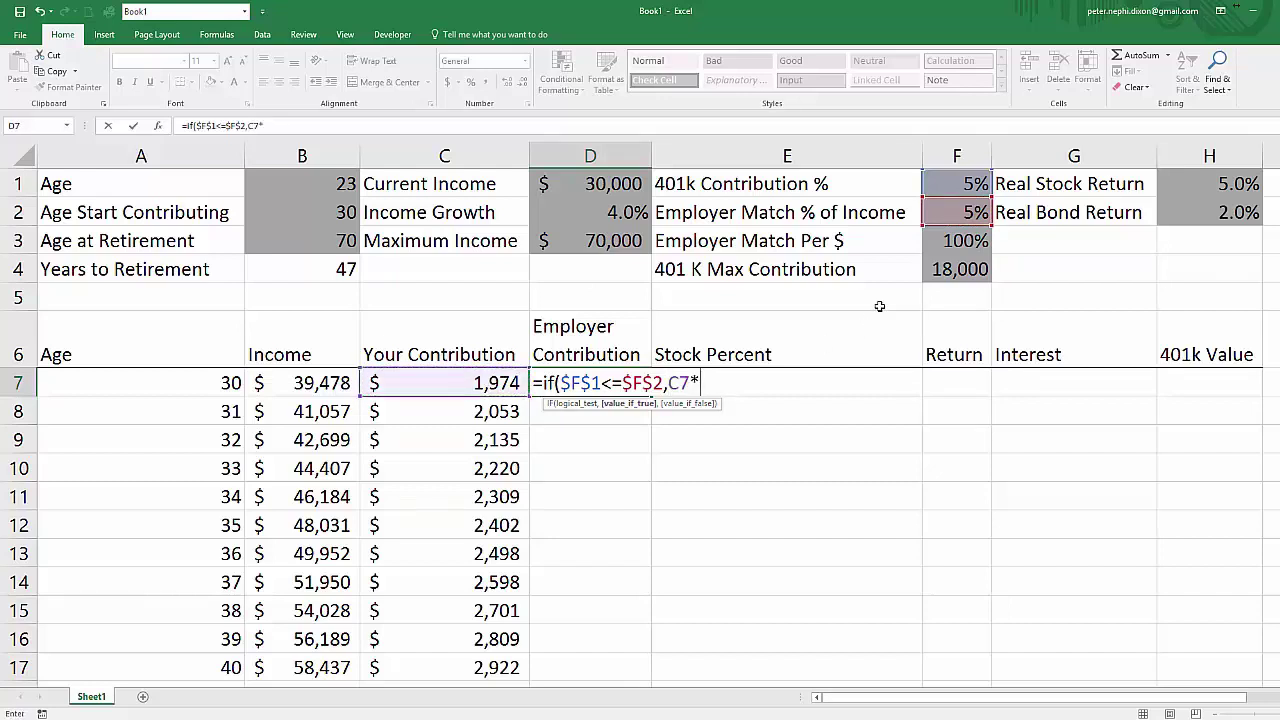
pyautogui.click(973, 241)
pyautogui.press('F4')
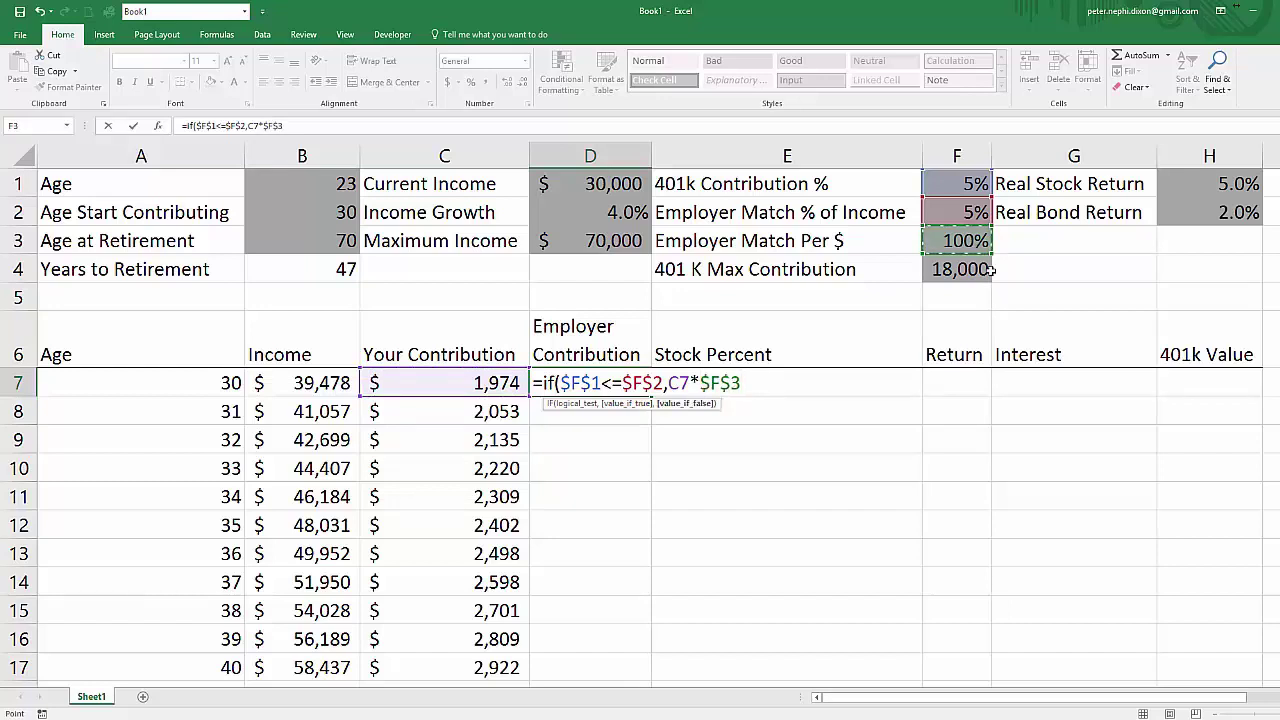
pyautogui.write(',')
pyautogui.click(970, 210)
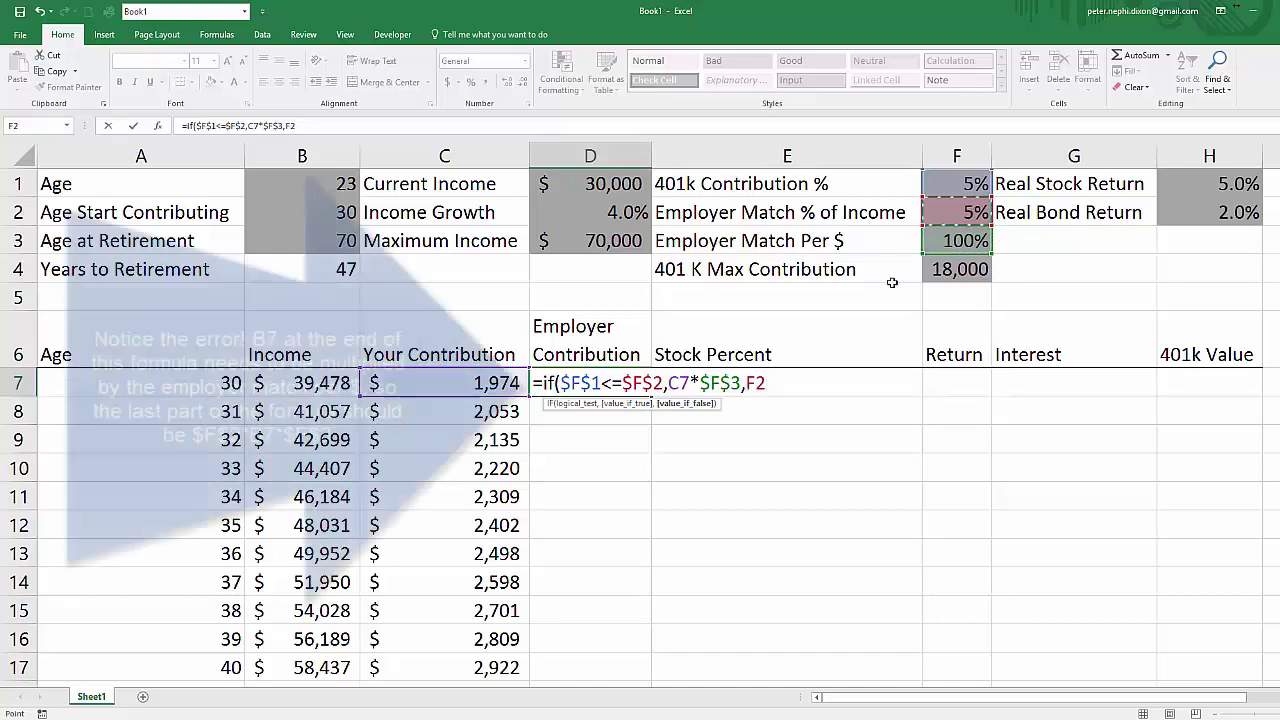
pyautogui.press('F4')
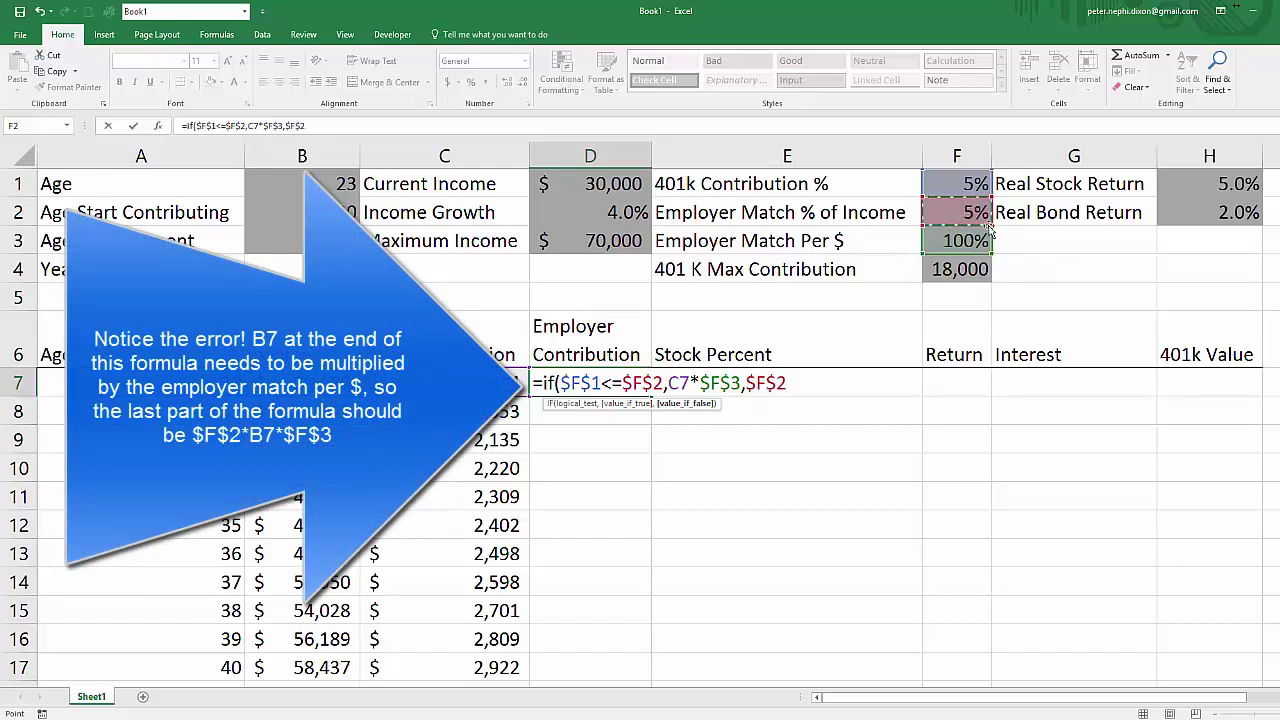
pyautogui.write('*')
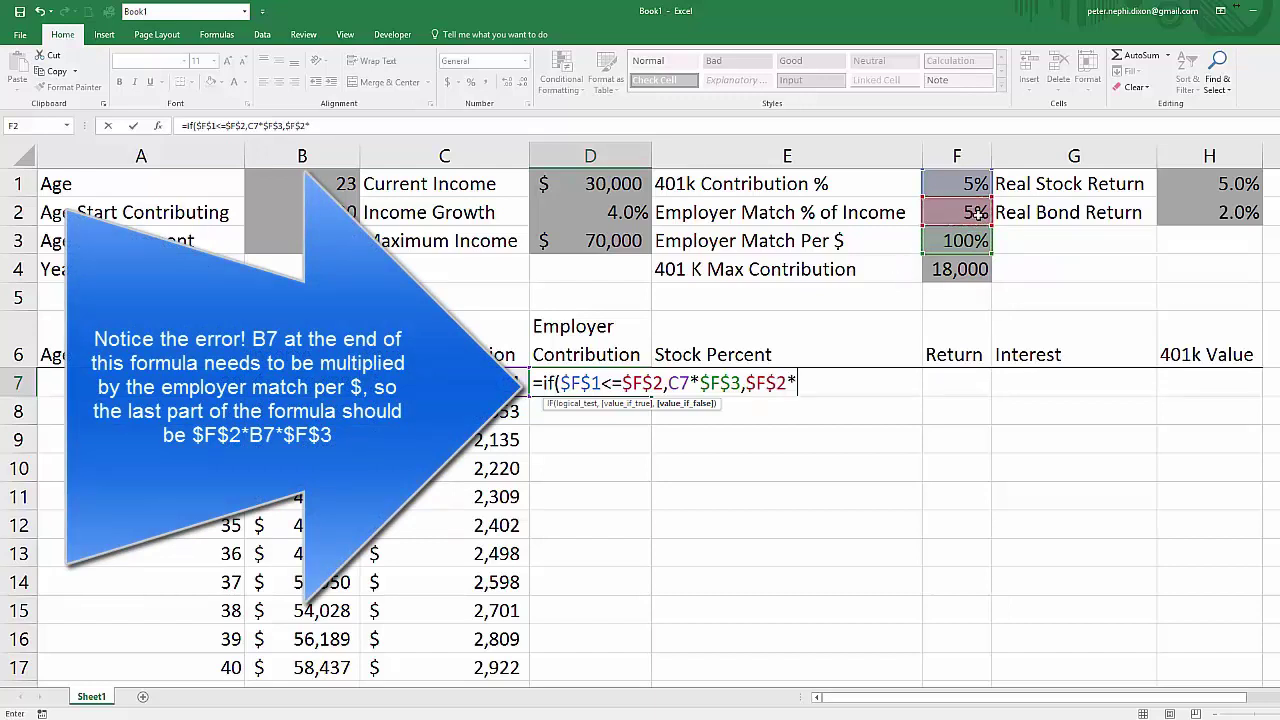
pyautogui.click(515, 378)
pyautogui.press('Left')
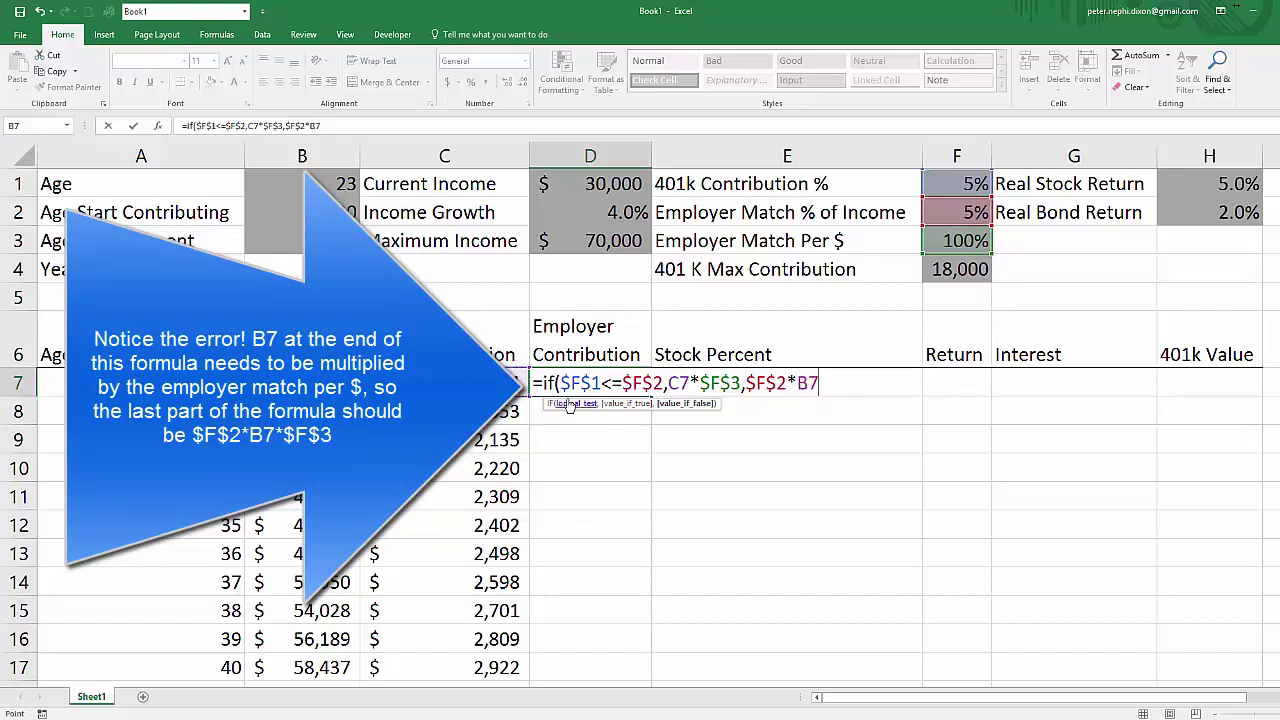
pyautogui.write(')')
pyautogui.press('Return')
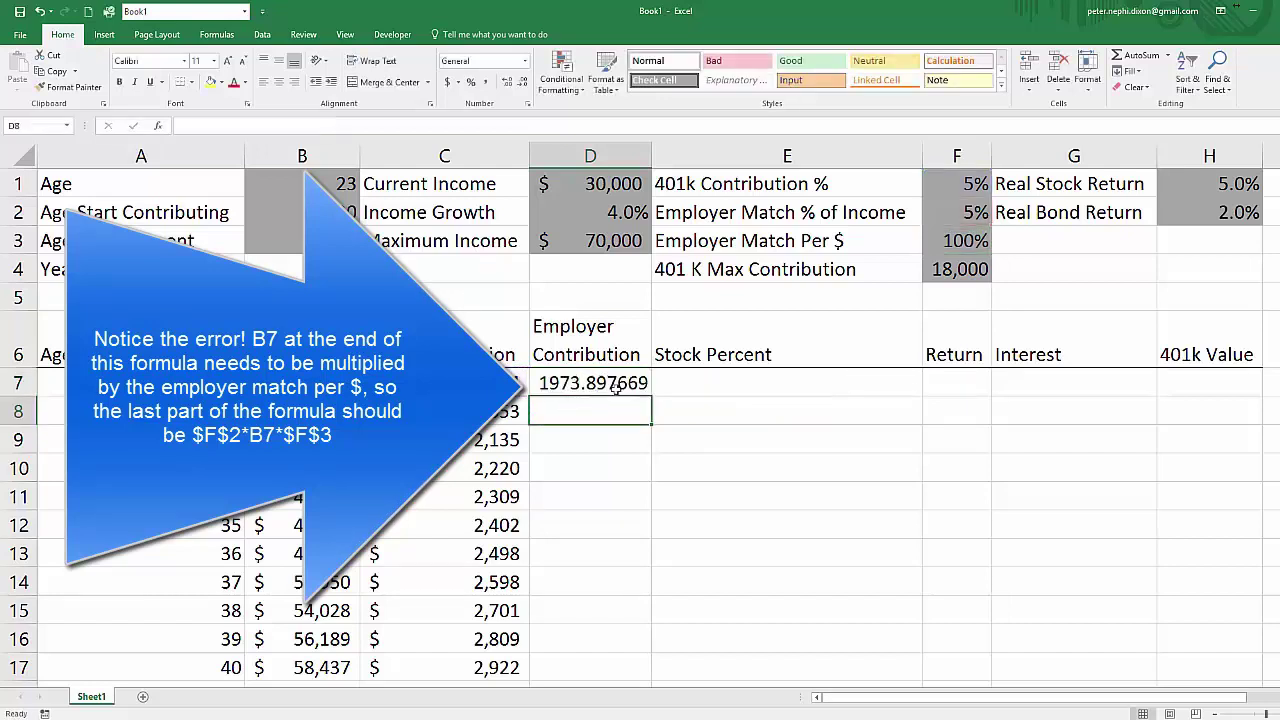
# - Format the employer contribution in D7 as accounting currency without decimals
pyautogui.click(648, 393)
pyautogui.click(447, 81)
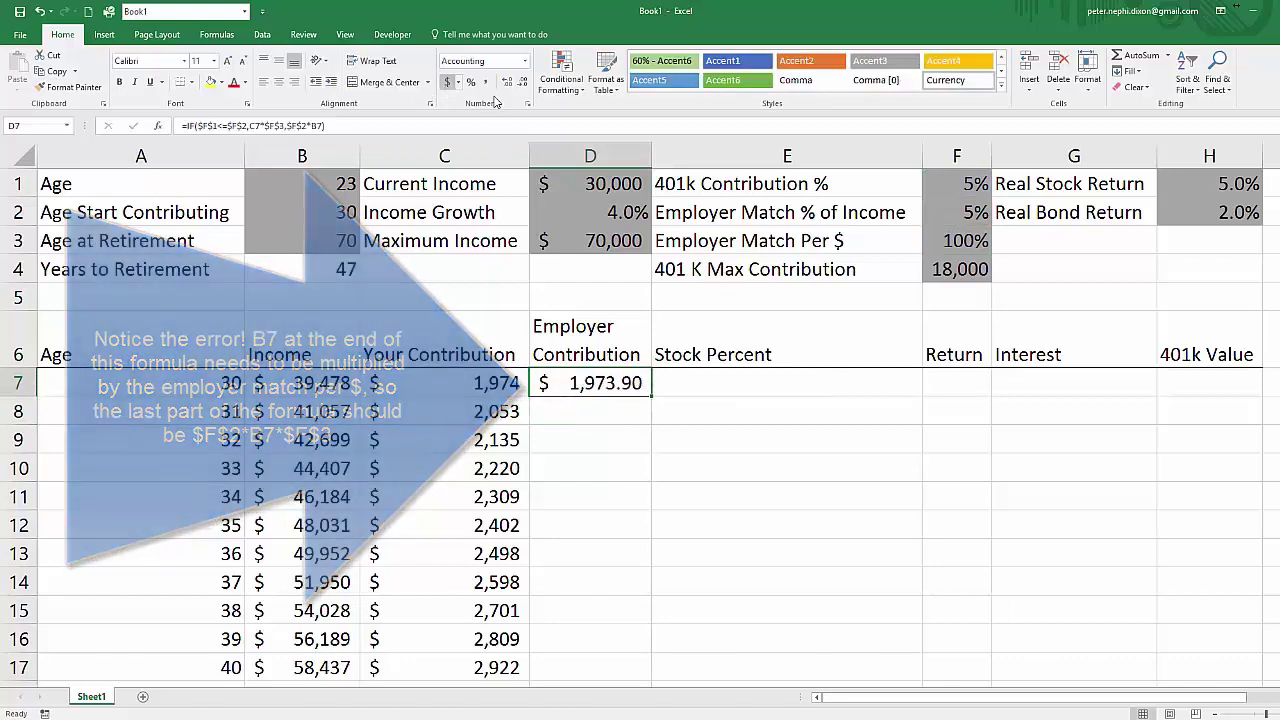
pyautogui.click(521, 81)
pyautogui.click(521, 81)
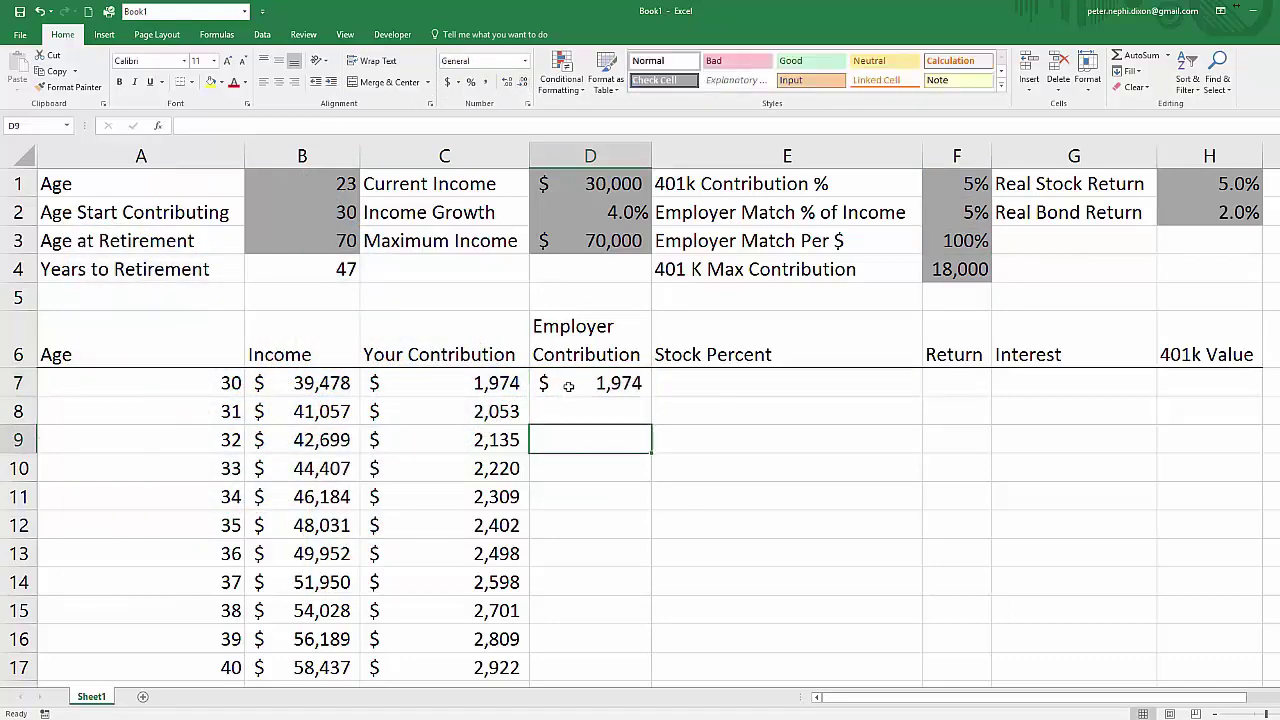
# - Test the D7 employer contribution with Employer Match Per $ set to 30%, and set the match back to 100%
pyautogui.click(446, 387)
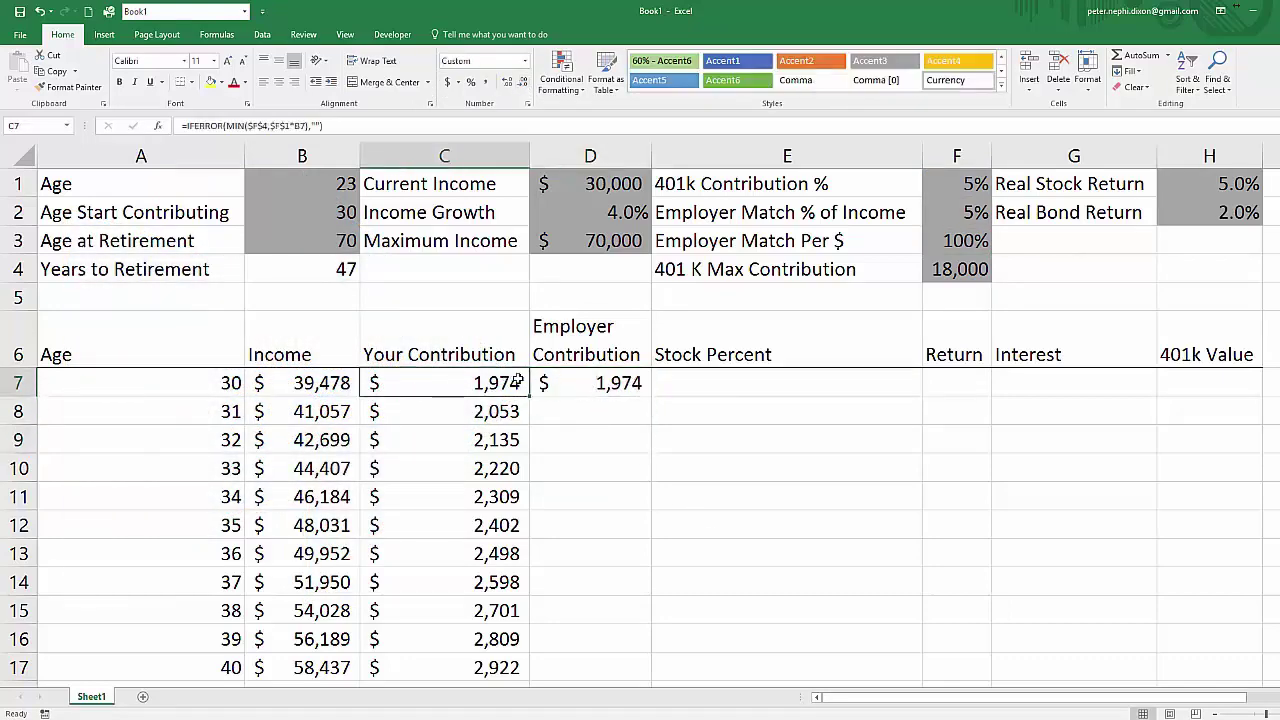
pyautogui.click(958, 242)
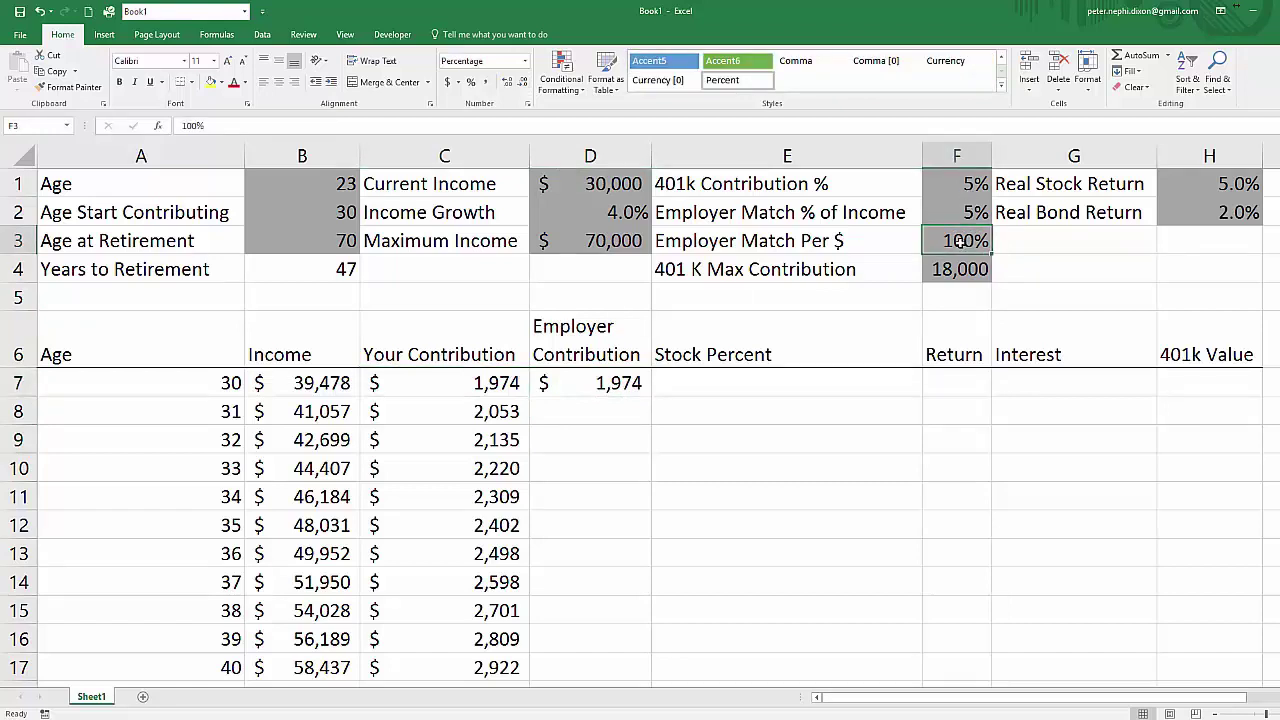
pyautogui.write('30')
pyautogui.press('Return')
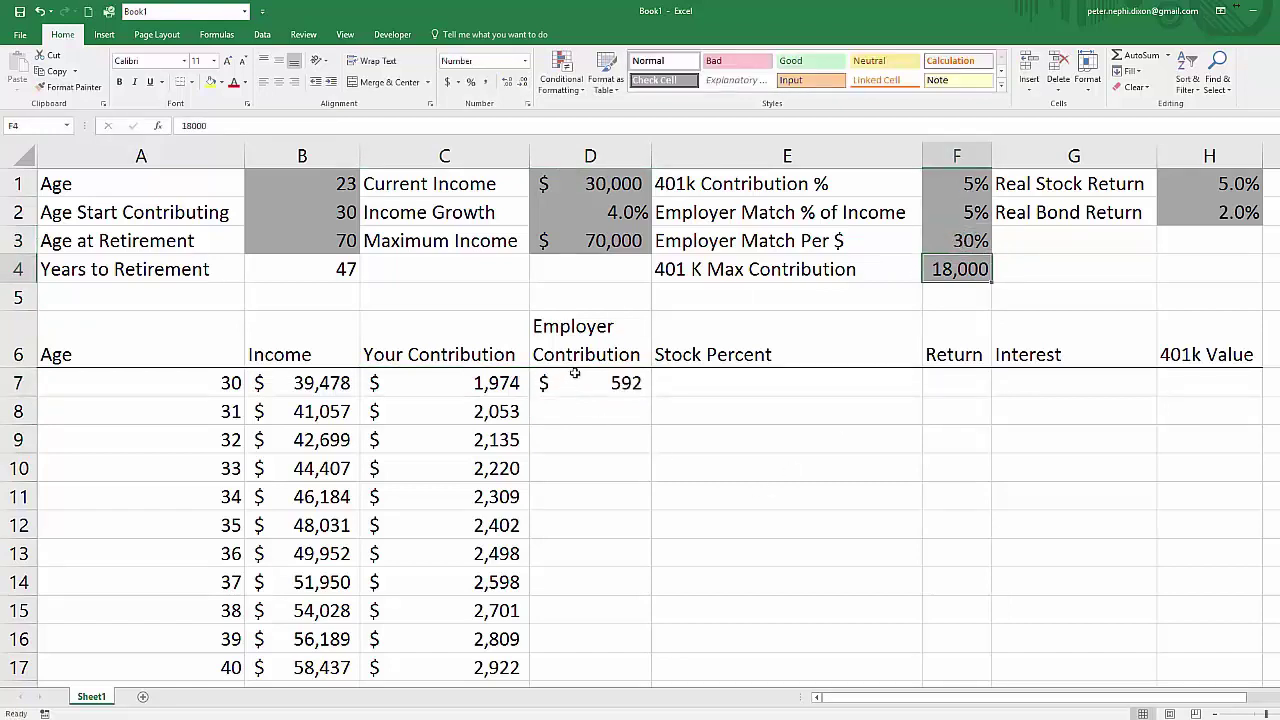
pyautogui.click(576, 380)
pyautogui.click(514, 390)
pyautogui.click(600, 383)
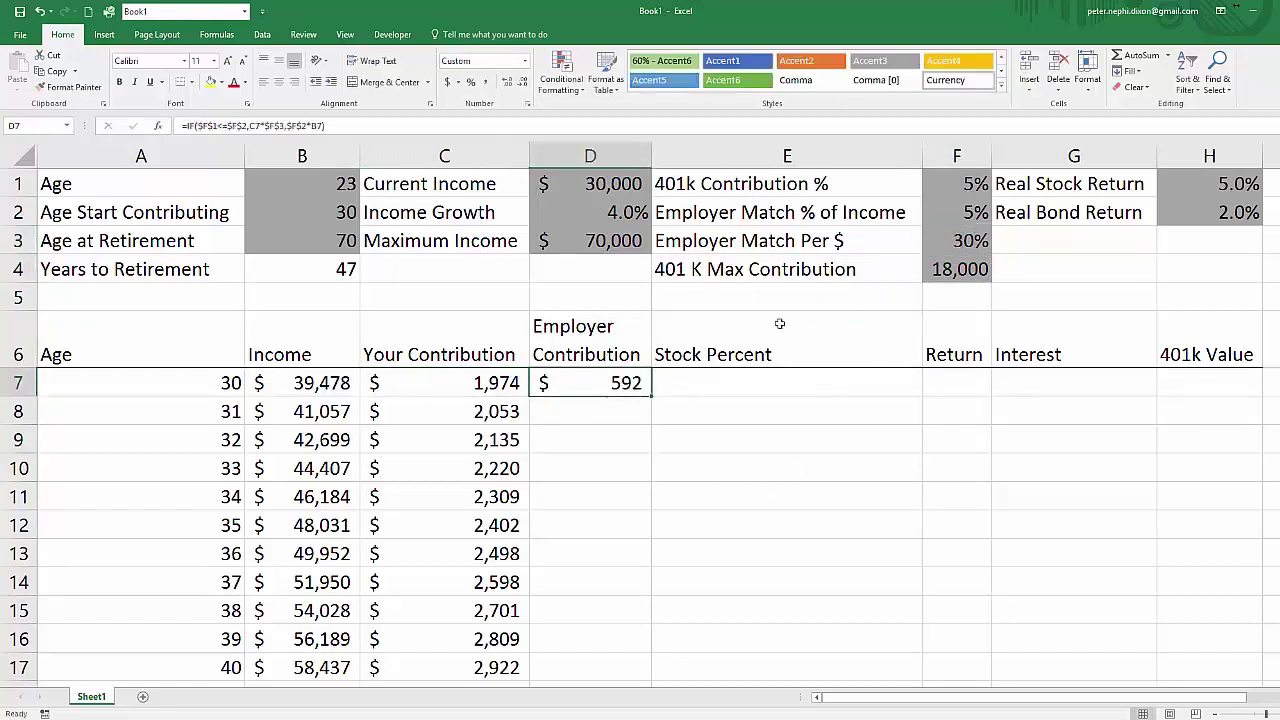
pyautogui.click(975, 244)
pyautogui.write('100')
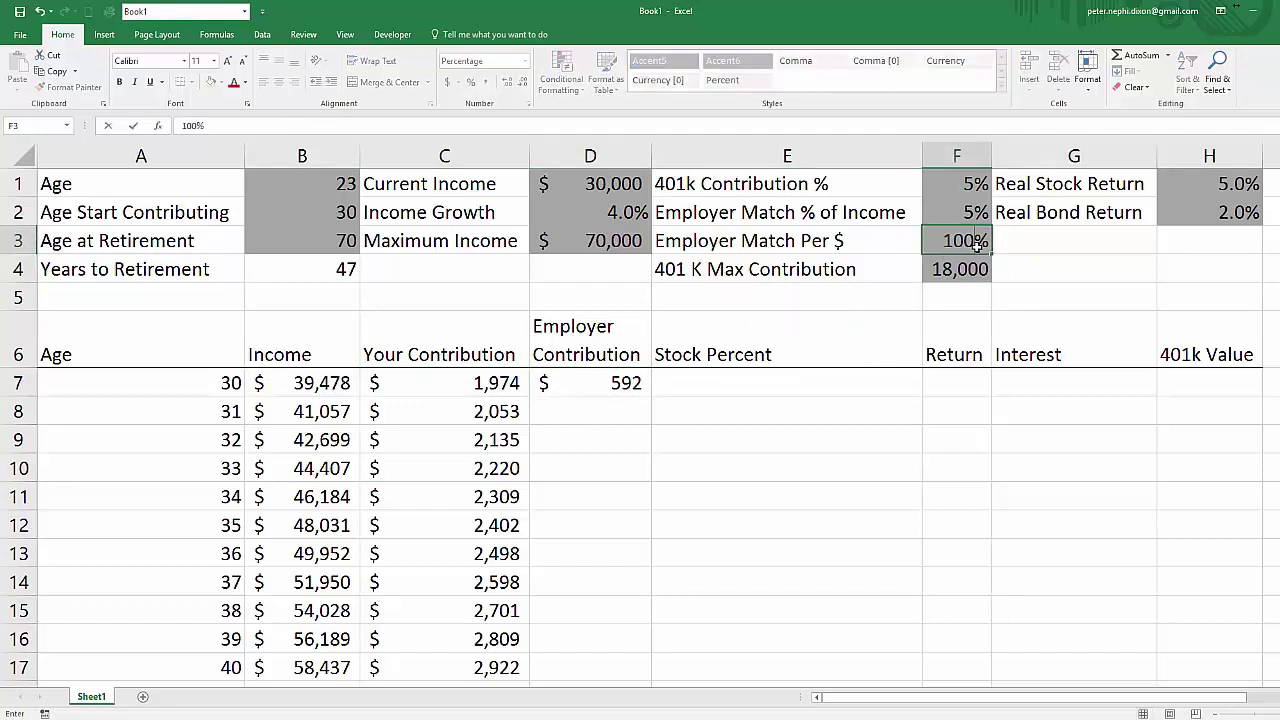
pyautogui.press('Return')
# - Set the 401k Contribution % in F1 to 9% and compare the contributions in C7 and D7
pyautogui.press('Up')
pyautogui.press('Up')
pyautogui.press('Up')
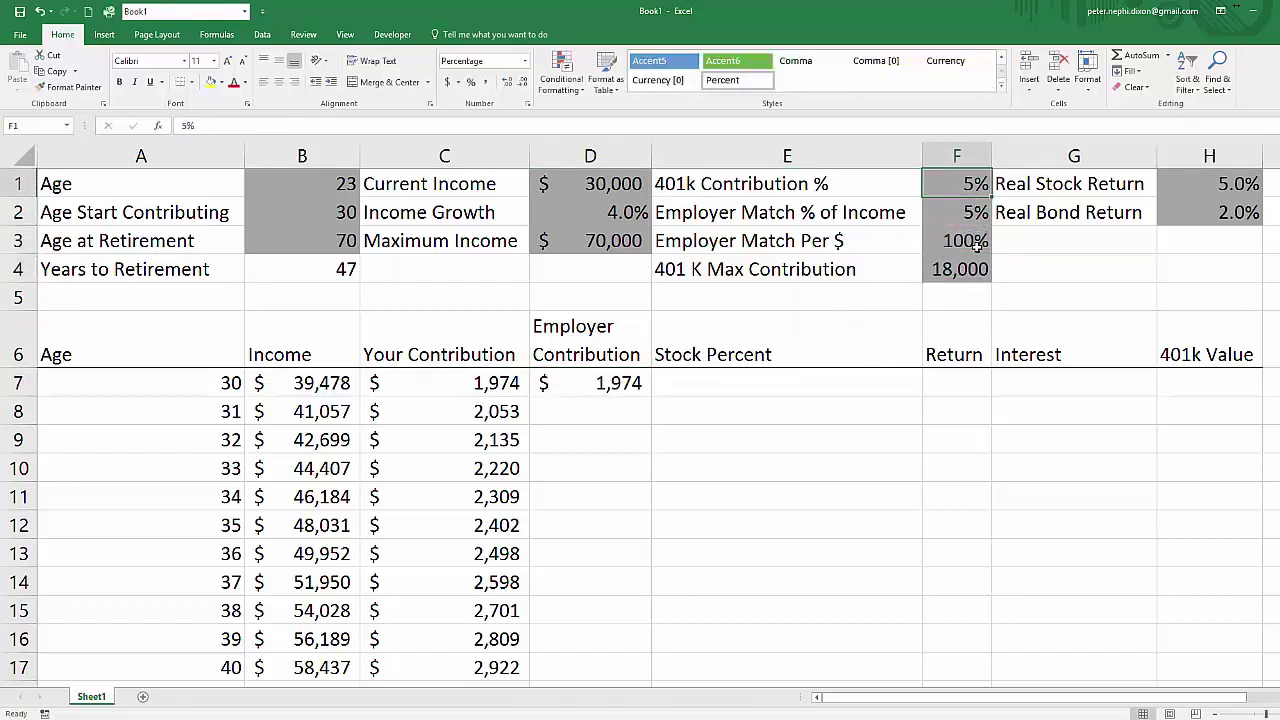
pyautogui.write('9')
pyautogui.press('Return')
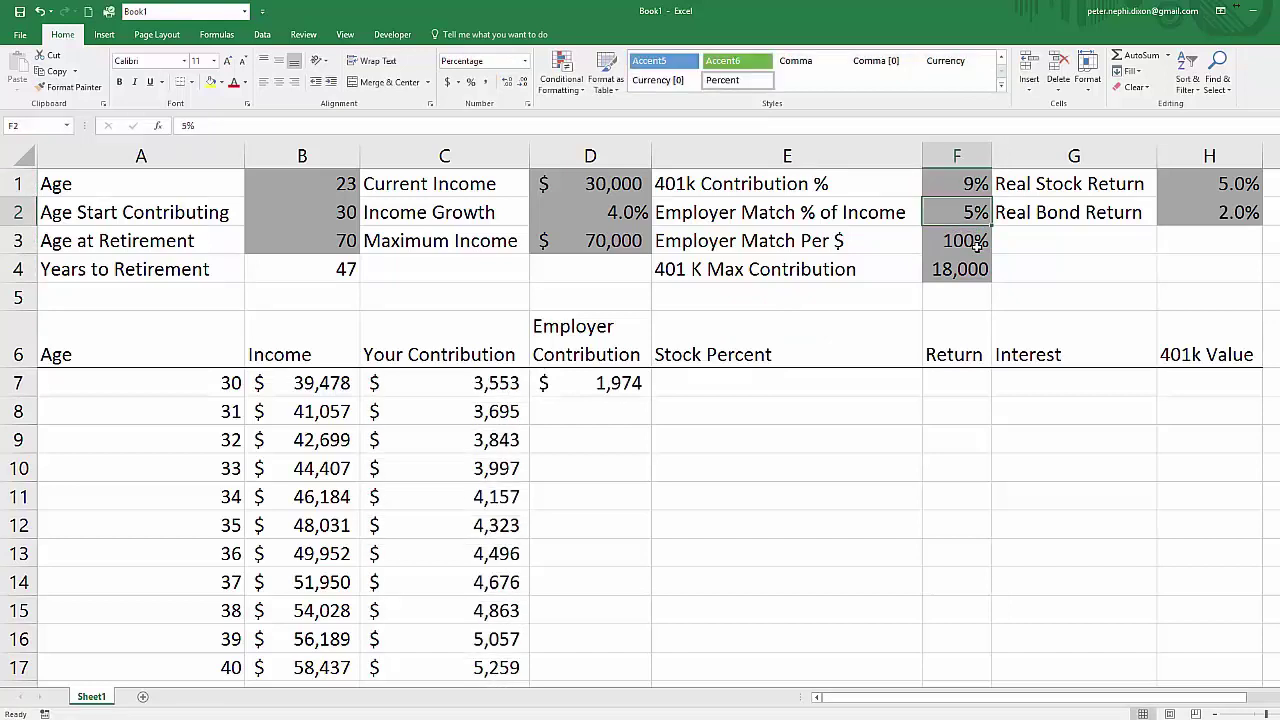
pyautogui.click(510, 390)
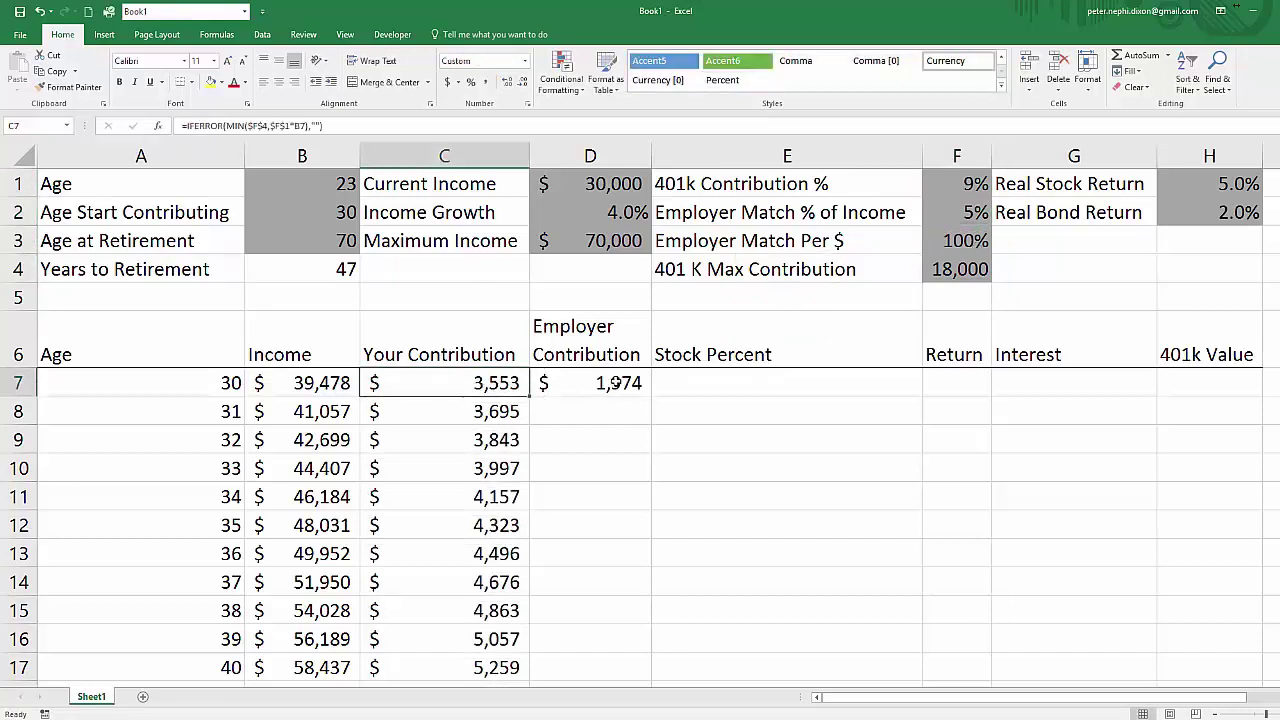
pyautogui.click(614, 384)
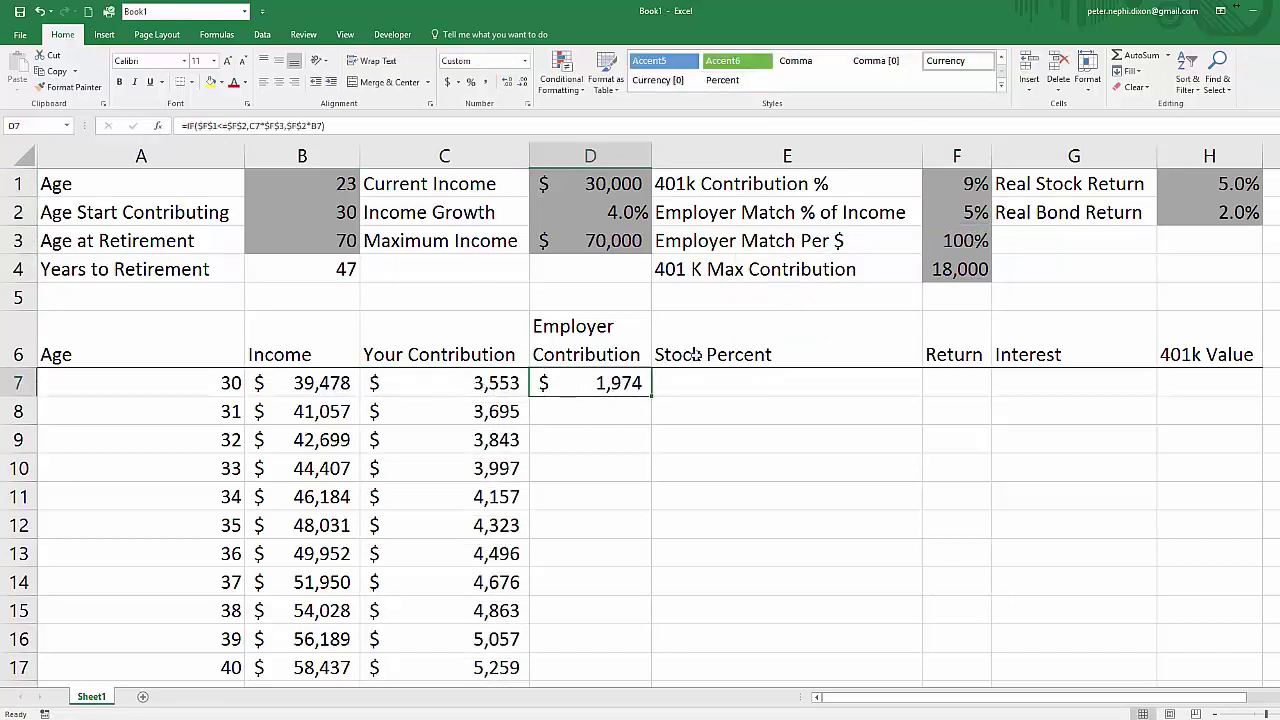
pyautogui.click(970, 184)
# - Fill the D7 formula down the Employer Contribution column and check the rows past the retirement age
pyautogui.click(588, 384)
pyautogui.hotkey('ctrl', 'shift', 'Down')
pyautogui.hotkey('ctrl', 'd')
pyautogui.scroll(-13, 630, 410)
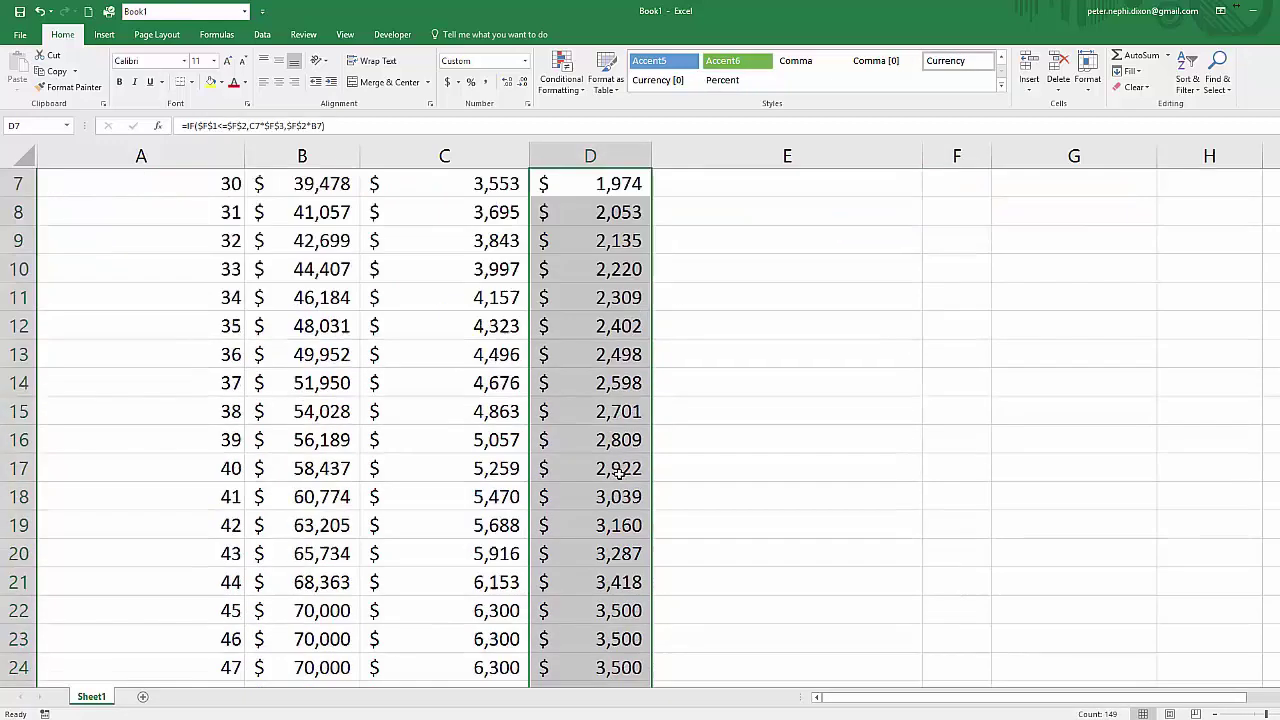
pyautogui.scroll(2, 594, 240)
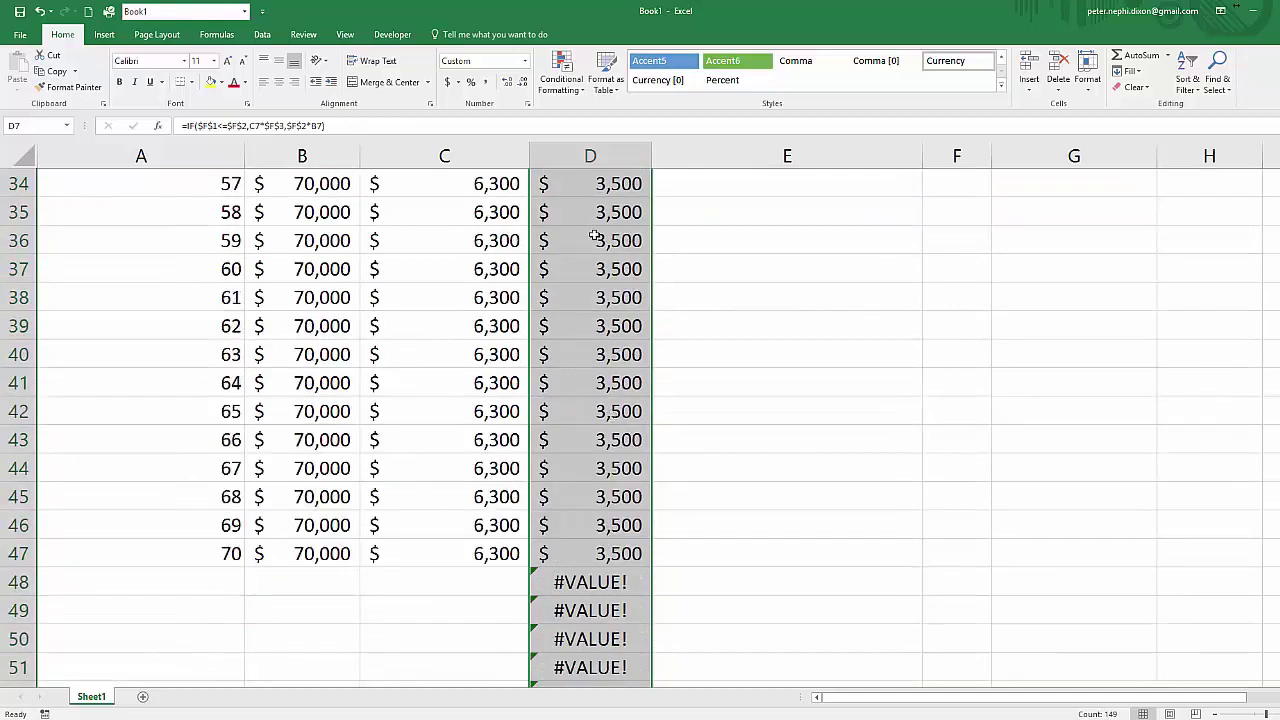
pyautogui.scroll(-2, 600, 543)
pyautogui.click(573, 445)
pyautogui.scroll(-7, 540, 435)
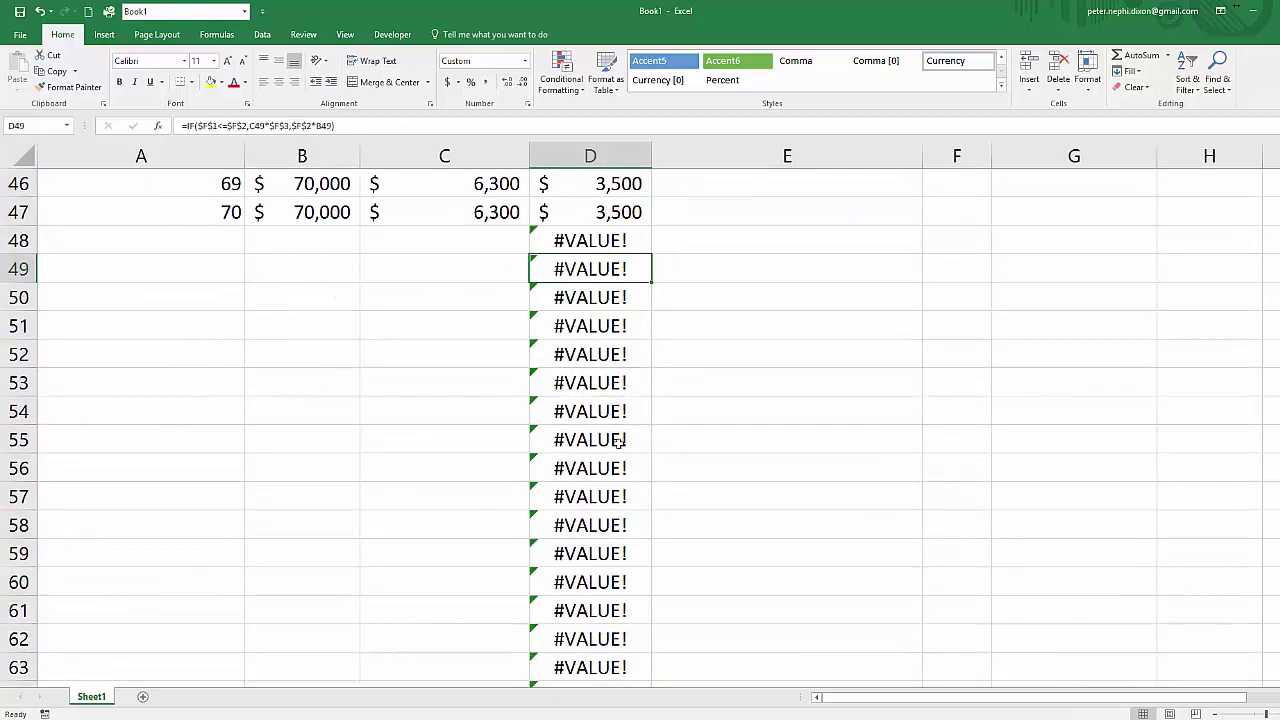
pyautogui.scroll(16, 618, 440)
pyautogui.scroll(4, 618, 440)
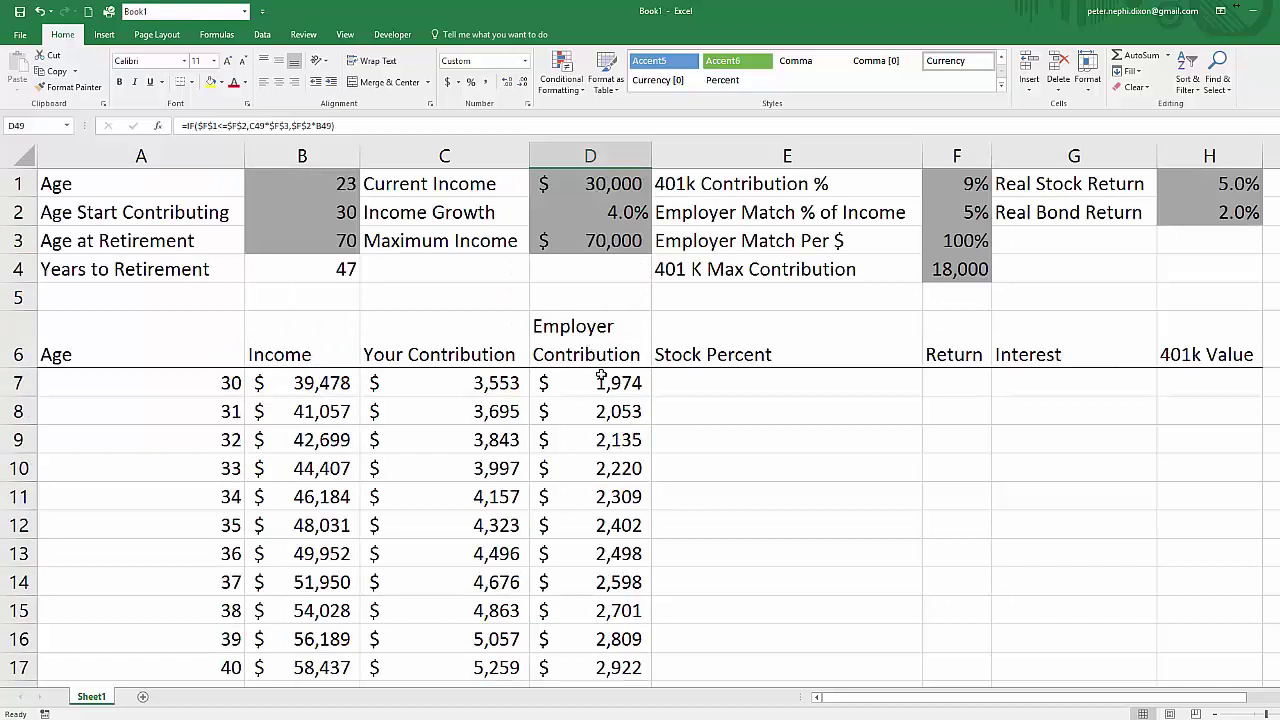
# - Wrap the D7 employer contribution formula in IFERROR, returning an empty string on error
pyautogui.doubleClick(600, 378)
pyautogui.click(546, 381)
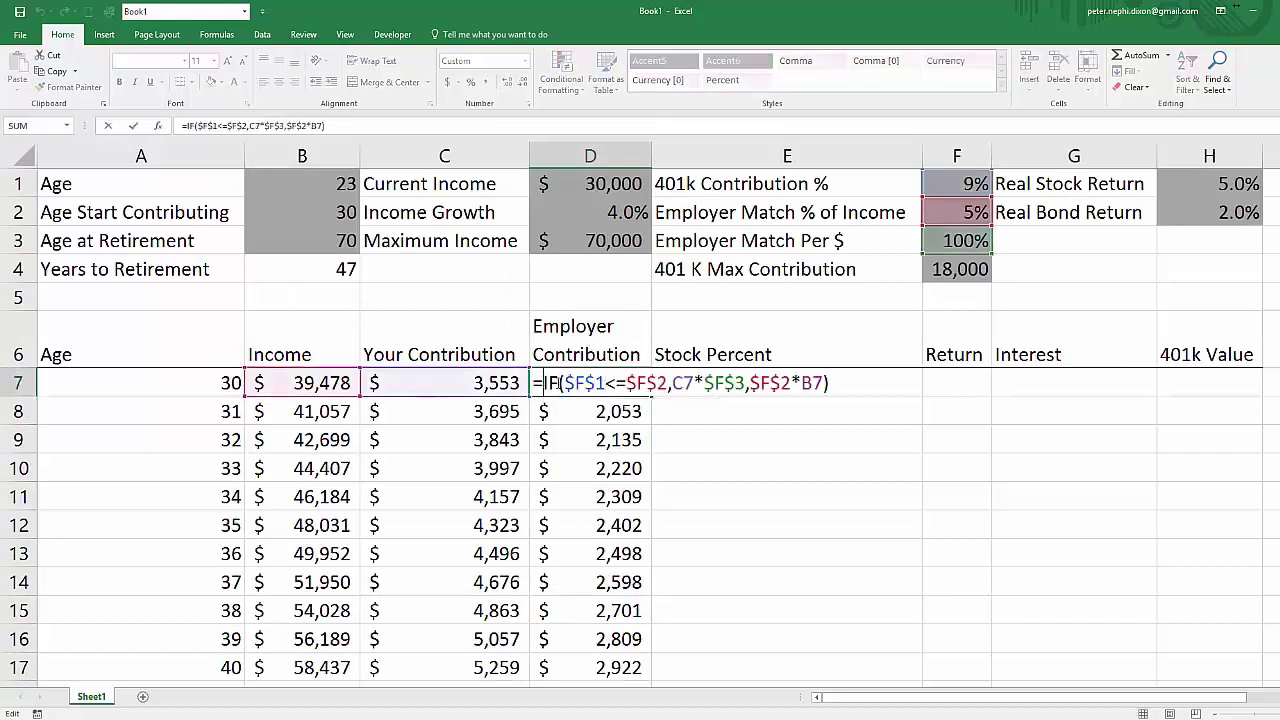
pyautogui.write('iferror(')
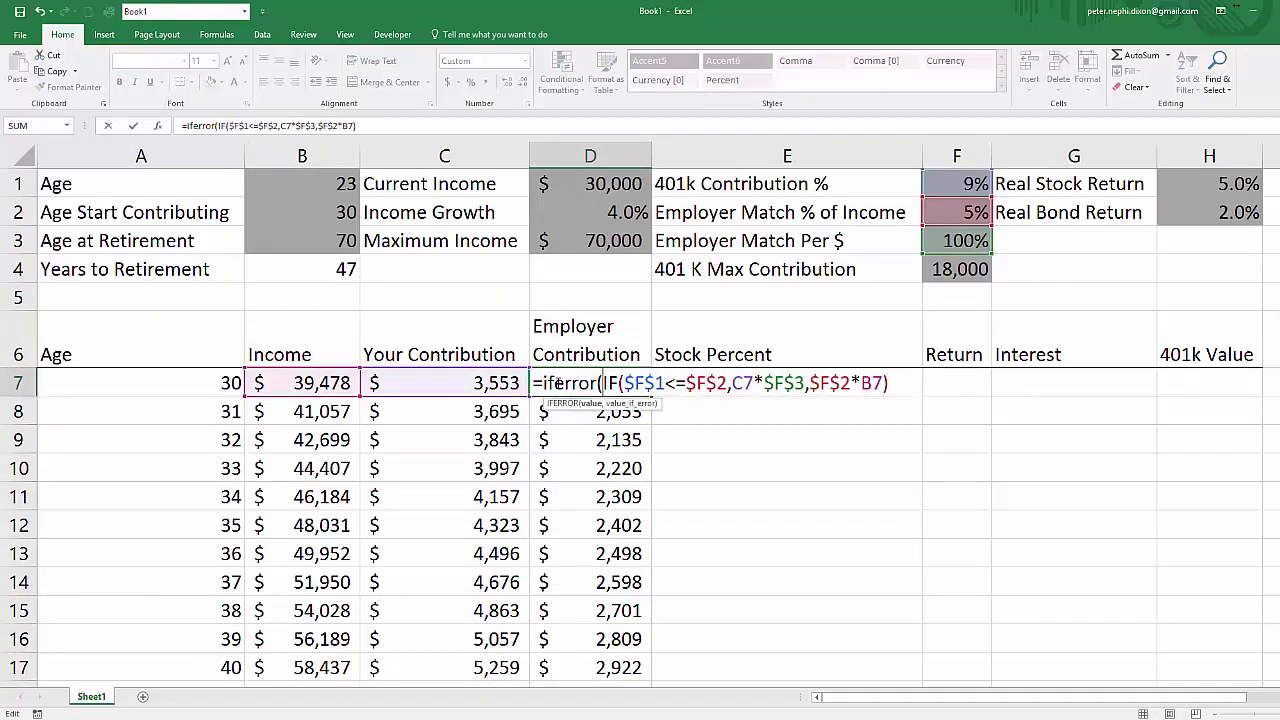
pyautogui.click(901, 390)
pyautogui.write(',"")')
pyautogui.press('Return')
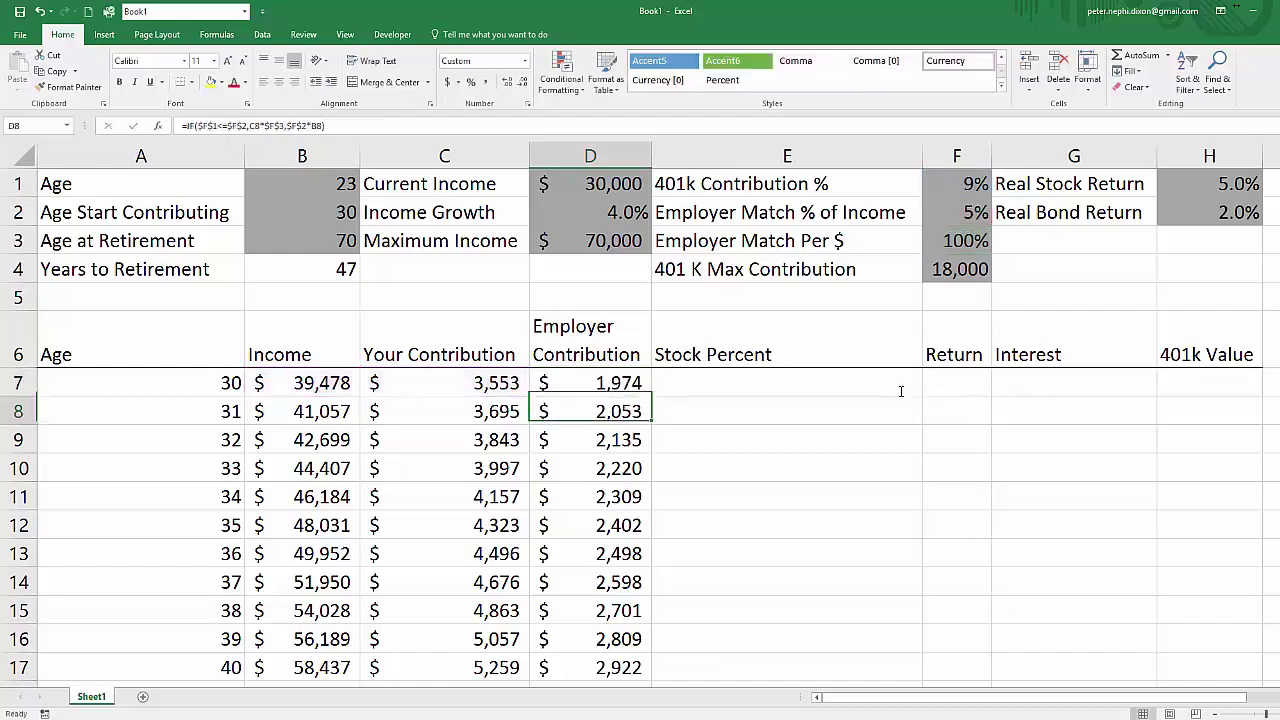
# - Fill the IFERROR formula from D7 down the Employer Contribution column and check the lower rows
pyautogui.click(609, 390)
pyautogui.doubleClick(651, 396)
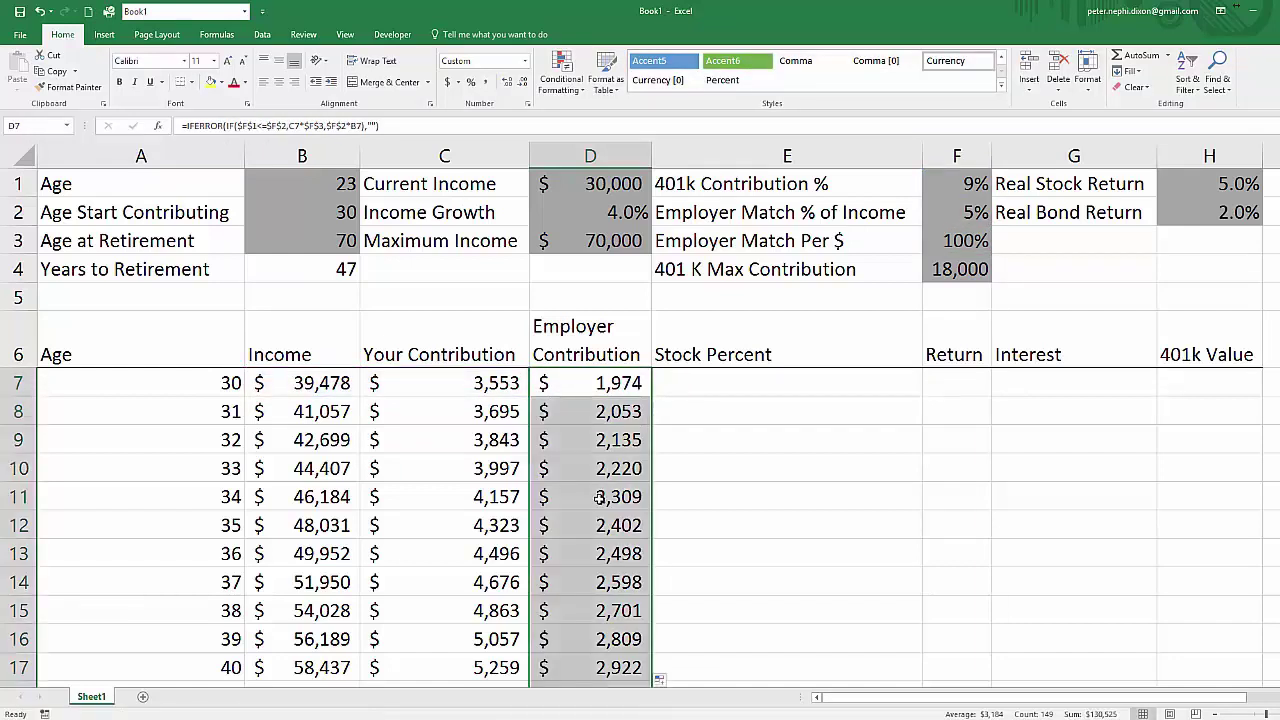
pyautogui.click(600, 497)
pyautogui.scroll(-6, 605, 497)
pyautogui.scroll(-5, 605, 497)
pyautogui.scroll(11, 605, 497)
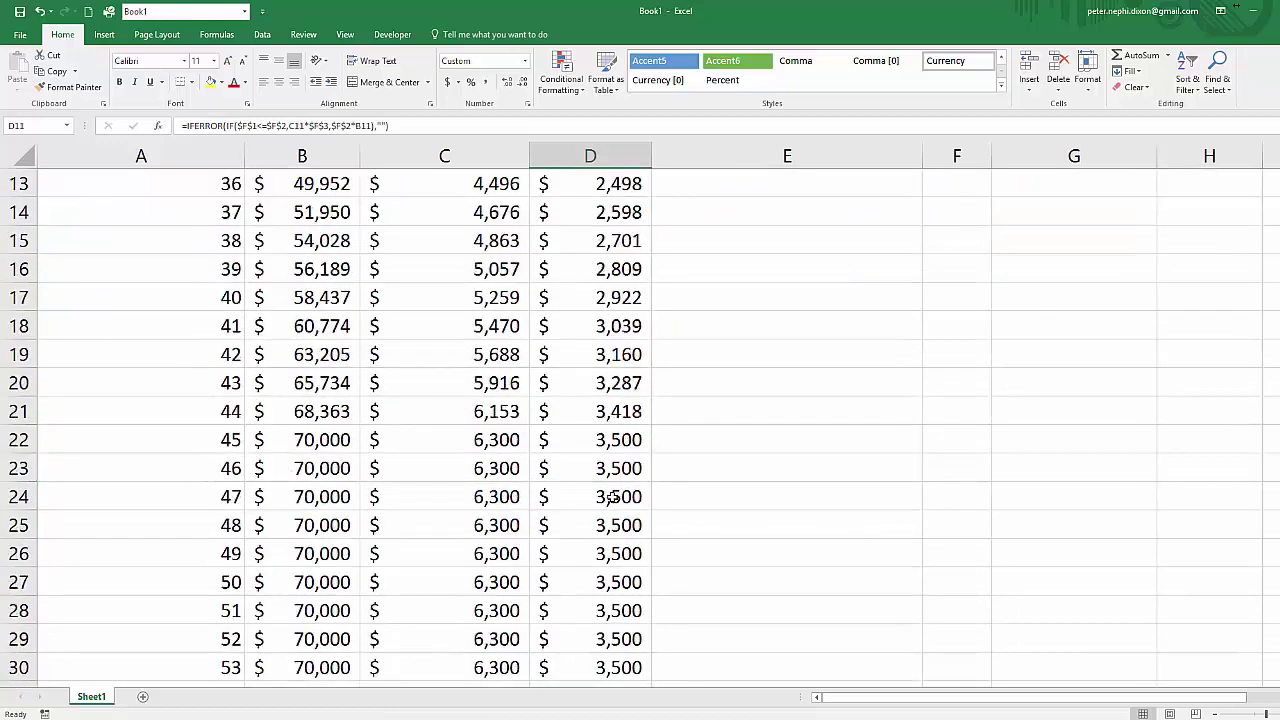
pyautogui.click(820, 410)
pyautogui.click(827, 383)
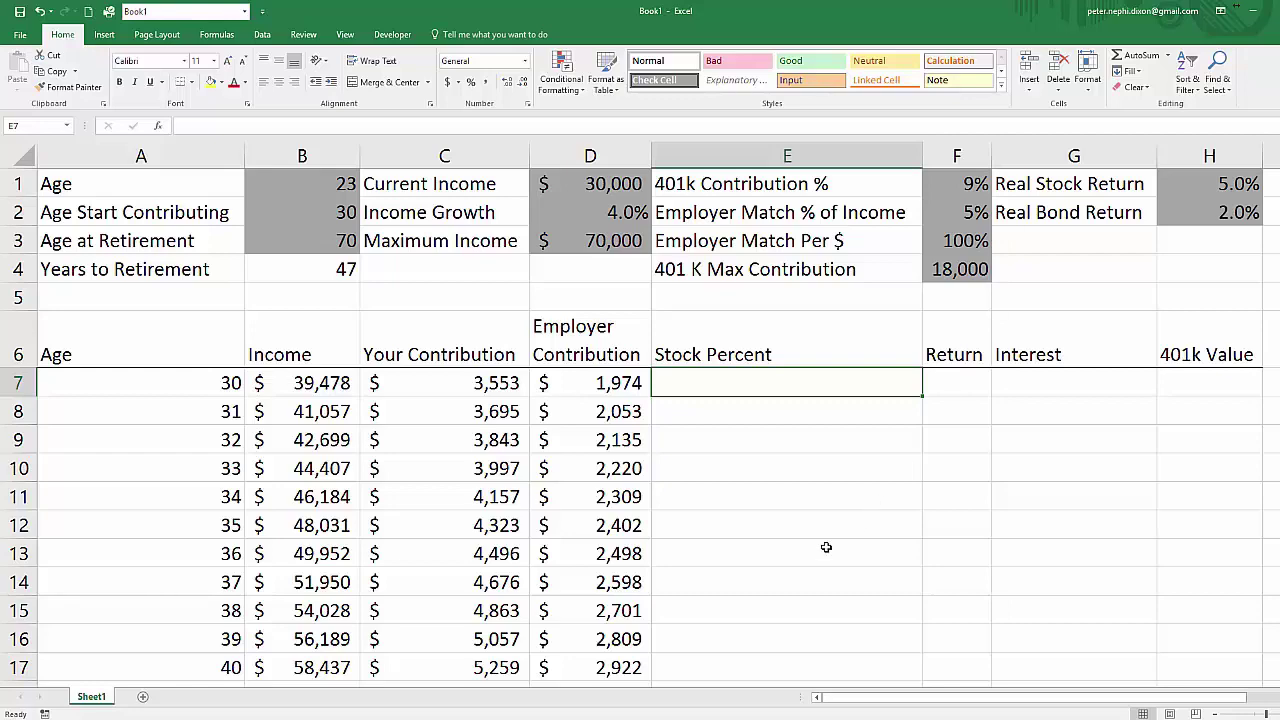
pyautogui.scroll(-3, 826, 547)
pyautogui.scroll(3, 826, 547)
pyautogui.scroll(-1, 826, 547)
pyautogui.scroll(1, 826, 547)
pyautogui.click(752, 435)
pyautogui.click(766, 400)
# - Enter the Stock Percent formula =($B$3-A7)/($B$3-$B$2) in E7
pyautogui.click(766, 383)
pyautogui.write('=')
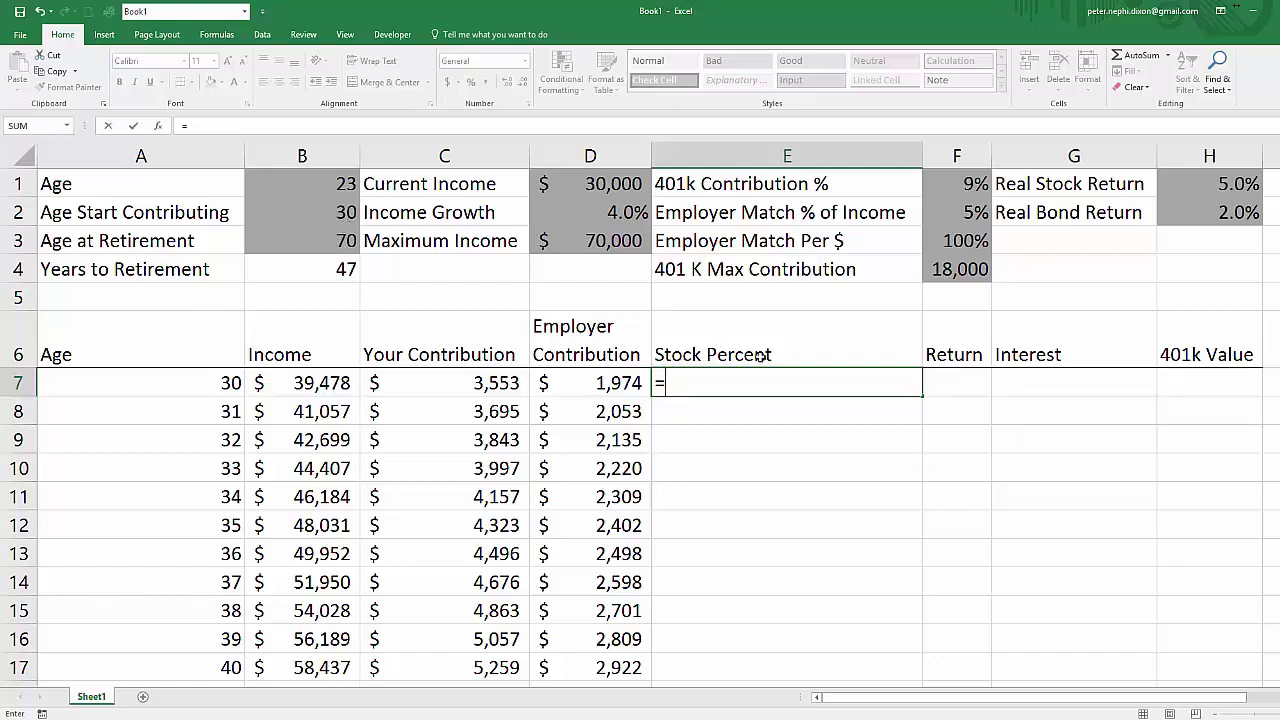
pyautogui.write('(')
pyautogui.click(340, 242)
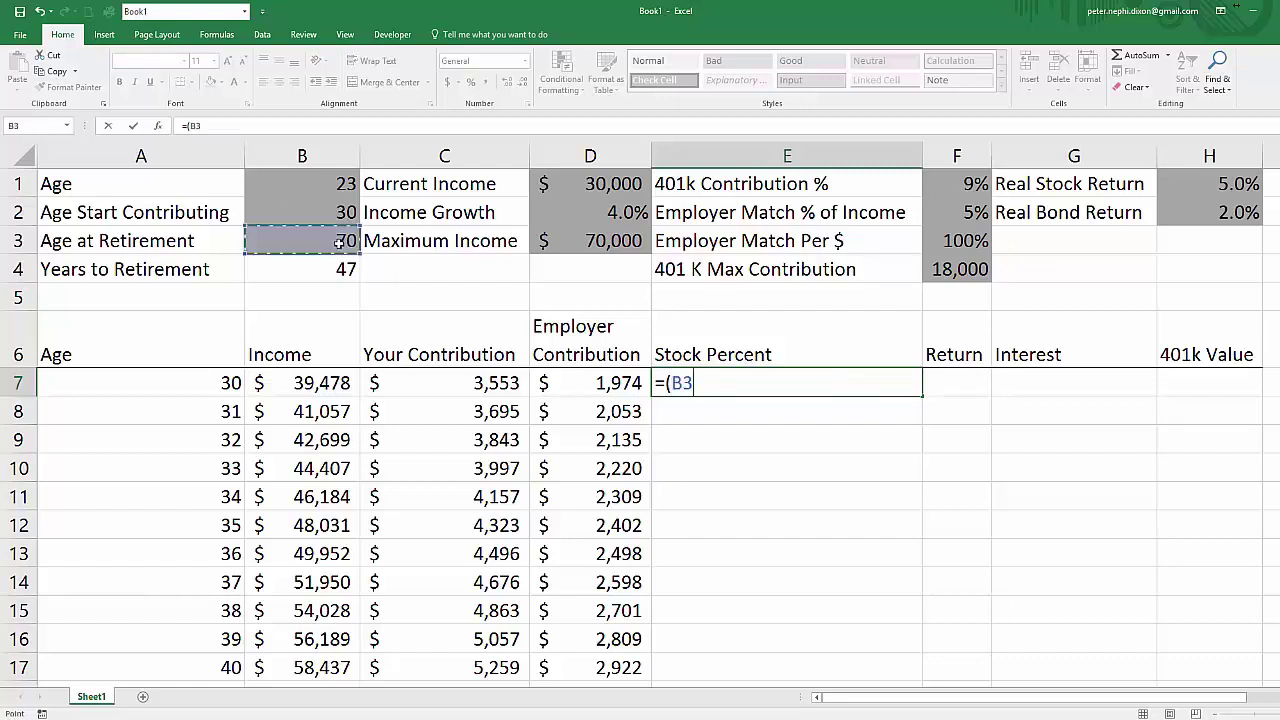
pyautogui.press('F4')
pyautogui.write('-')
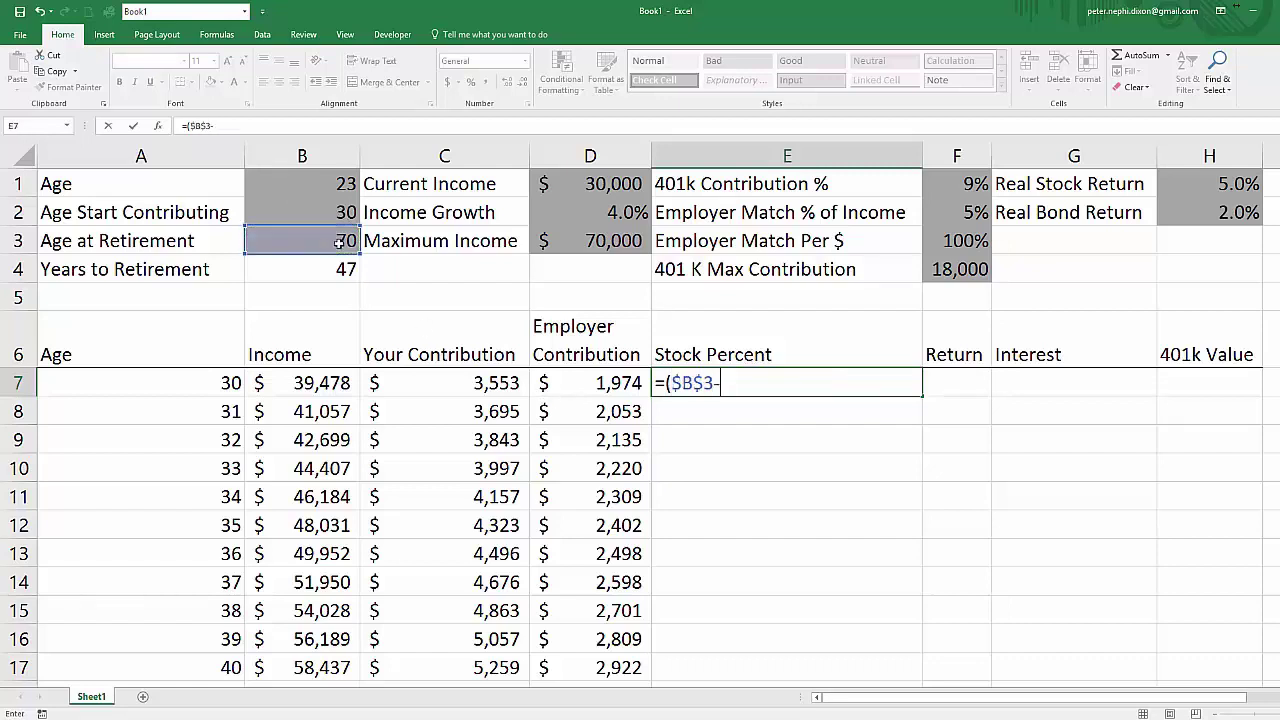
pyautogui.click(207, 383)
pyautogui.write(')')
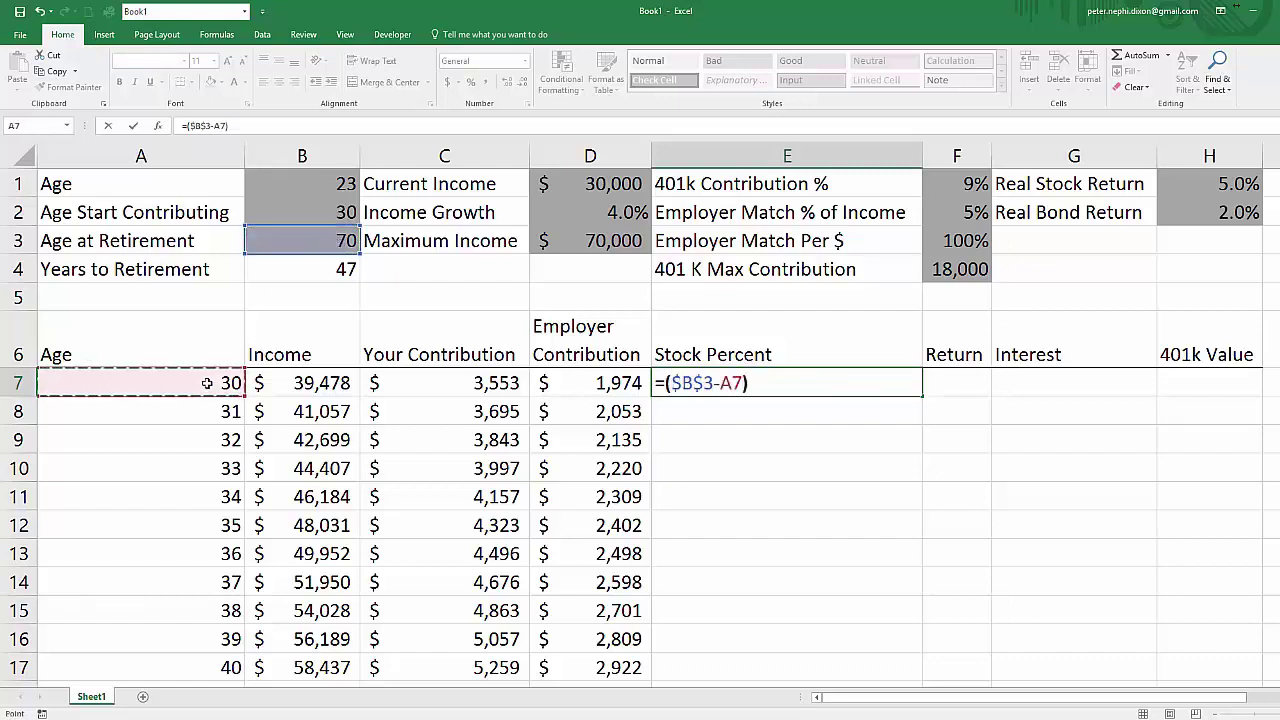
pyautogui.write('/(')
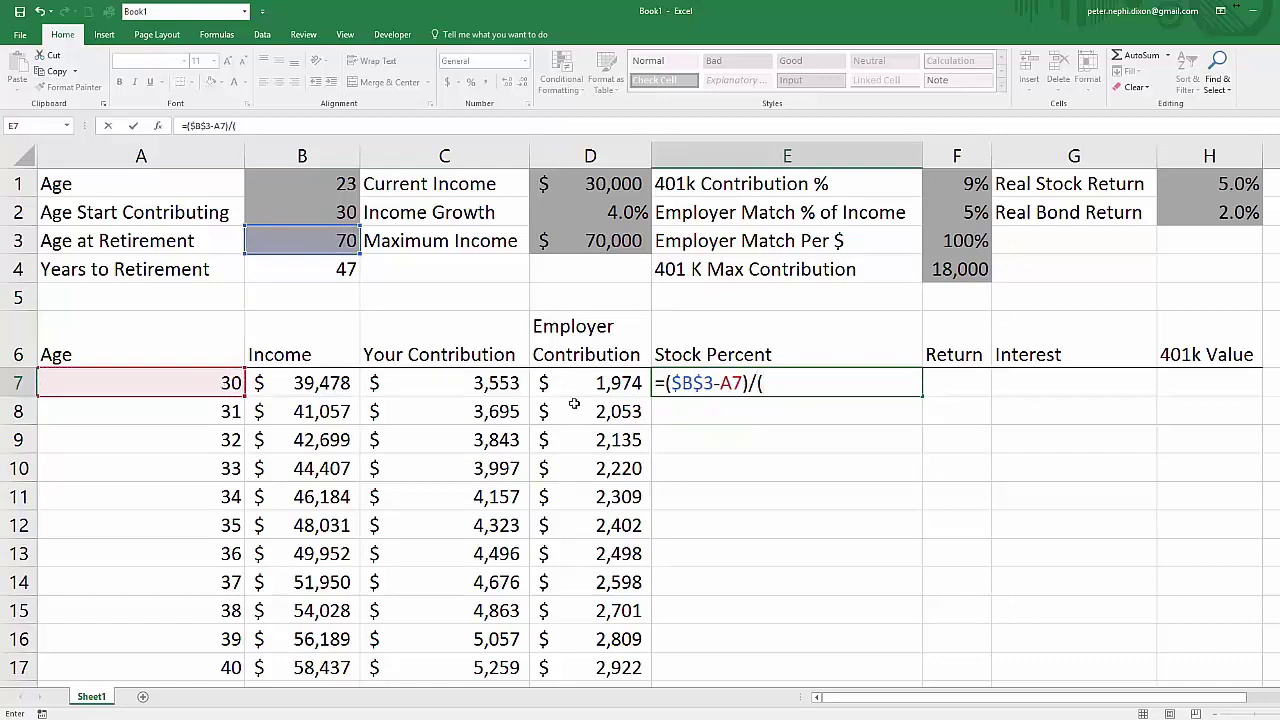
pyautogui.click(342, 242)
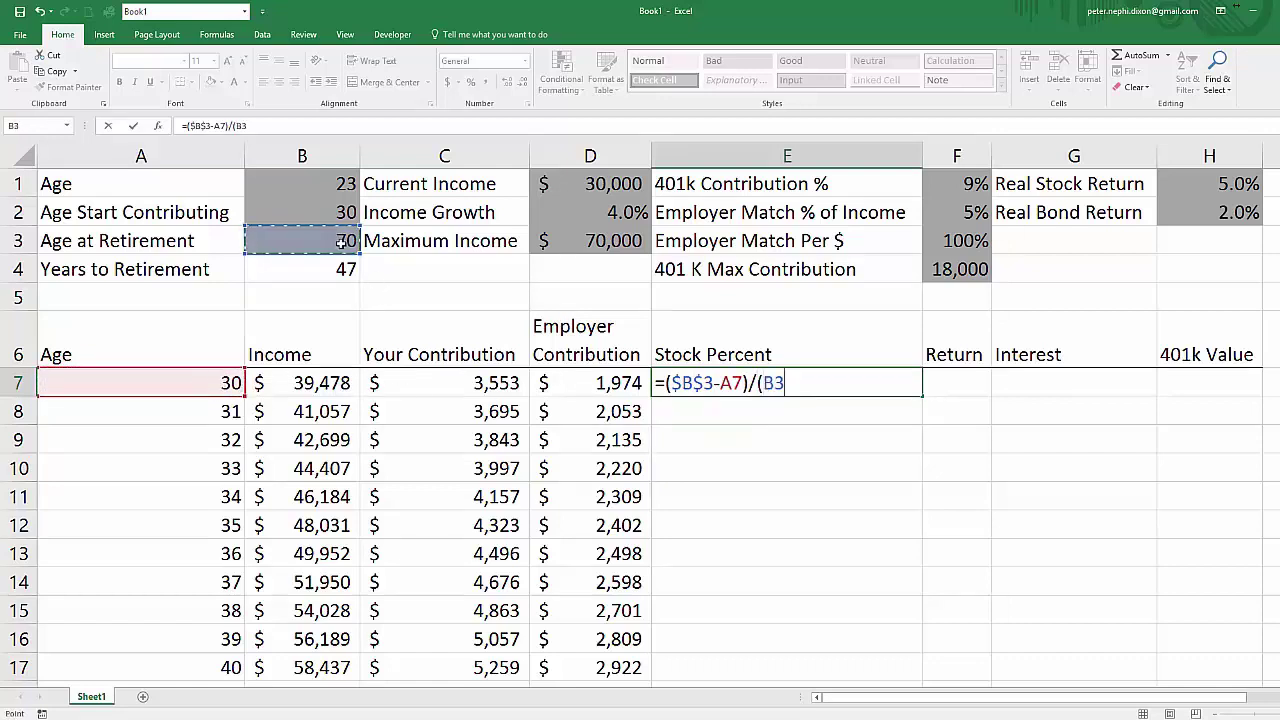
pyautogui.press('F4')
pyautogui.write('-')
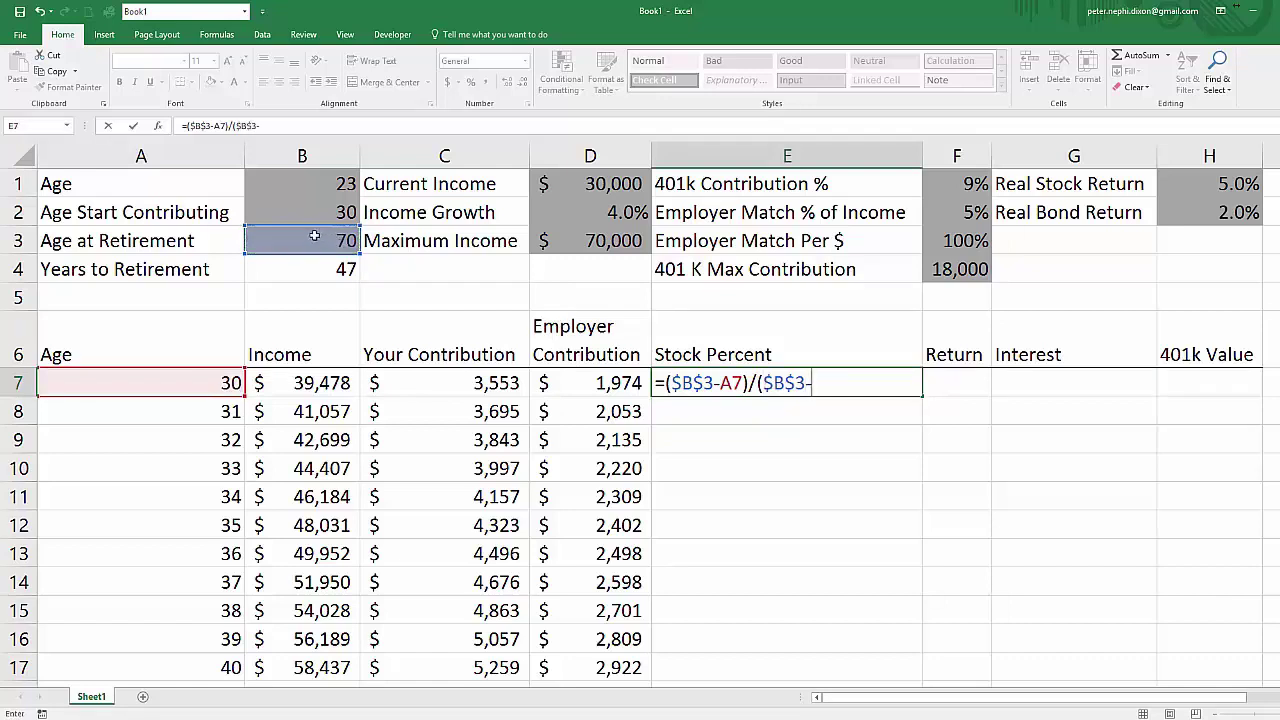
pyautogui.click(314, 215)
pyautogui.press('F4')
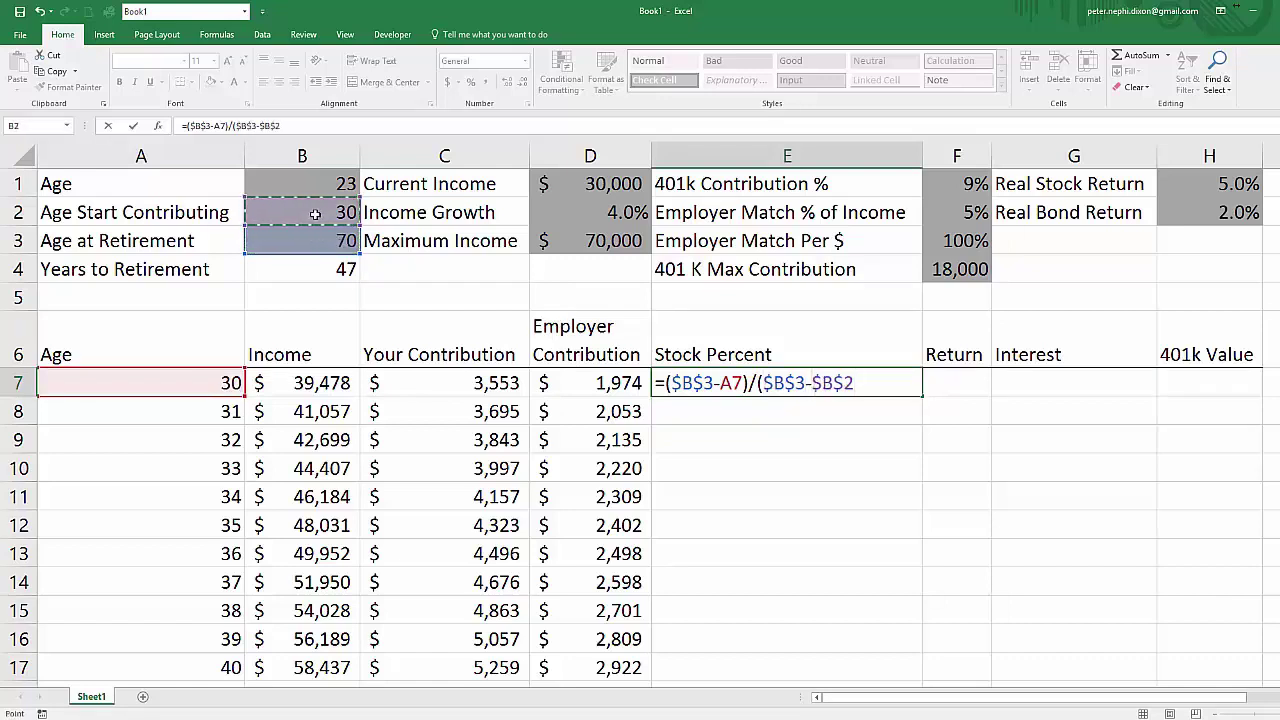
pyautogui.write(')')
pyautogui.press('Return')
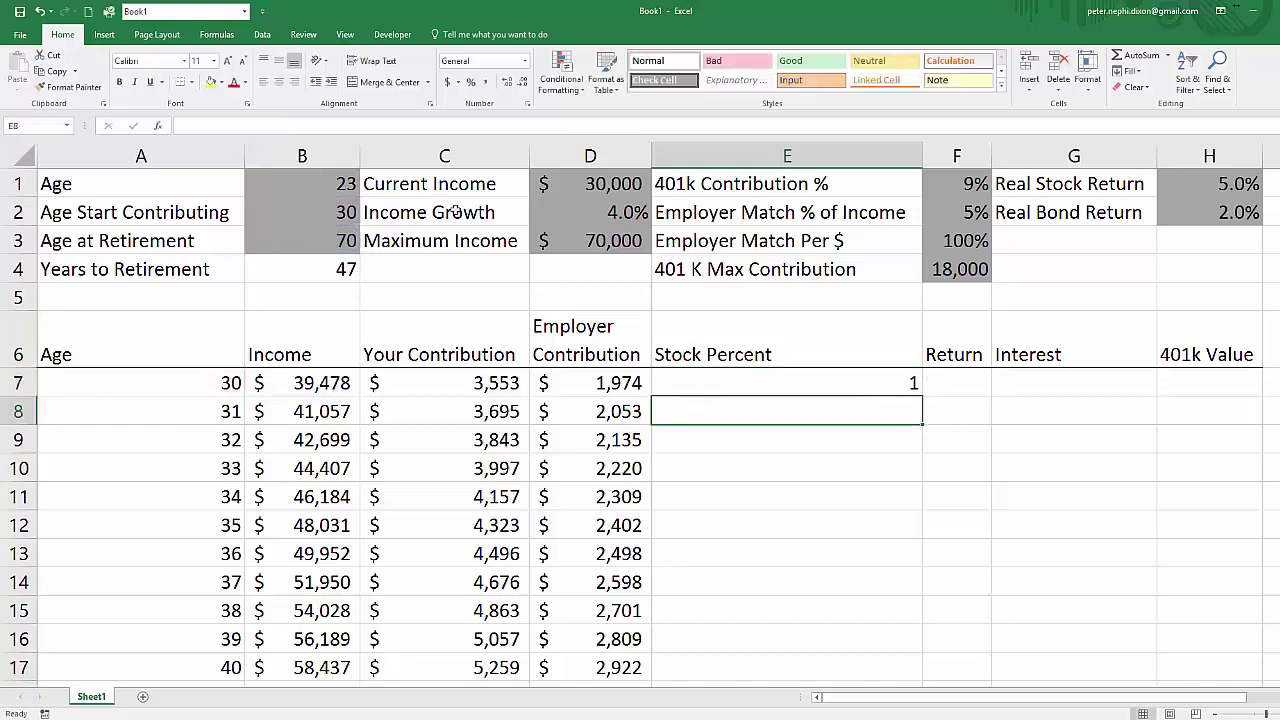
# - Format E7 as a percentage and fill its formula down the Stock Percent column, checking the rows around and past the retirement age
pyautogui.click(730, 380)
pyautogui.click(459, 82)
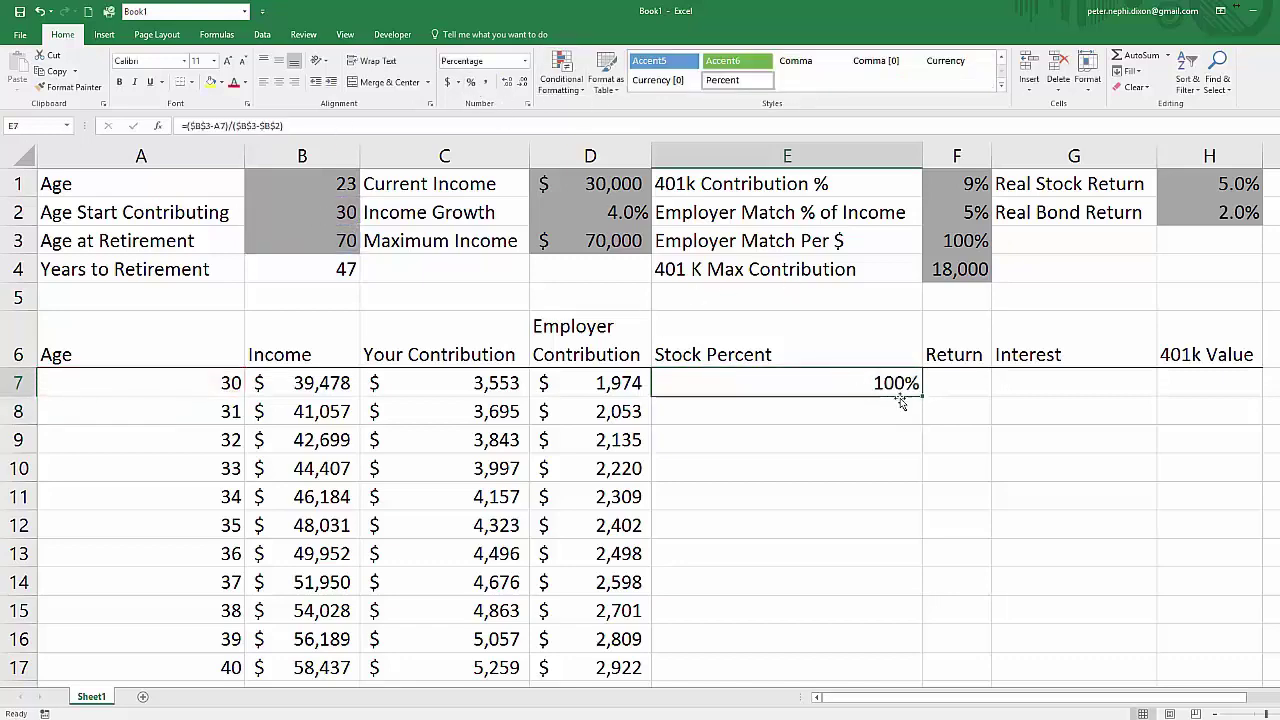
pyautogui.doubleClick(922, 397)
pyautogui.scroll(-2, 860, 463)
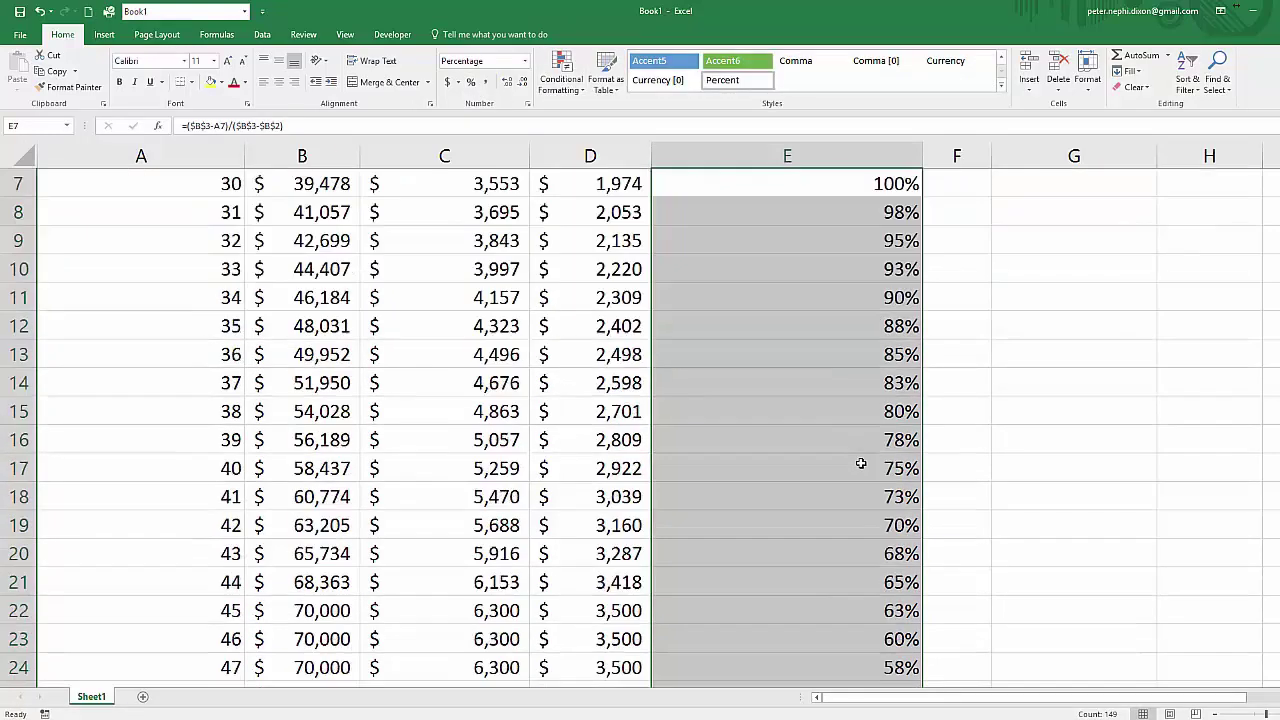
pyautogui.scroll(-9, 860, 463)
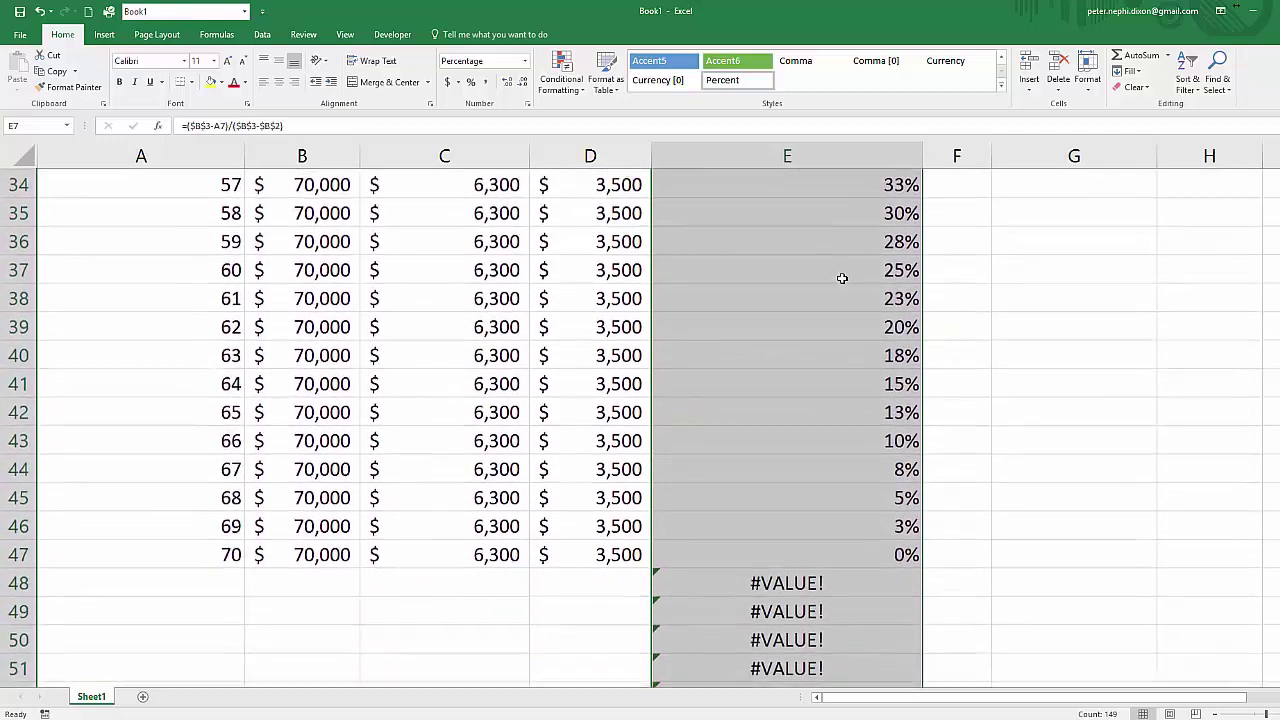
pyautogui.click(857, 560)
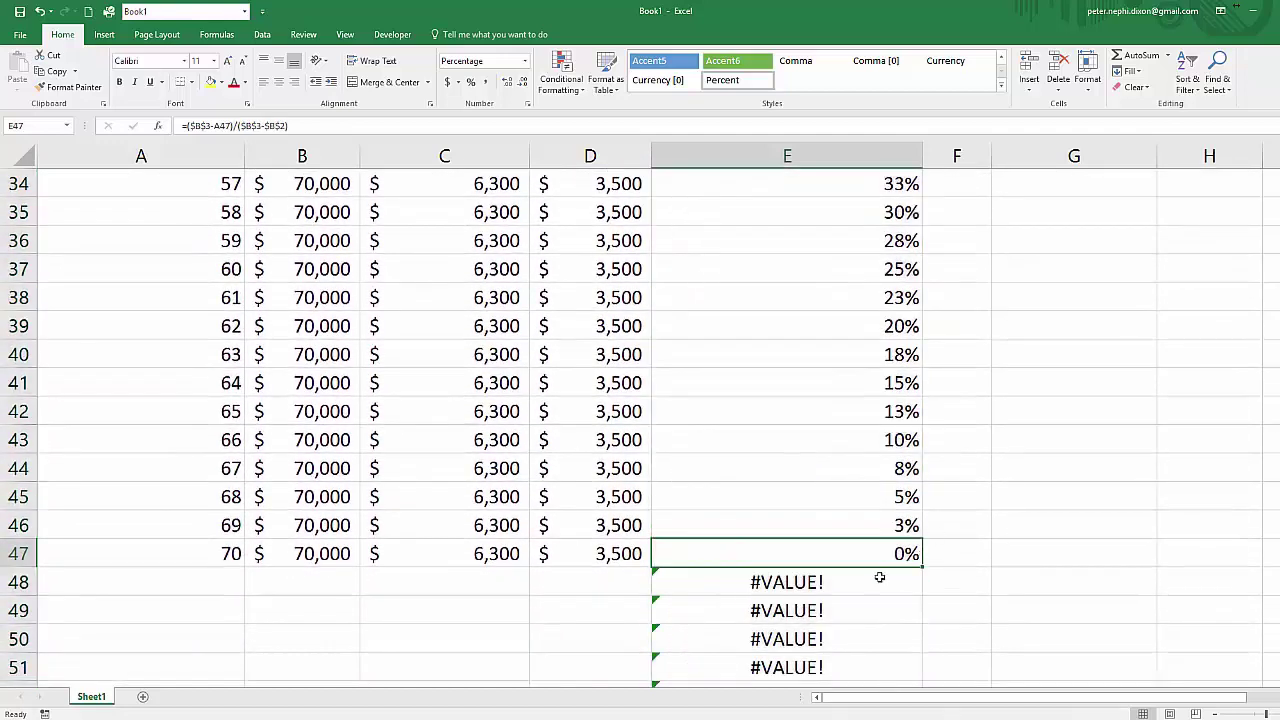
pyautogui.click(808, 582)
pyautogui.scroll(-3, 810, 530)
pyautogui.scroll(14, 802, 512)
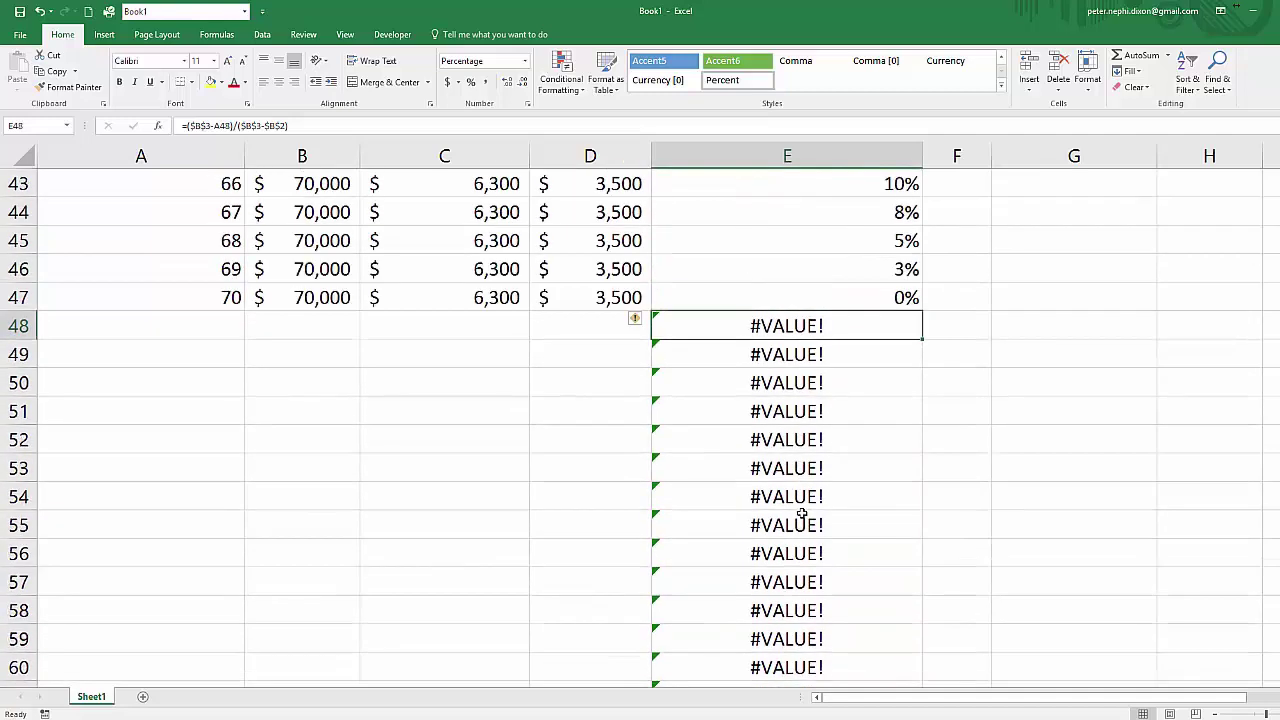
# - Wrap the E7 stock percent formula in IFERROR, returning an empty string on error
pyautogui.doubleClick(805, 381)
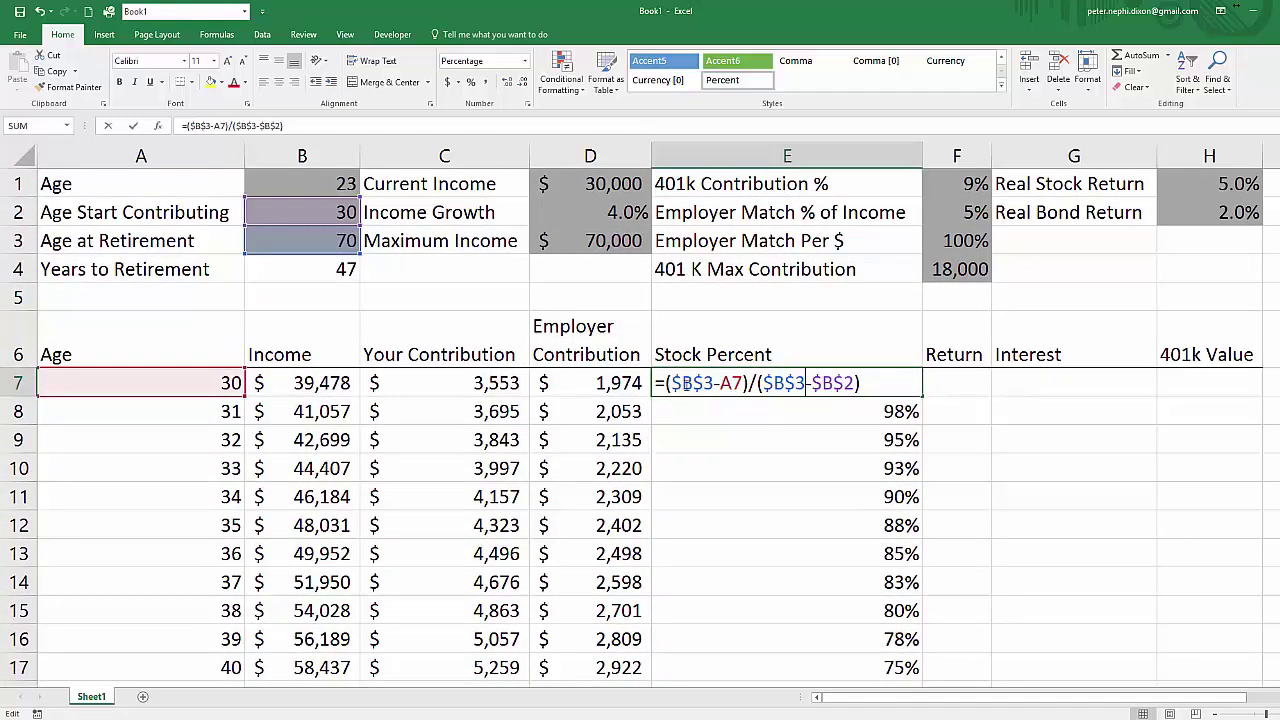
pyautogui.press('Home')
pyautogui.press('Right')
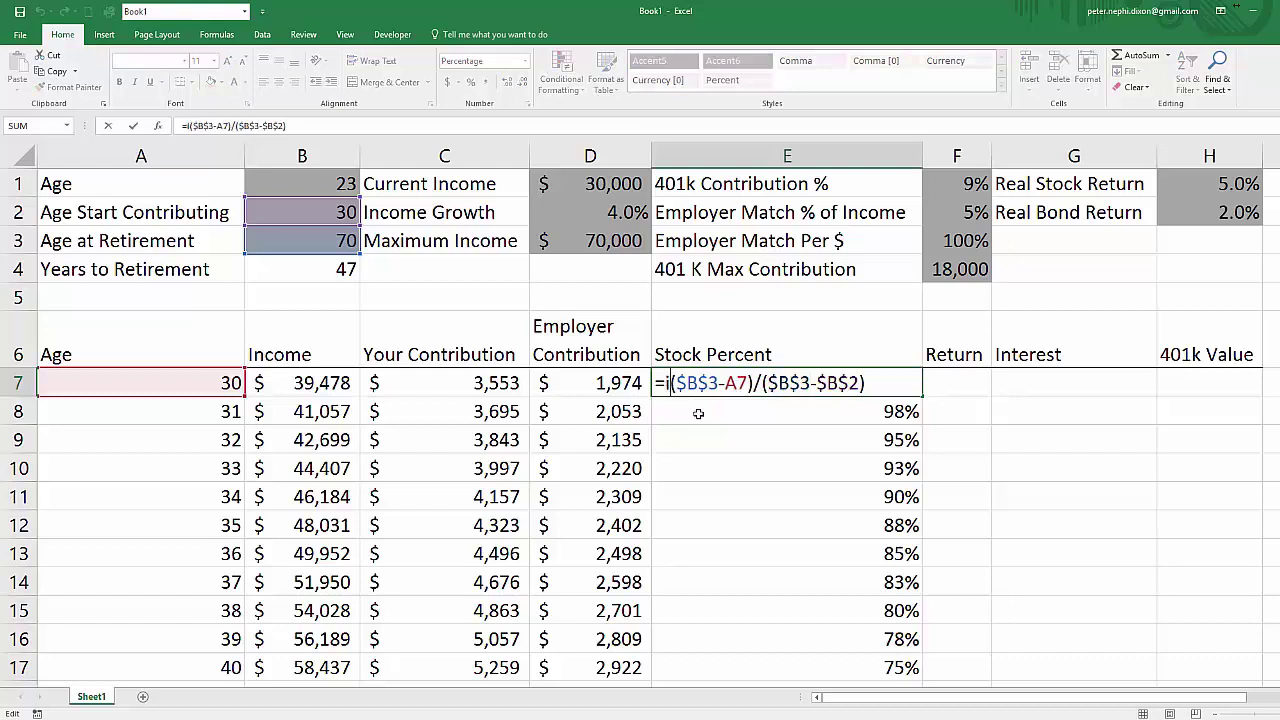
pyautogui.write('iferror(')
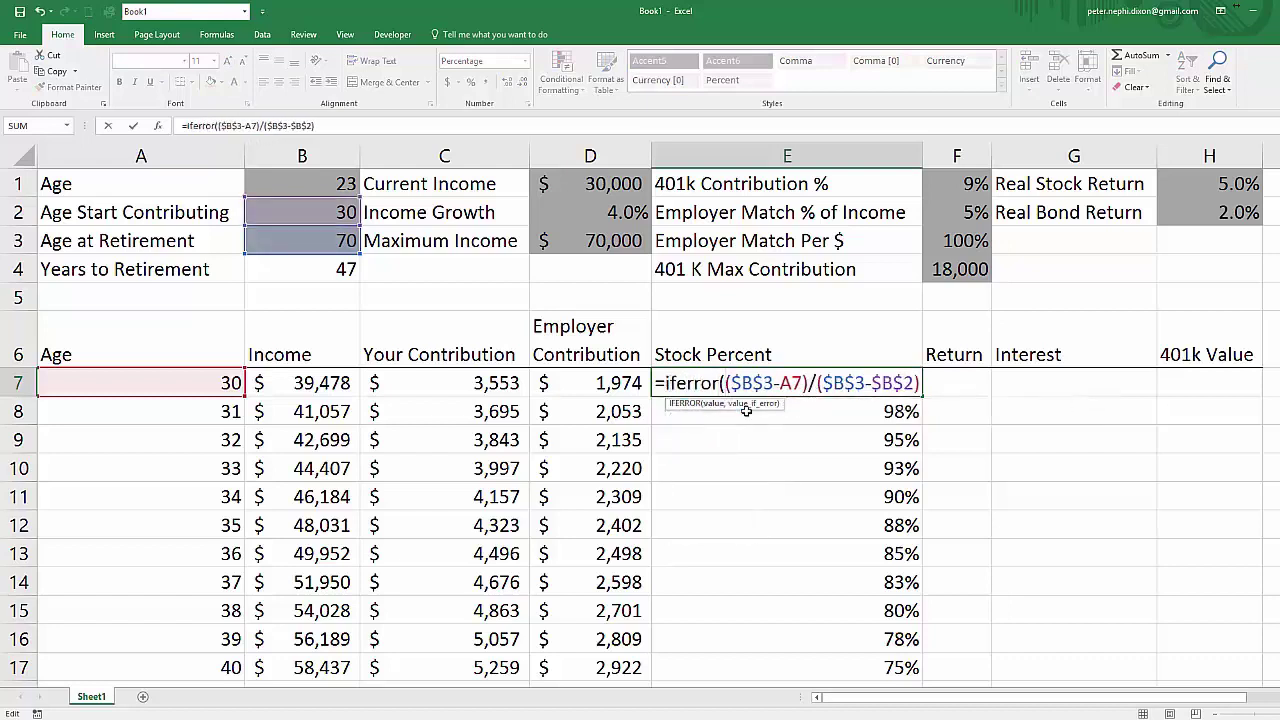
pyautogui.write(',"")')
pyautogui.press('Return')
# - Fill the IFERROR formula from E7 down the Stock Percent column and check the lower rows
pyautogui.click(855, 384)
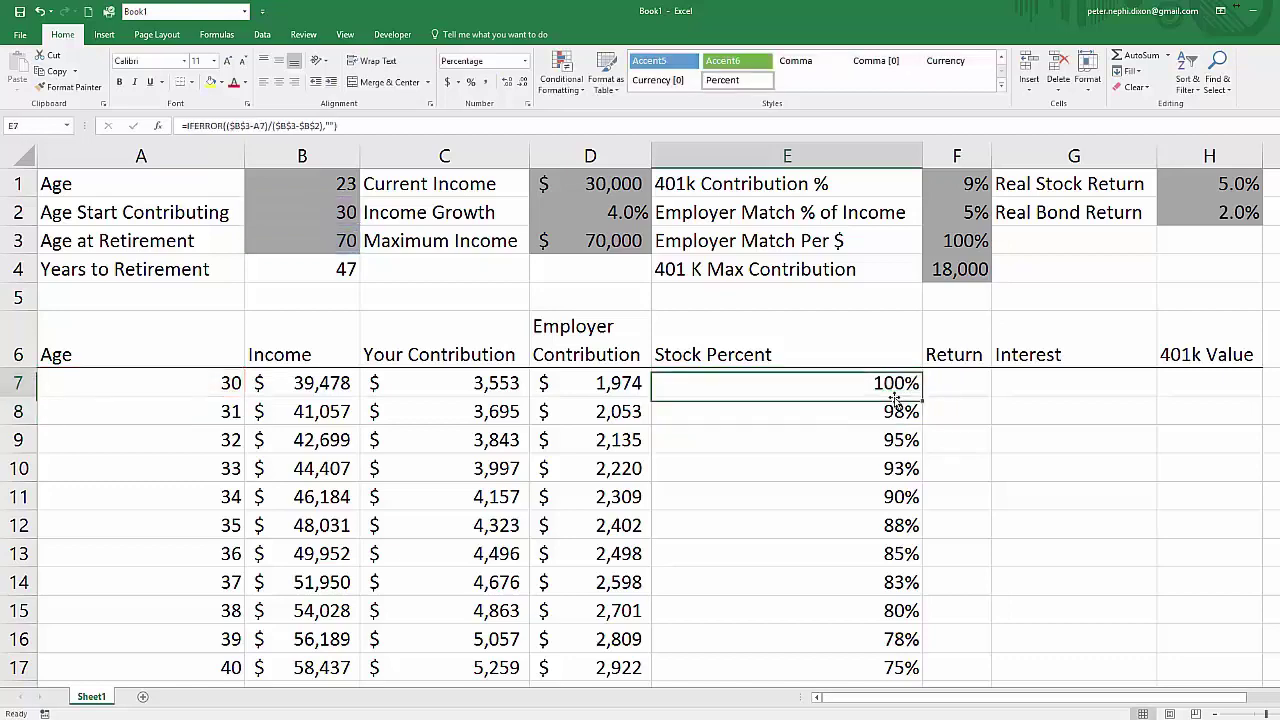
pyautogui.doubleClick(922, 394)
pyautogui.click(895, 440)
pyautogui.scroll(-10, 882, 517)
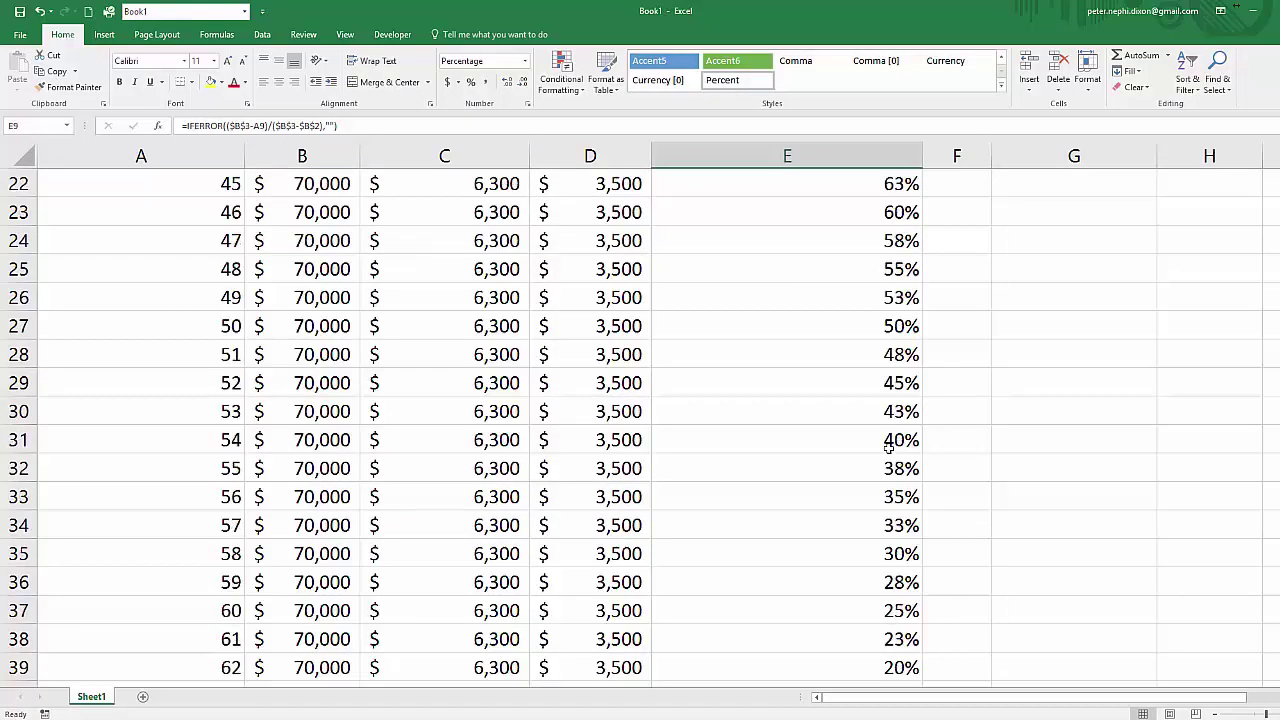
pyautogui.scroll(10, 888, 610)
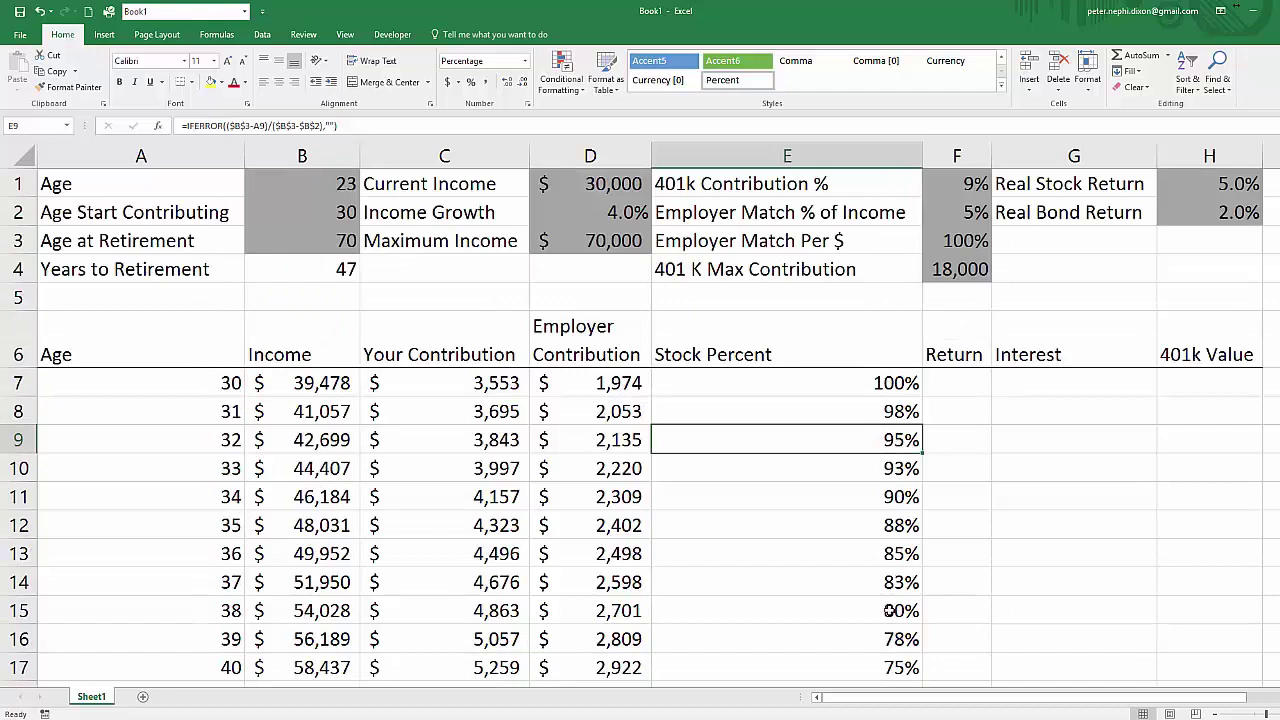
# - Enter the Return formula =E7*$H$1+(1-E7)*$H$2 in F7, weighting the real stock and bond returns by stock percent
pyautogui.click(940, 382)
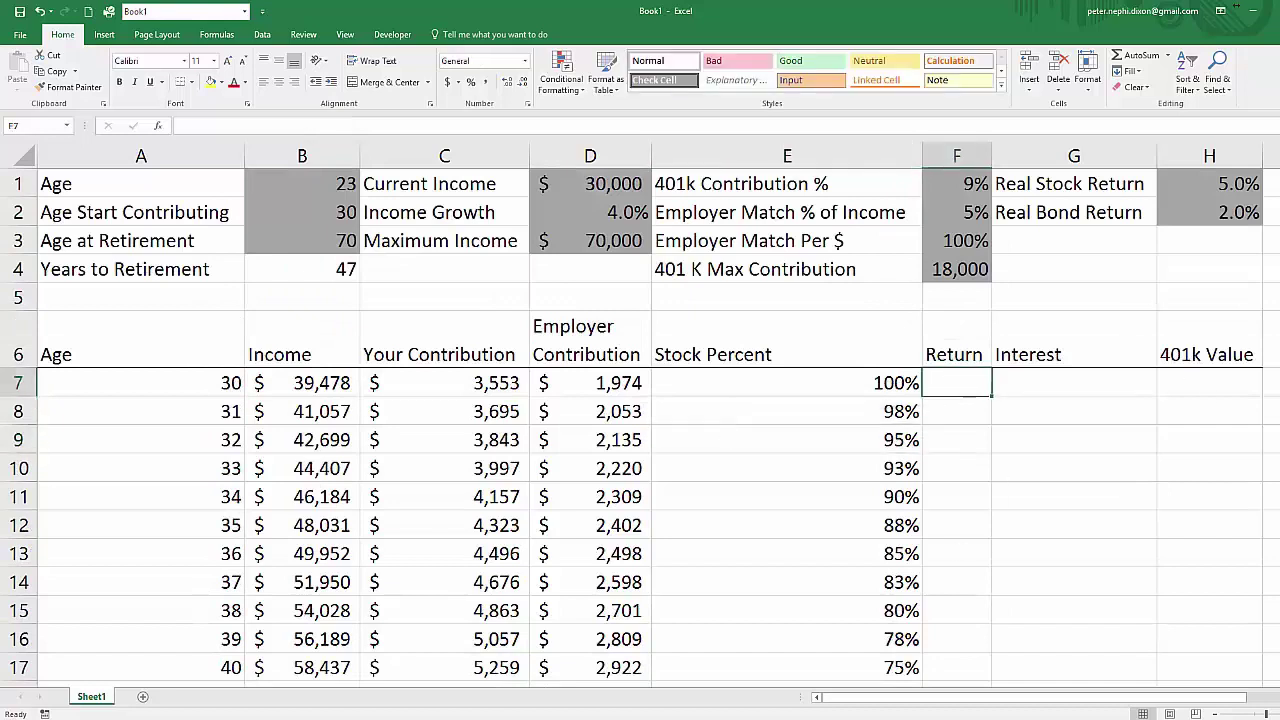
pyautogui.write('=')
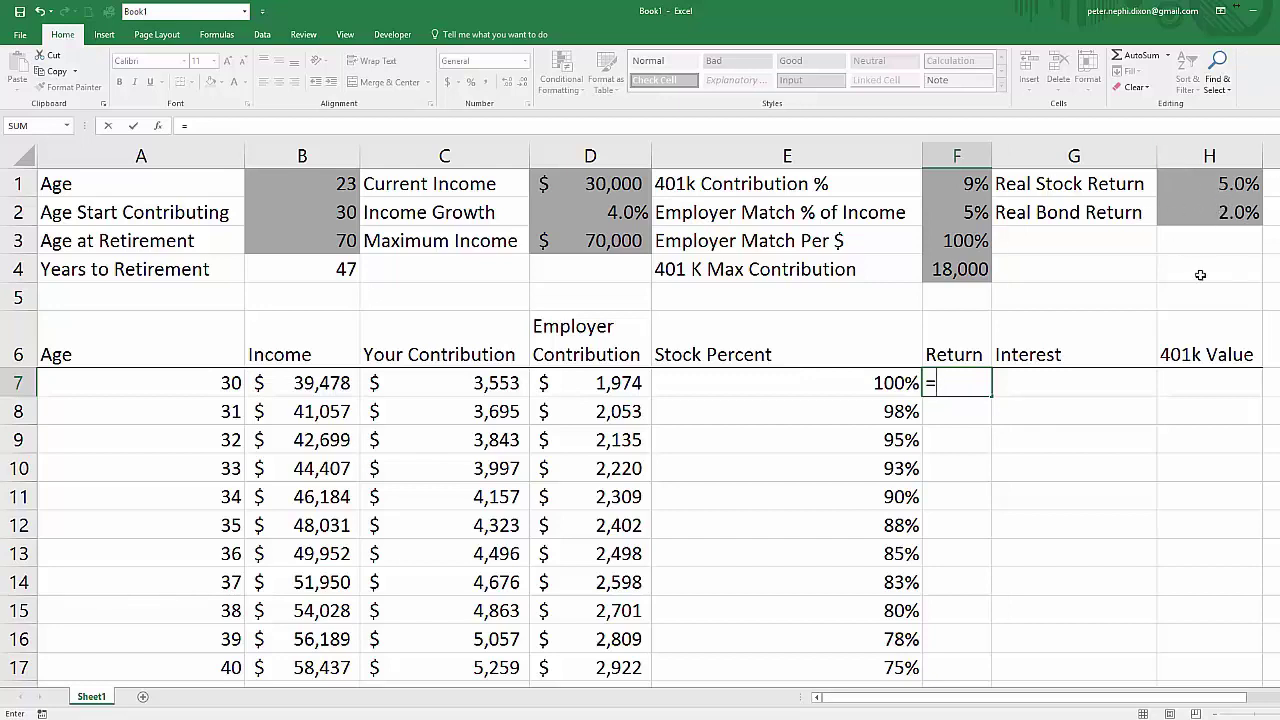
pyautogui.press('Left')
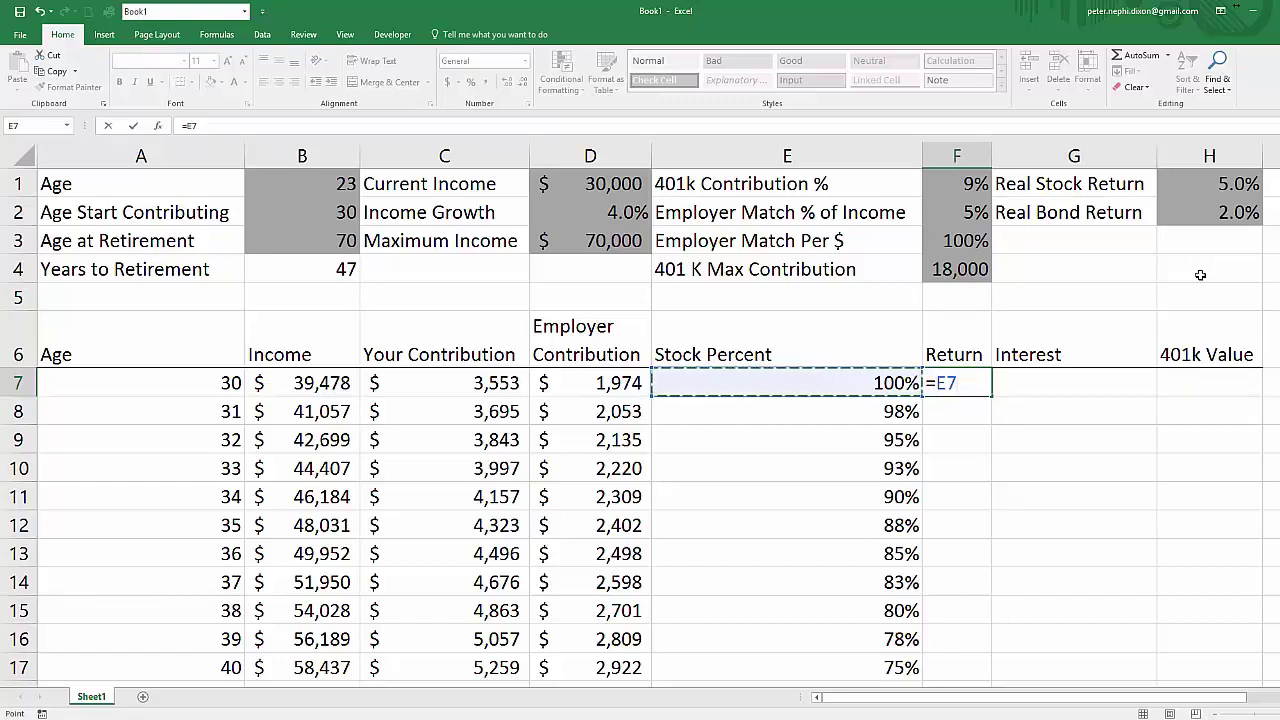
pyautogui.write('*')
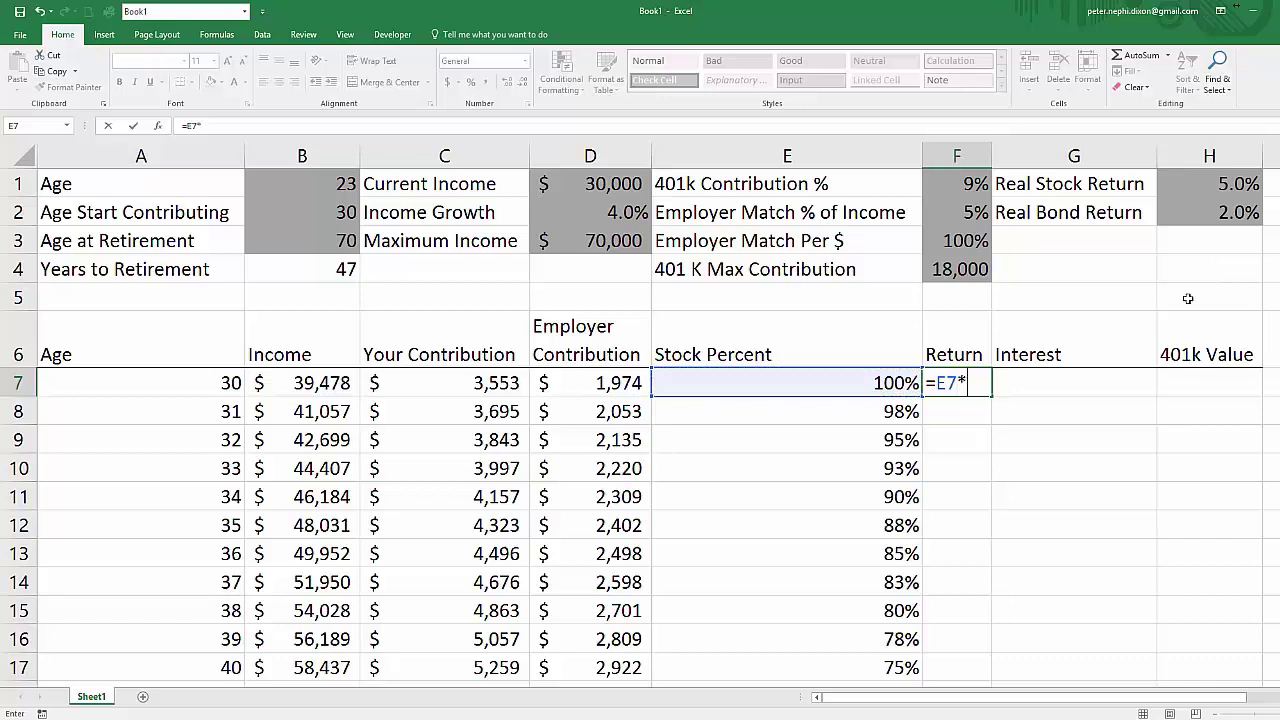
pyautogui.click(1224, 185)
pyautogui.press('F4')
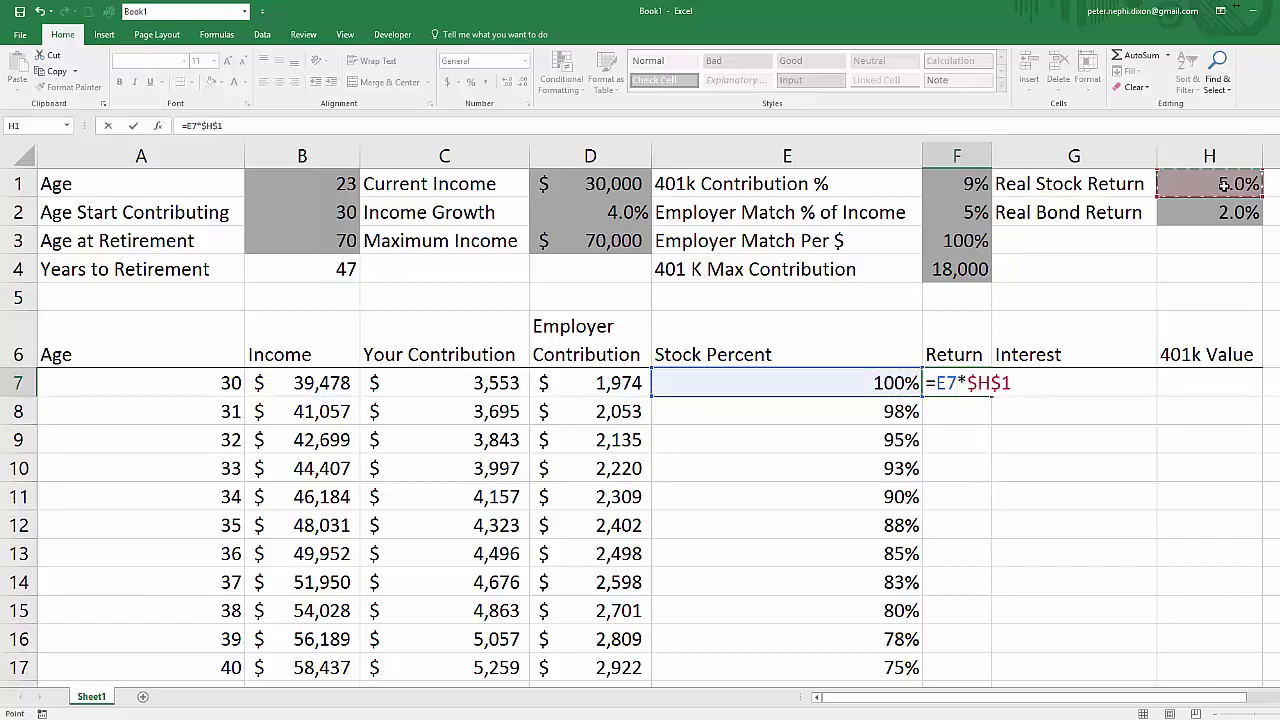
pyautogui.write('+')
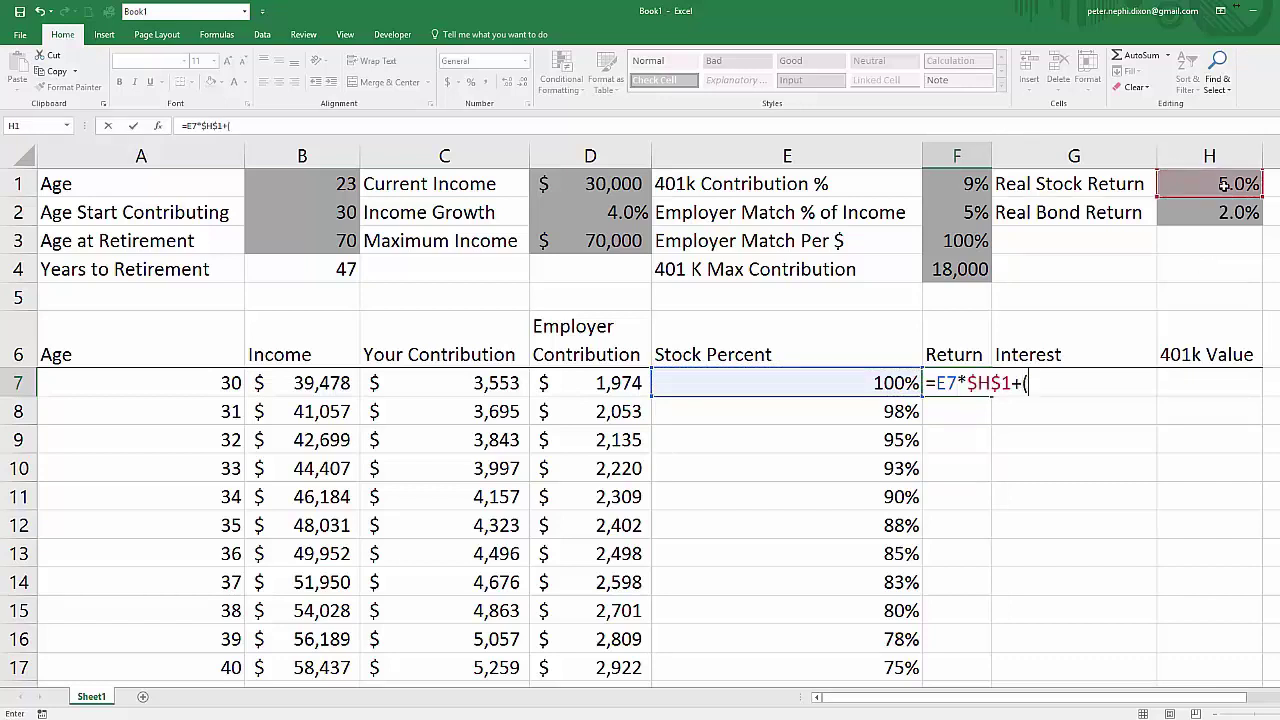
pyautogui.write('(1-')
pyautogui.click(873, 382)
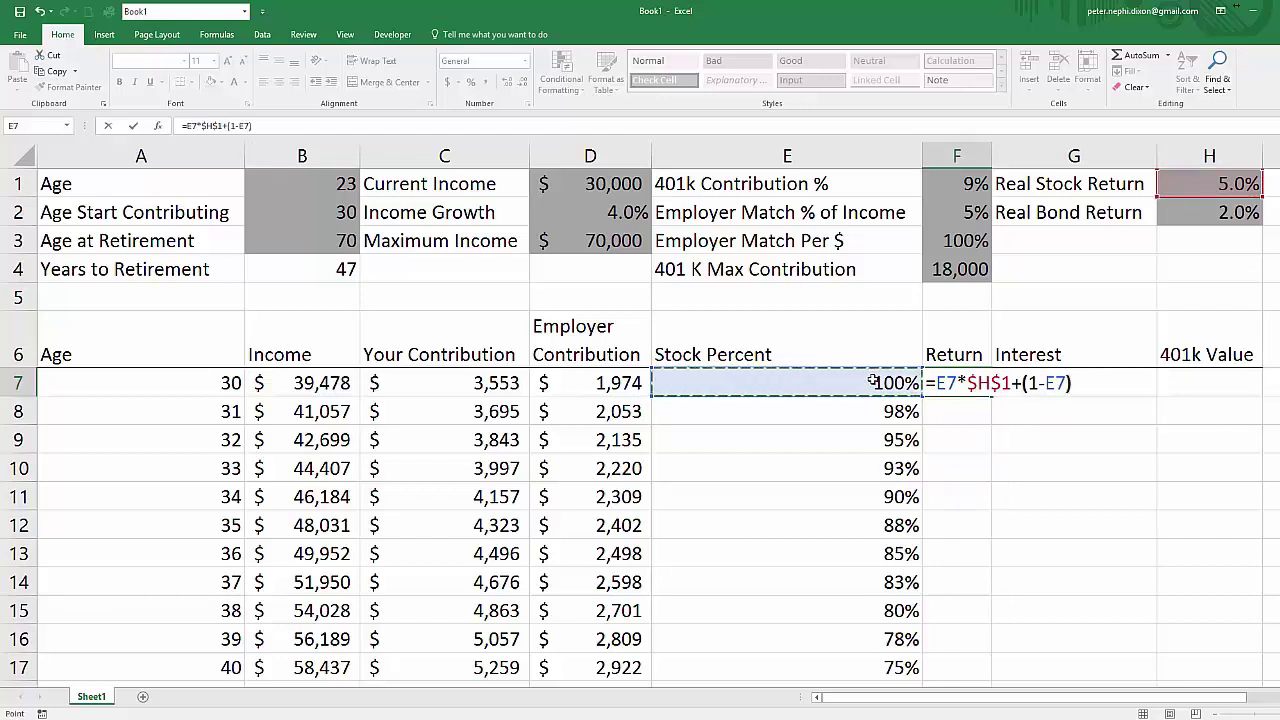
pyautogui.write(')')
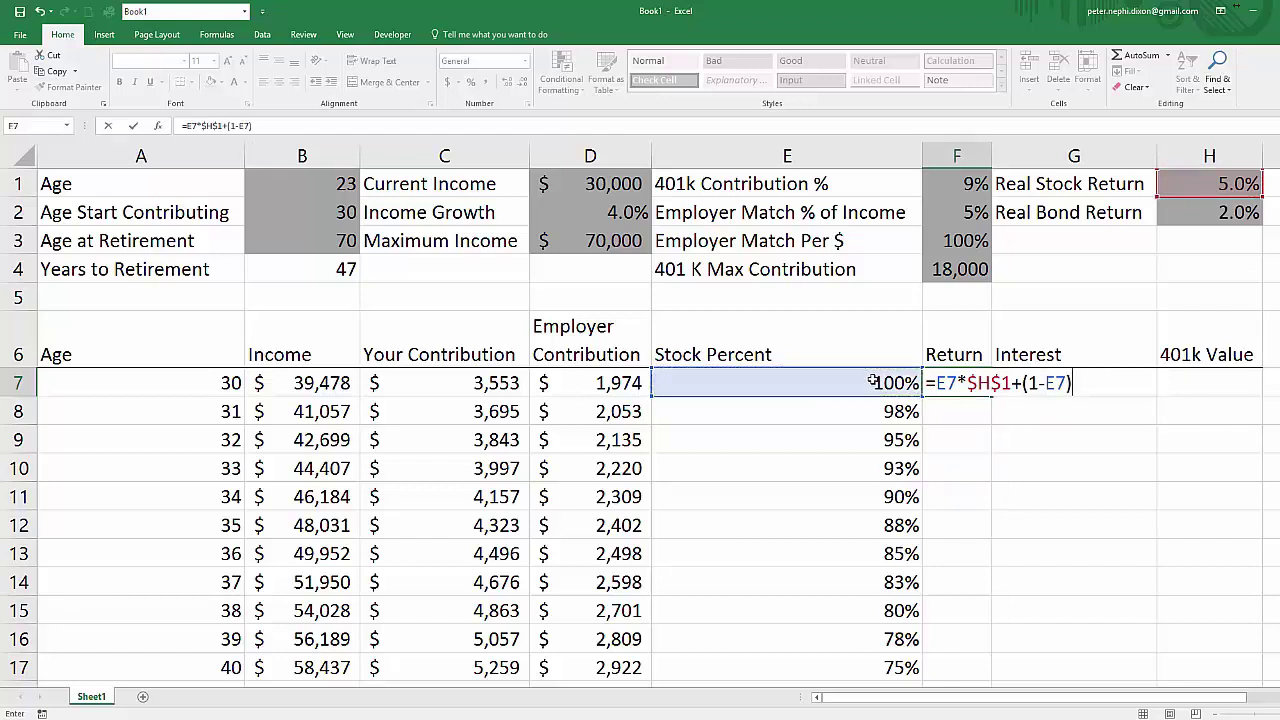
pyautogui.write('*')
pyautogui.click(1238, 218)
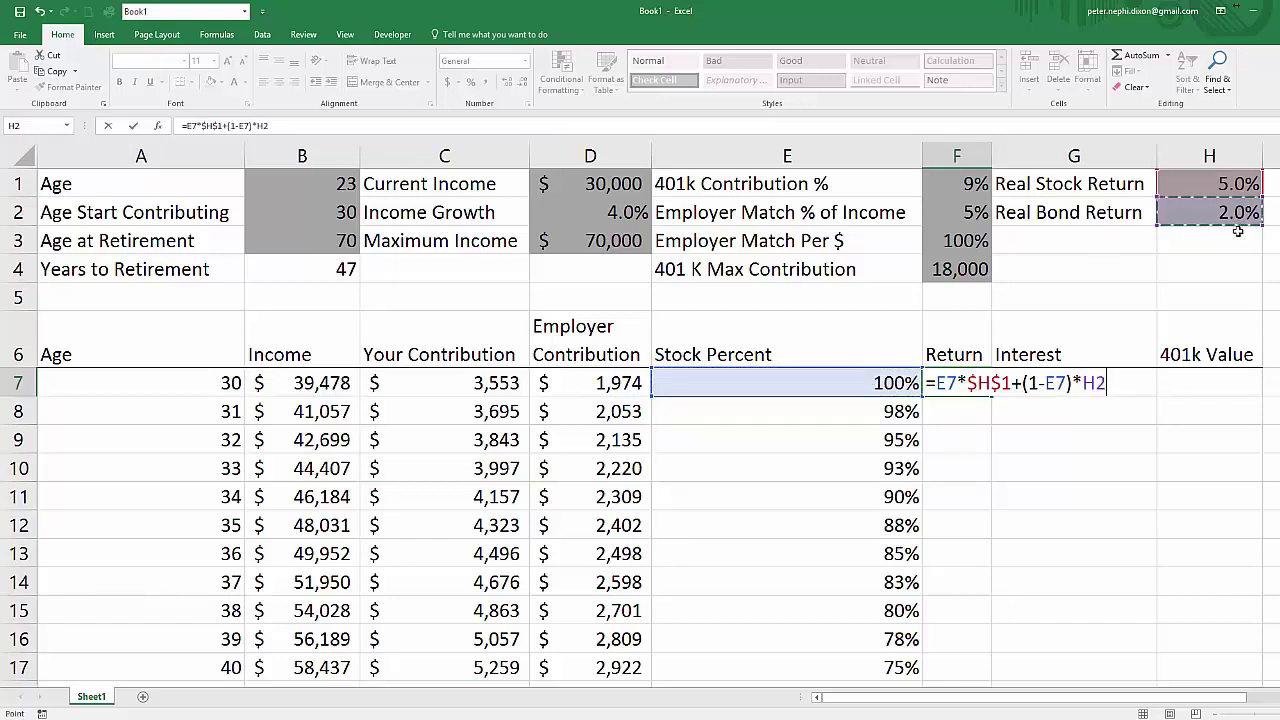
pyautogui.press('F4')
pyautogui.press('Return')
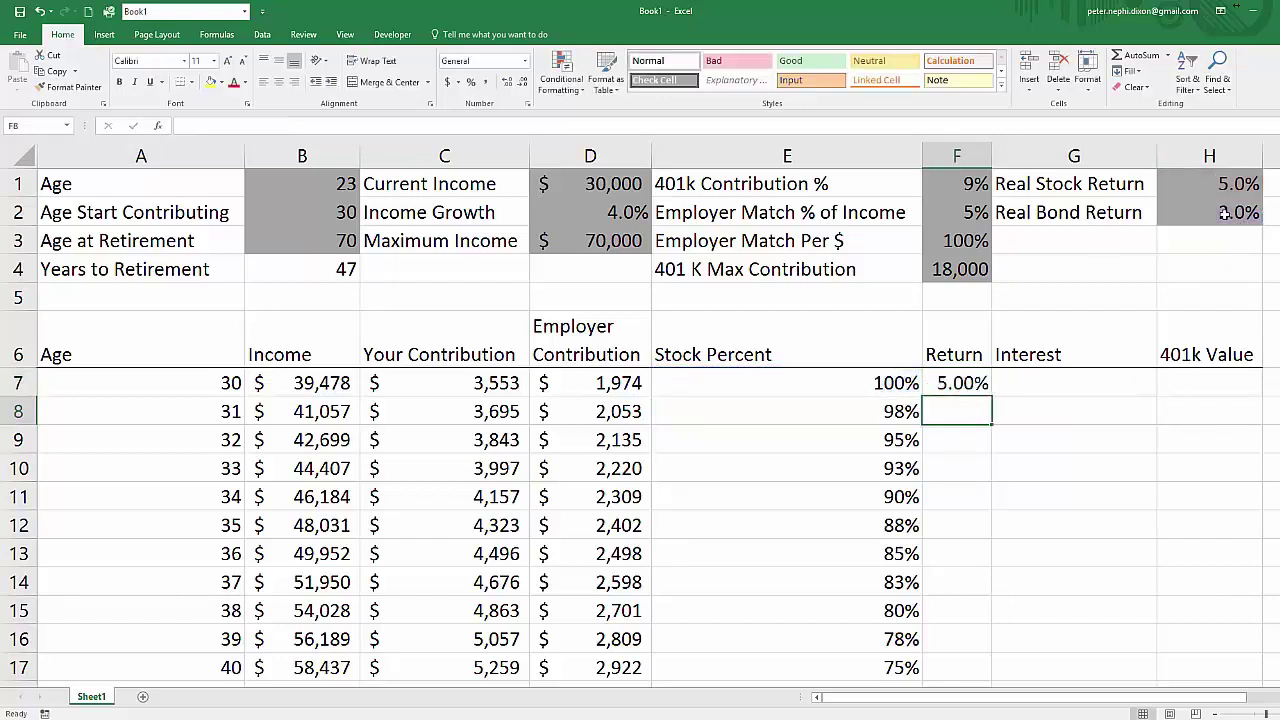
# - Fill the F7 formula down the Return column and widen column F to read the rows past the retirement age
pyautogui.click(989, 385)
pyautogui.doubleClick(990, 394)
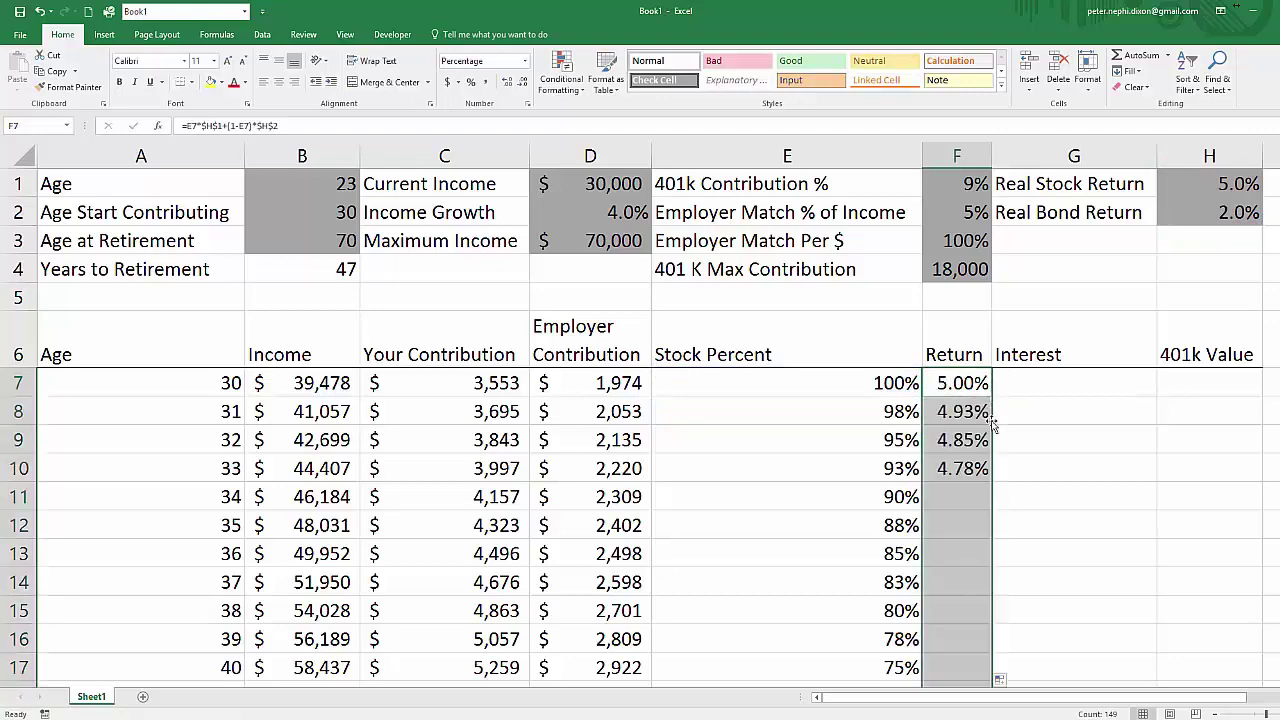
pyautogui.scroll(-12, 955, 395)
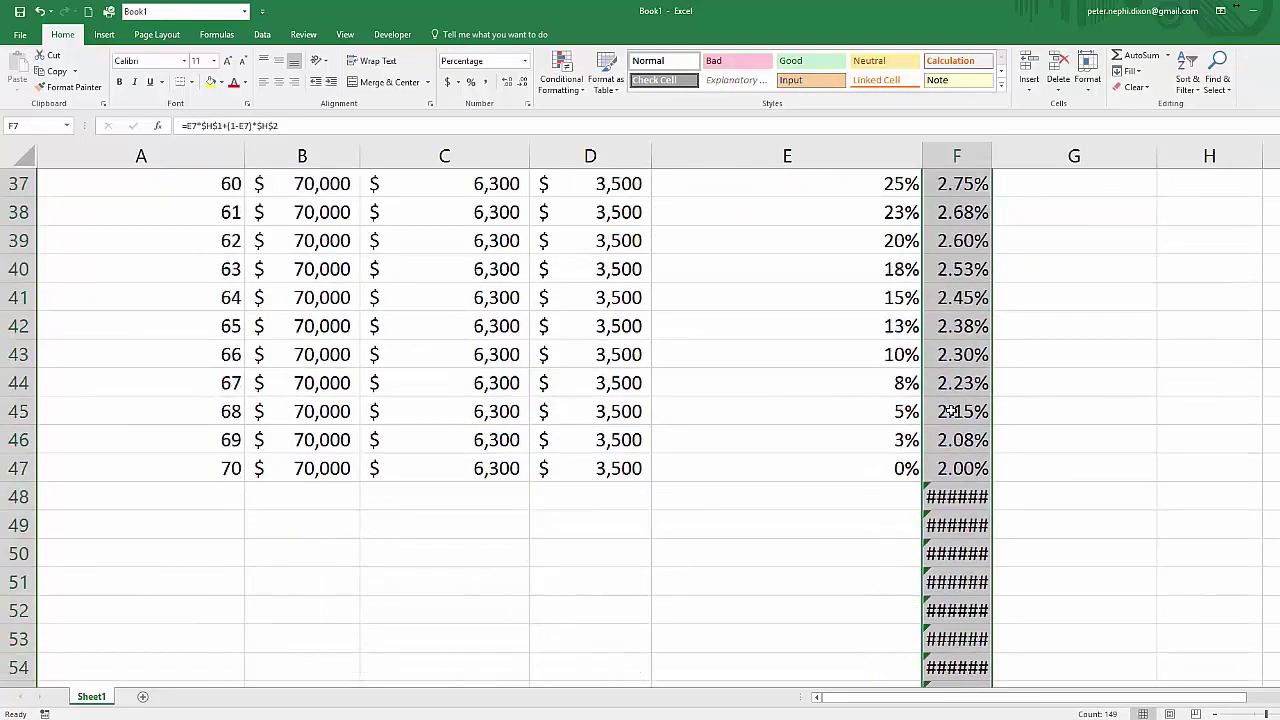
pyautogui.click(975, 500)
pyautogui.moveTo(990, 162); pyautogui.dragTo(1006, 162)
pyautogui.press('Down')
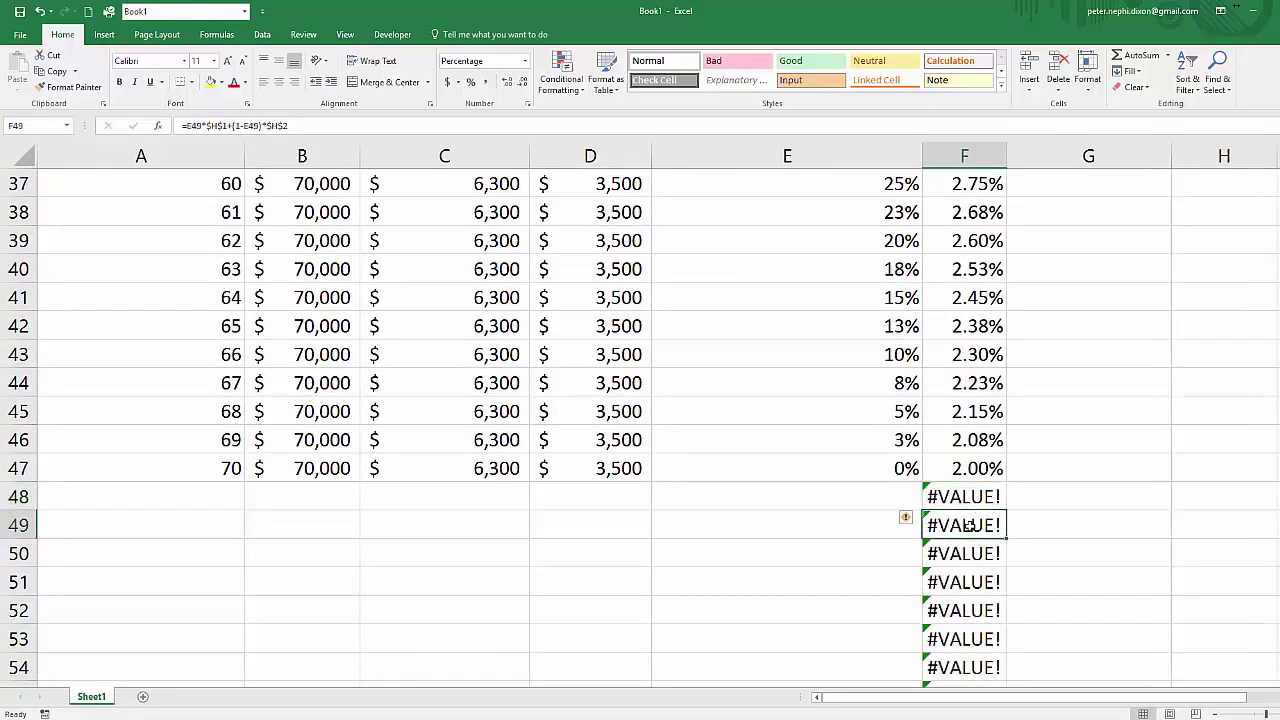
pyautogui.scroll(-5, 968, 408)
pyautogui.scroll(17, 968, 500)
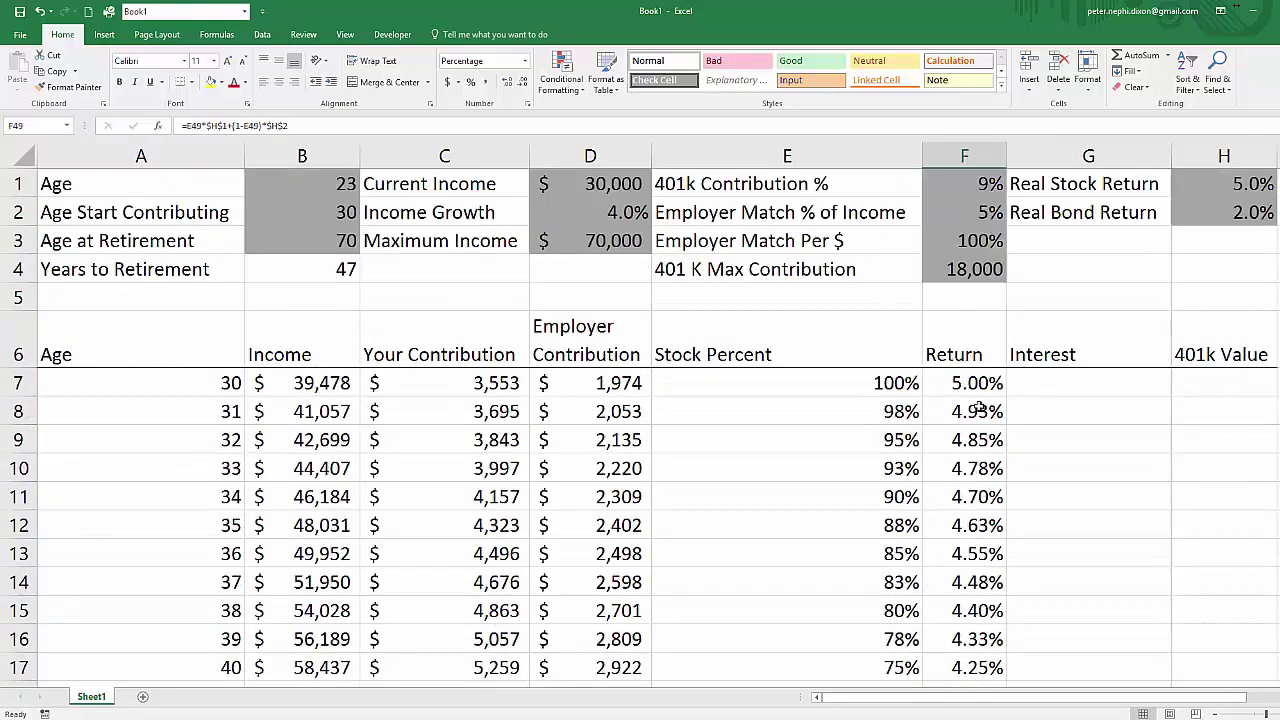
# - Wrap the F7 return formula in IFERROR with an empty string on error and fill it down the Return column
pyautogui.click(960, 383)
pyautogui.doubleClick(936, 383)
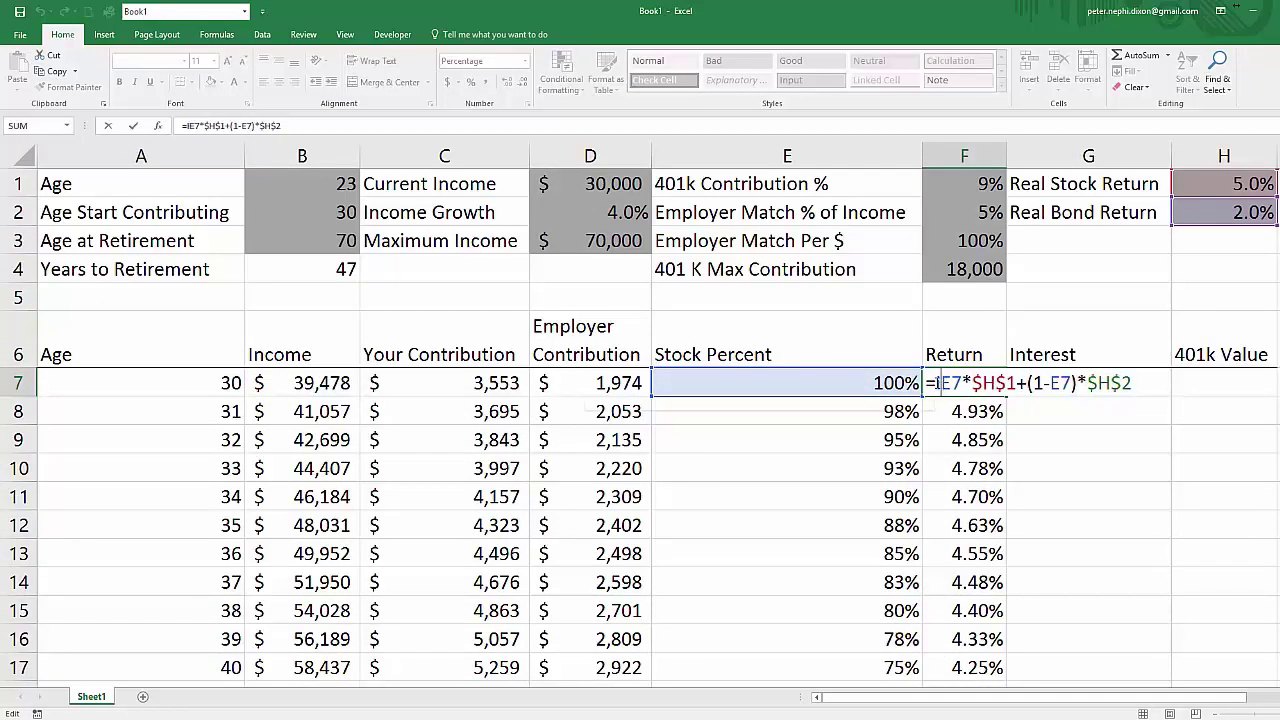
pyautogui.write('iferror(')
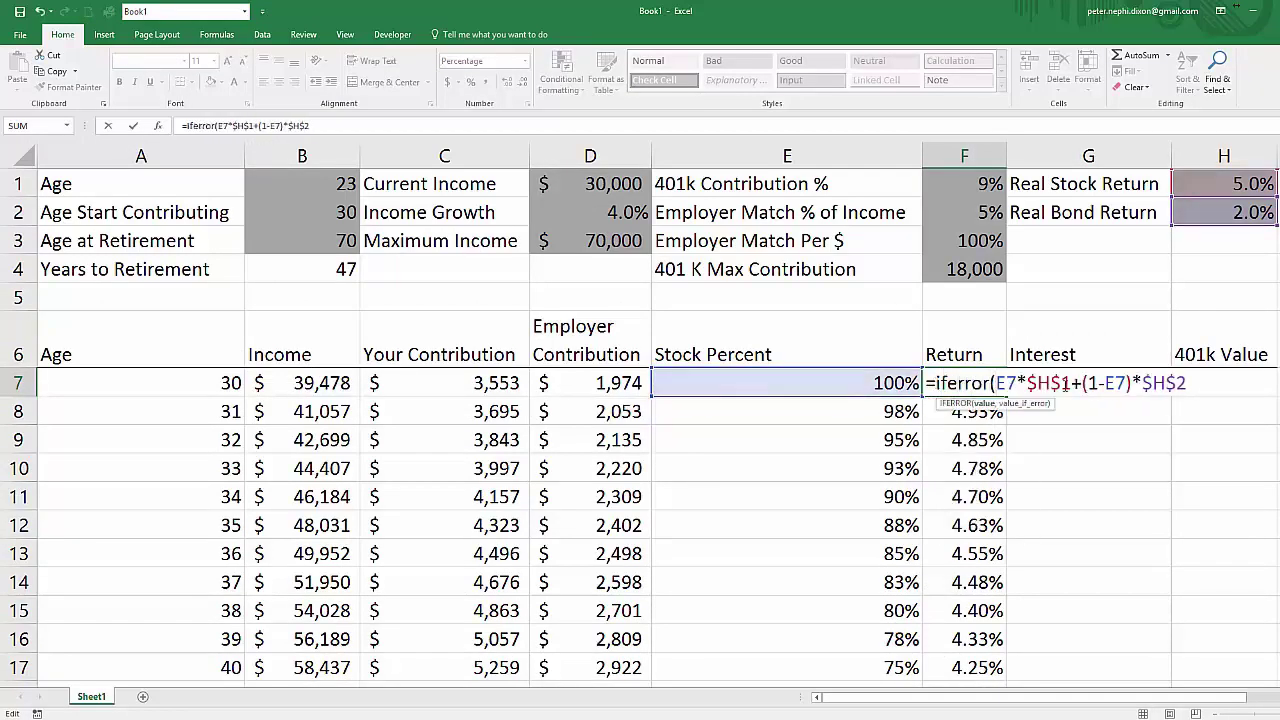
pyautogui.write(',"")')
pyautogui.press('Return')
pyautogui.click(940, 392)
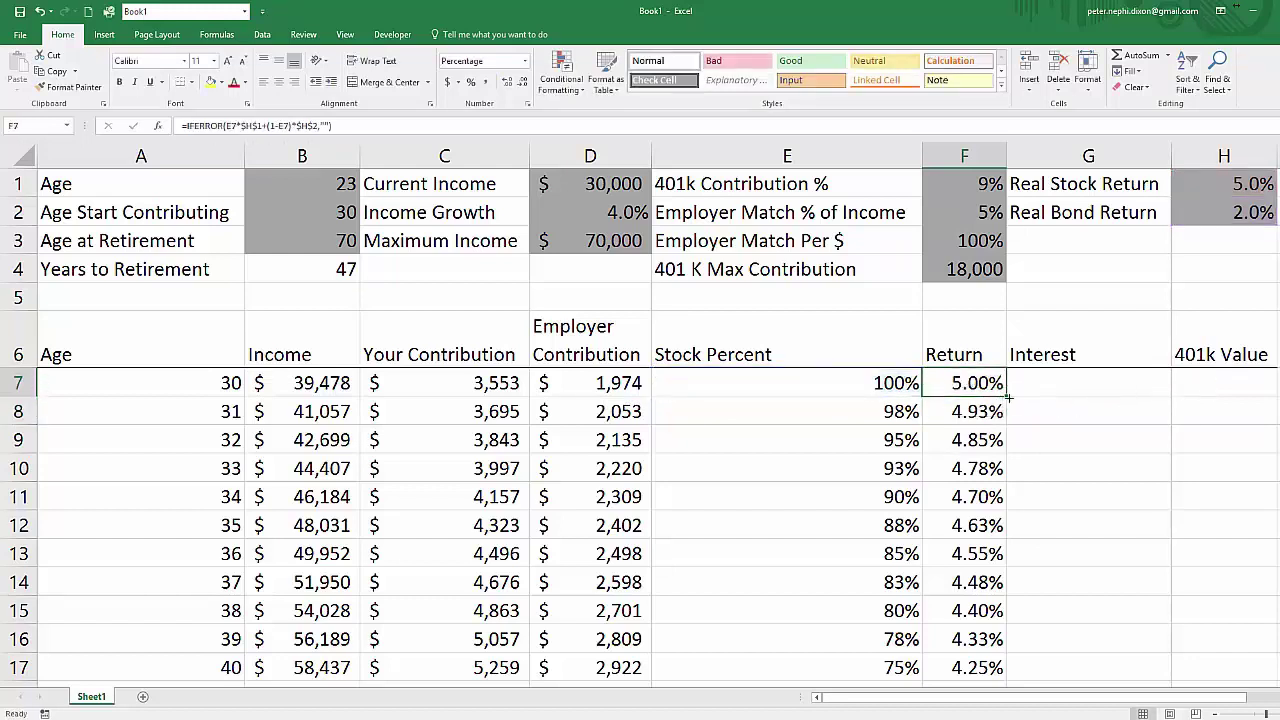
pyautogui.doubleClick(1008, 397)
# - Enter the first-year Interest formula =F7*(C7+D7) in G7, applying the return to both contributions
pyautogui.click(1110, 383)
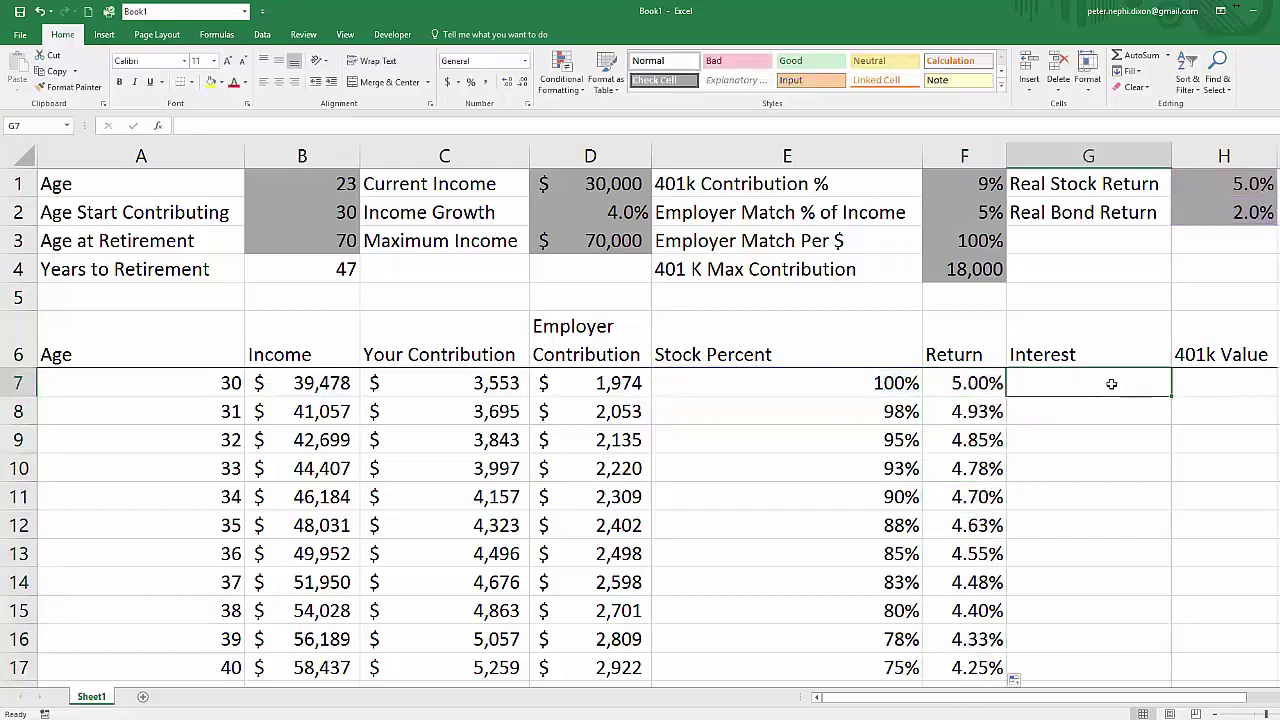
pyautogui.write('=')
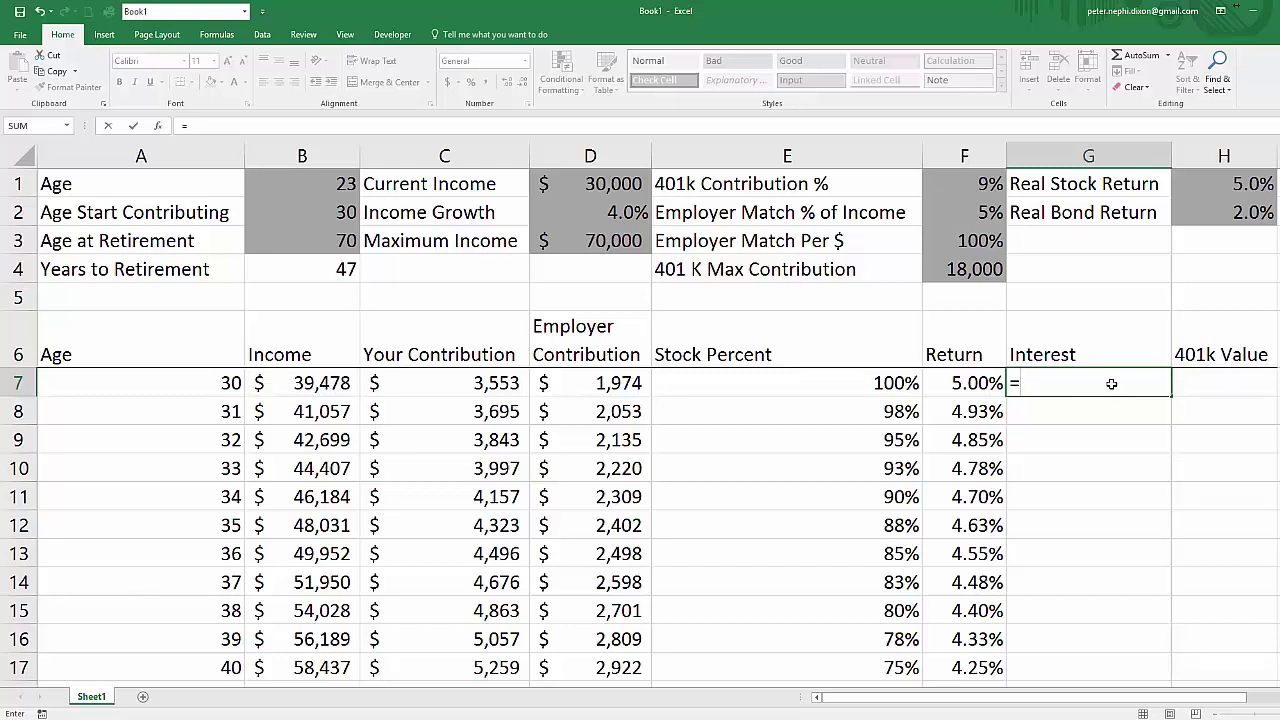
pyautogui.press('Left')
pyautogui.write('*')
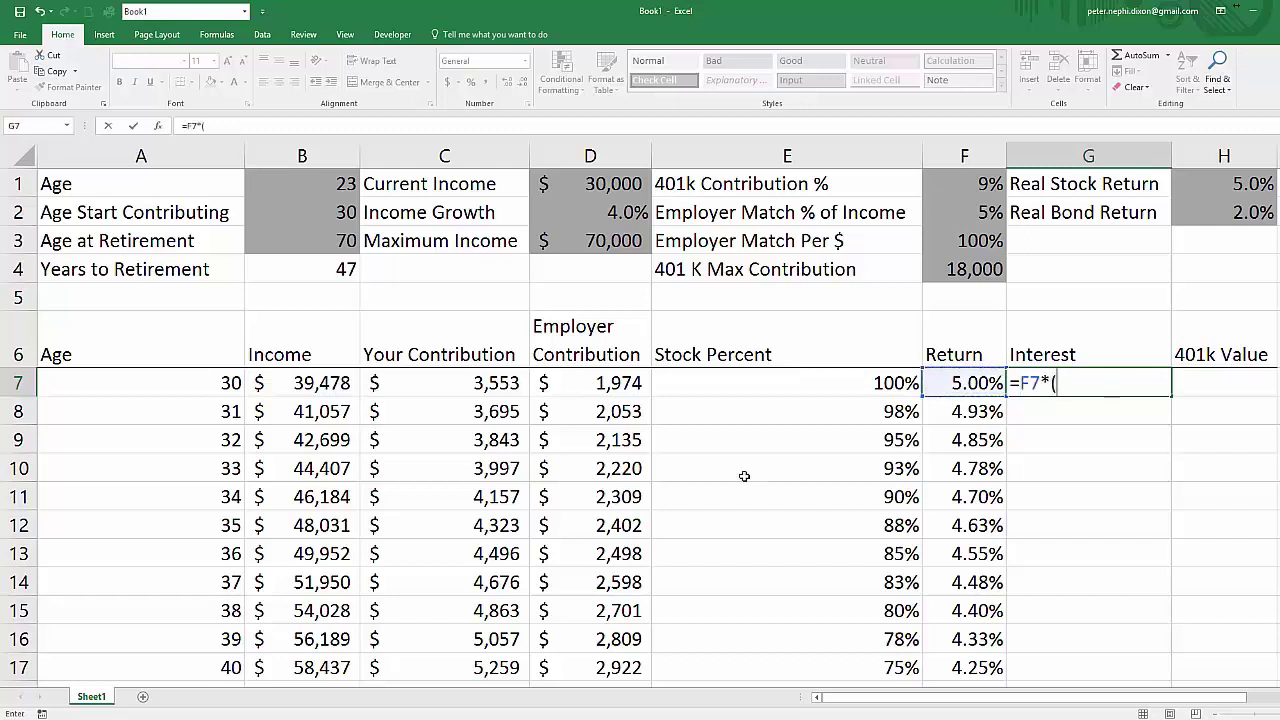
pyautogui.write('(')
pyautogui.click(490, 386)
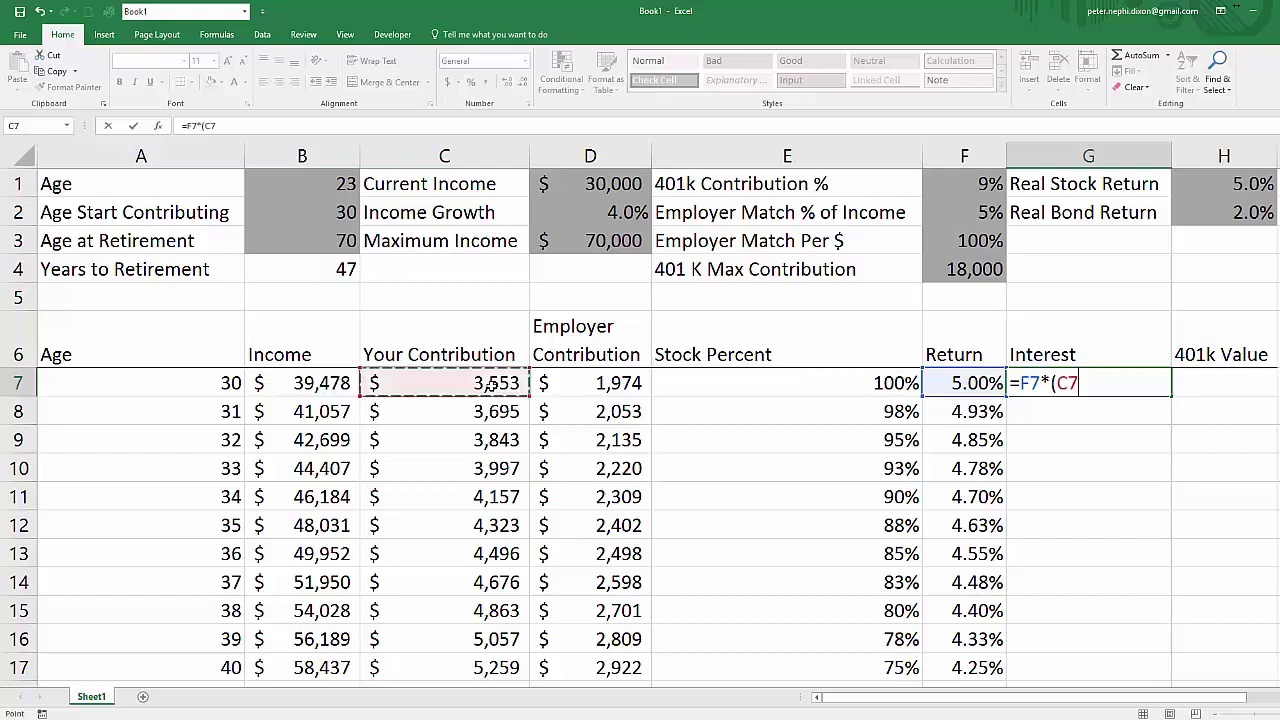
pyautogui.write('+')
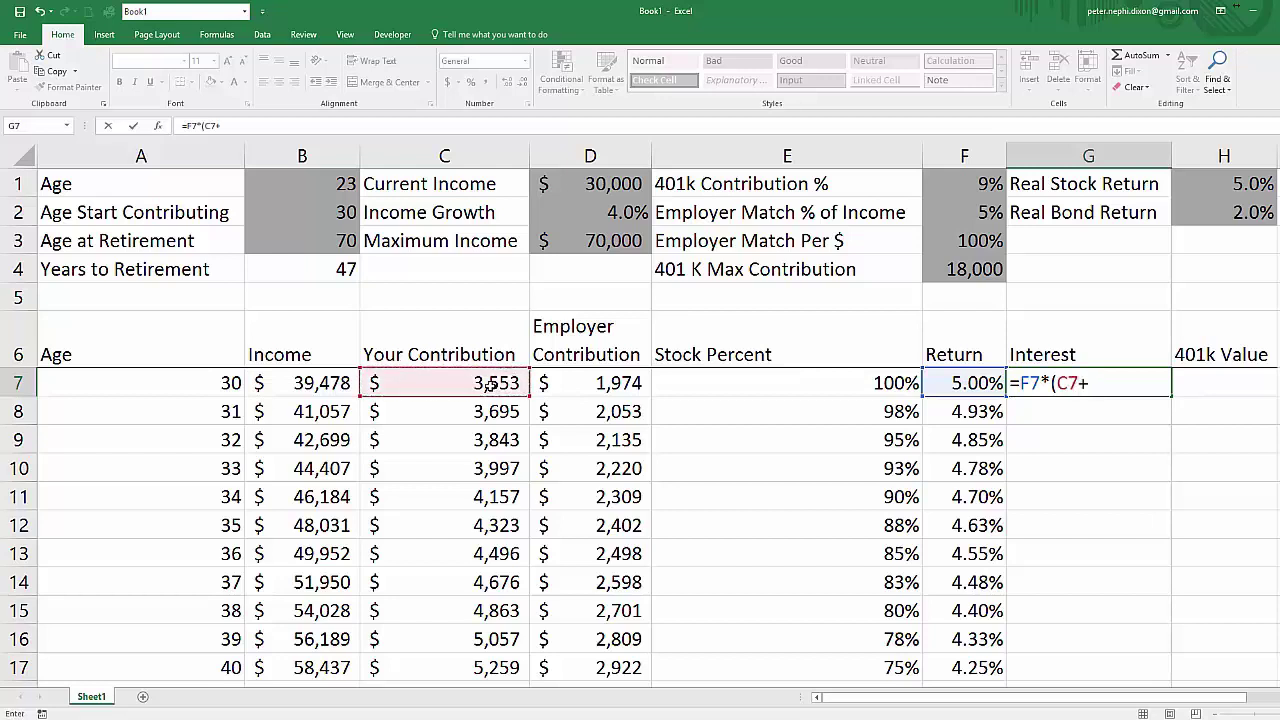
pyautogui.click(580, 384)
pyautogui.write(')')
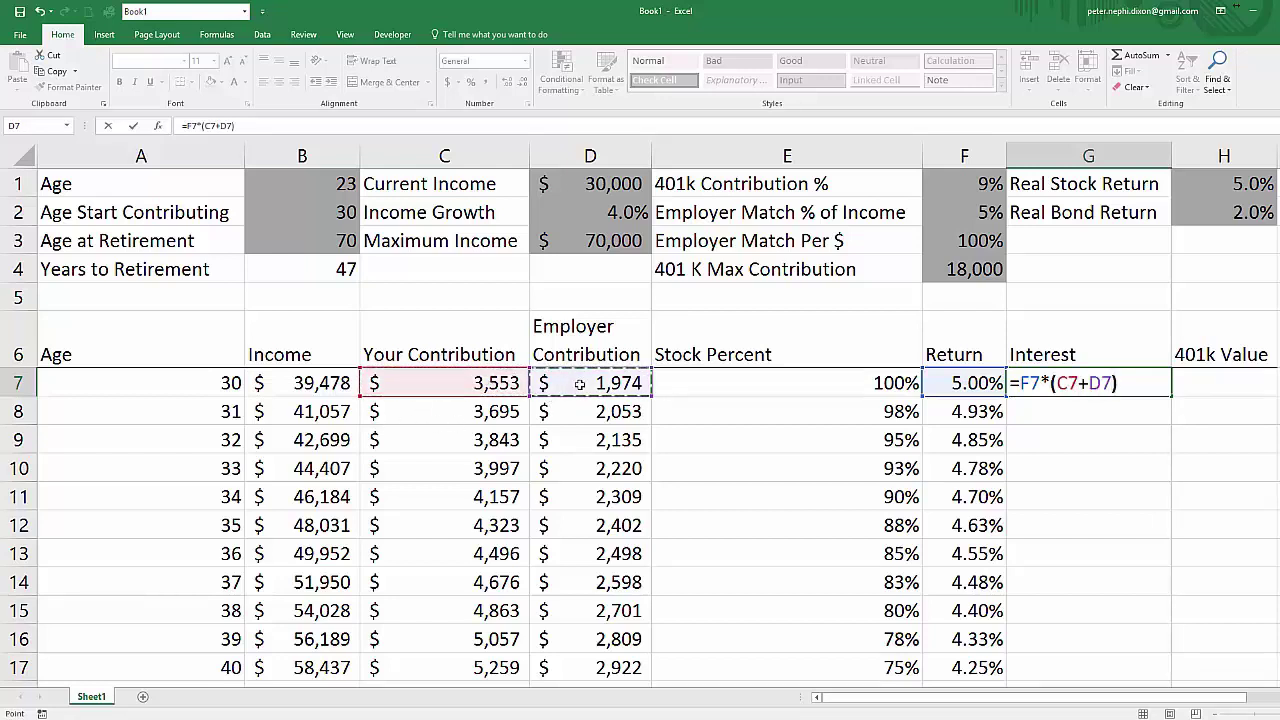
pyautogui.press('Return')
# - Enter the first-year 401k Value formula =G7+D7+C7 in H7, adding interest and both contributions
pyautogui.press('Up')
pyautogui.press('Right')
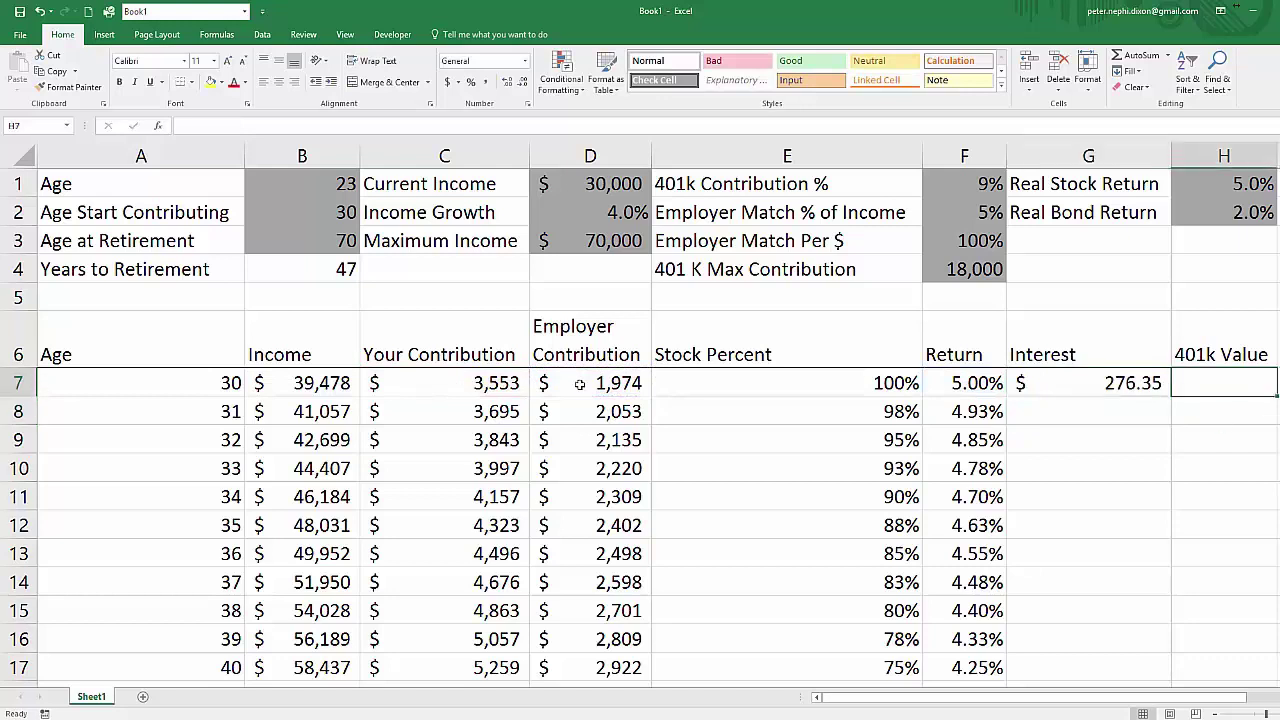
pyautogui.write('=')
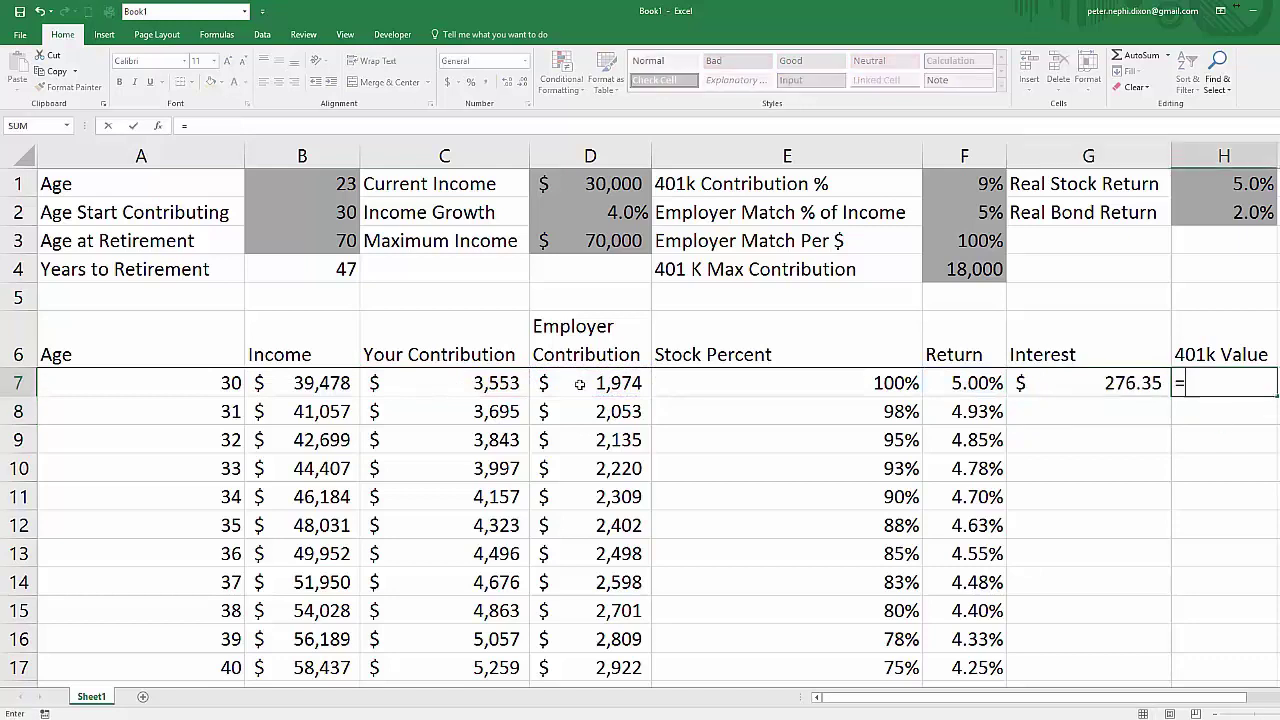
pyautogui.press('Left')
pyautogui.write('+')
pyautogui.press('Left')
pyautogui.press('Left')
pyautogui.press('Left')
pyautogui.press('Left')
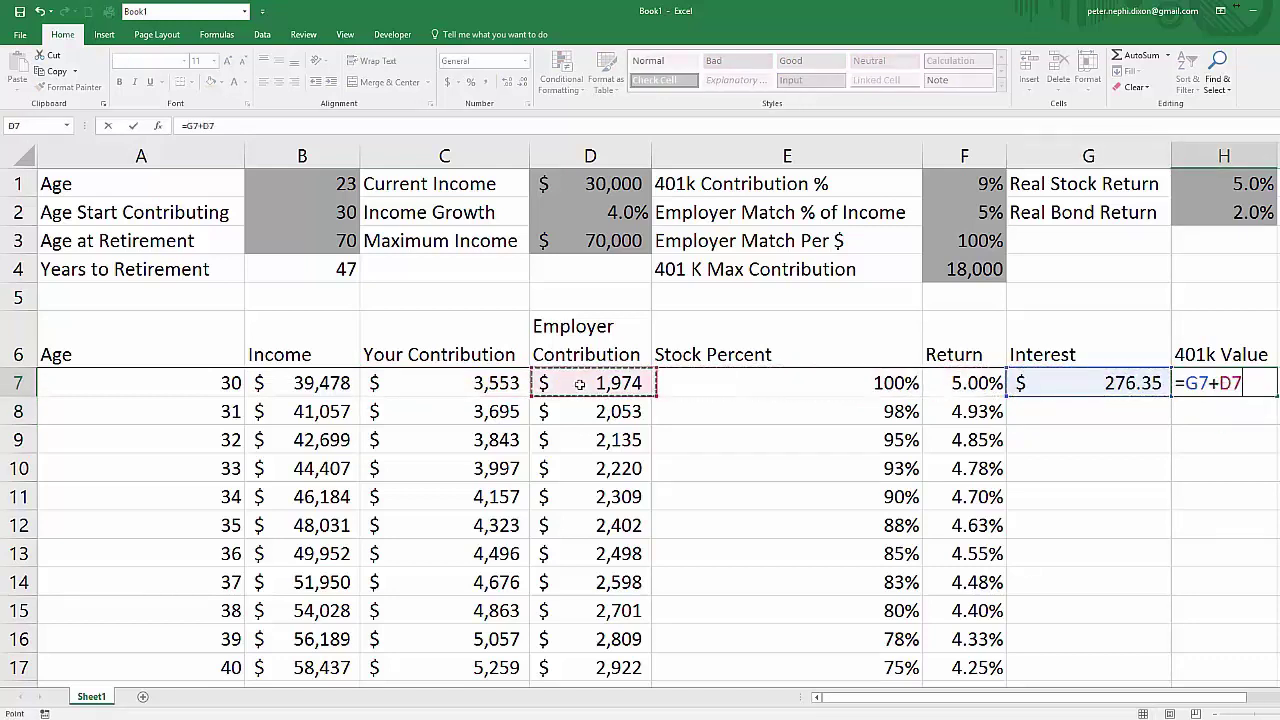
pyautogui.write('+')
pyautogui.press('Left')
pyautogui.press('Left')
pyautogui.press('Left')
pyautogui.press('Left')
pyautogui.press('Left')
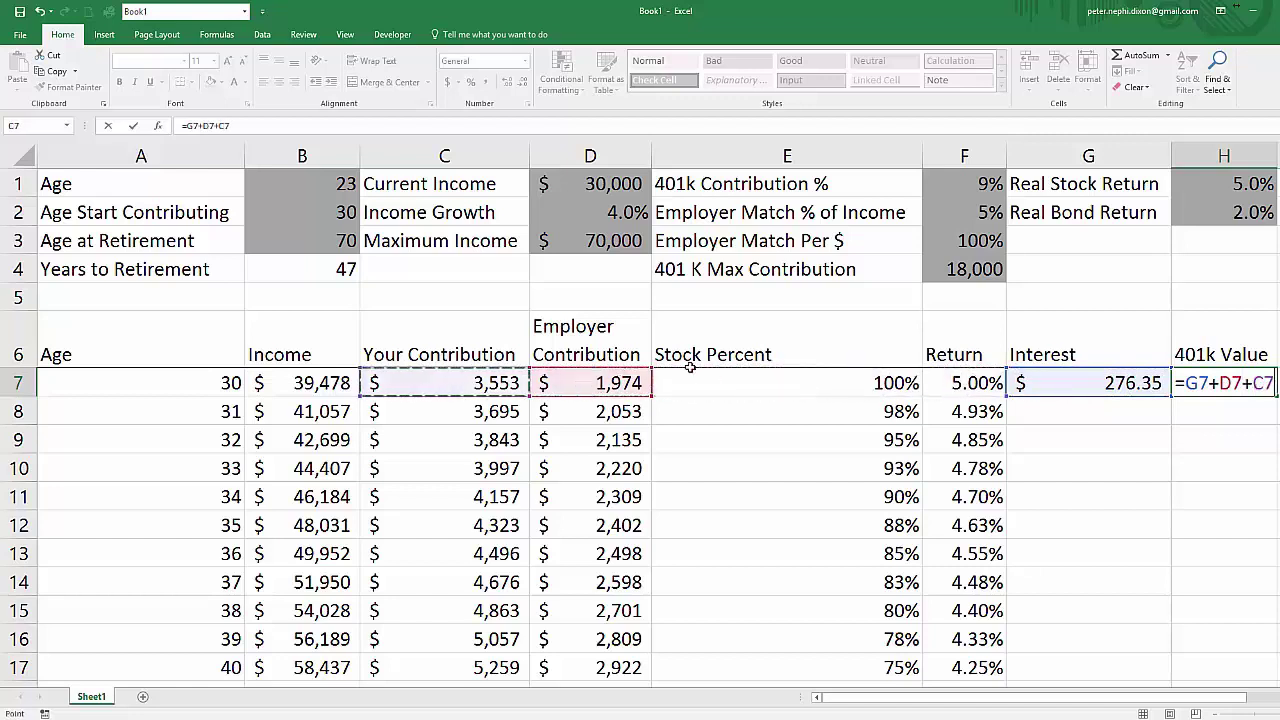
pyautogui.press('Return')
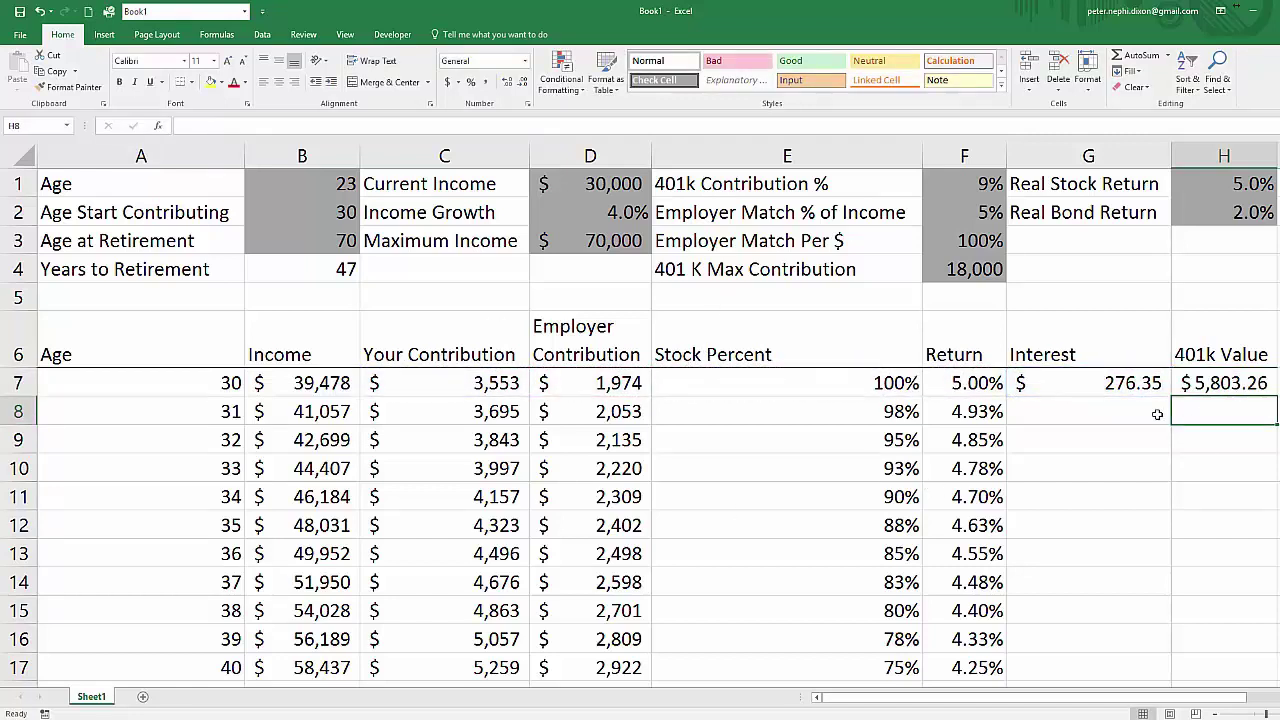
pyautogui.moveTo(1149, 383); pyautogui.dragTo(1196, 385)
pyautogui.click(1225, 407)
pyautogui.click(1237, 382)
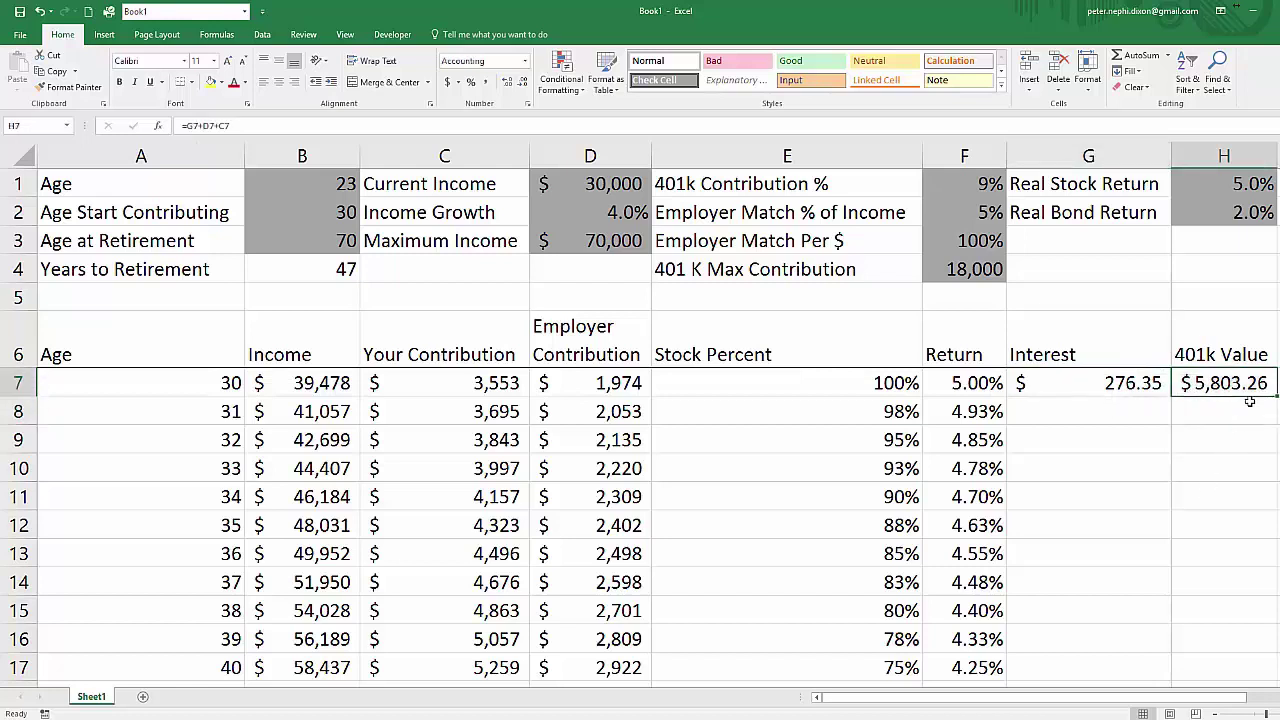
# - Enter the second-year Interest formula =F8*(H7+C8+D8) in G8, including the previous 401k value
pyautogui.click(1136, 410)
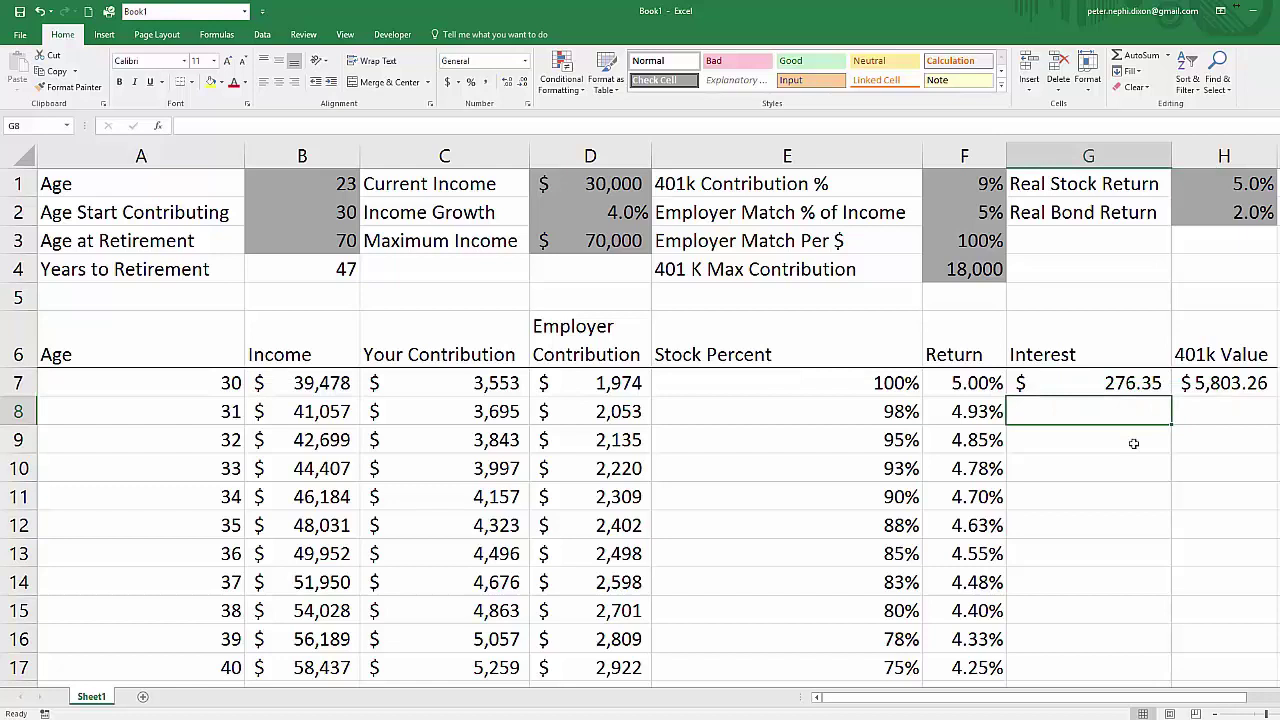
pyautogui.write('=')
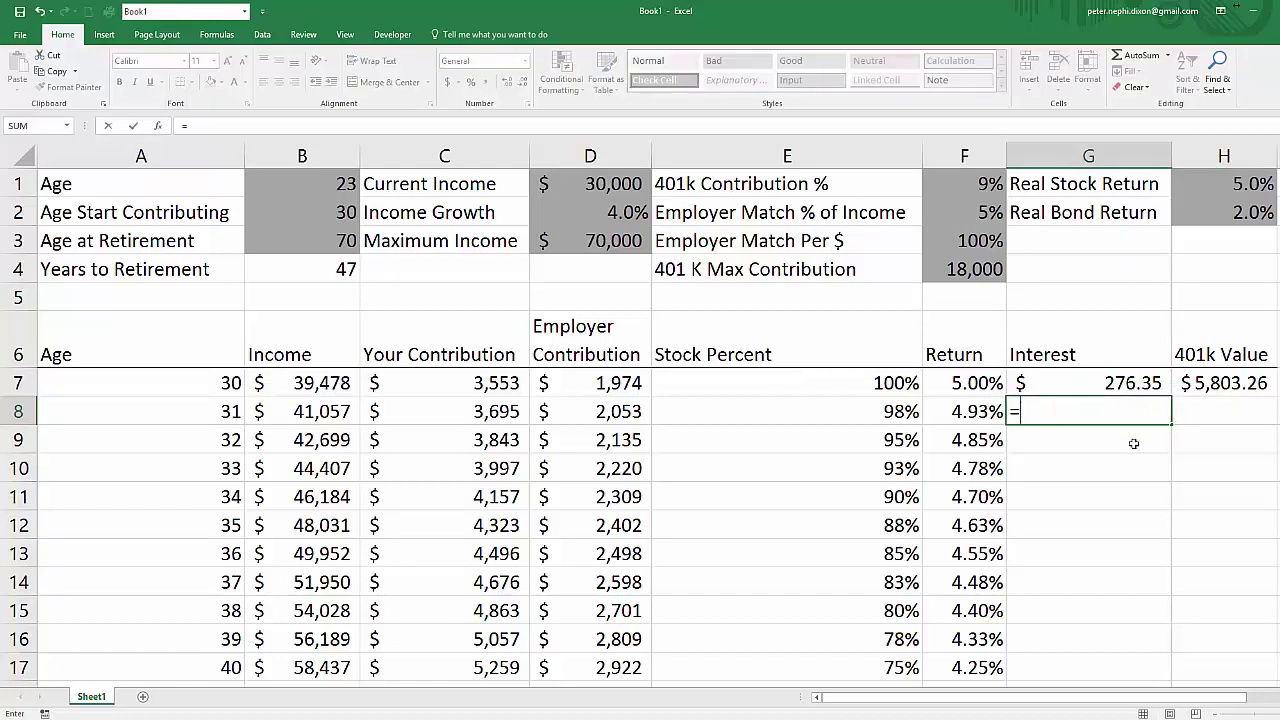
pyautogui.write('(')
pyautogui.click(968, 413)
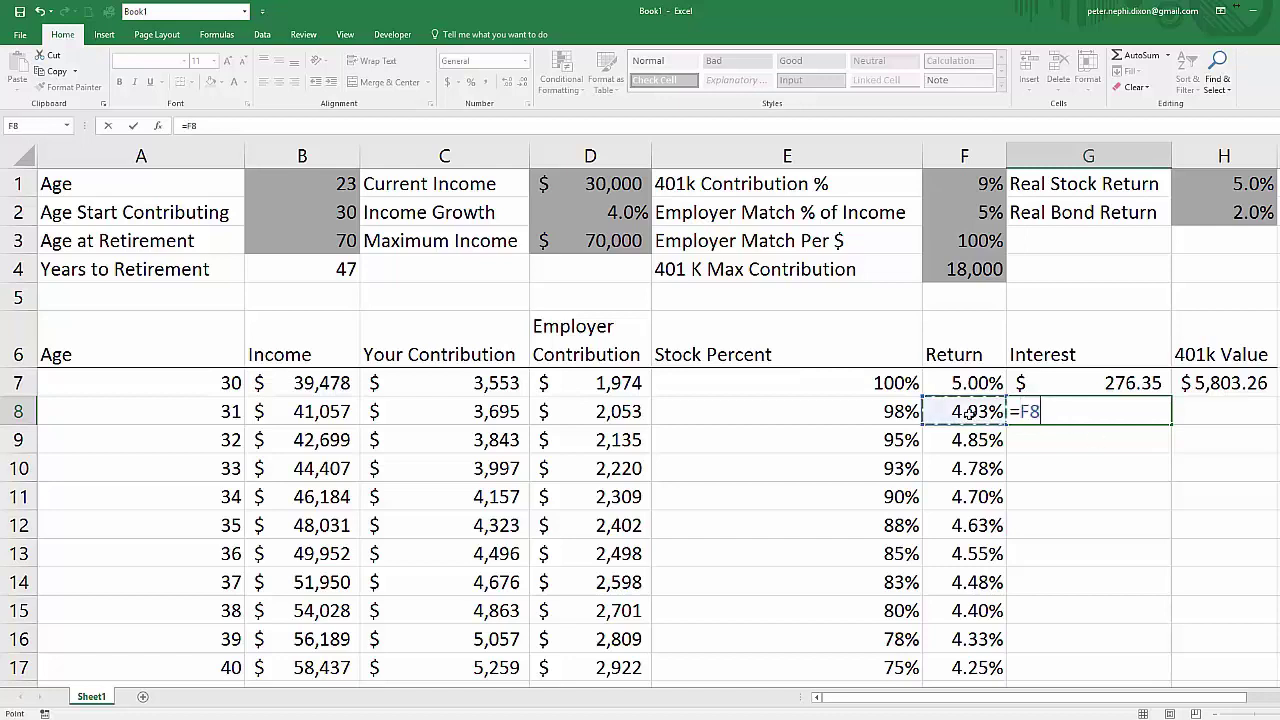
pyautogui.write('*(')
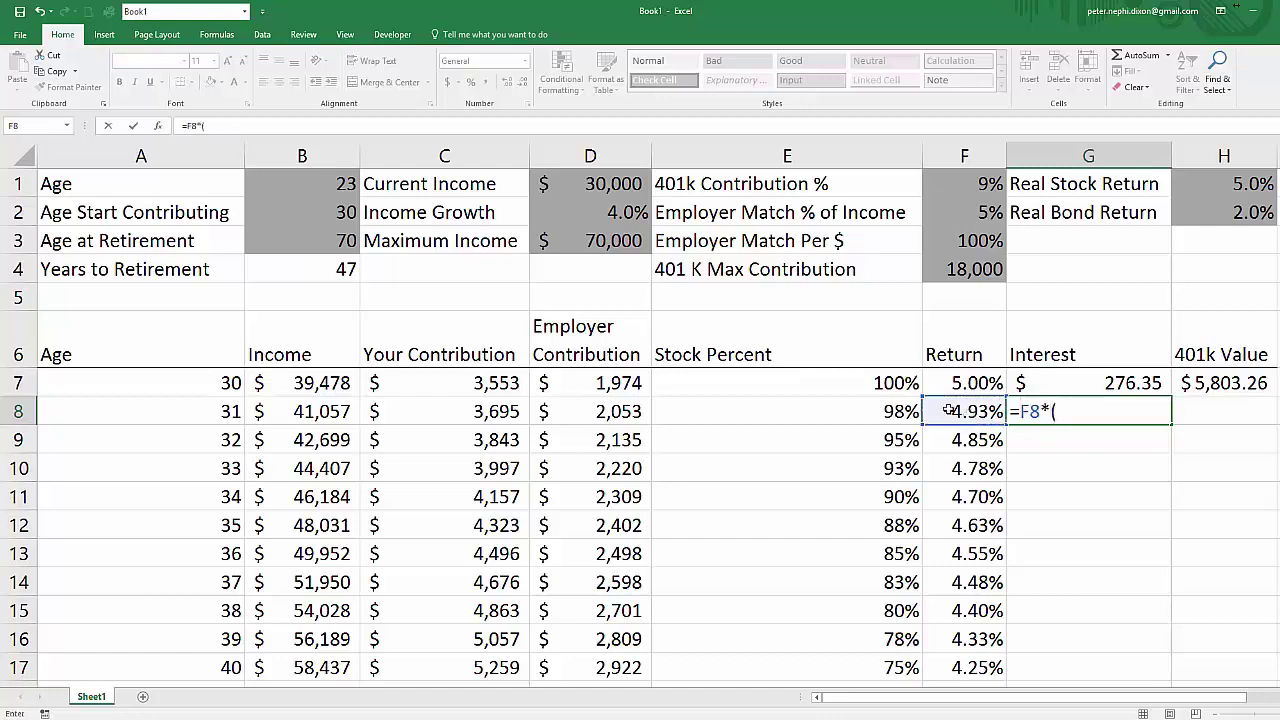
pyautogui.click(1228, 385)
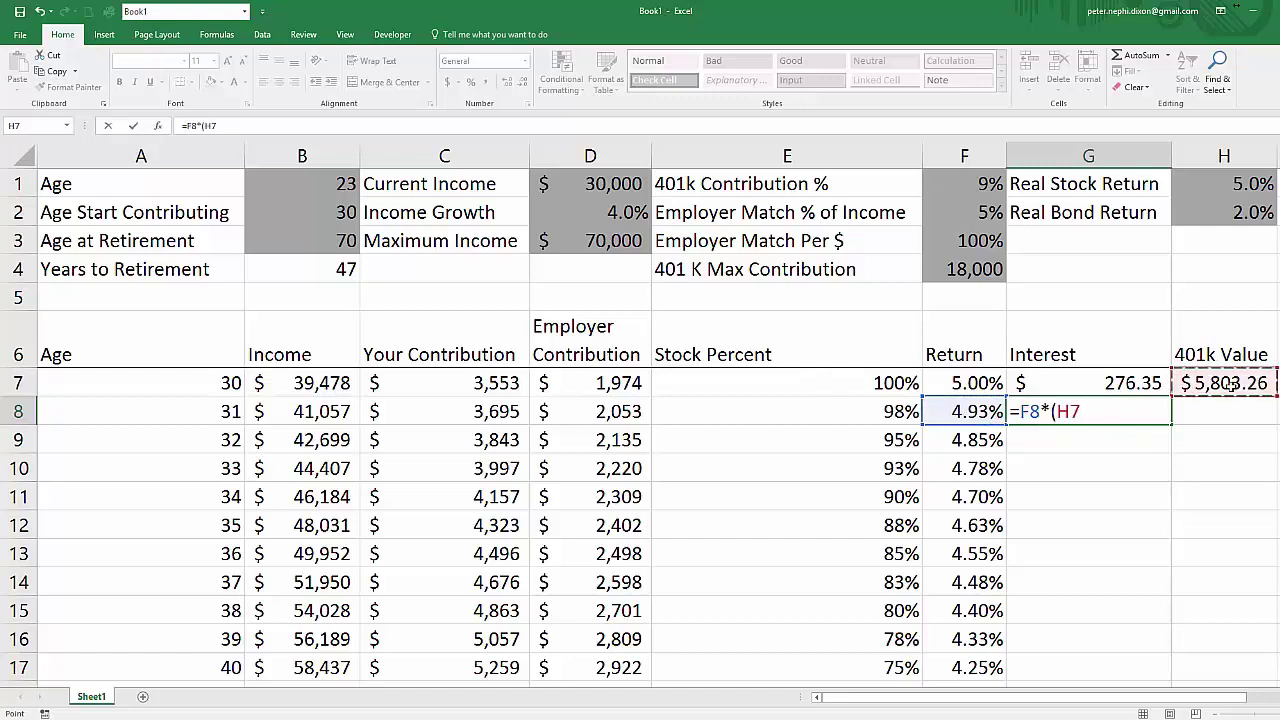
pyautogui.write('+')
pyautogui.click(499, 411)
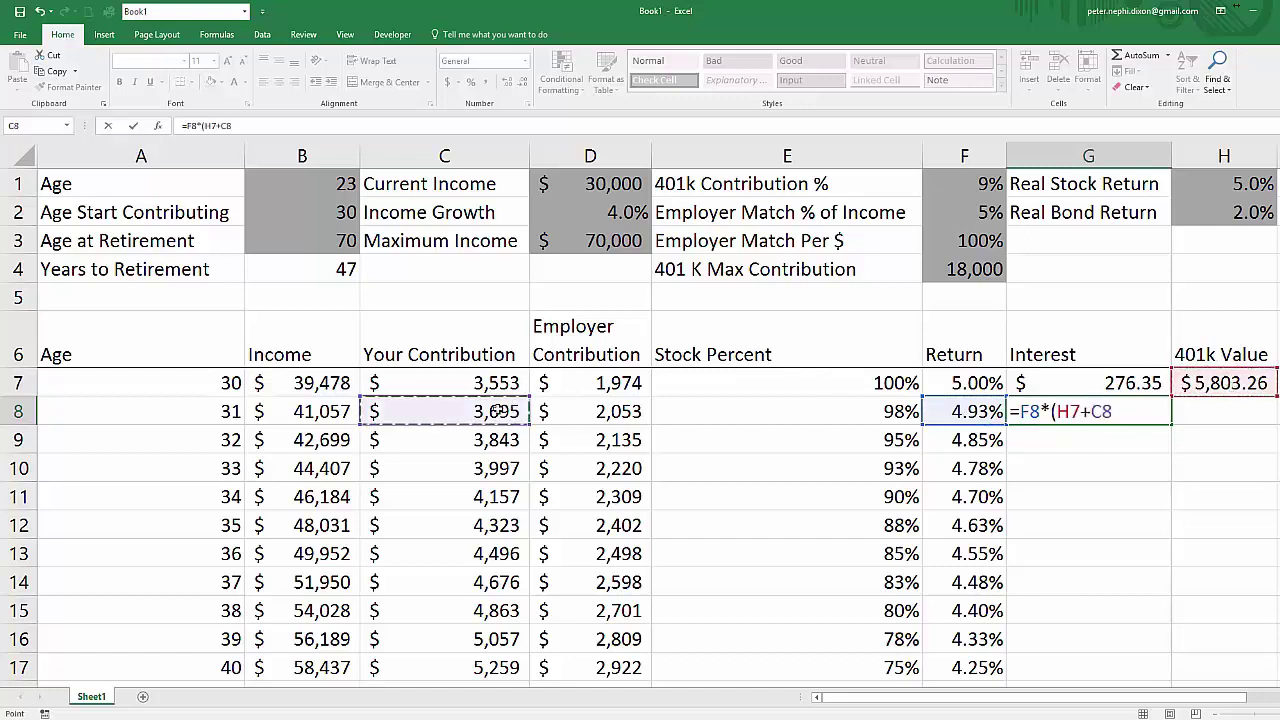
pyautogui.write('+')
pyautogui.click(590, 412)
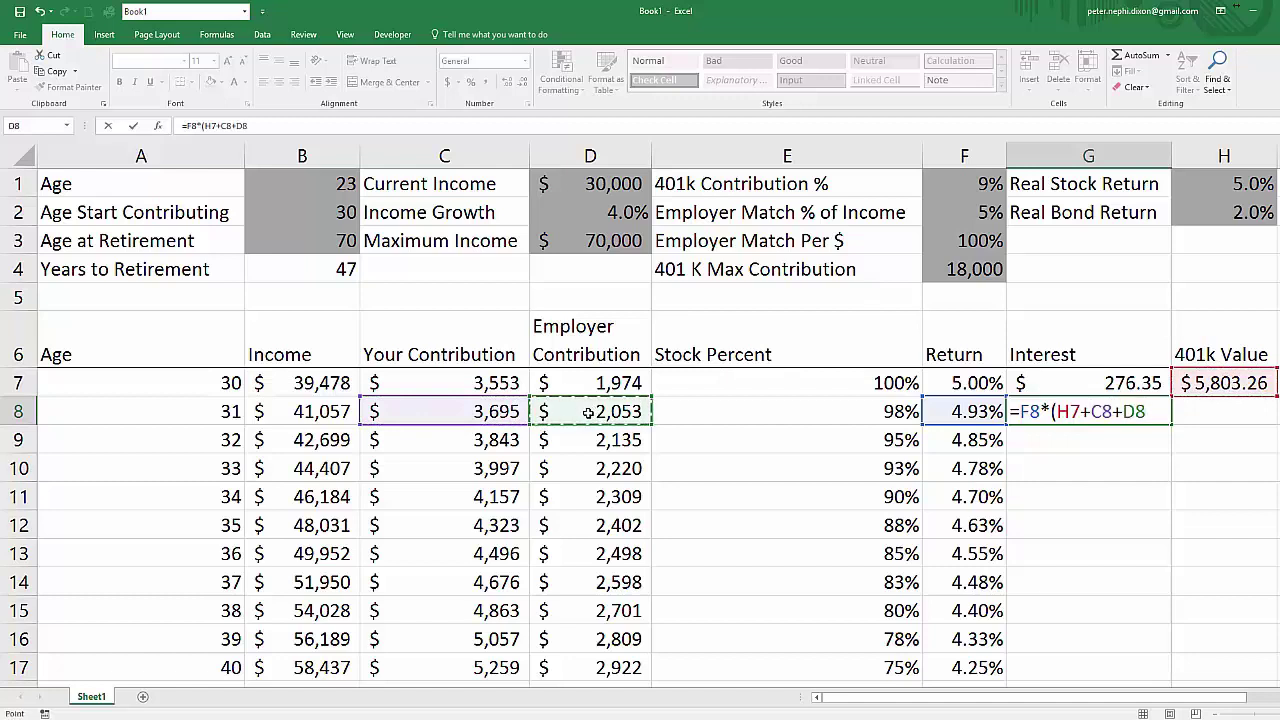
pyautogui.write(')')
pyautogui.press('Return')
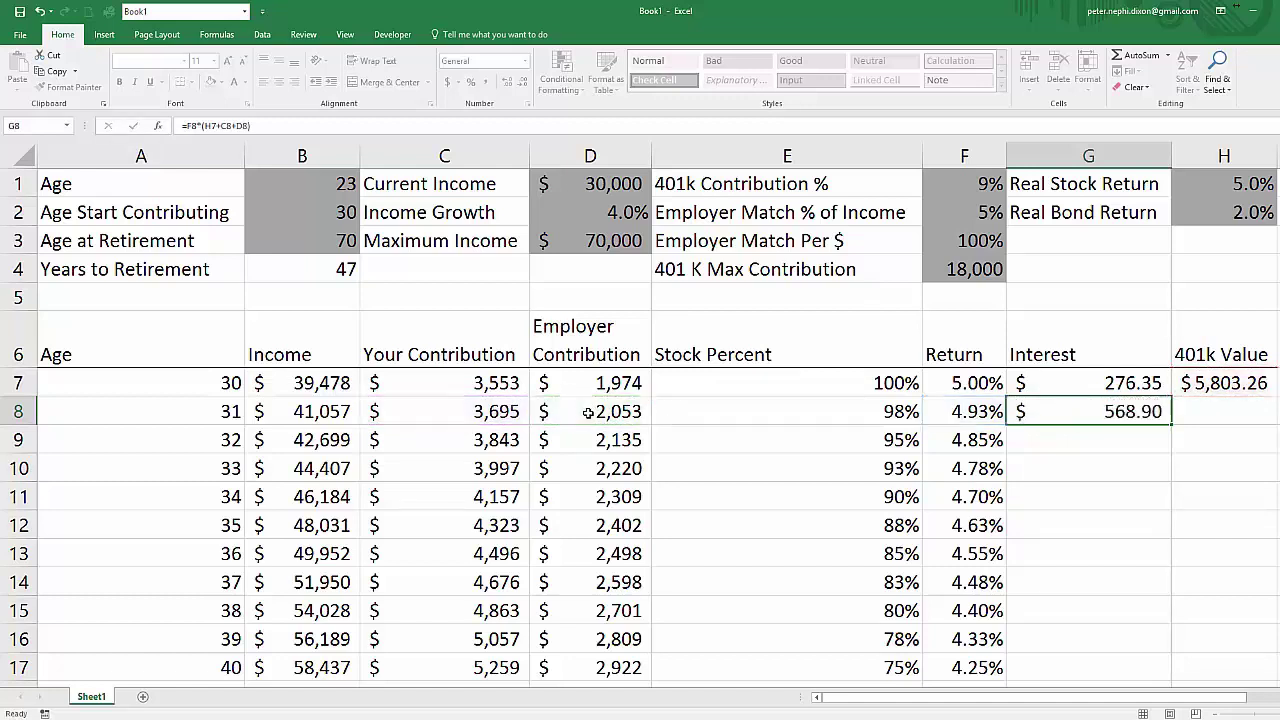
# - Enter the formula =G8+H7 in H8, adding the year's interest to the previous 401k value
pyautogui.doubleClick(1222, 411)
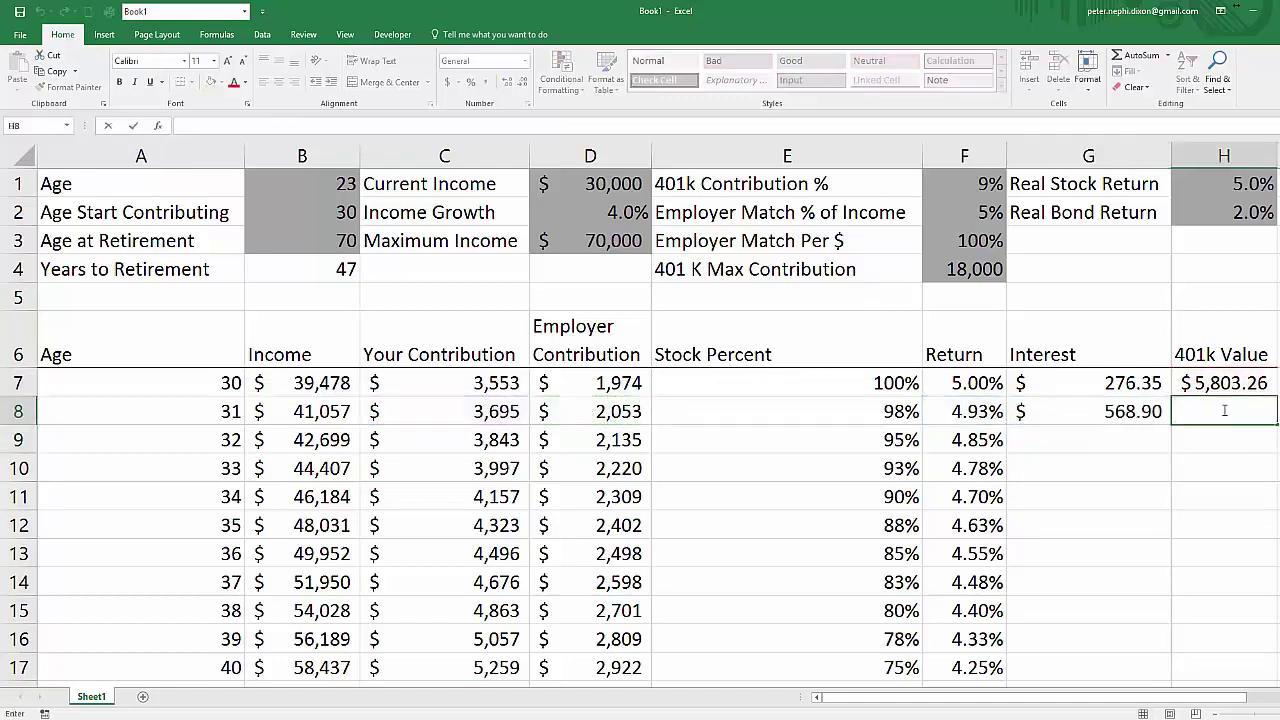
pyautogui.write('=')
pyautogui.press('Left')
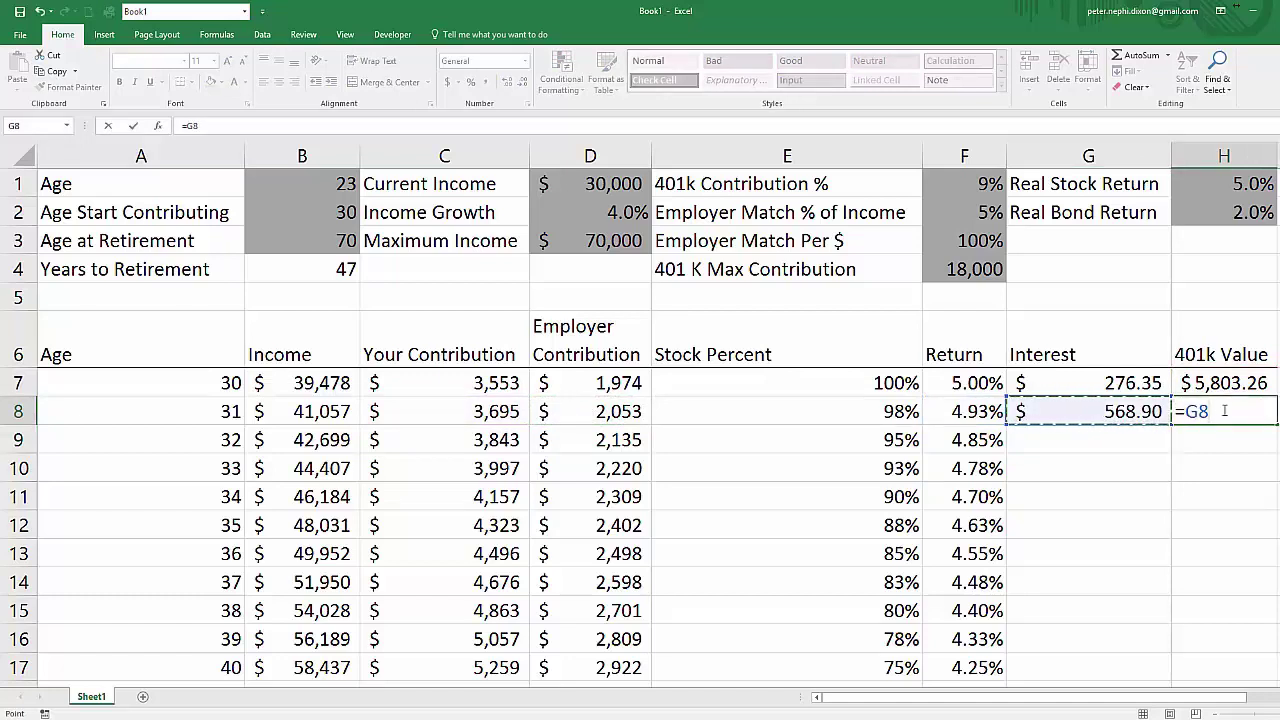
pyautogui.write('+')
pyautogui.press('Right')
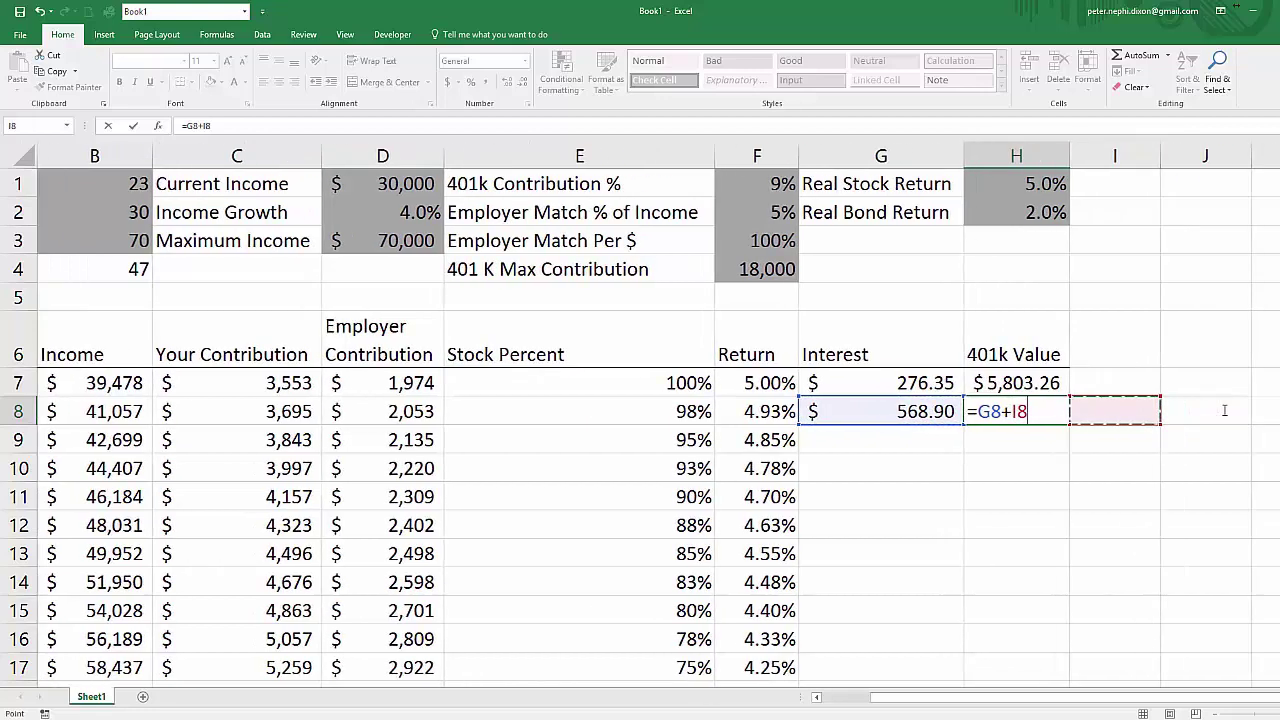
pyautogui.press('Left')
pyautogui.press('Up')
pyautogui.press('Return')
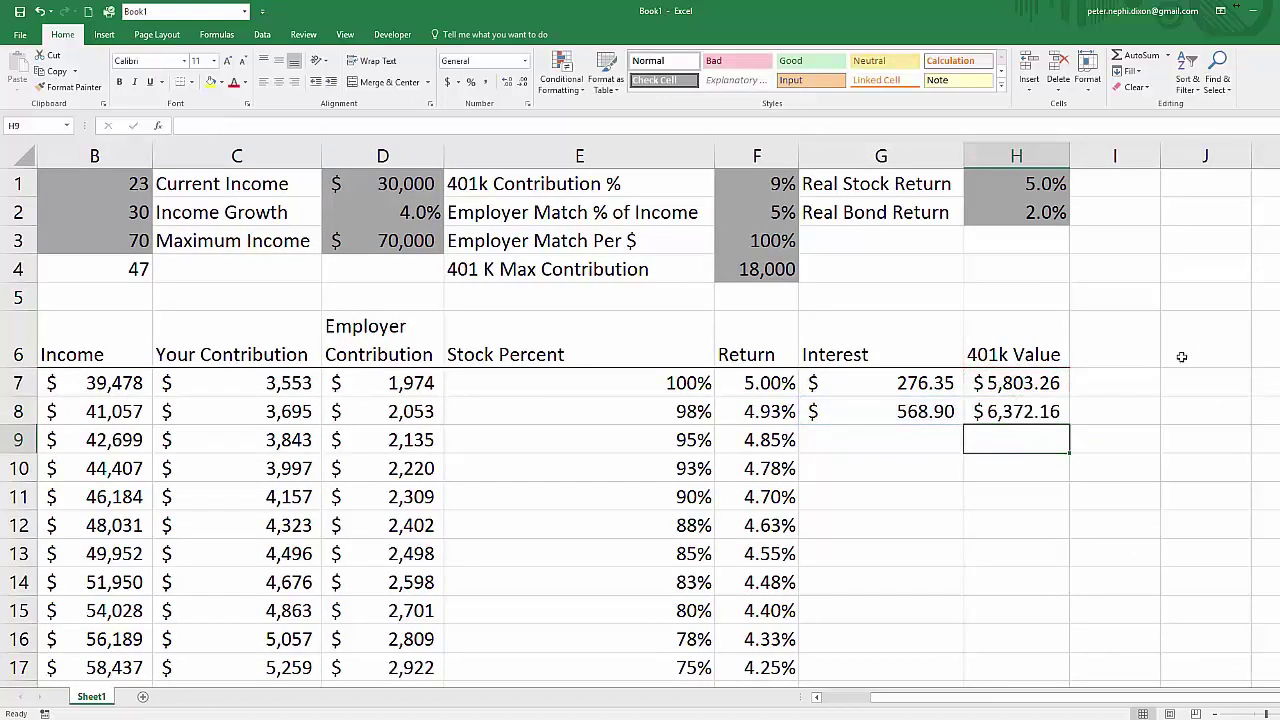
# - Fill the G8:H8 formulas down the Interest and 401k Value columns and autofit the width of column H
pyautogui.moveTo(920, 413); pyautogui.dragTo(1068, 685)
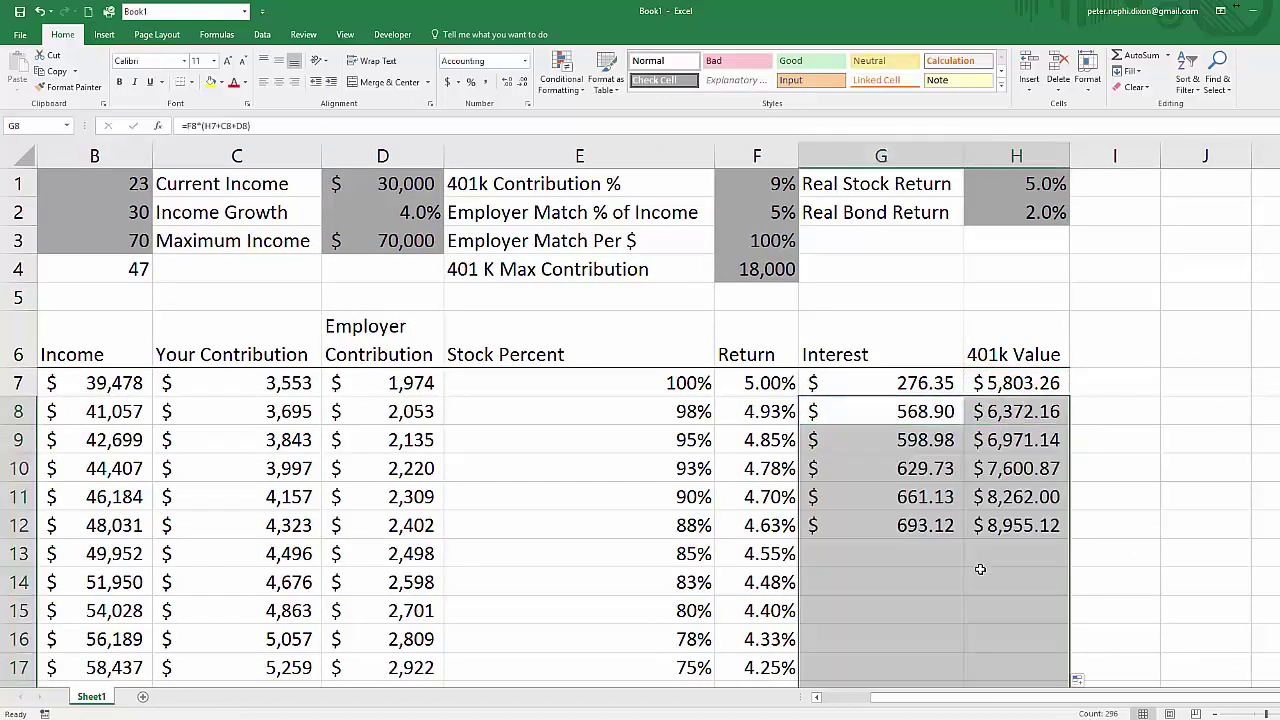
pyautogui.click(1016, 582)
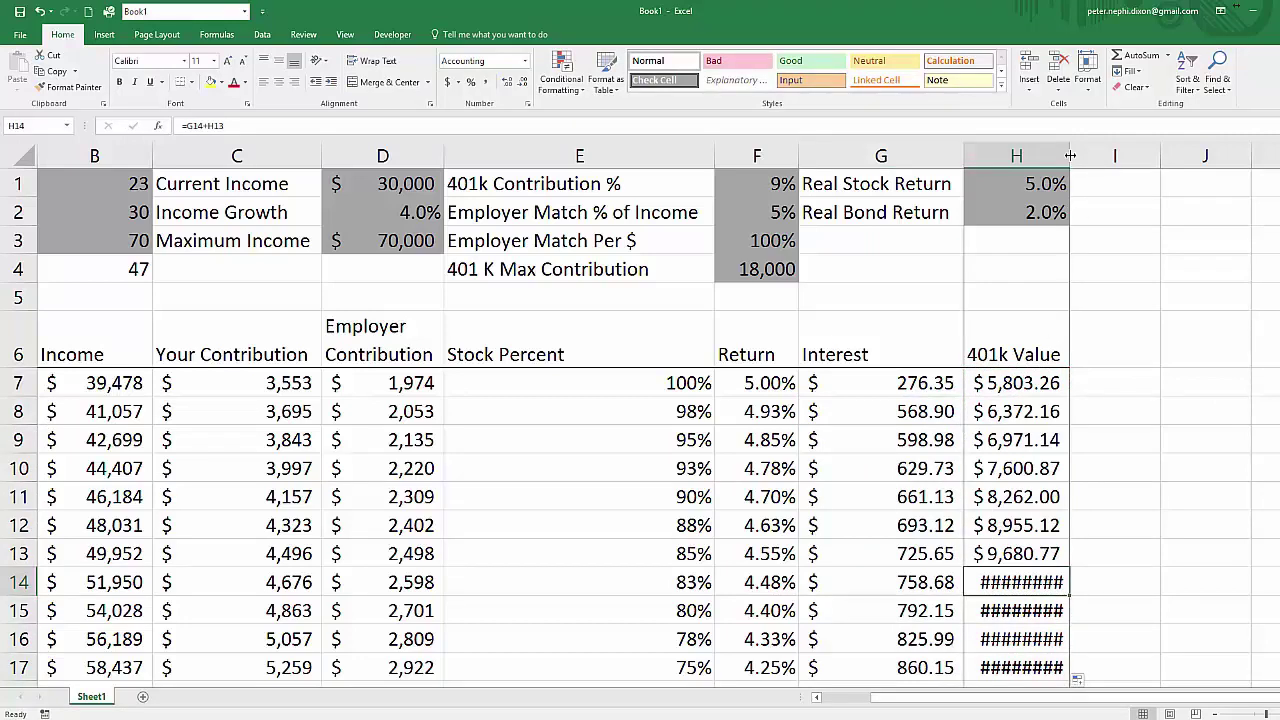
pyautogui.doubleClick(1069, 152)
# - Check the Interest formula past the retirement age, and wrap the G8 formula in IFERROR, returning an empty string on error
pyautogui.scroll(-13, 1000, 480)
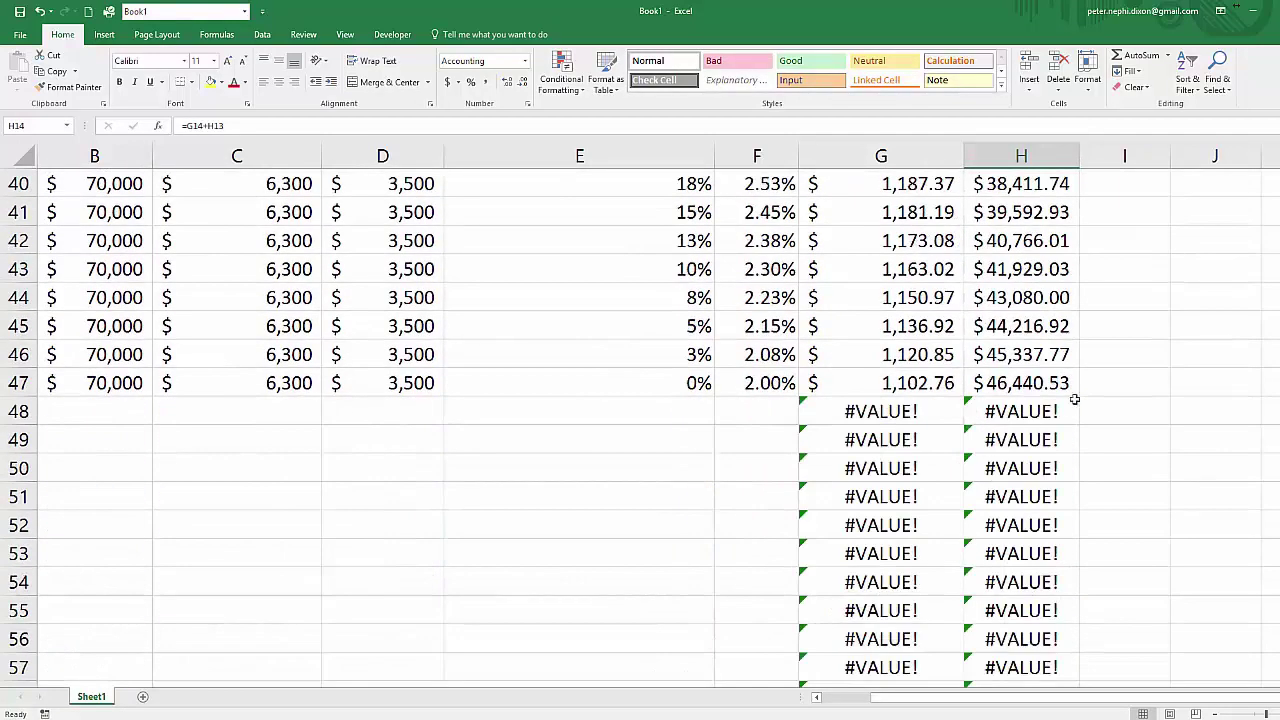
pyautogui.click(850, 407)
pyautogui.press('Right')
pyautogui.press('Left')
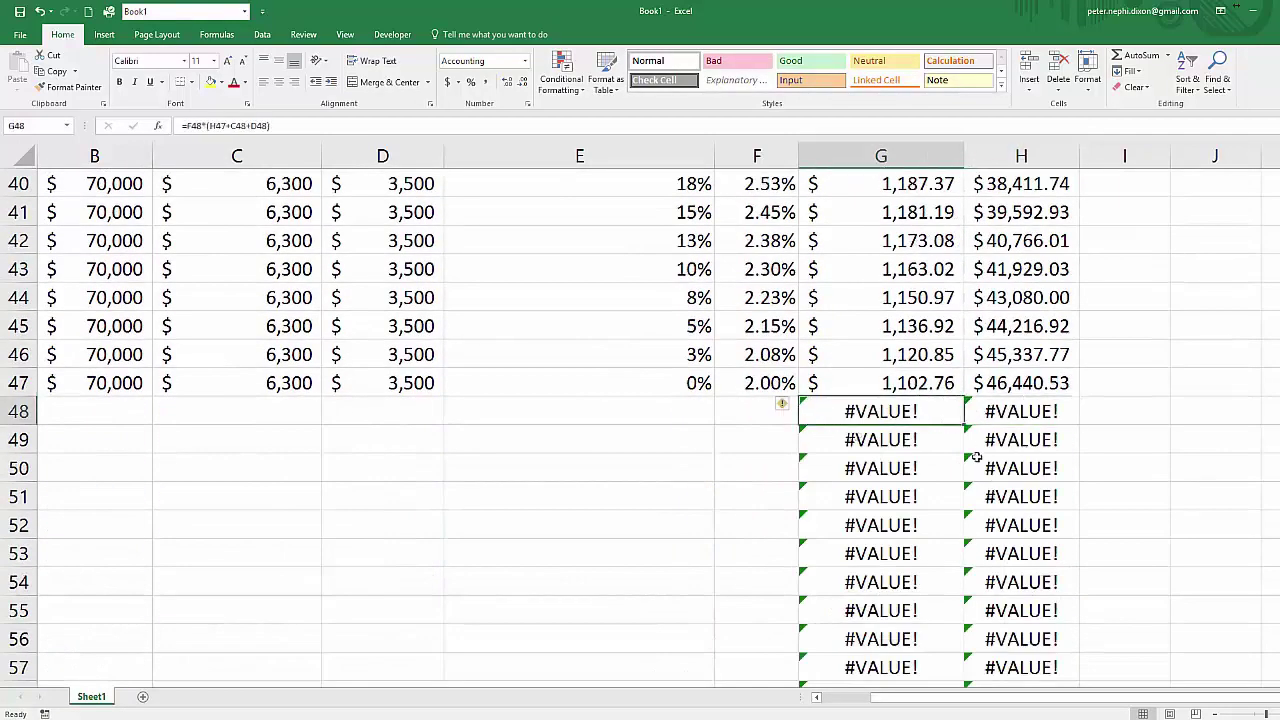
pyautogui.scroll(13, 1010, 425)
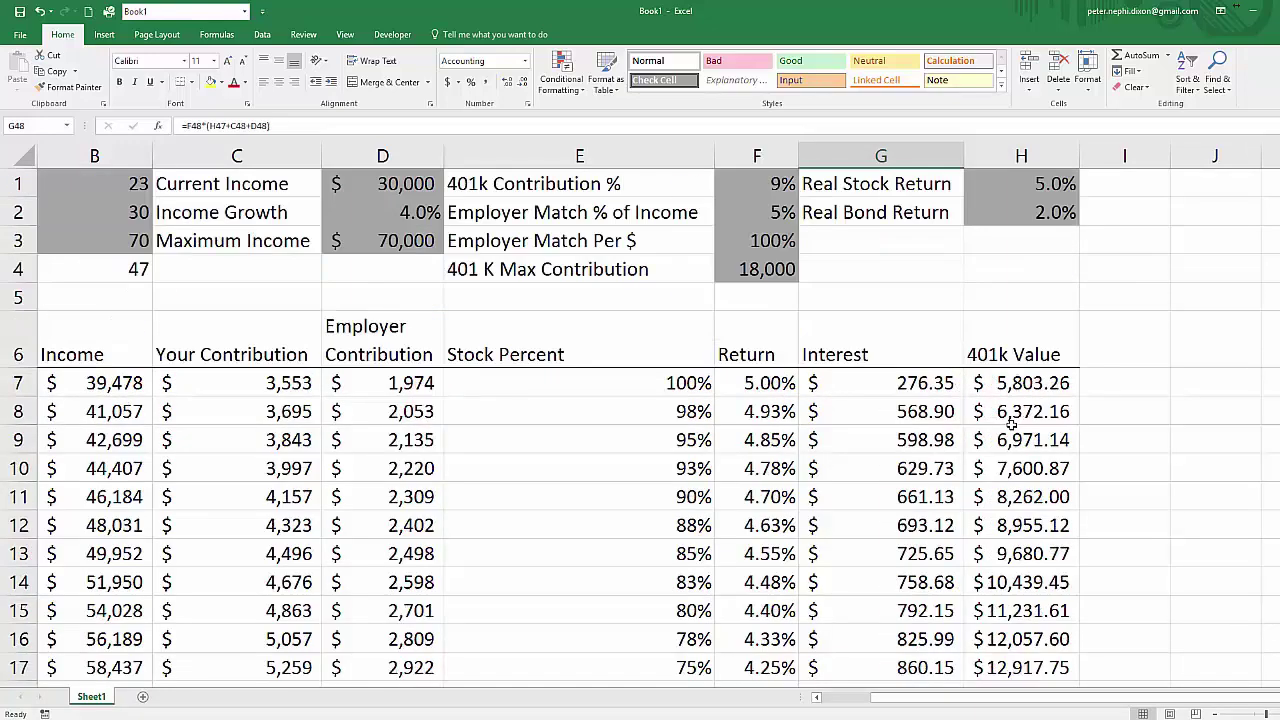
pyautogui.doubleClick(930, 415)
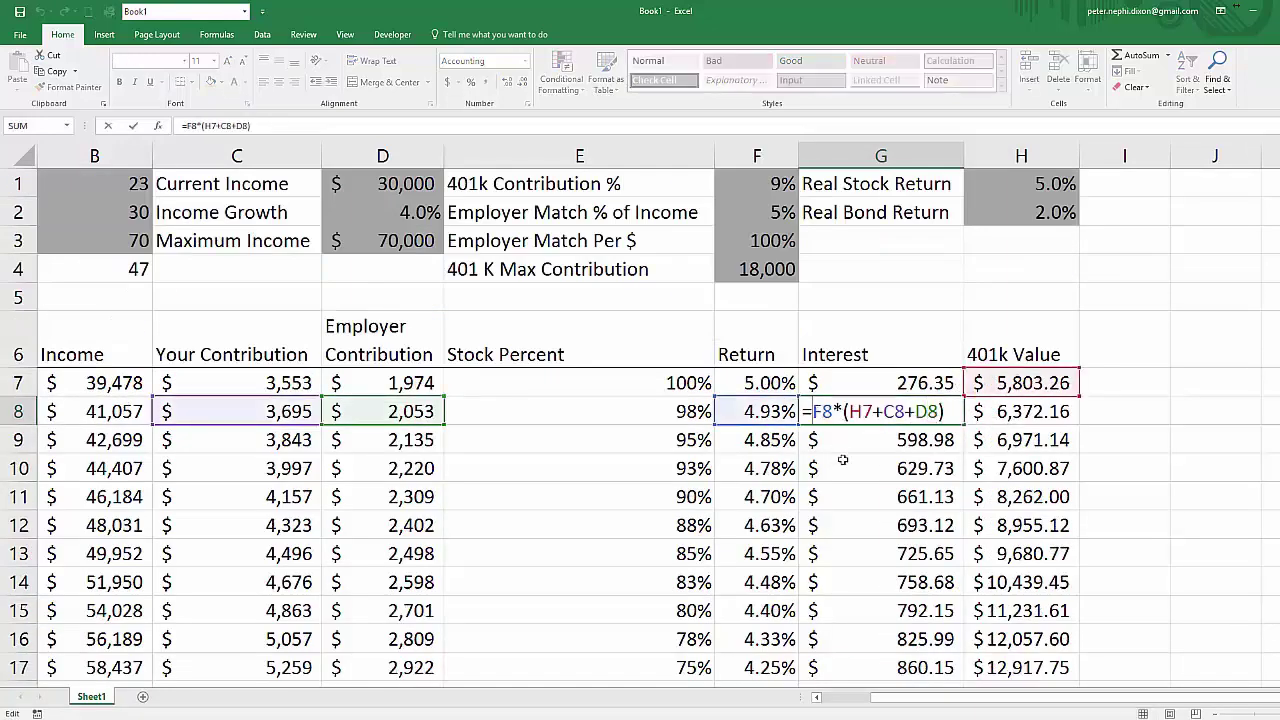
pyautogui.write('iferror(')
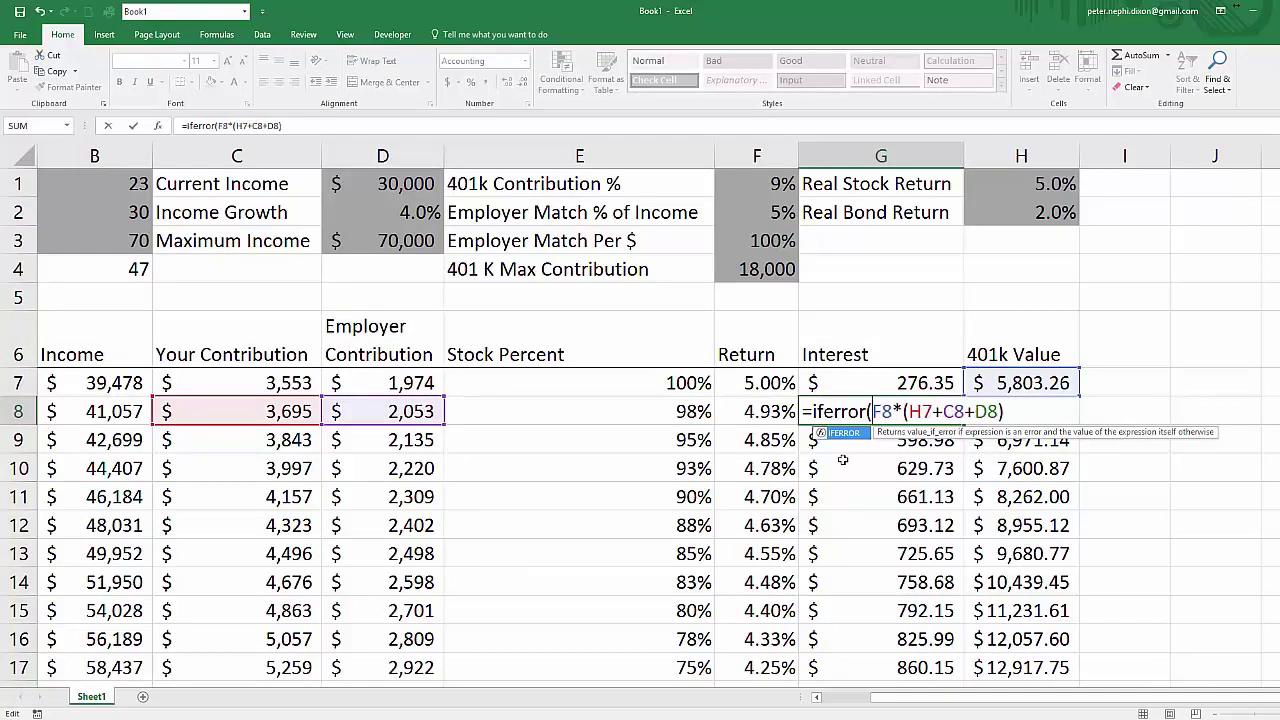
pyautogui.click(1017, 413)
pyautogui.write(',"")')
pyautogui.press('Return')
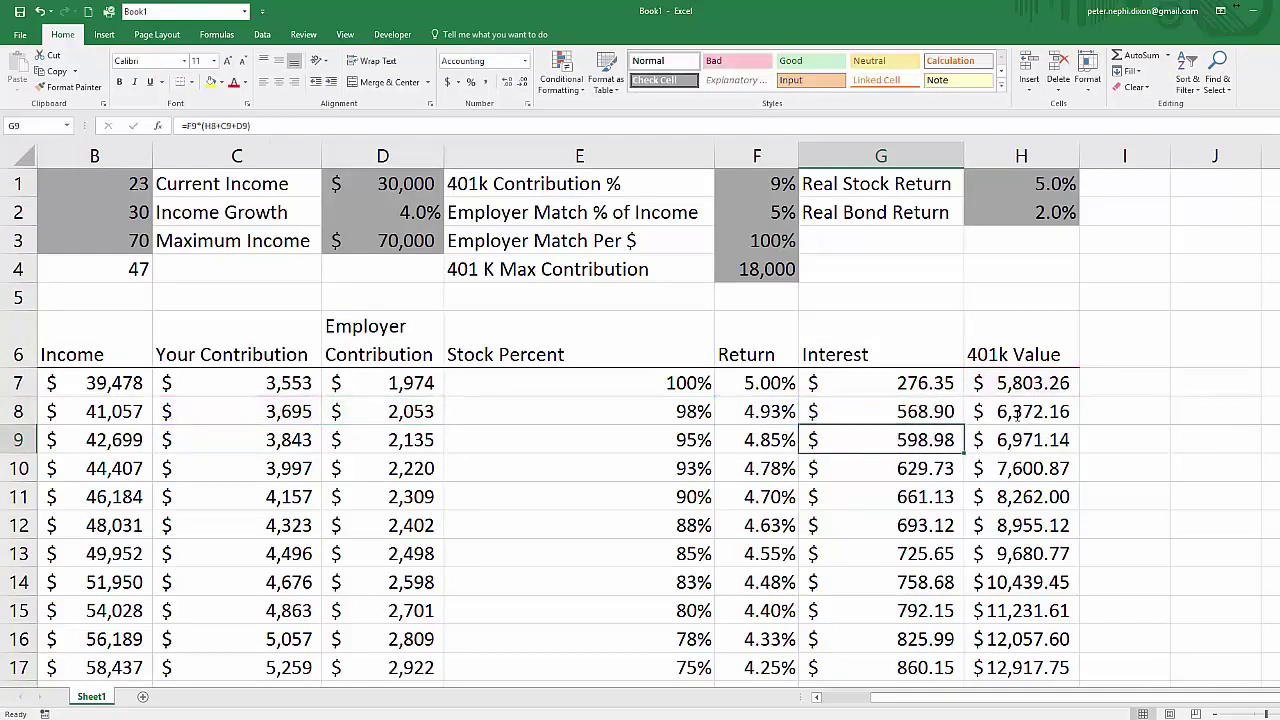
# - Fill the IFERROR version of the G8 formula down the Interest column
pyautogui.click(932, 416)
pyautogui.doubleClick(964, 425)
pyautogui.click(1045, 406)
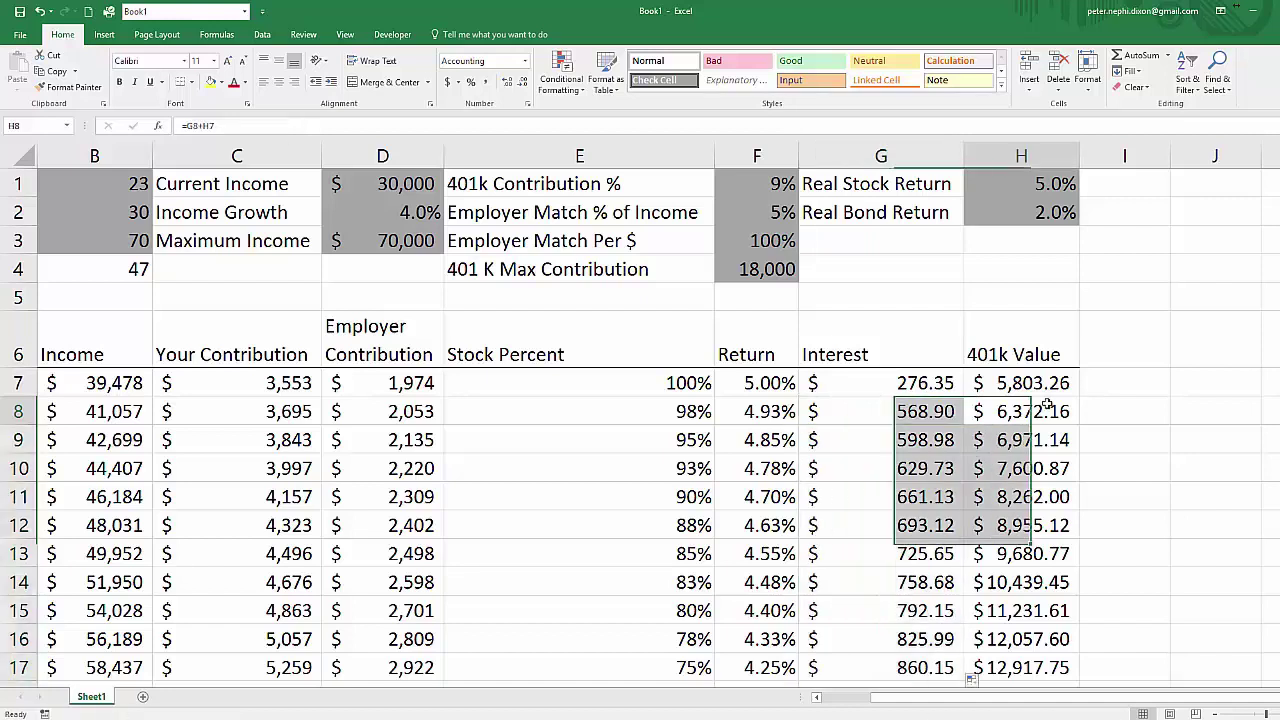
# - Compare the first- and second-year Interest and 401k Value formulas in G7:H8, checking which cells they reference
pyautogui.click(925, 411)
pyautogui.click(1035, 411)
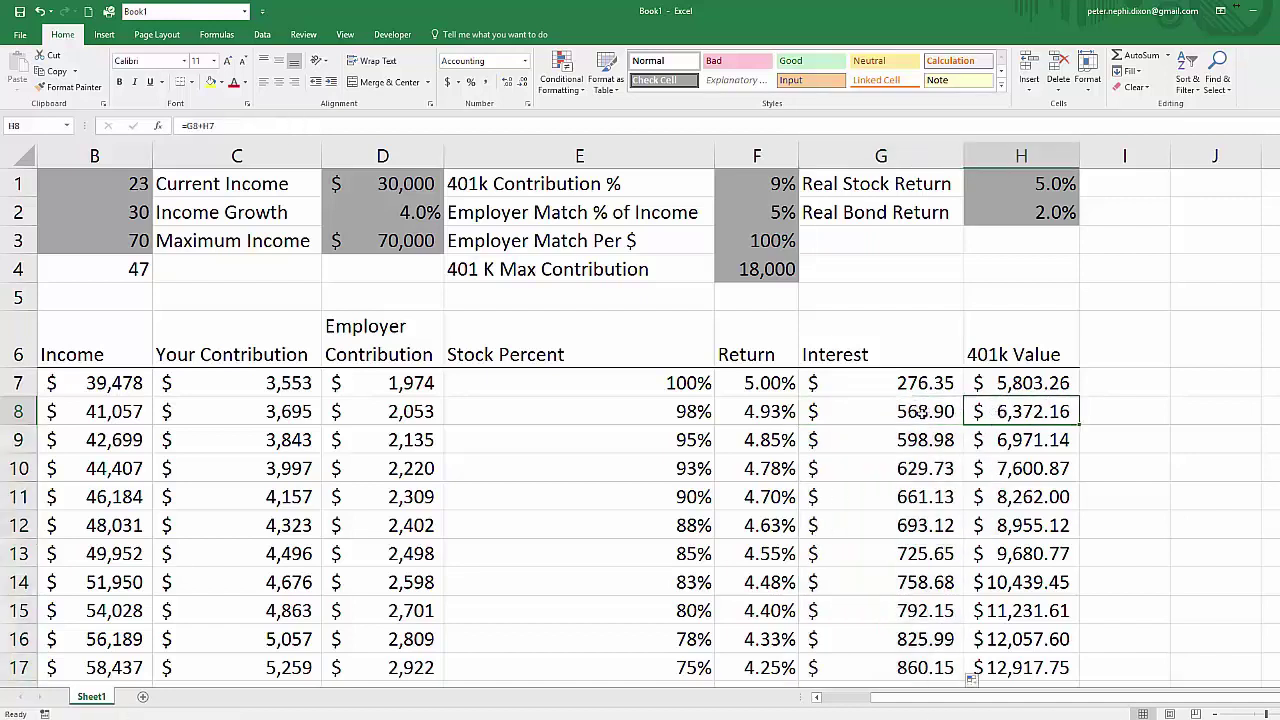
pyautogui.click(1000, 384)
pyautogui.press('Down')
pyautogui.press('Left')
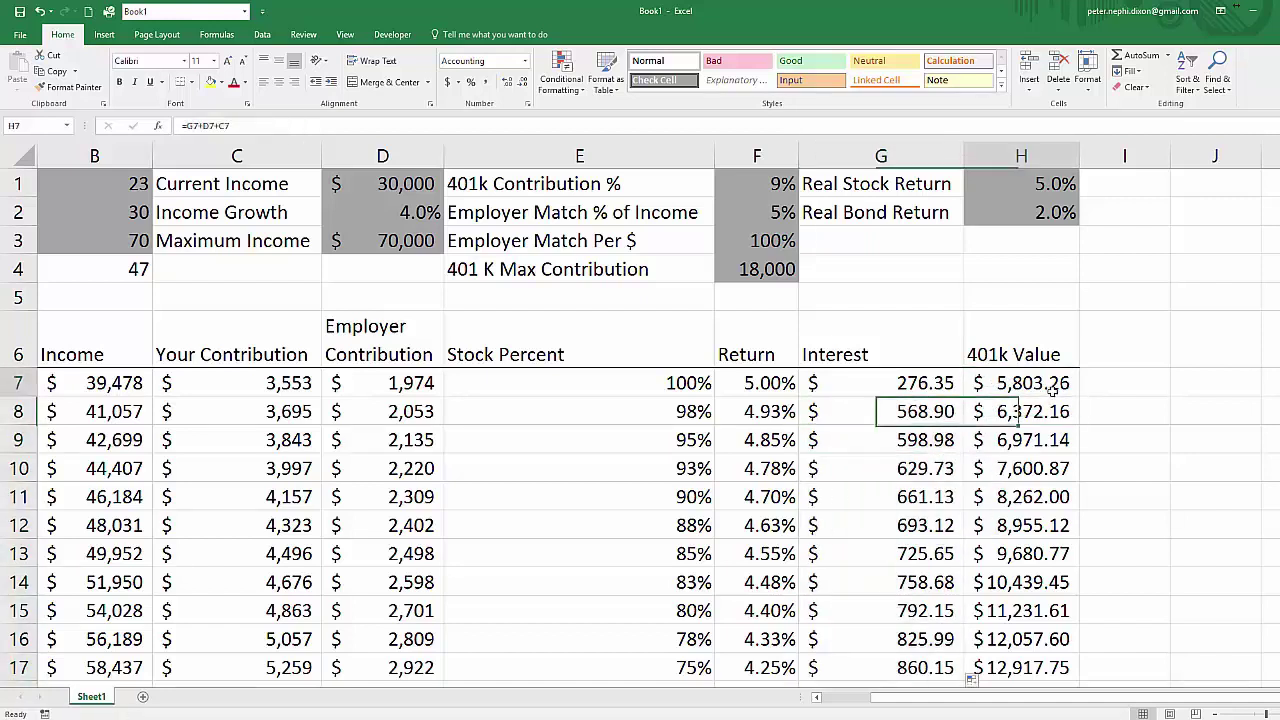
pyautogui.click(1032, 383)
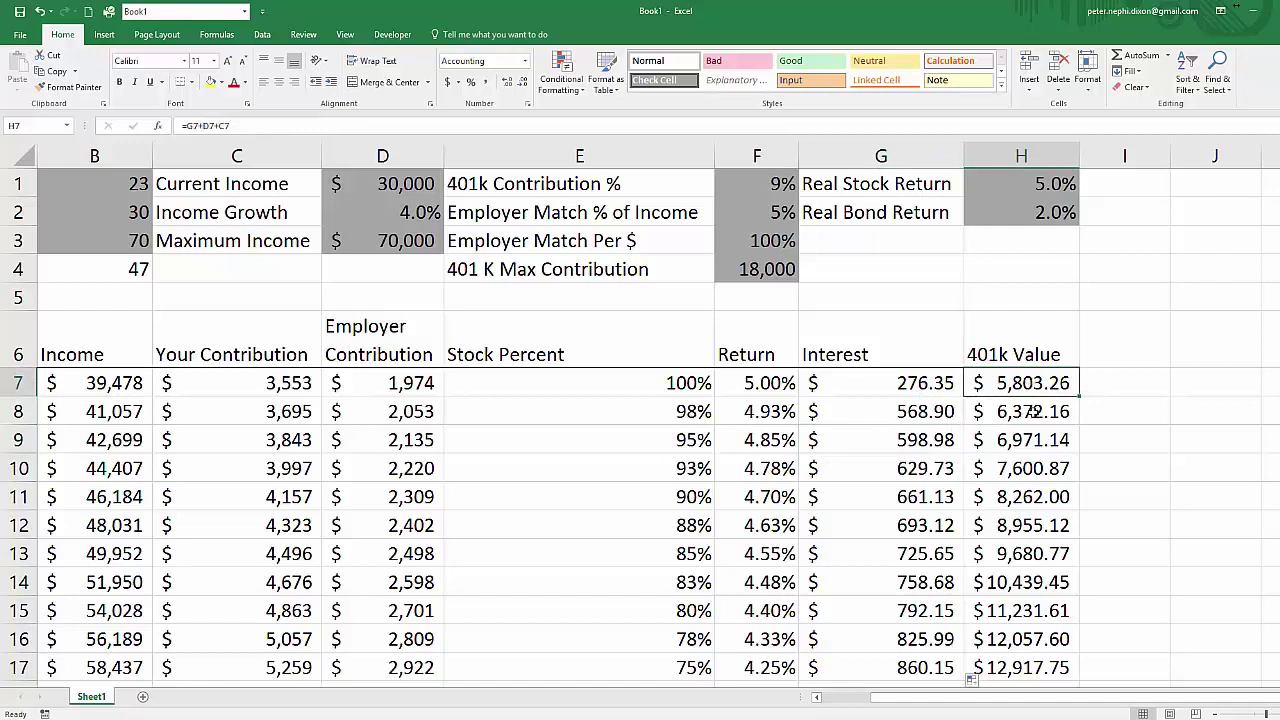
pyautogui.click(931, 411)
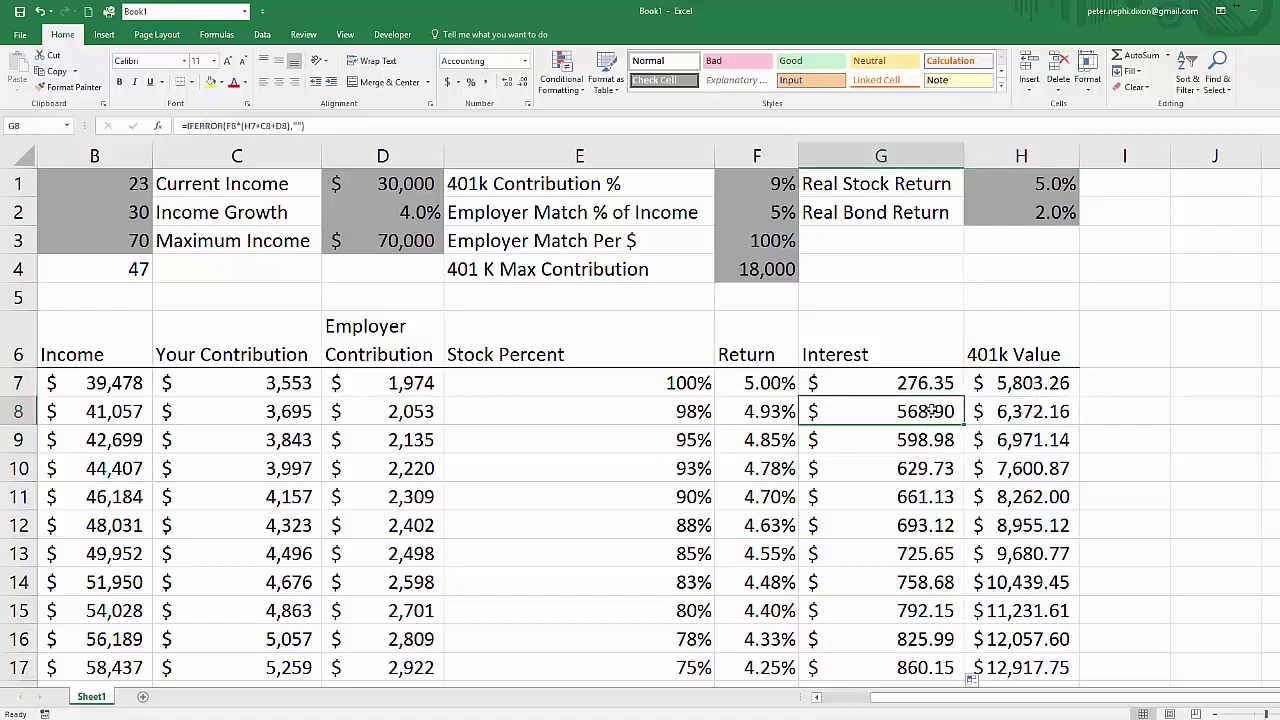
pyautogui.doubleClick(931, 411)
pyautogui.press('Return')
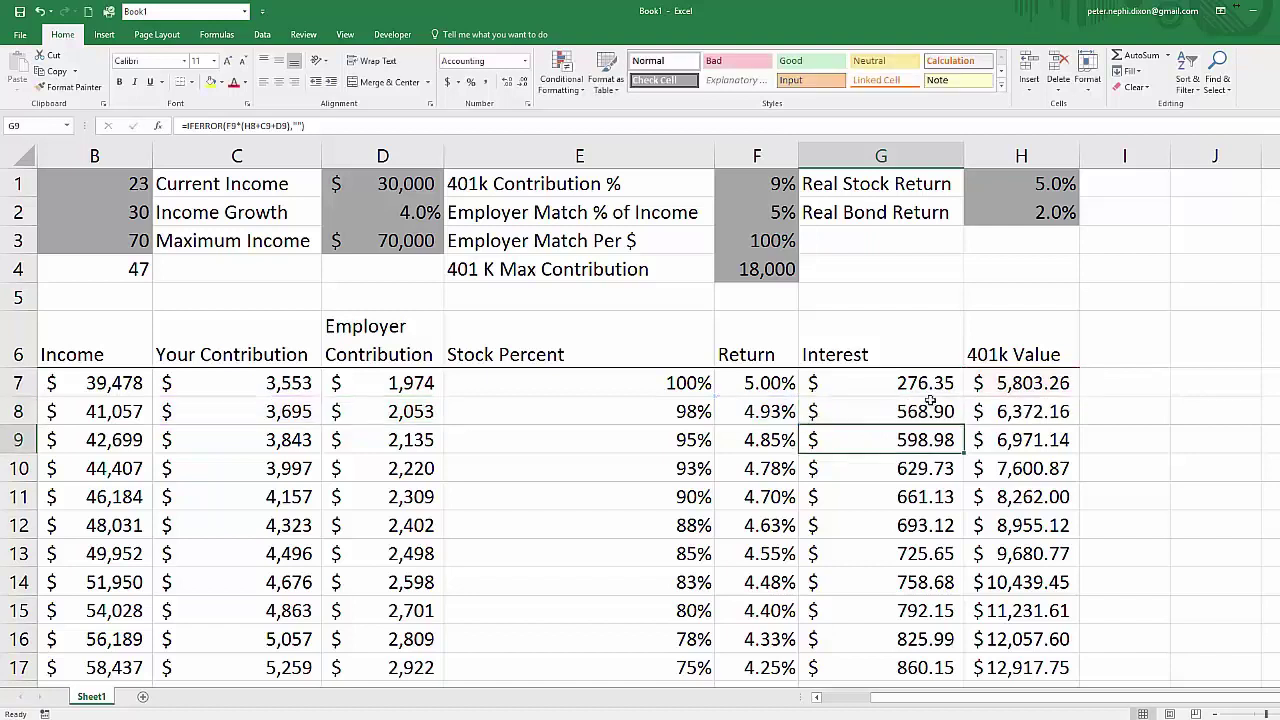
pyautogui.click(931, 386)
pyautogui.doubleClick(931, 386)
pyautogui.press('Return')
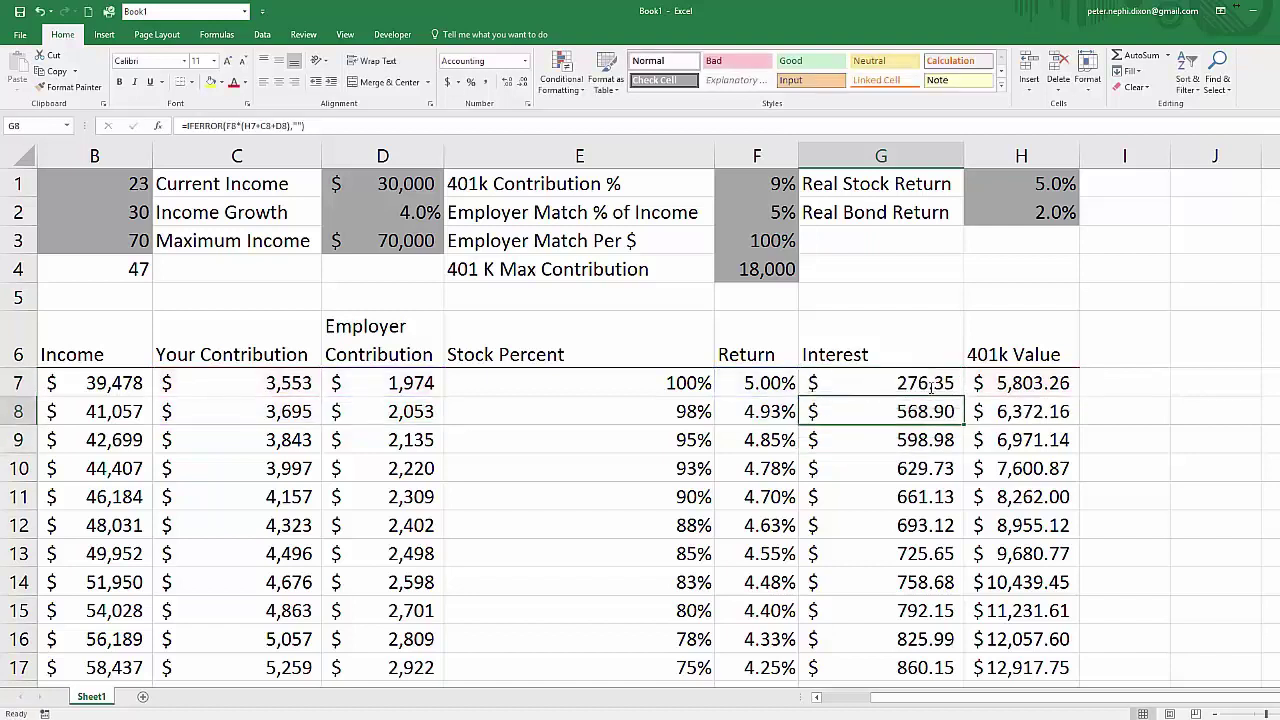
pyautogui.click(917, 387)
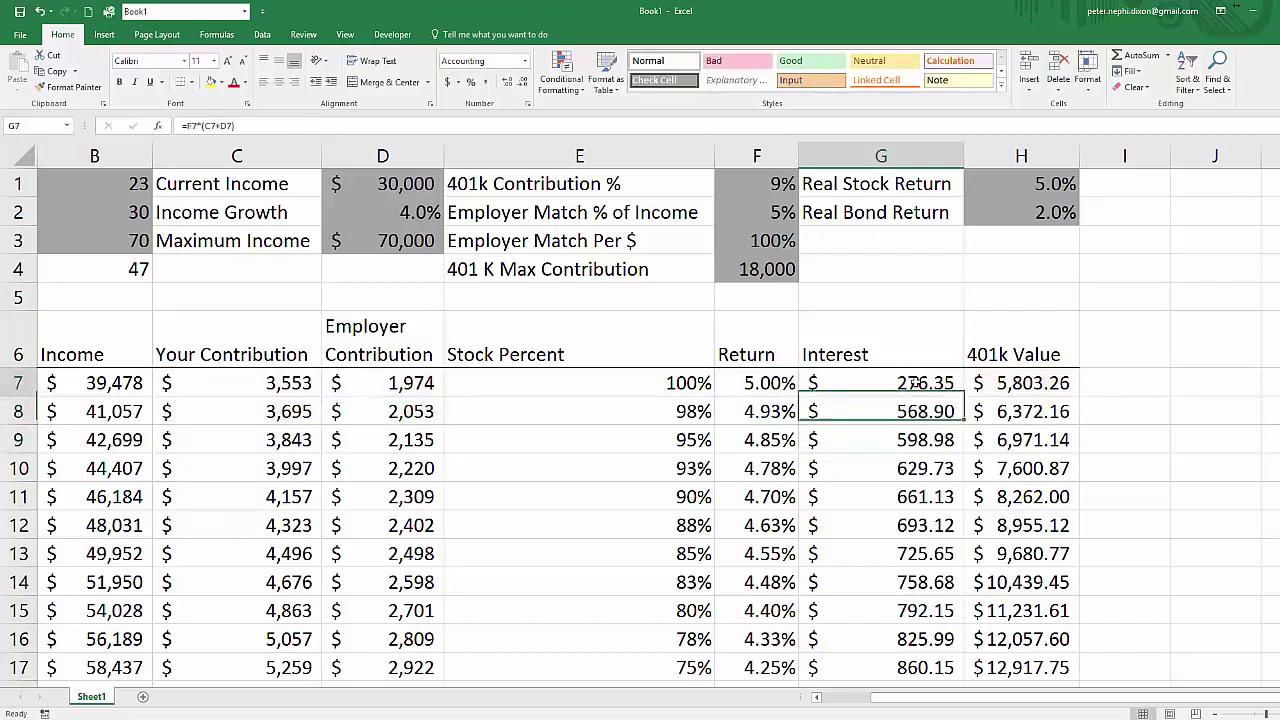
pyautogui.click(917, 403)
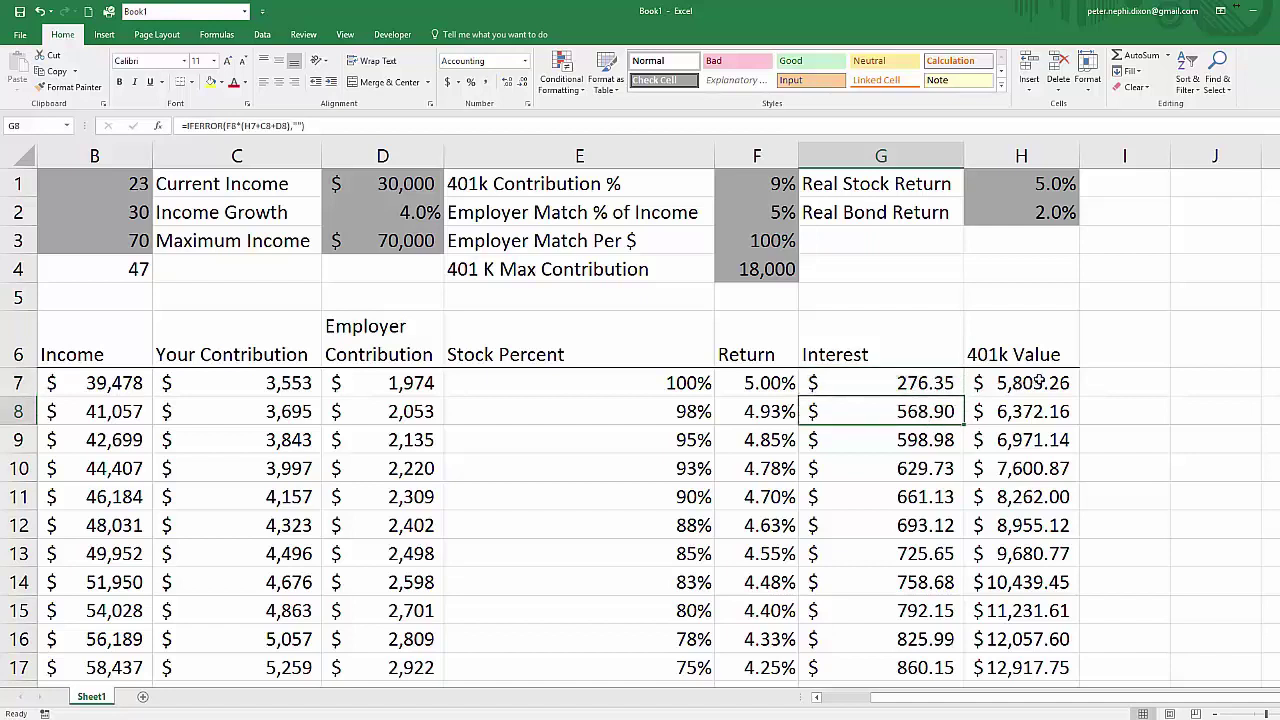
pyautogui.click(1020, 411)
pyautogui.click(1030, 383)
pyautogui.doubleClick(1036, 383)
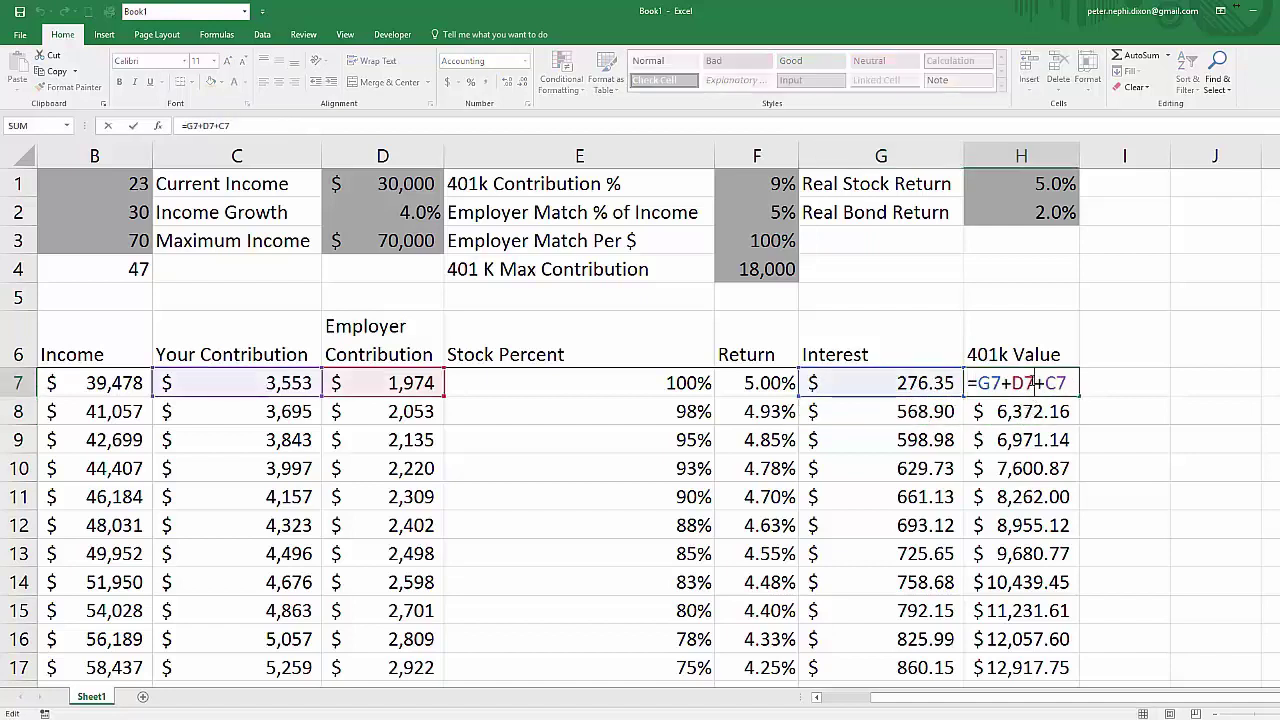
pyautogui.press('Return')
pyautogui.doubleClick(1033, 400)
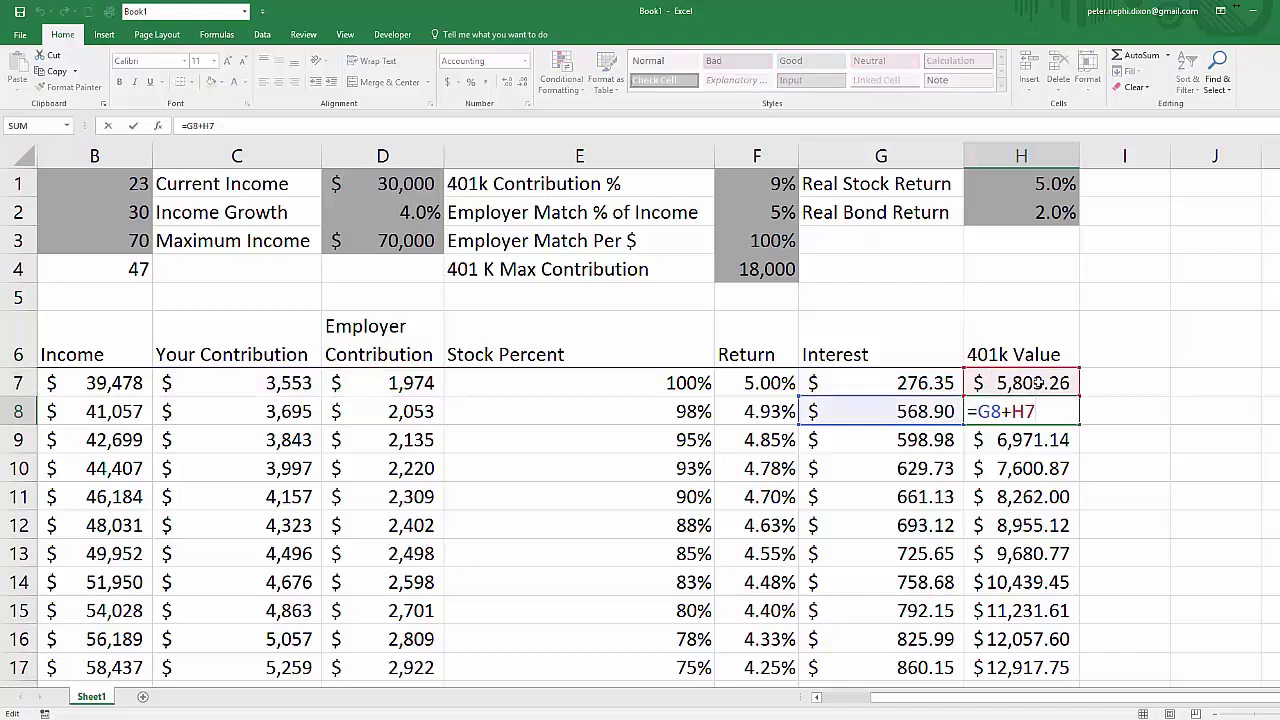
pyautogui.press('Return')
pyautogui.click(1025, 410)
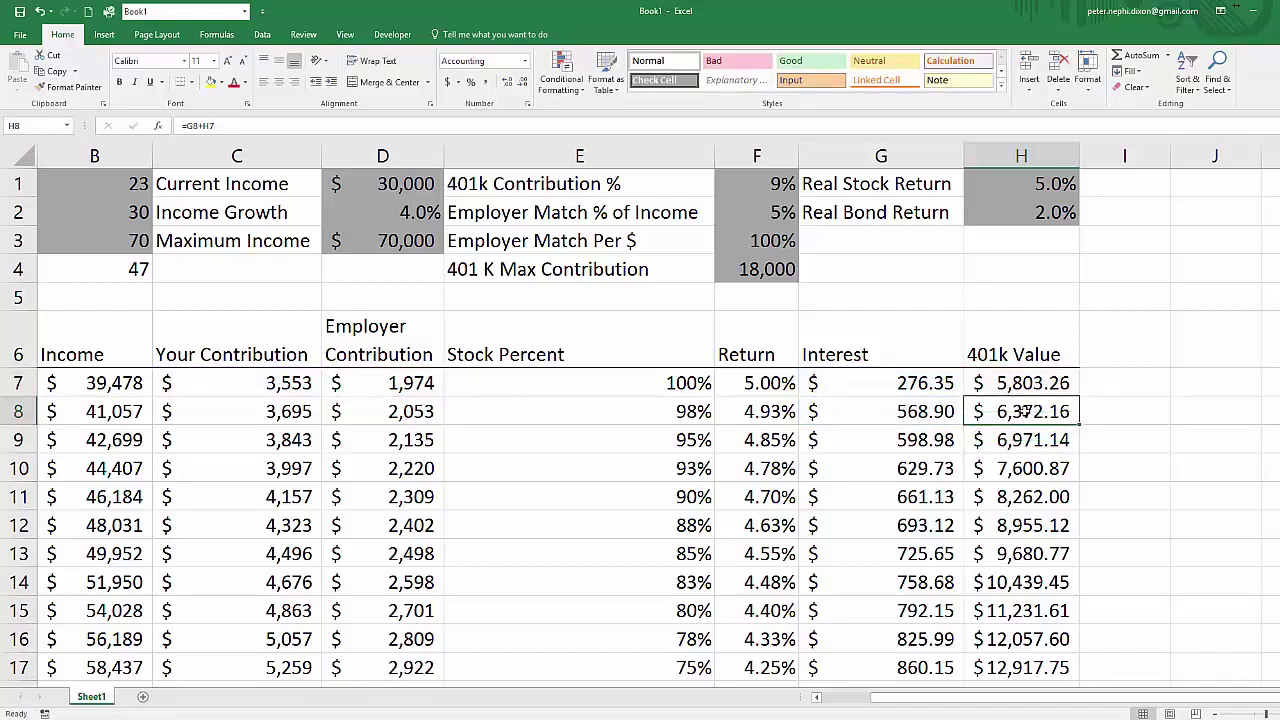
# - Wrap the H8 formula in IFERROR with an empty string on error, and fill it down the 401k Value column
pyautogui.doubleClick(1029, 411)
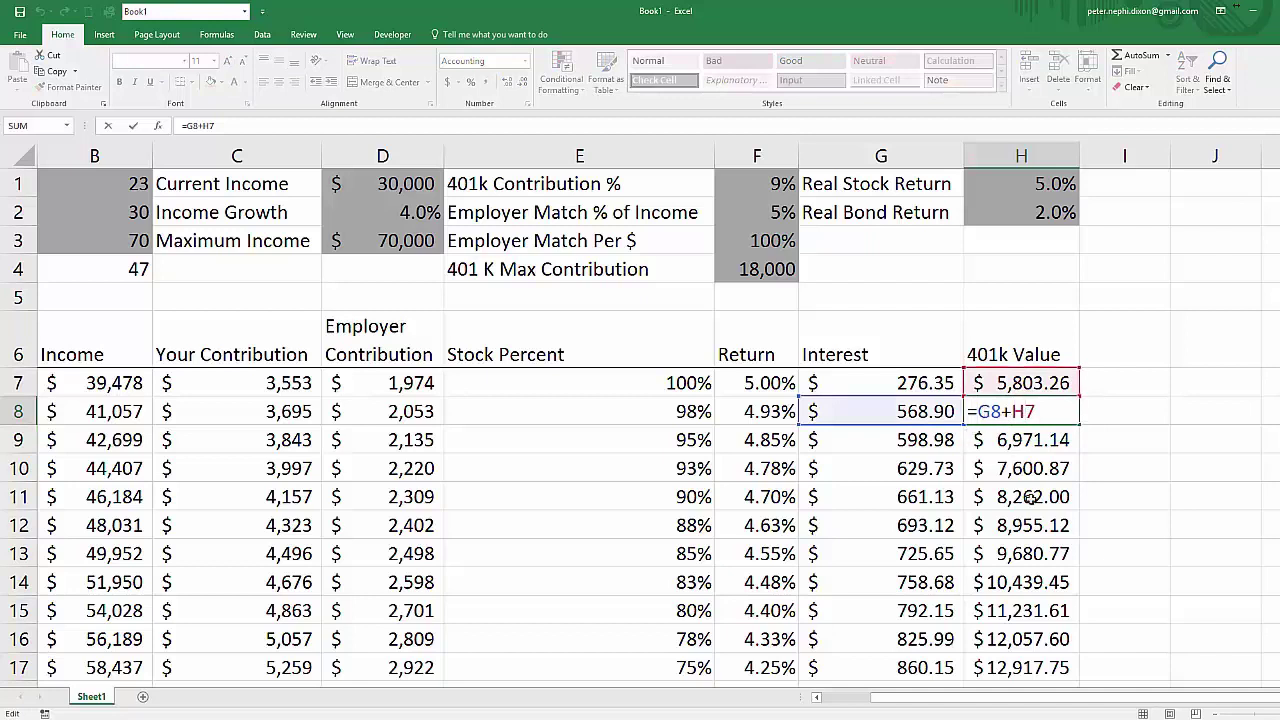
pyautogui.write('iferror(')
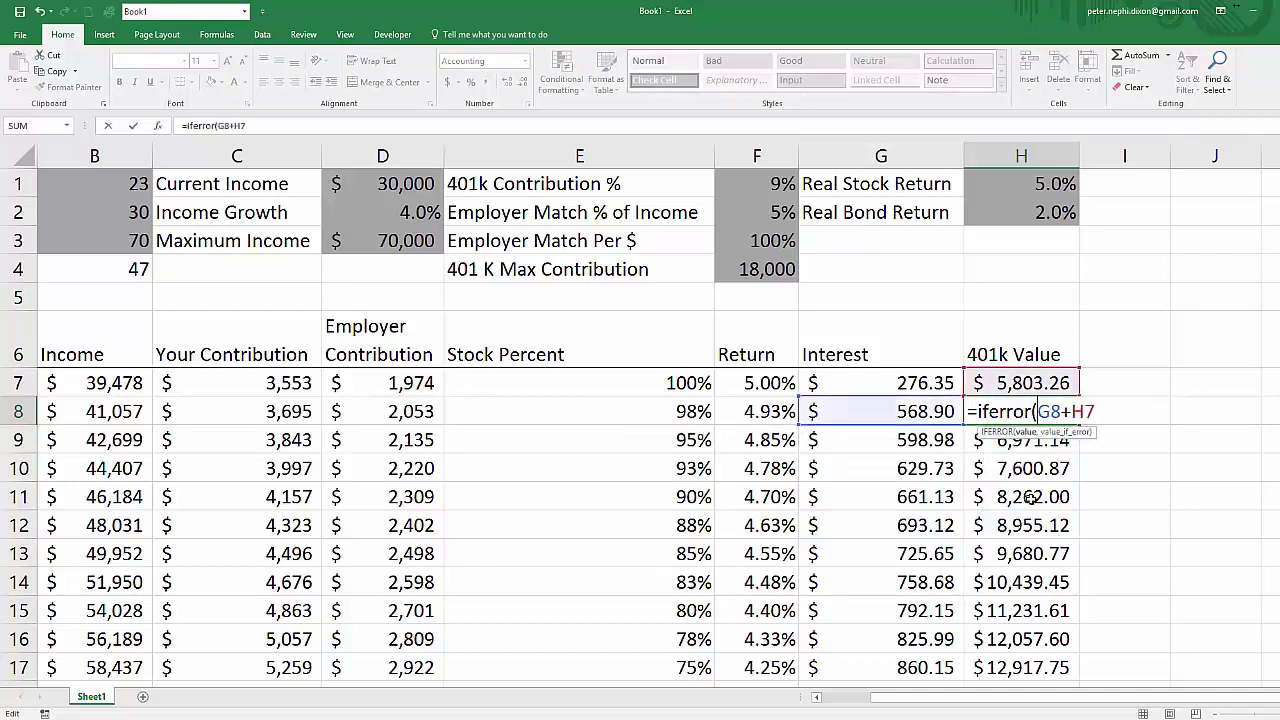
pyautogui.write(',"")')
pyautogui.press('Return')
pyautogui.click(1057, 411)
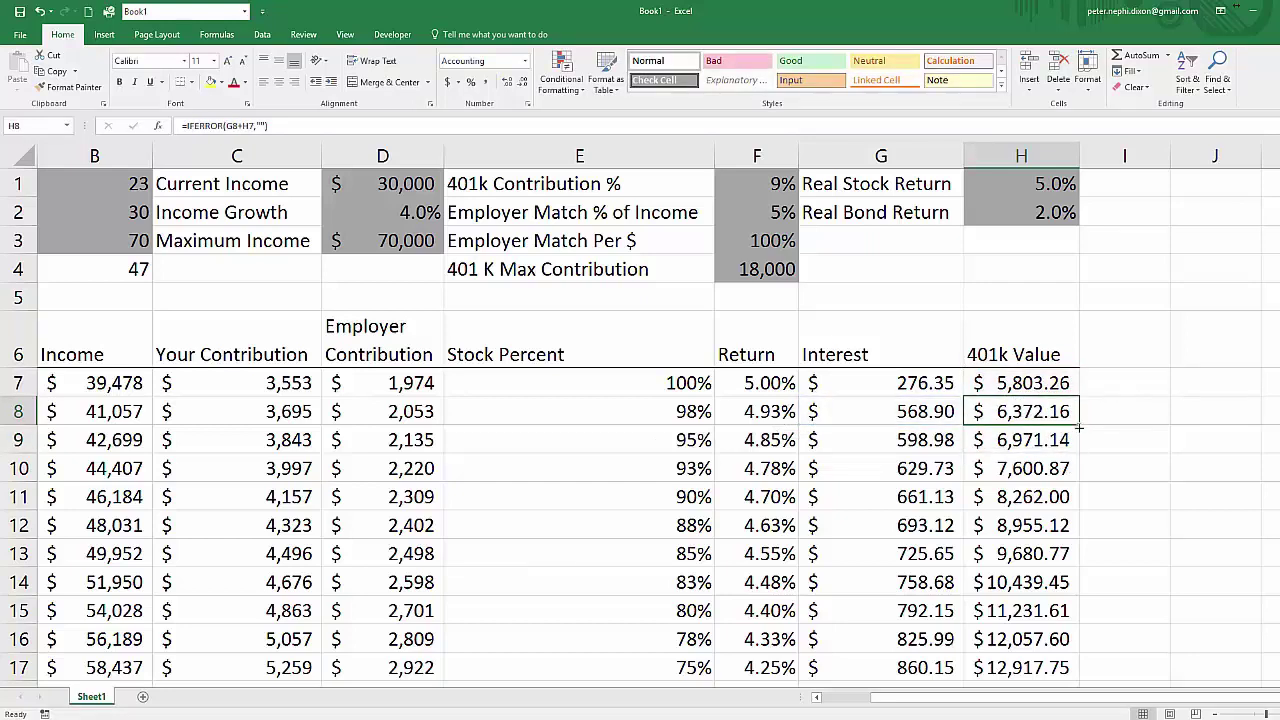
pyautogui.doubleClick(1081, 425)
pyautogui.click(1020, 468)
pyautogui.scroll(-12, 864, 513)
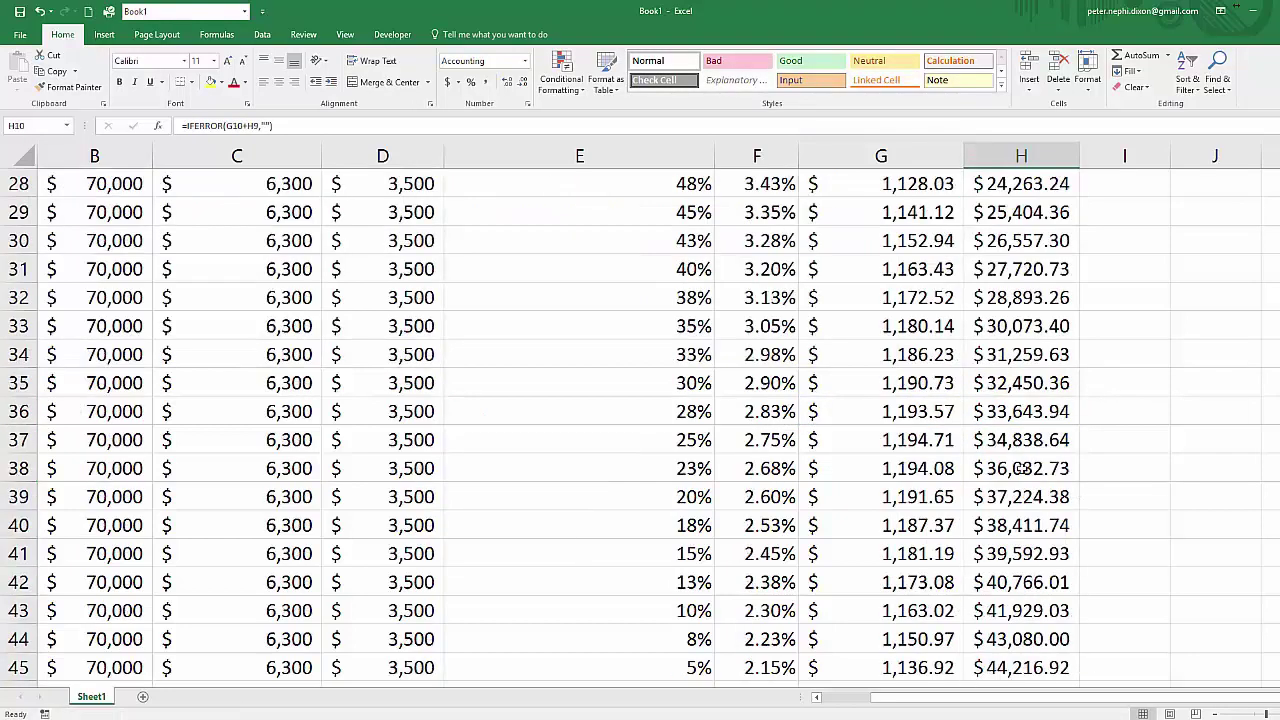
pyautogui.click(955, 497)
pyautogui.click(990, 470)
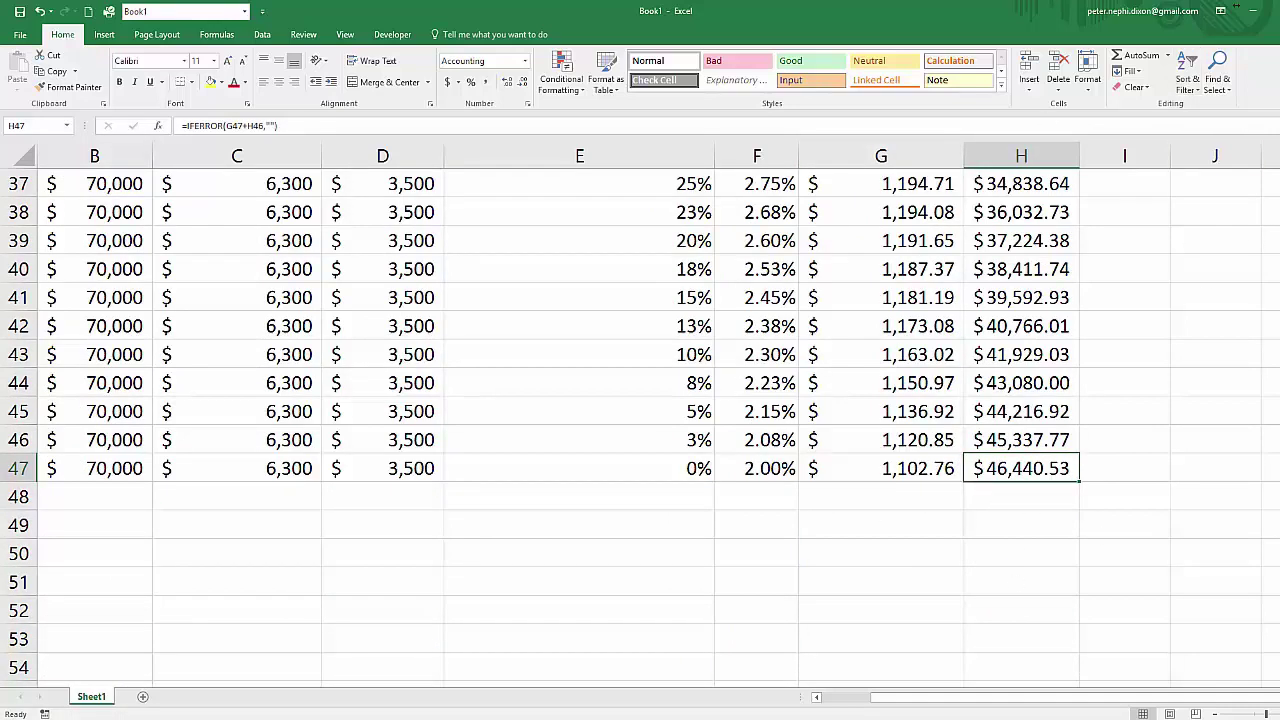
# - Add both yearly contributions to the second-year 401k value, making H8 =IFERROR(G8+H7+C8+D8,"")
pyautogui.press('pageup')
pyautogui.press('pageup')
pyautogui.press('F2')
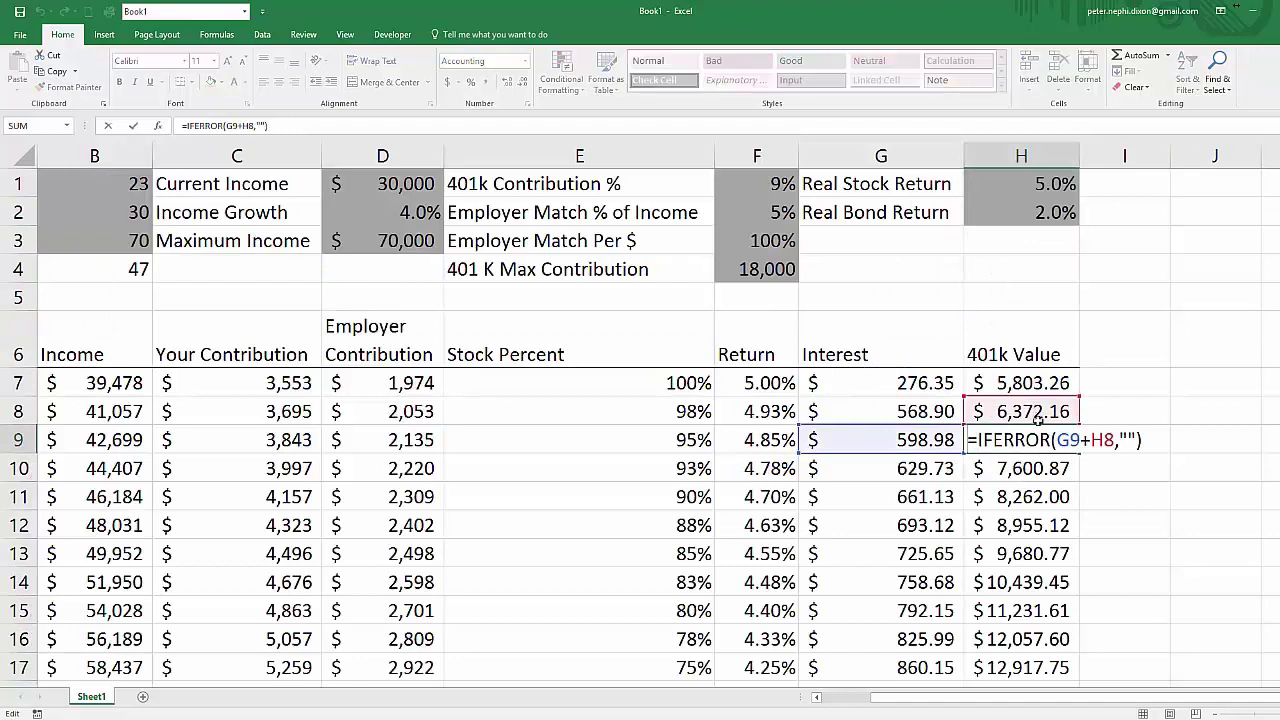
pyautogui.press('Escape')
pyautogui.press('Up')
pyautogui.press('F2')
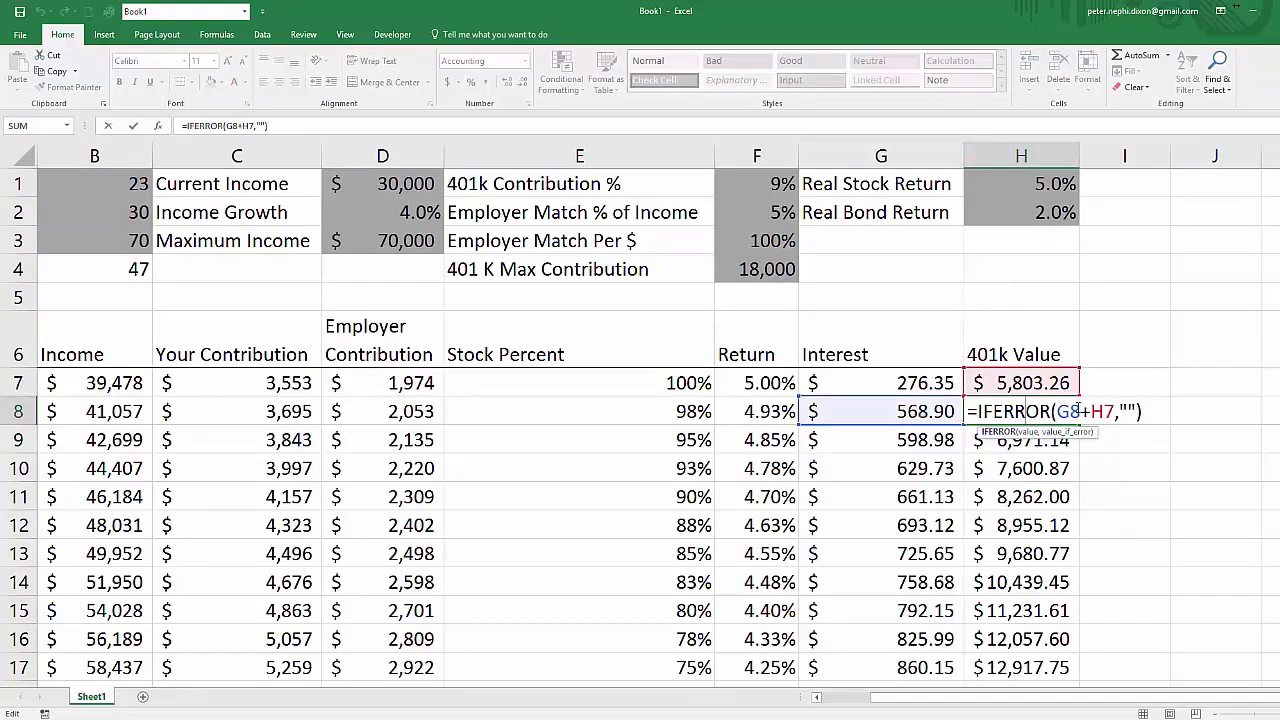
pyautogui.press('Right')
pyautogui.press('Right')
pyautogui.press('Right')
pyautogui.press('Right')
pyautogui.press('Right')
pyautogui.press('Right')
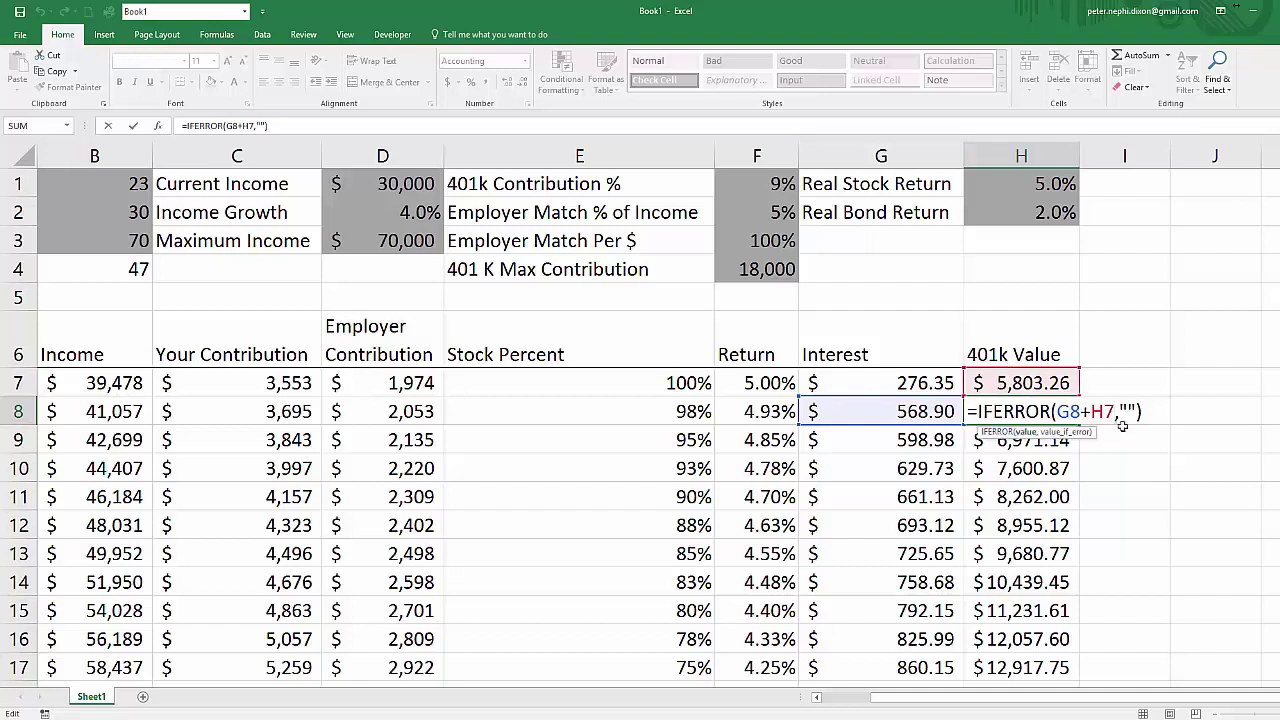
pyautogui.write('+')
pyautogui.click(279, 411)
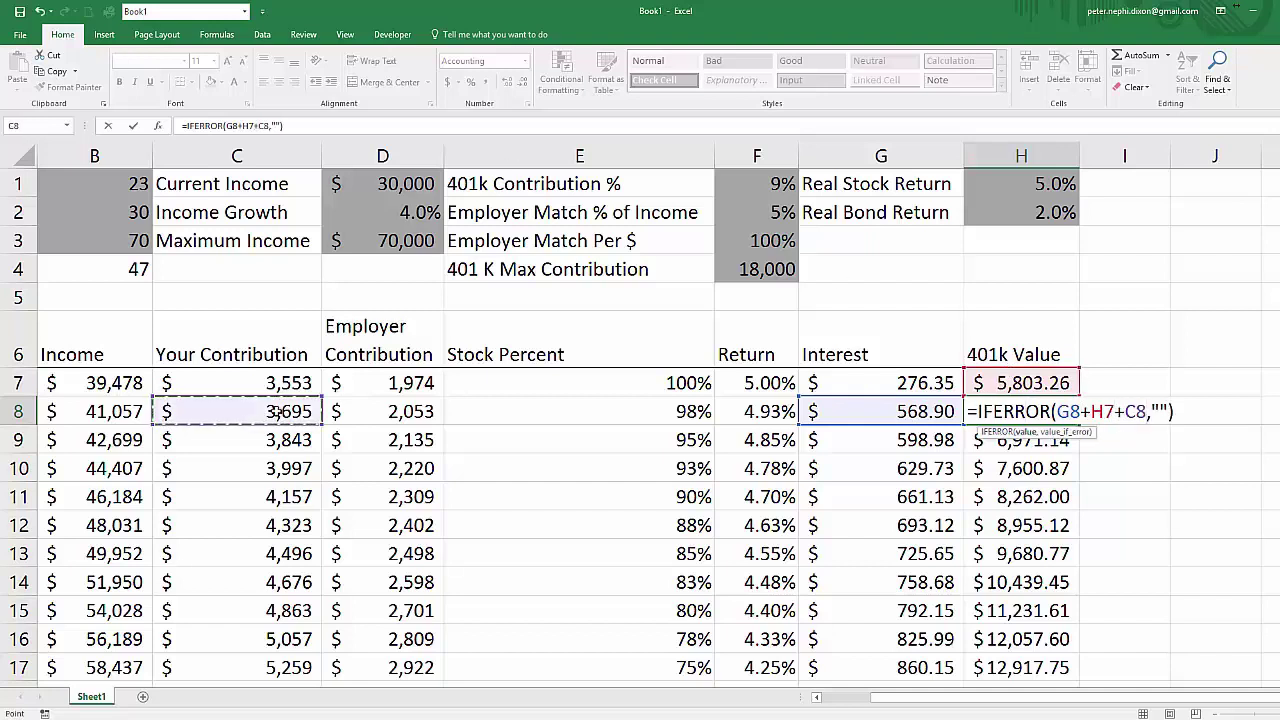
pyautogui.write('+')
pyautogui.click(423, 413)
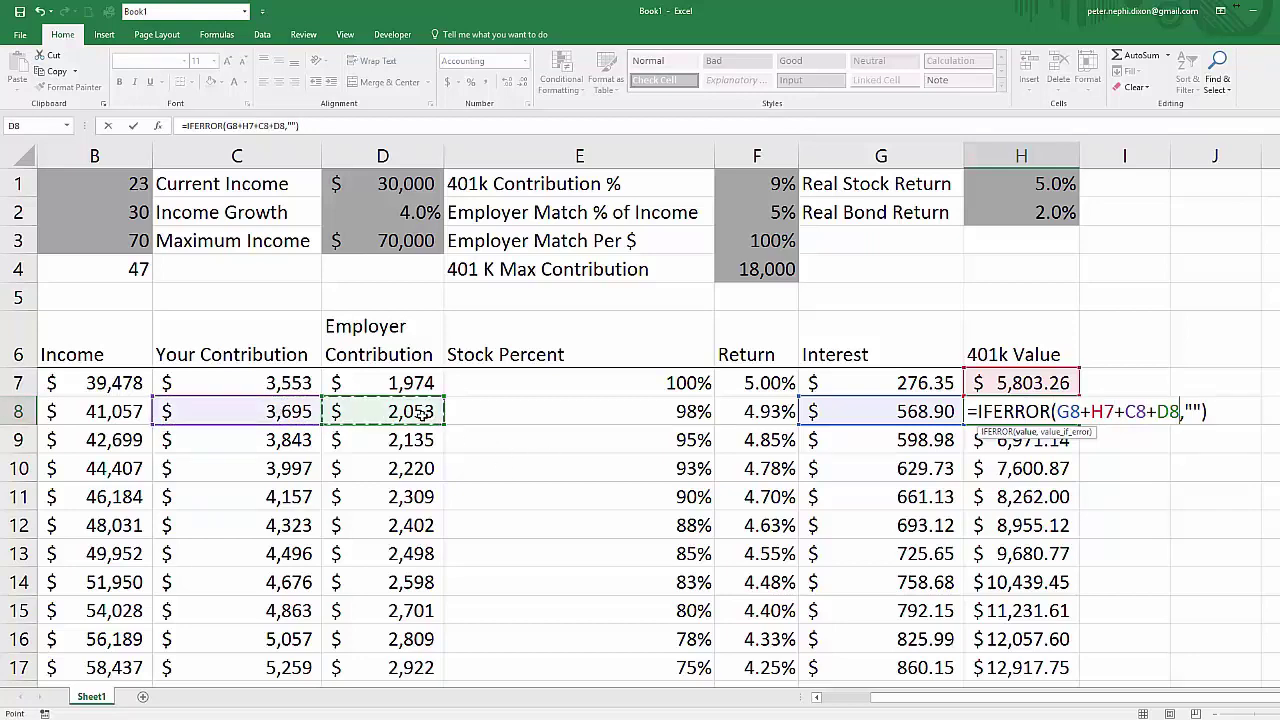
pyautogui.press('Return')
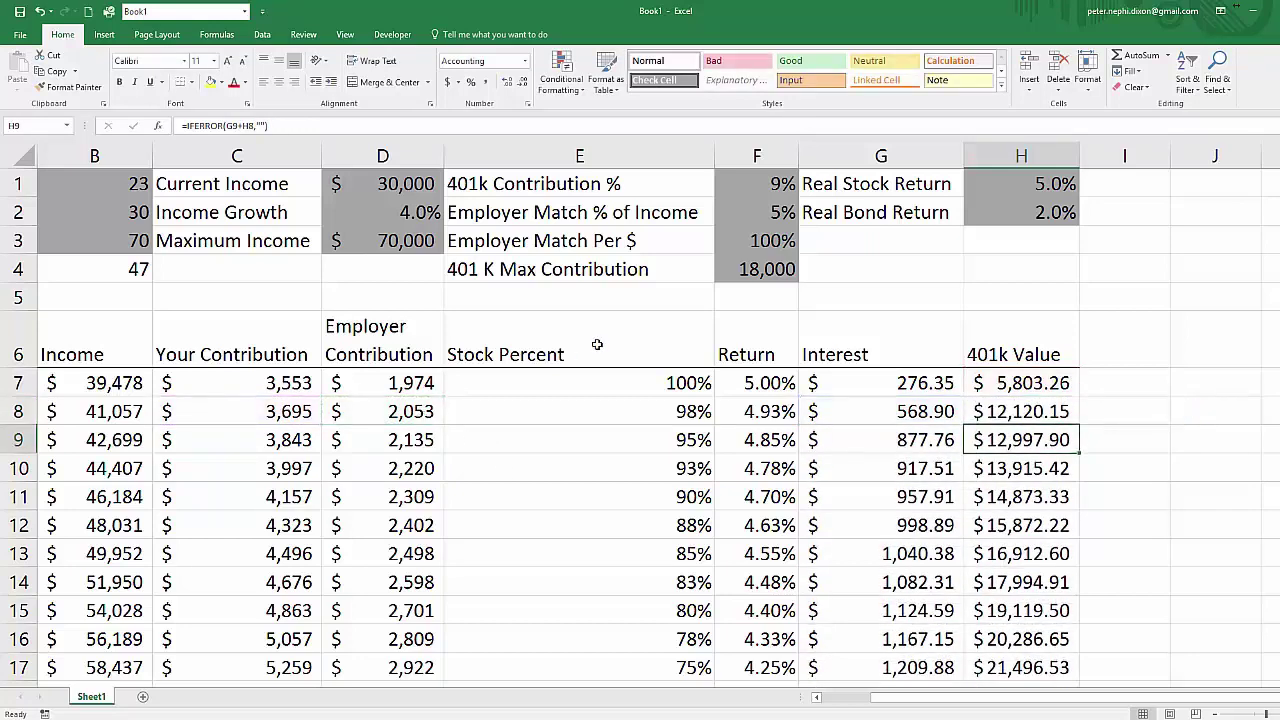
# - Fill the H8 formula down the 401k Value column, autofit column H, and check the last year's value
pyautogui.press('Up')
pyautogui.doubleClick(1079, 426)
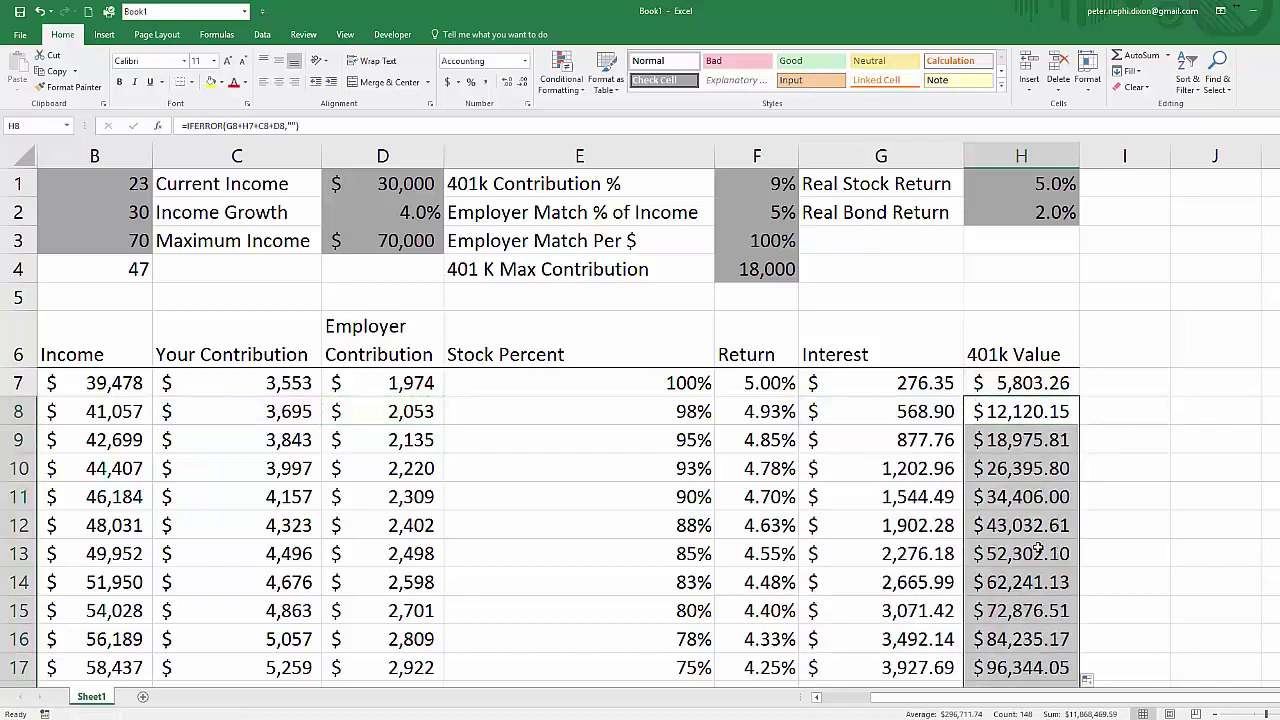
pyautogui.click(1034, 551)
pyautogui.scroll(-5, 1031, 494)
pyautogui.scroll(3, 1066, 300)
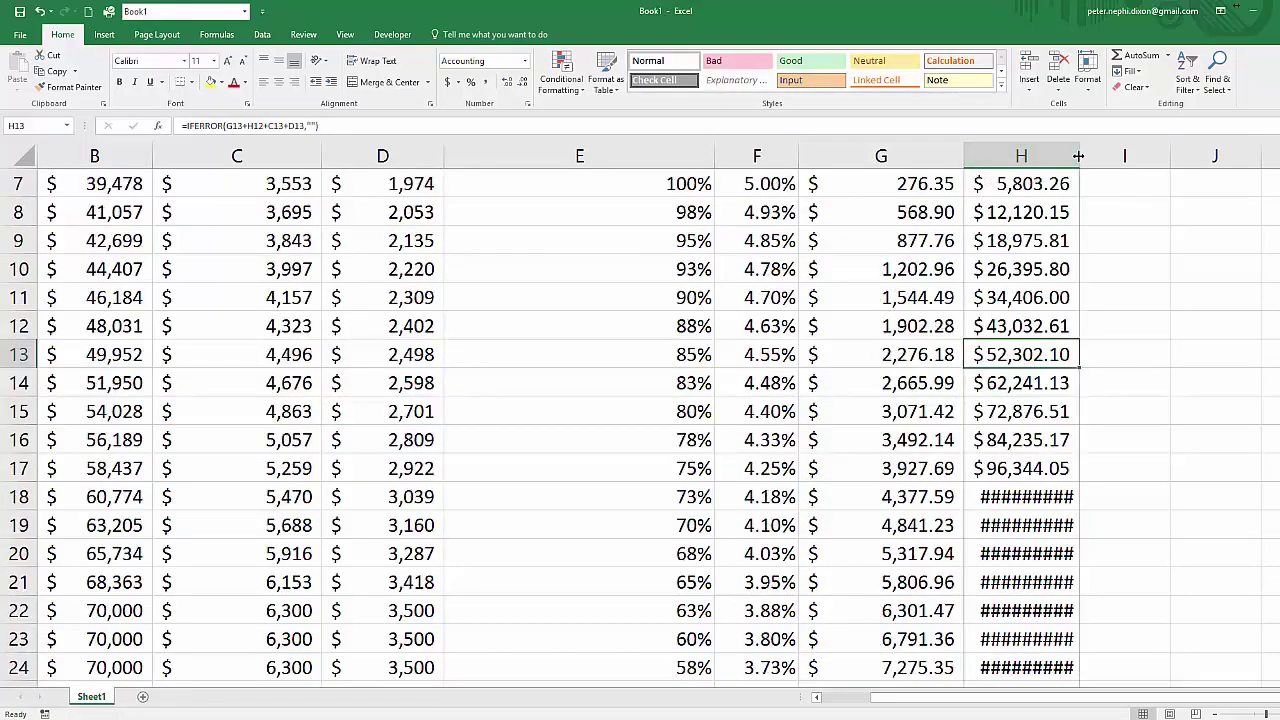
pyautogui.doubleClick(1079, 156)
pyautogui.scroll(-7, 1050, 330)
pyautogui.scroll(-5, 1042, 365)
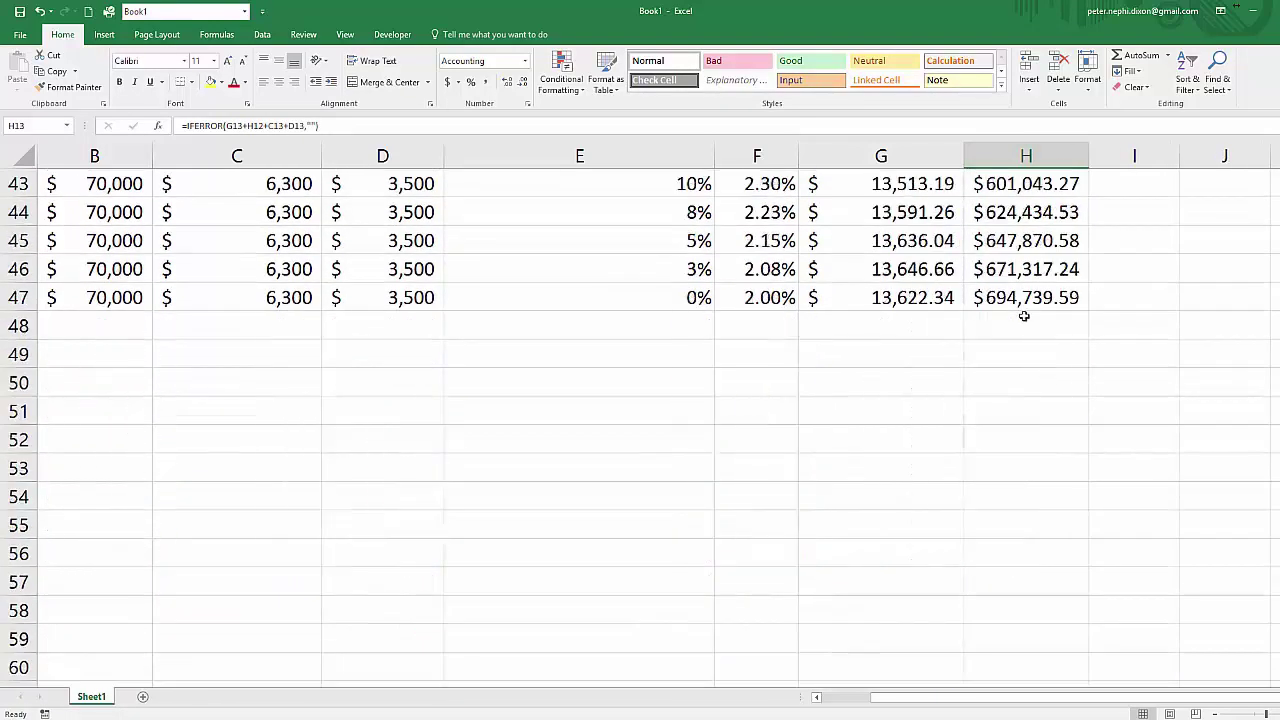
pyautogui.click(1014, 293)
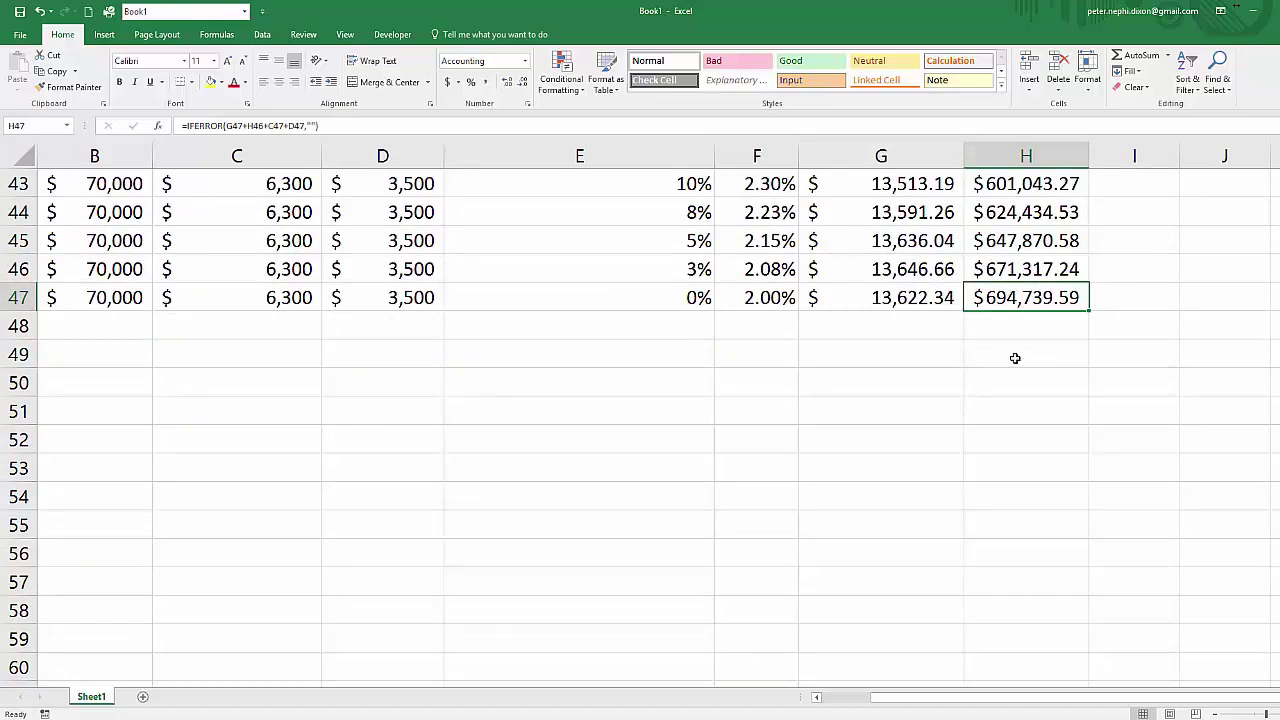
pyautogui.scroll(14, 1108, 397)
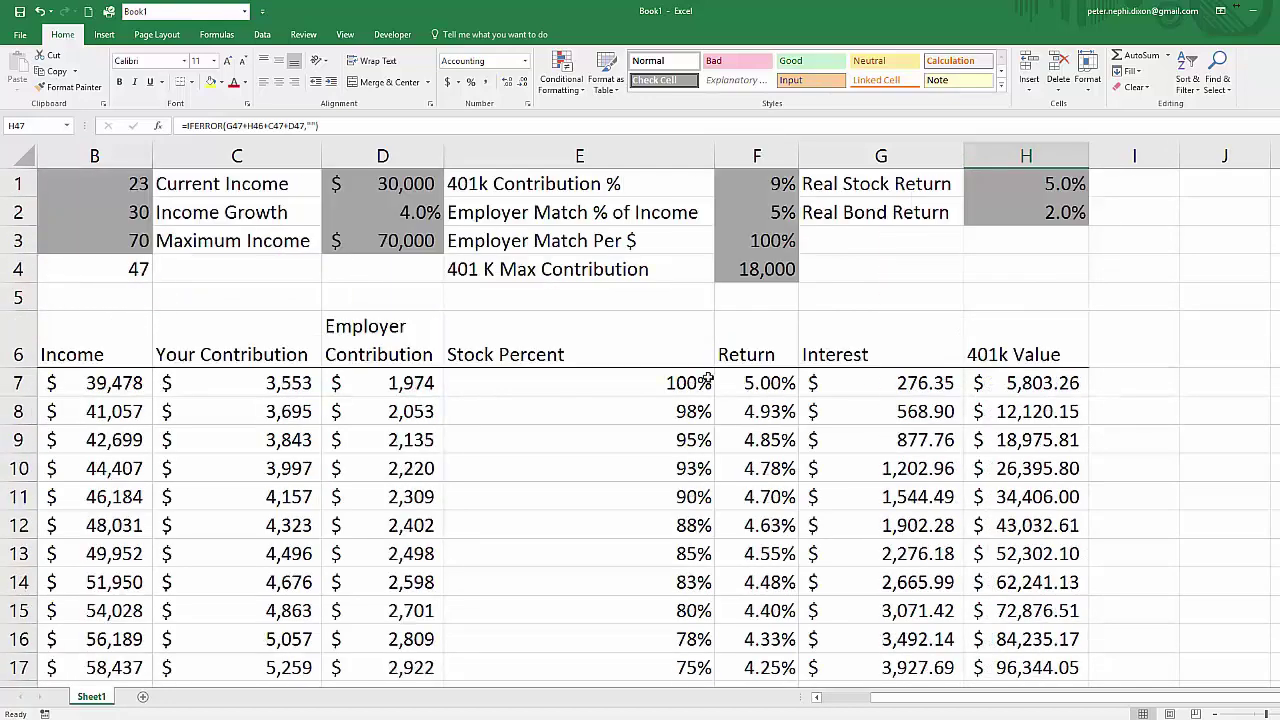
# - Insert eight blank rows at row 5, between the input section and the projection table
pyautogui.click(559, 304)
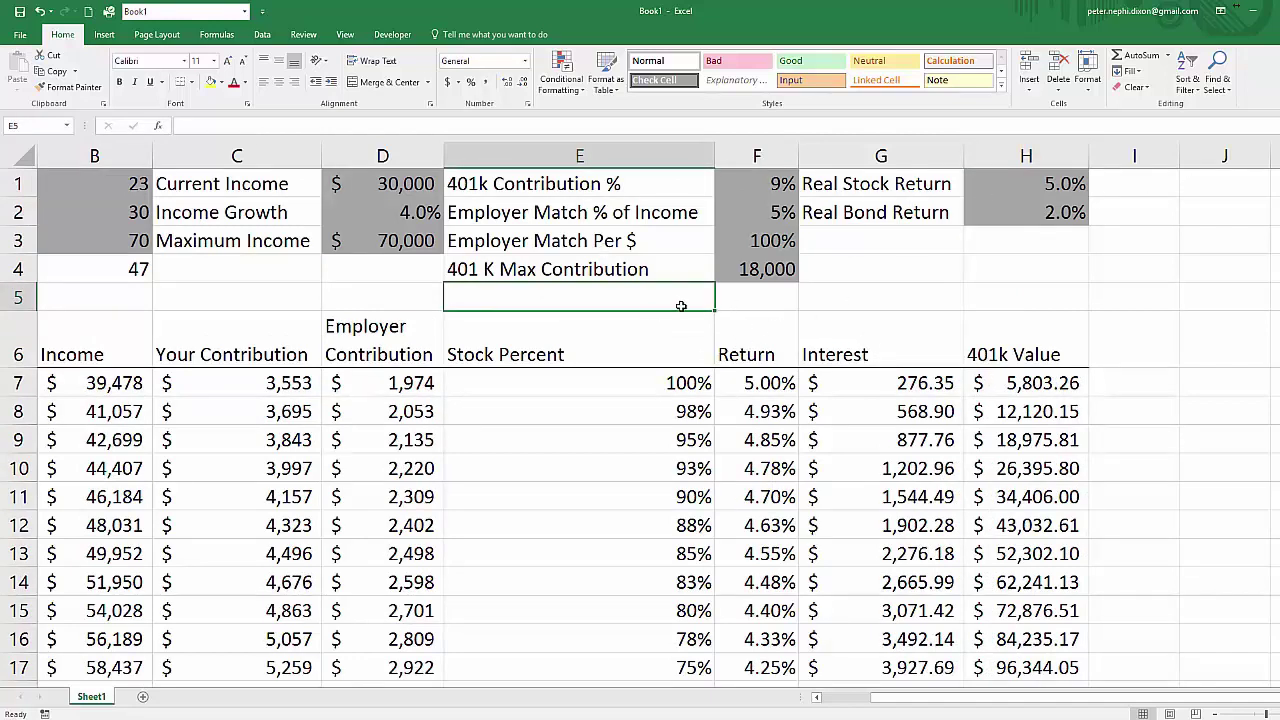
pyautogui.hotkey('shift', 'space')
pyautogui.hotkey('ctrl', 'shift', '+')
pyautogui.hotkey('ctrl', 'shift', '+')
pyautogui.hotkey('ctrl', 'shift', '+')
pyautogui.hotkey('ctrl', 'shift', '+')
pyautogui.hotkey('ctrl', 'shift', '+')
pyautogui.hotkey('ctrl', 'shift', '+')
pyautogui.hotkey('ctrl', 'shift', '+')
pyautogui.hotkey('ctrl', 'shift', '+')
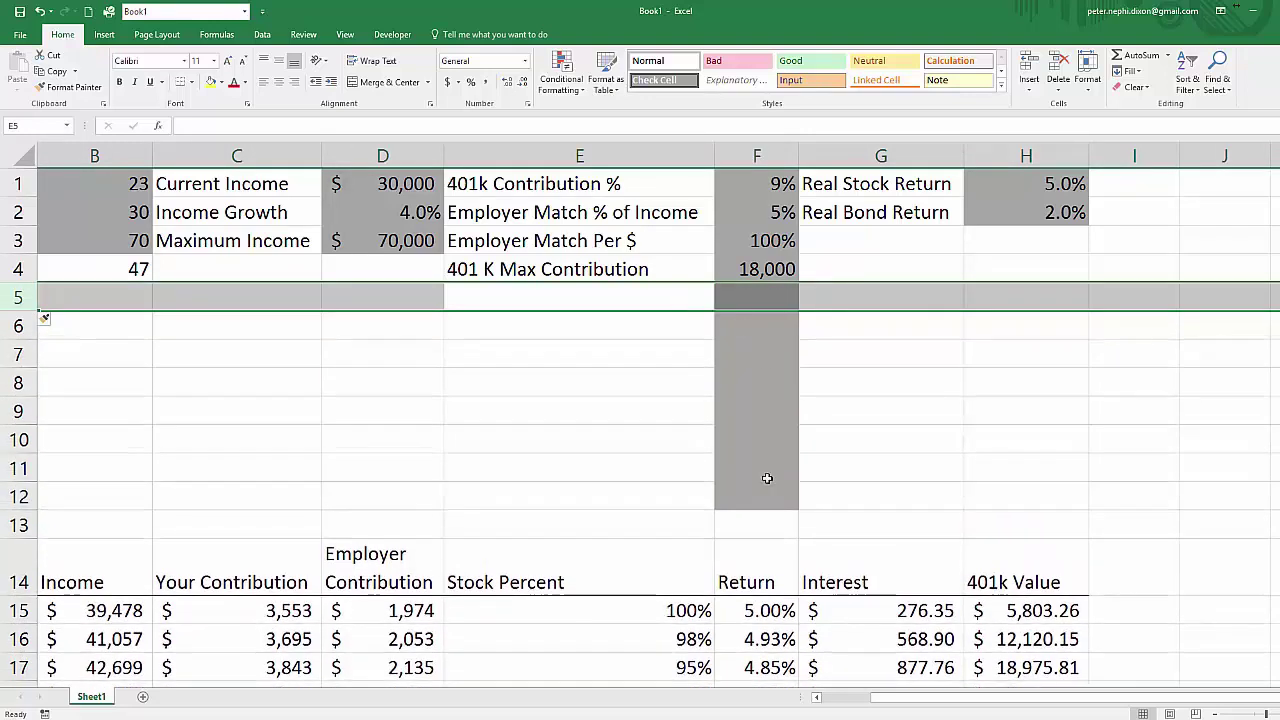
# - Remove the grey fill from the inserted cells F5:F12
pyautogui.click(766, 474)
pyautogui.moveTo(760, 300); pyautogui.dragTo(749, 490)
pyautogui.click(222, 83)
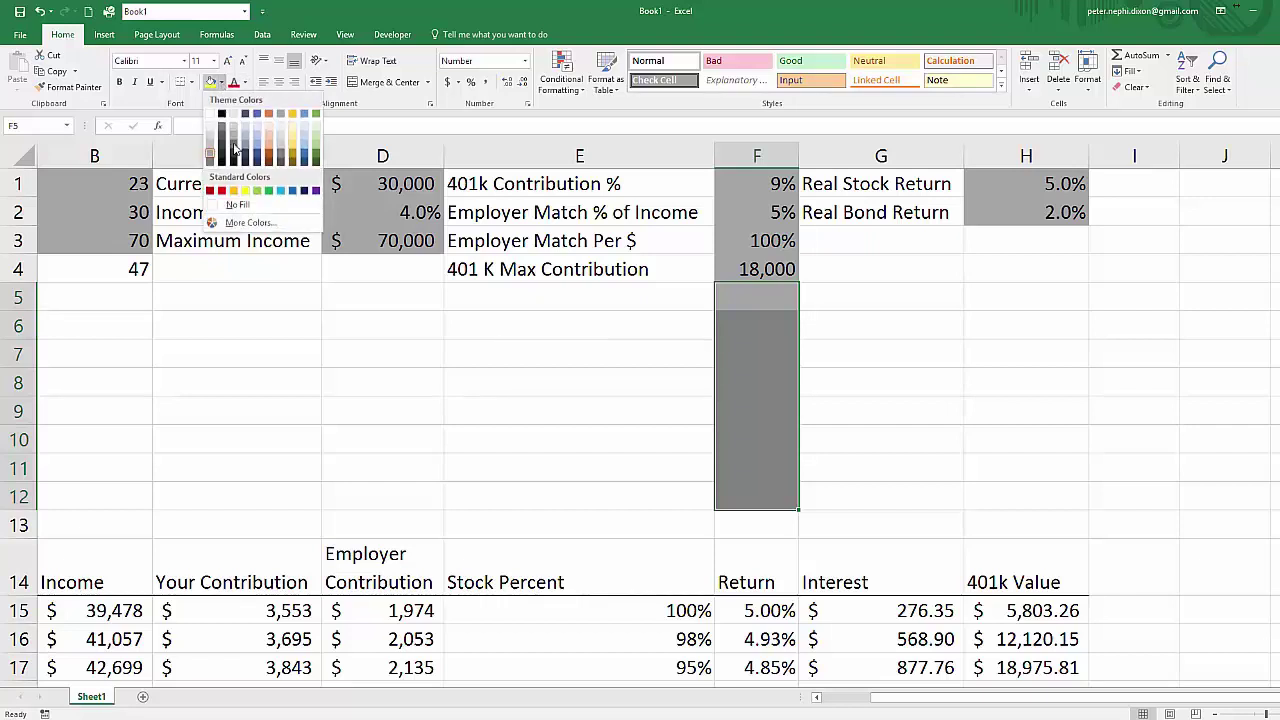
pyautogui.click(243, 209)
pyautogui.click(171, 362)
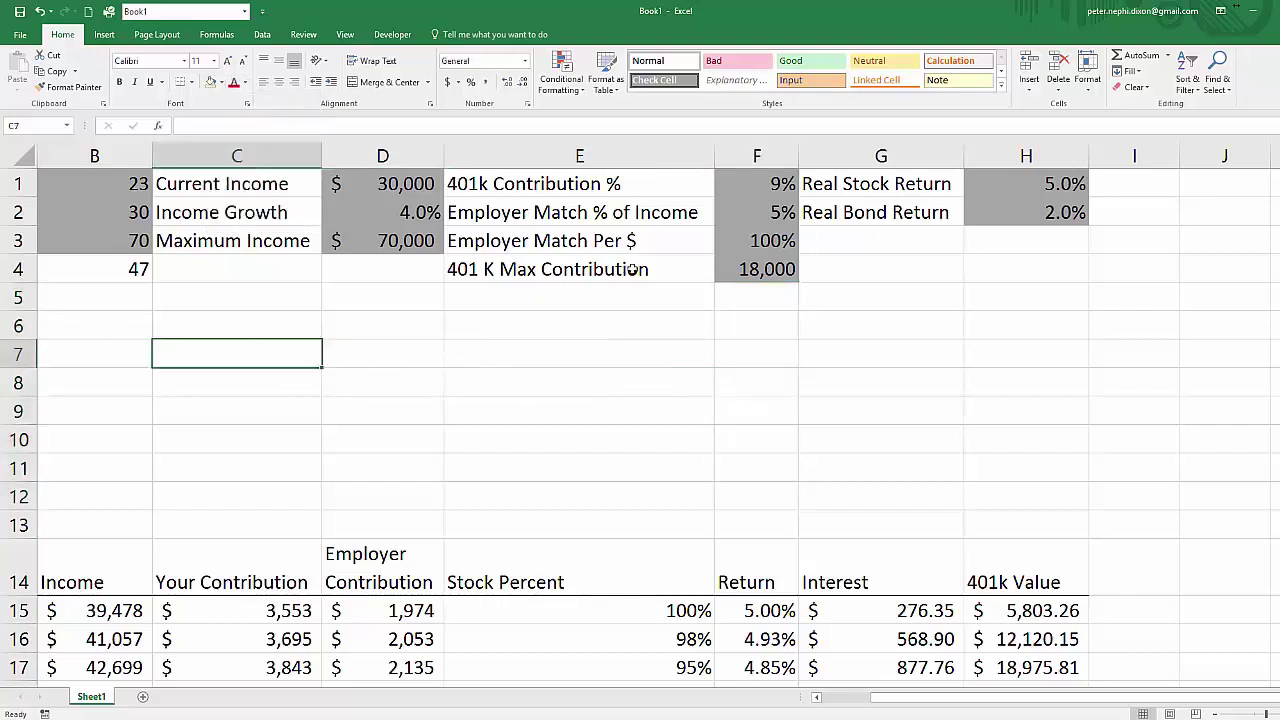
# - Label cell B6 "401K value at Retirement" and autofit column B to the text
pyautogui.click(110, 336)
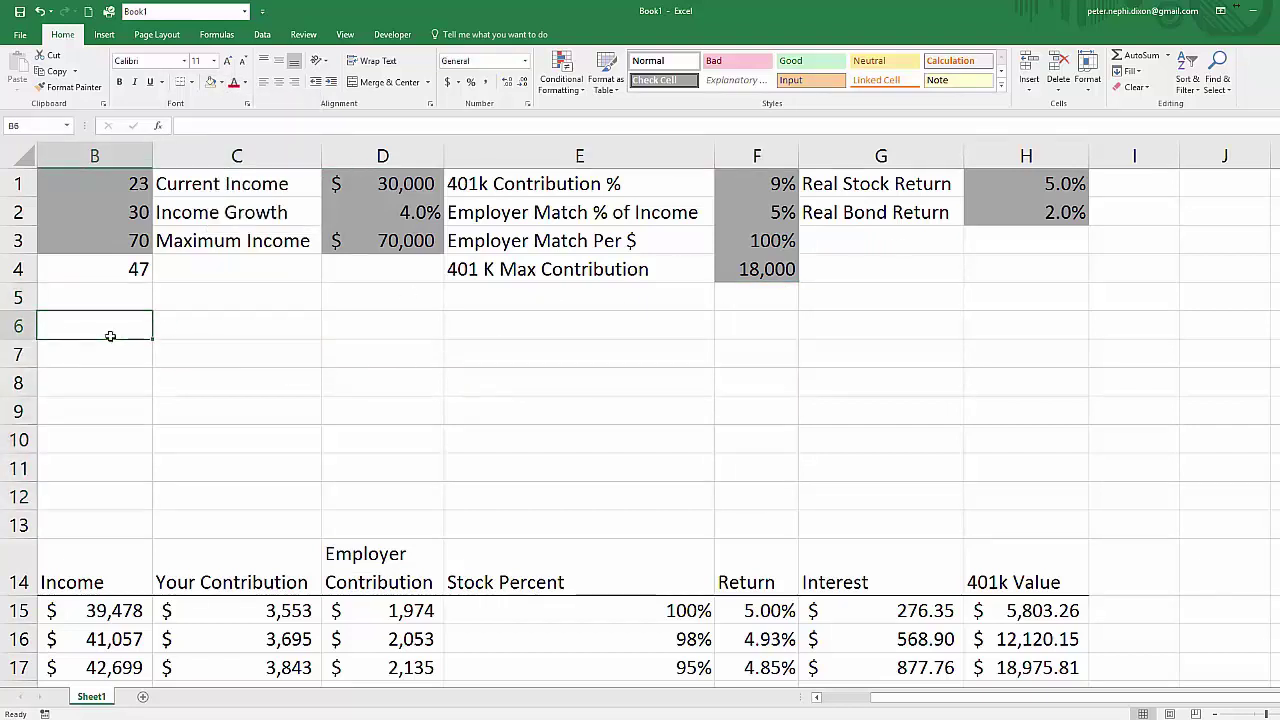
pyautogui.write('401')
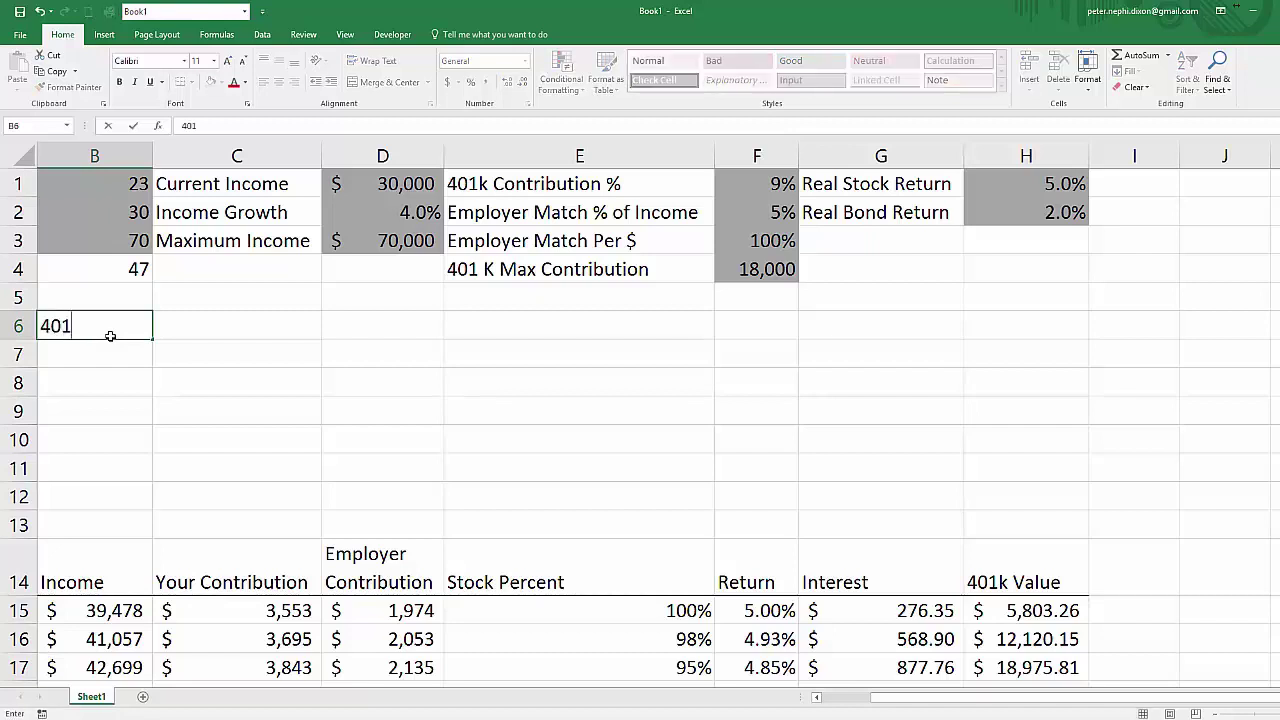
pyautogui.write('K value a')
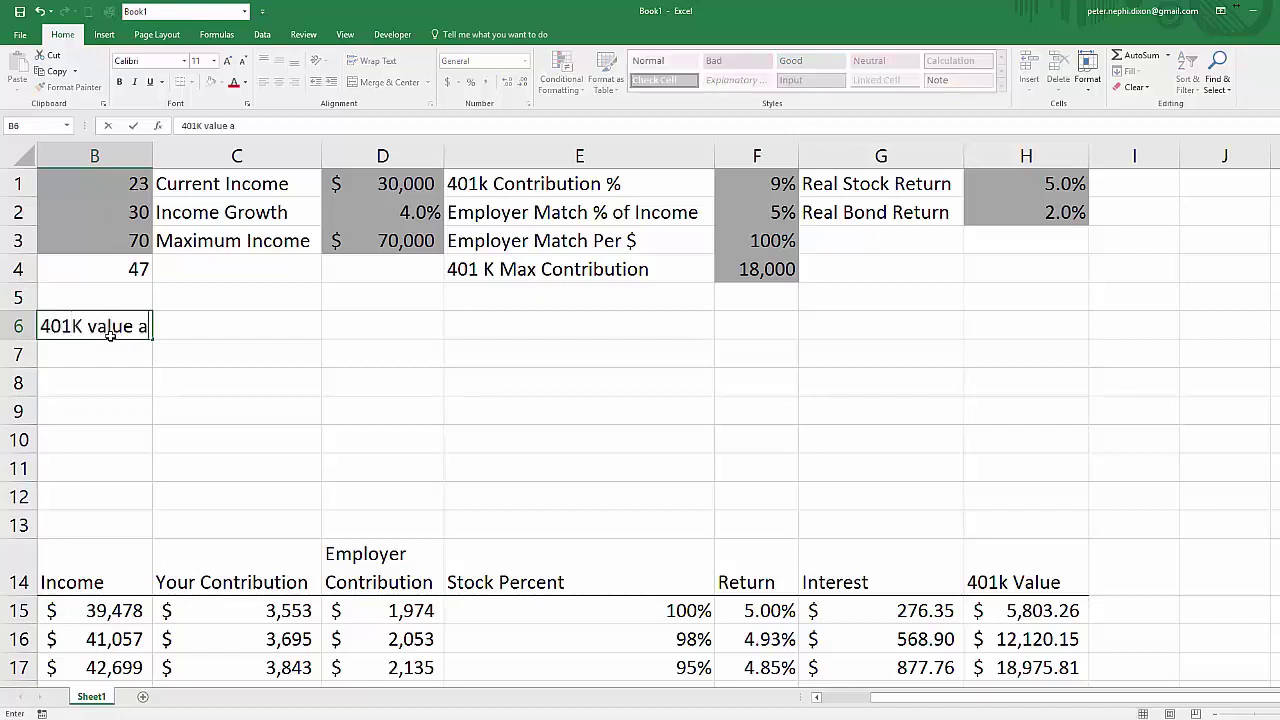
pyautogui.write('t Retirement')
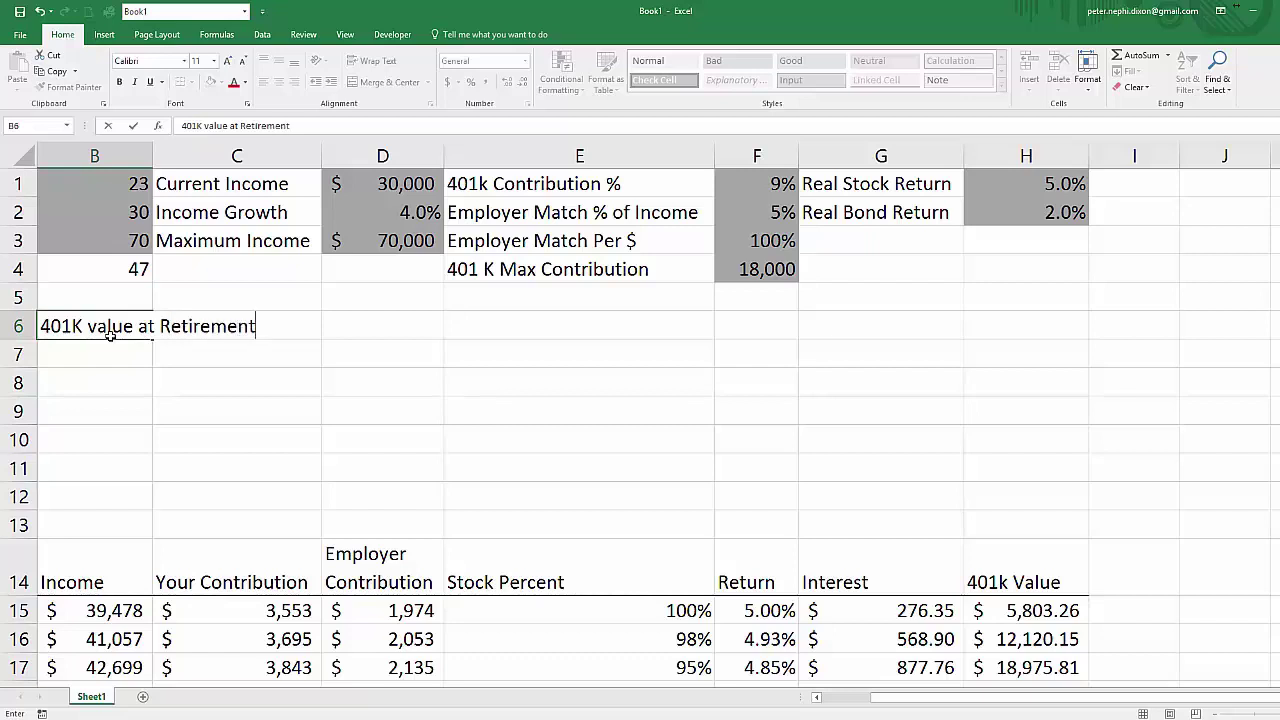
pyautogui.press('Return')
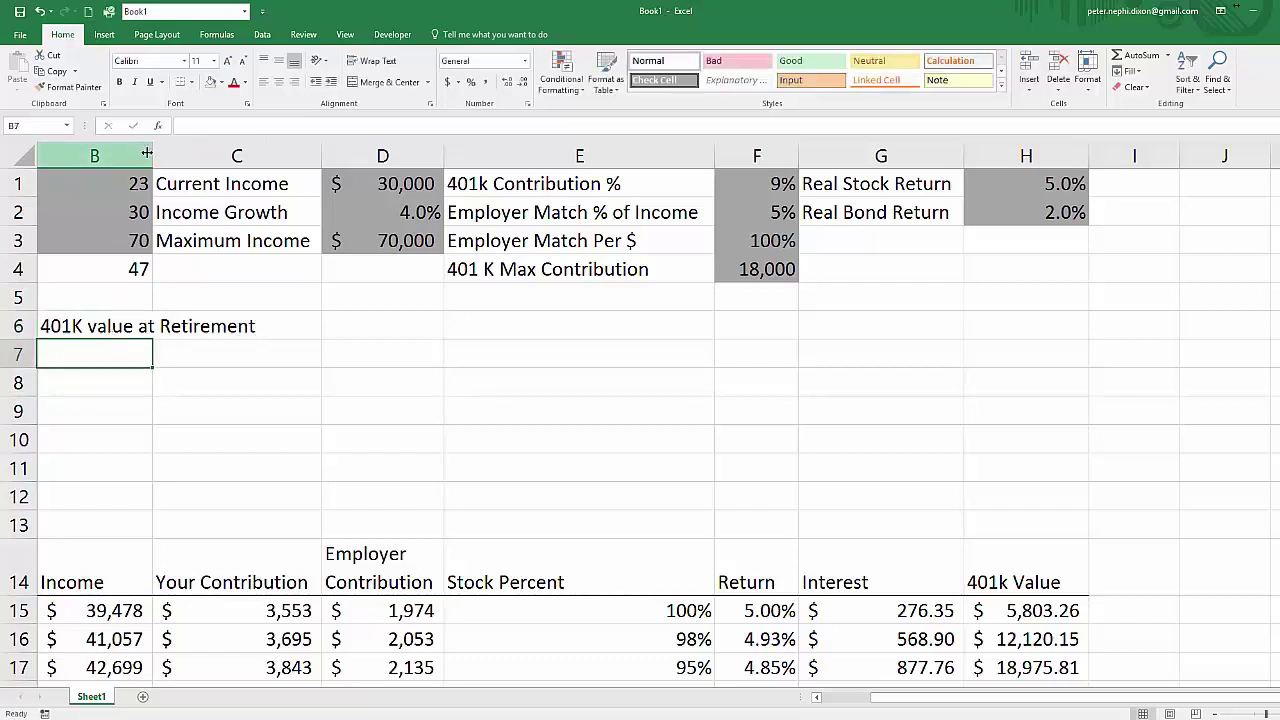
pyautogui.doubleClick(152, 156)
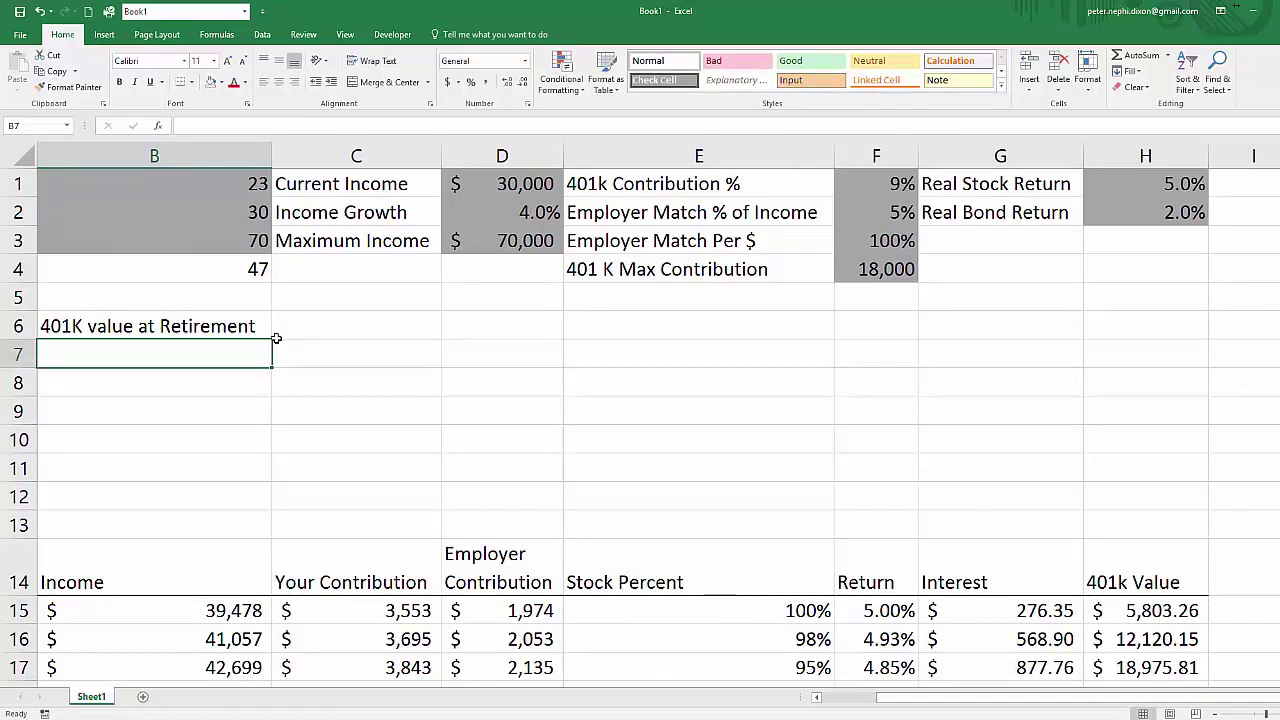
# - Enter the labels "Your Contributions", "Employer Contributions" and "Interest" in cells B7 to B9
pyautogui.write('Your Co')
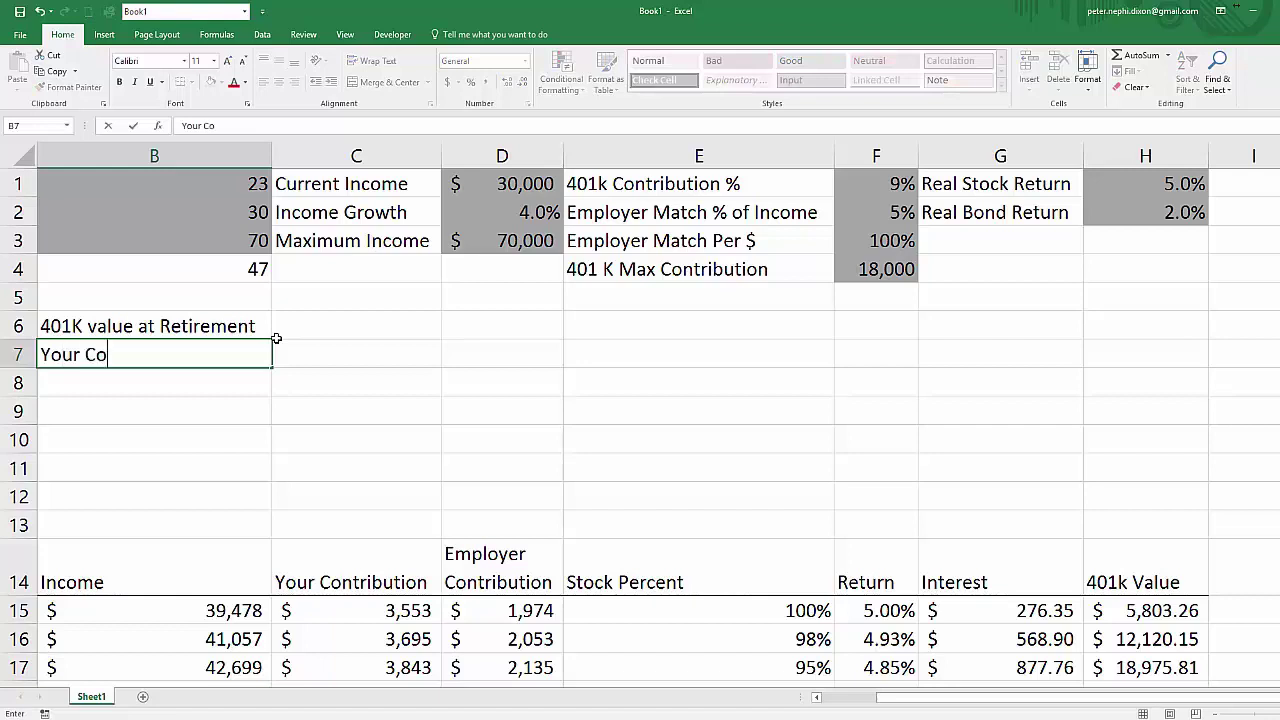
pyautogui.write('ntributions')
pyautogui.press('Return')
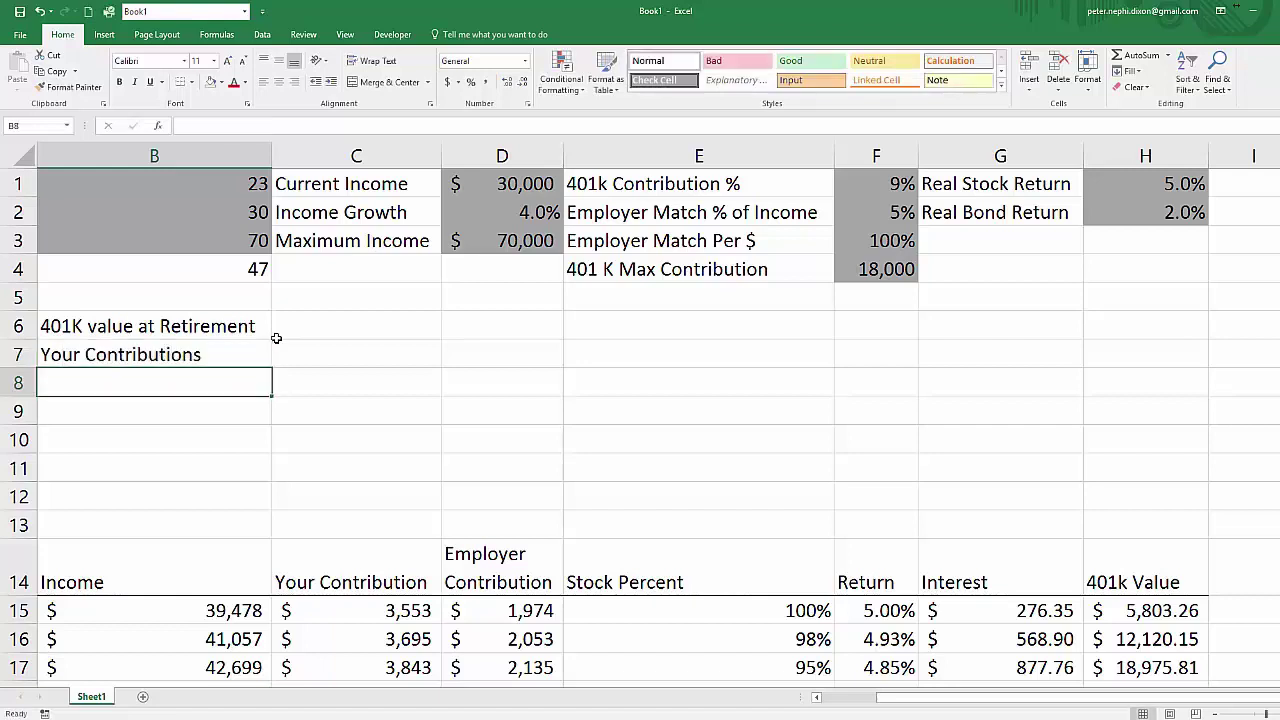
pyautogui.write('Employer ')
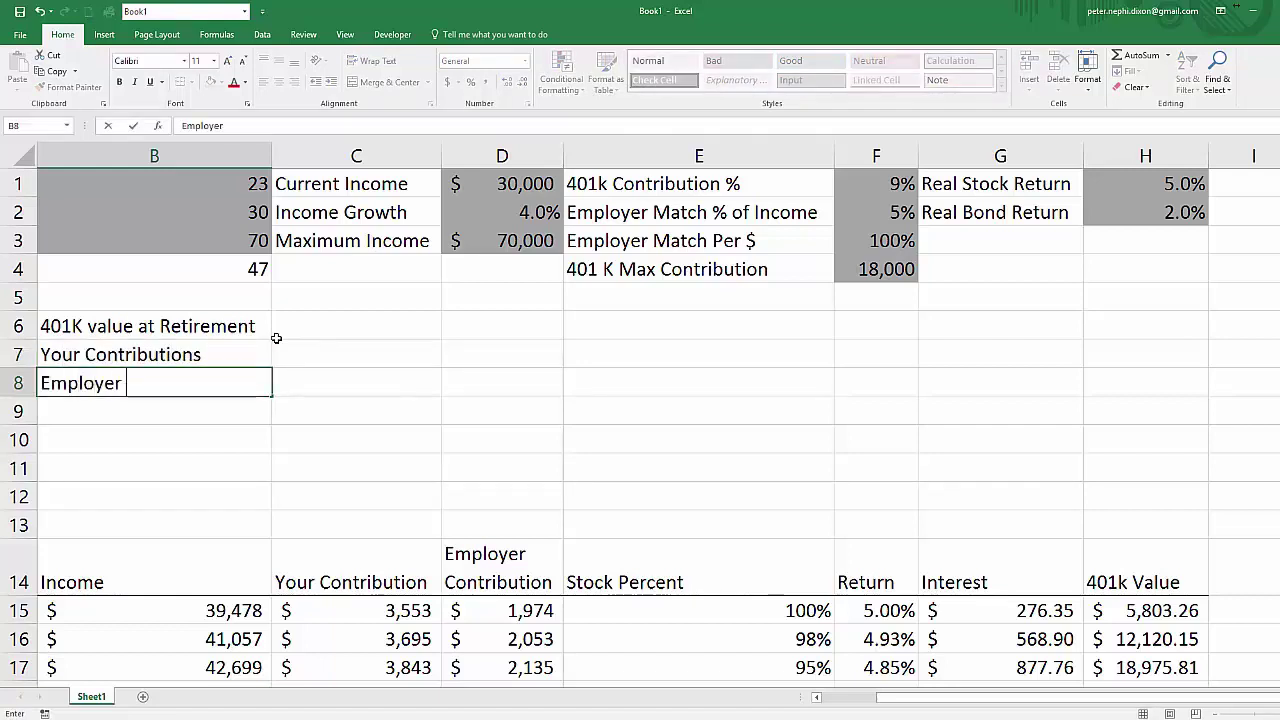
pyautogui.write('Contributions')
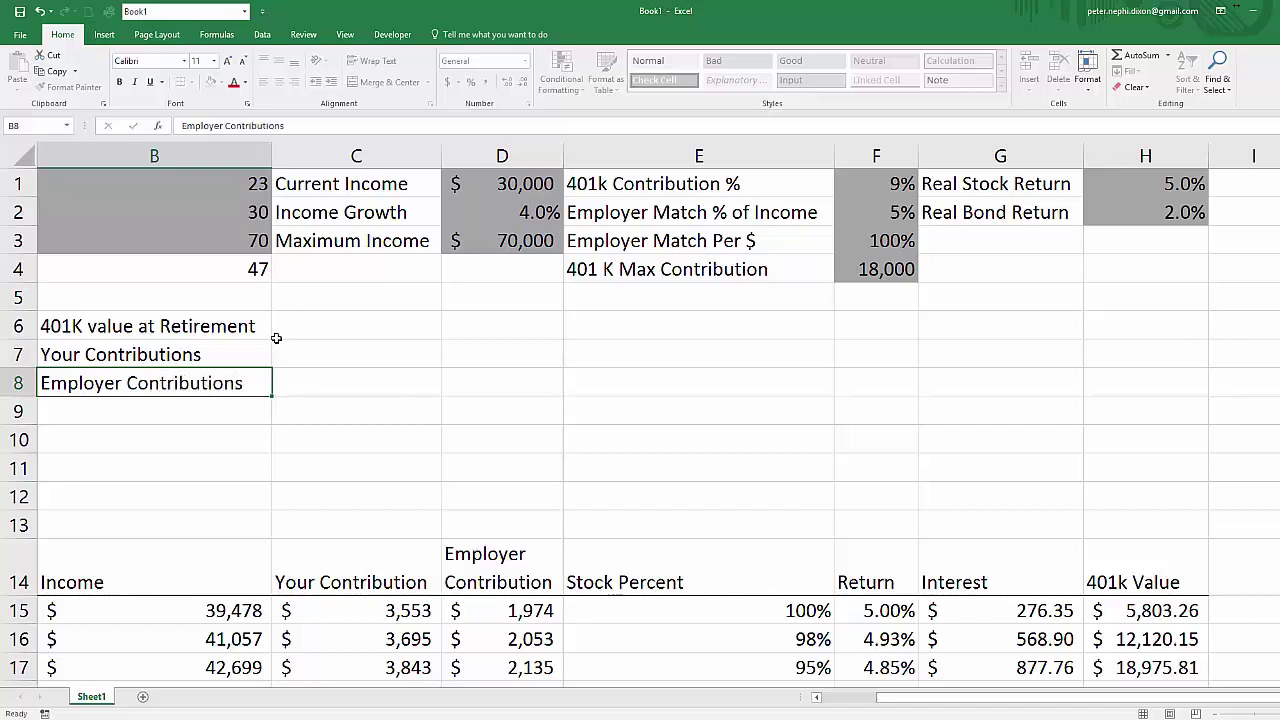
pyautogui.press('Return')
pyautogui.write('Intere')
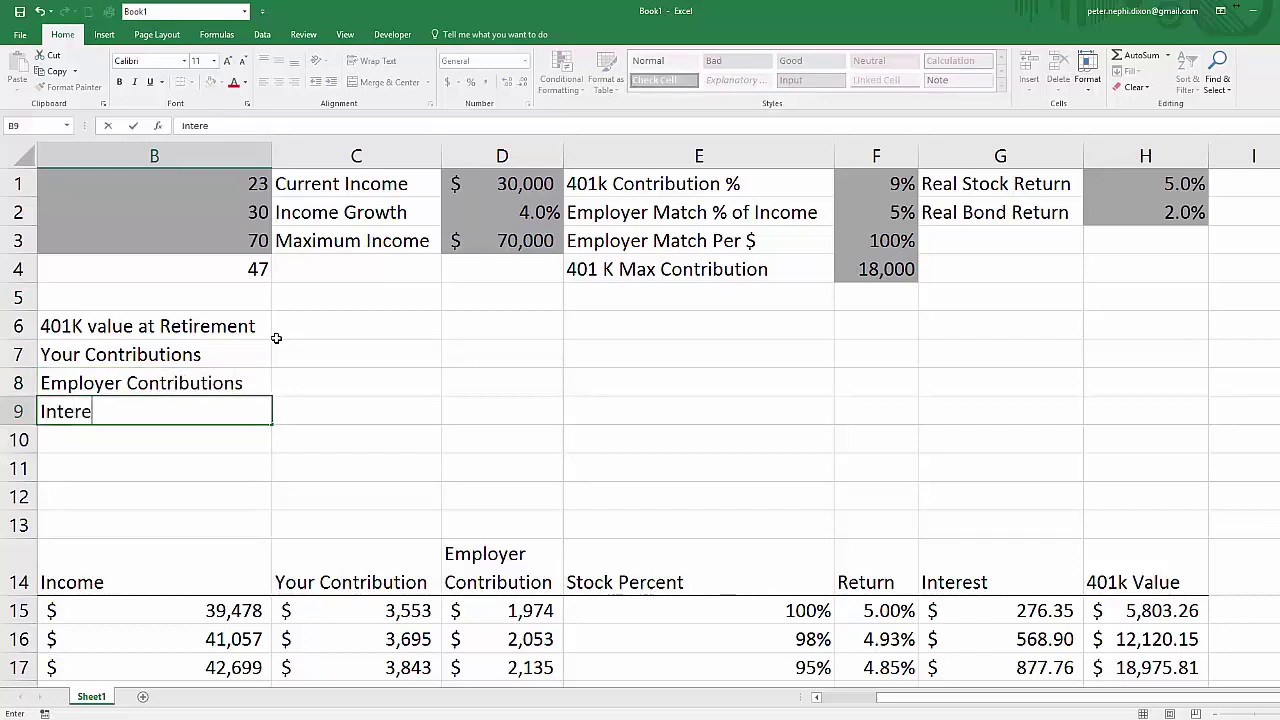
pyautogui.write('swst')
pyautogui.press('Return')
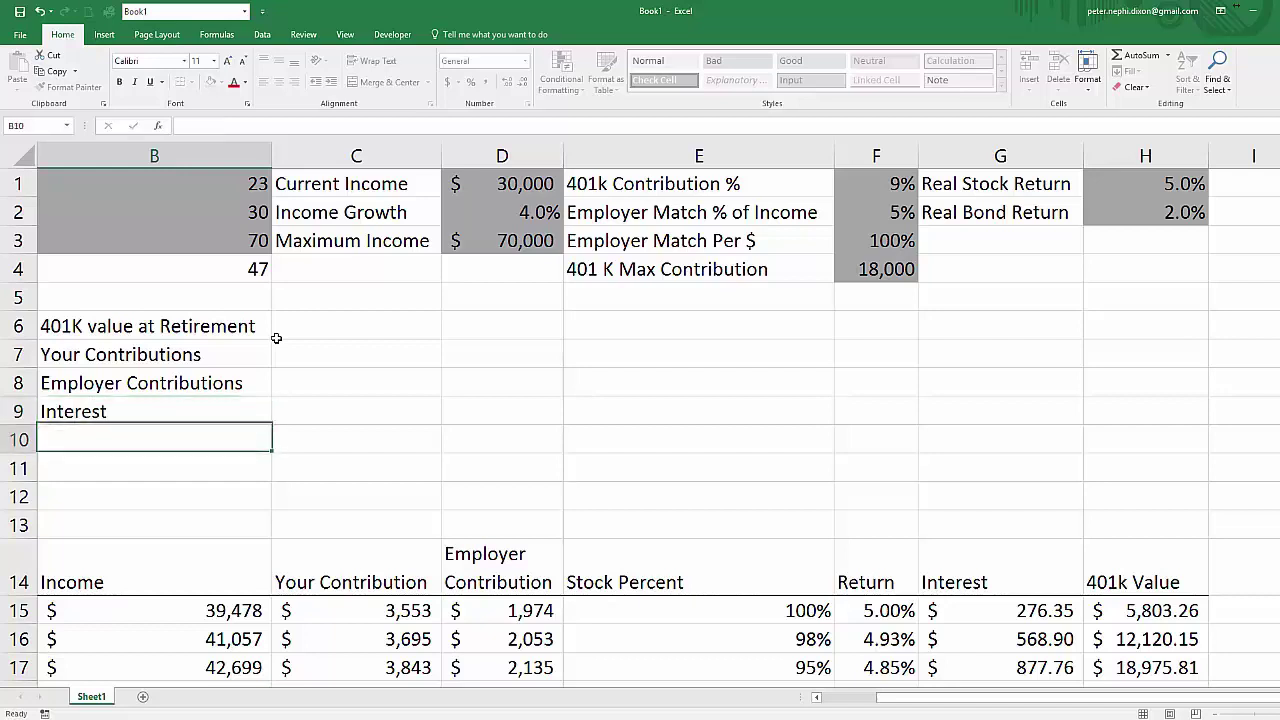
# - Calculate the 401K value at Retirement in C6 with =MAX(H15:H163)
pyautogui.click(360, 326)
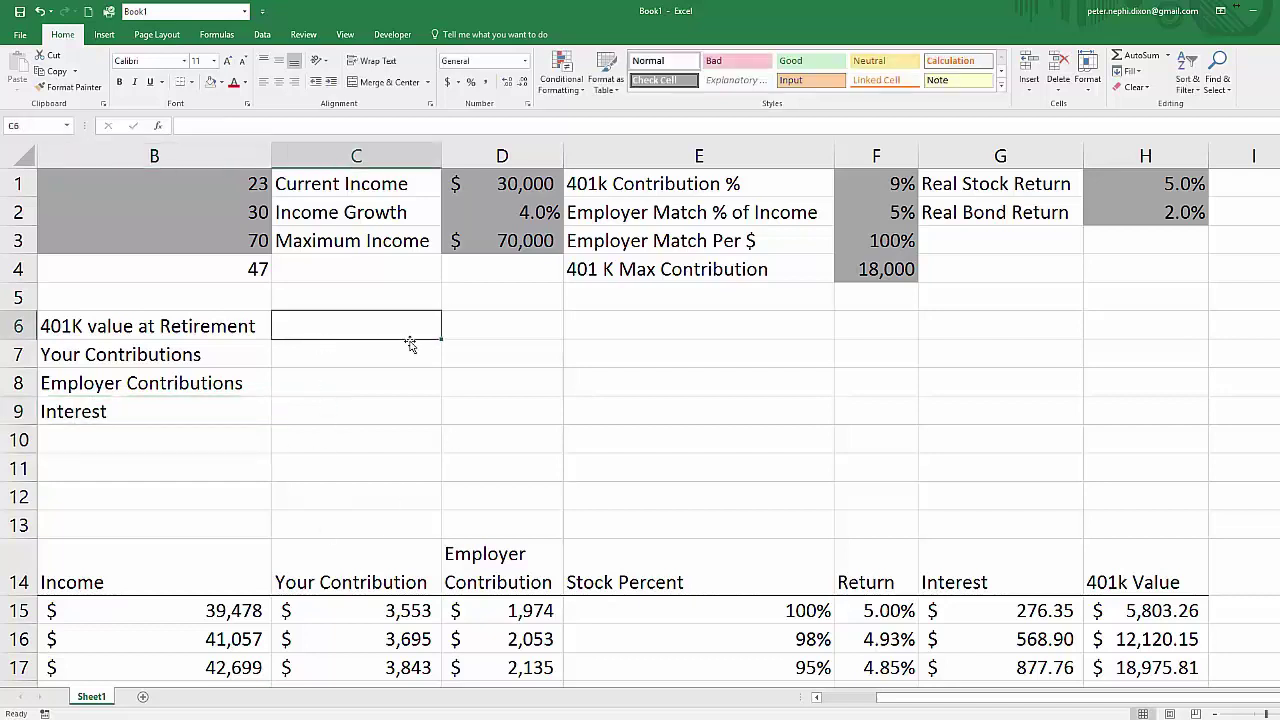
pyautogui.write('=max(')
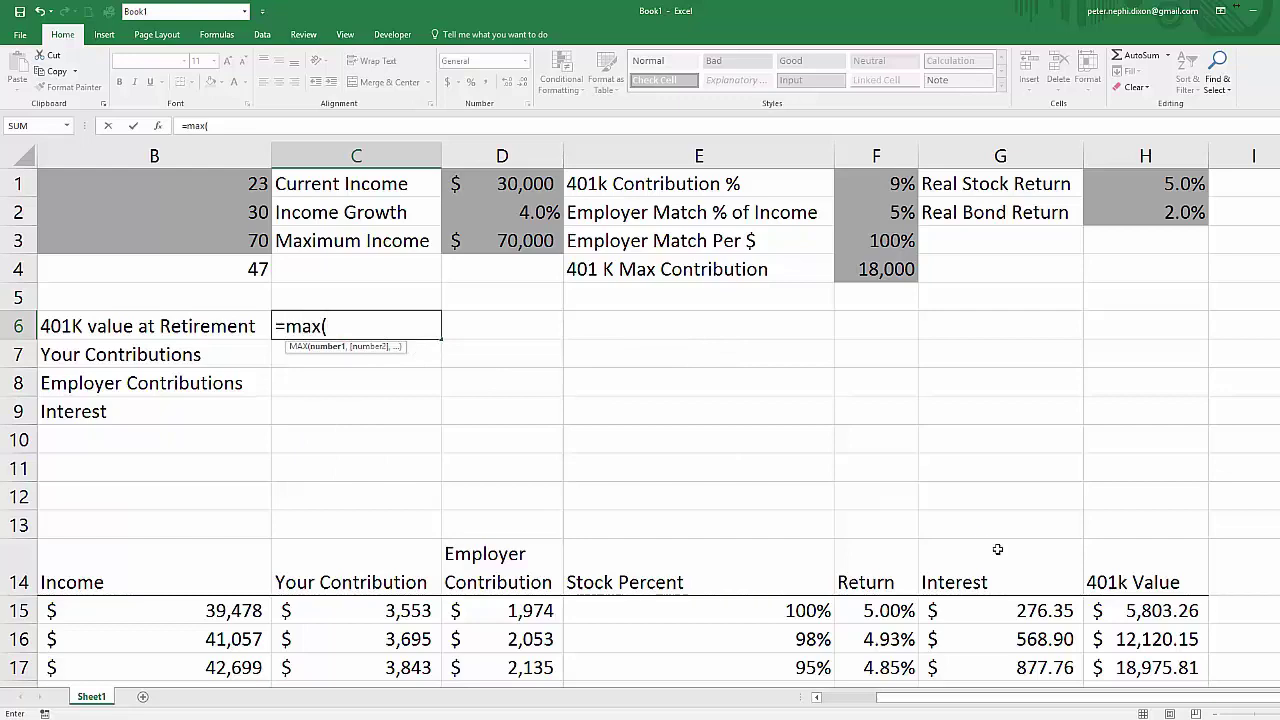
pyautogui.click(1168, 610)
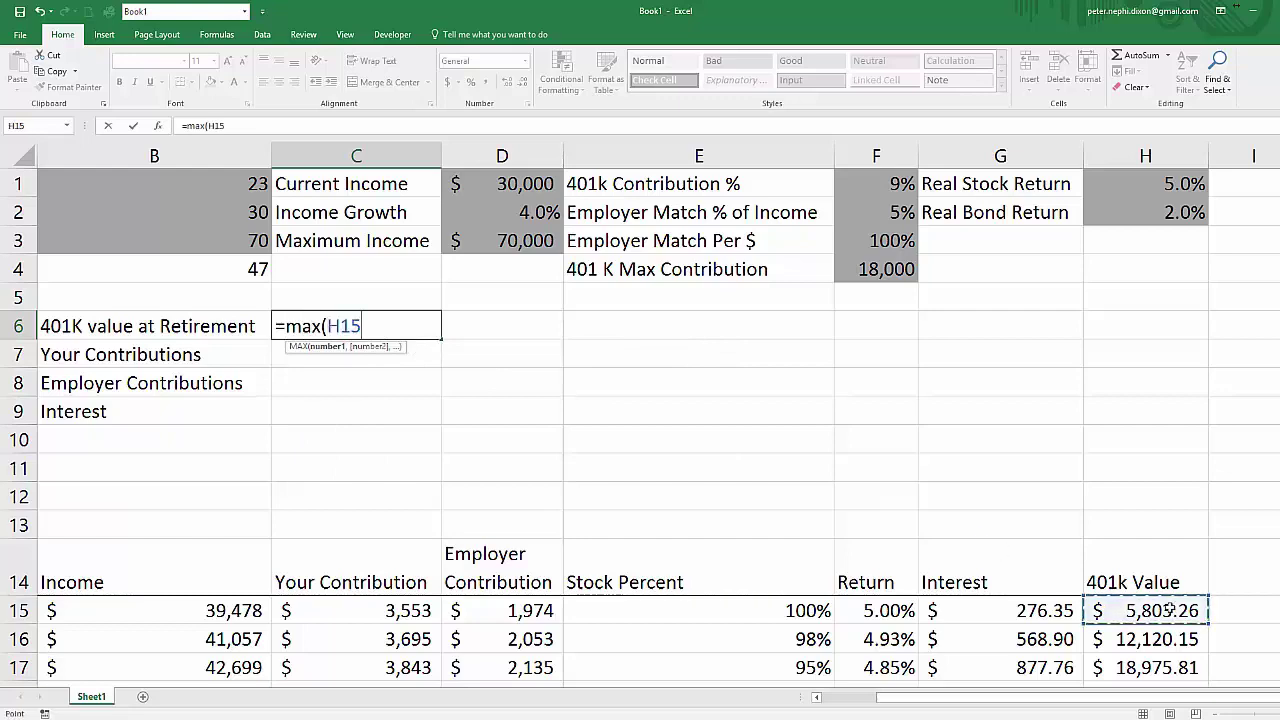
pyautogui.hotkey('ctrl', 'shift', 'Down')
pyautogui.press('Return')
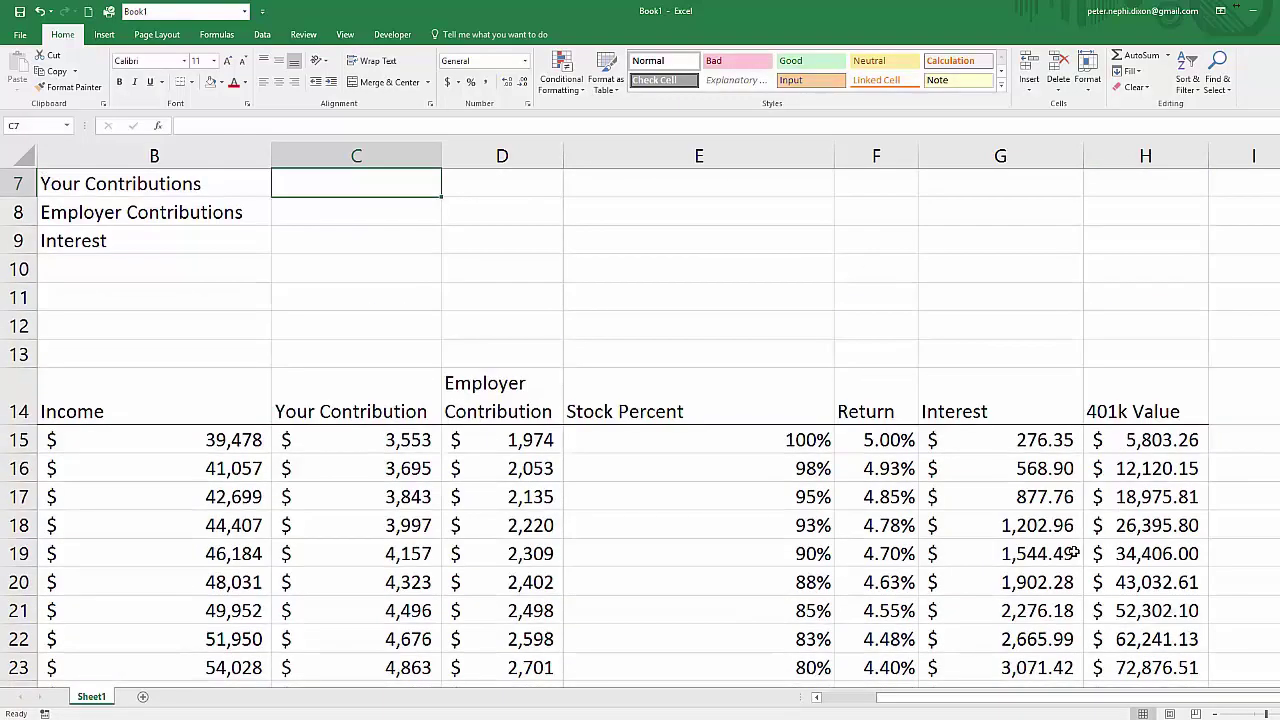
# - Compare the 401K value at Retirement in C6 with the last year's value in the 401k Value column
pyautogui.scroll(2, 1073, 553)
pyautogui.click(418, 328)
pyautogui.click(1160, 610)
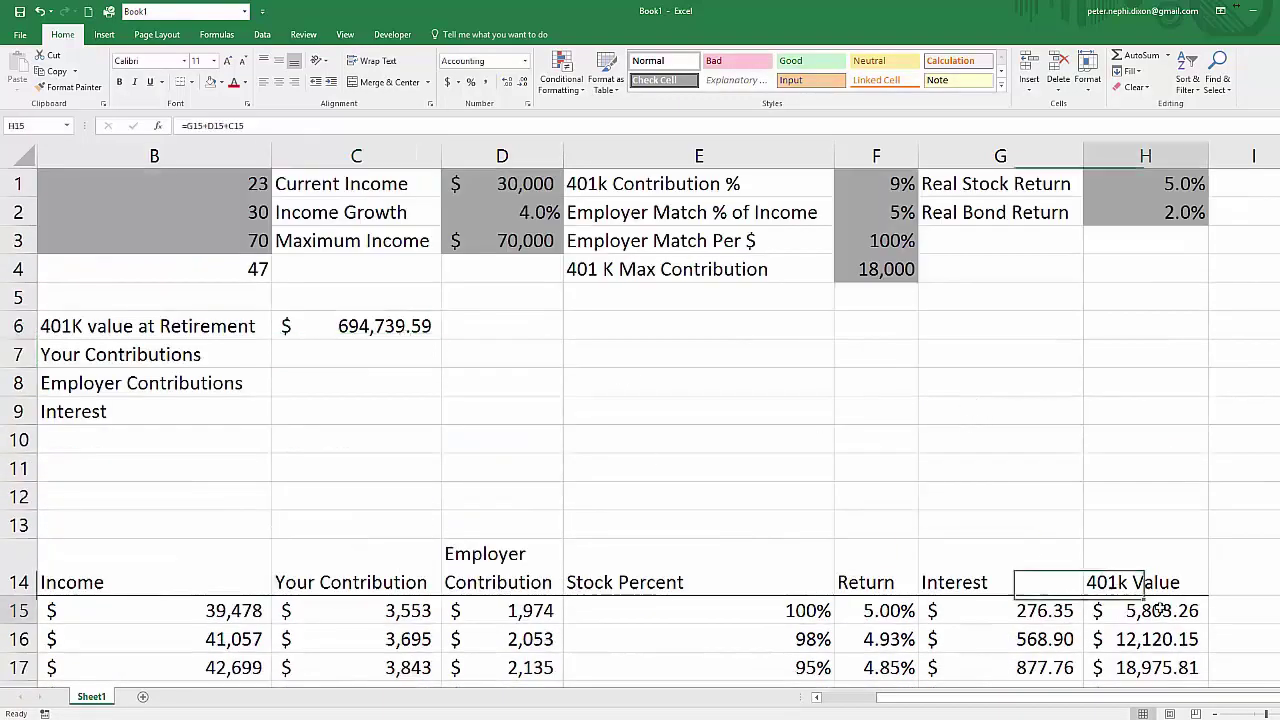
pyautogui.scroll(-16, 1160, 600)
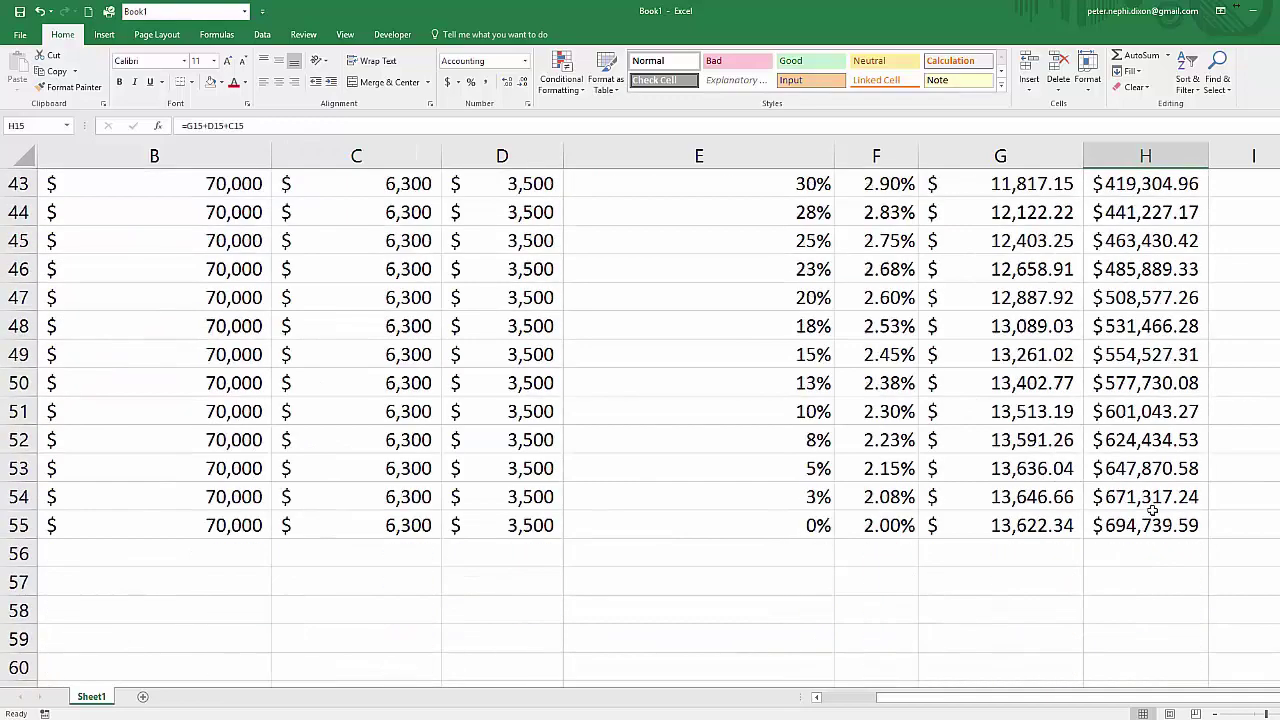
pyautogui.click(1141, 357)
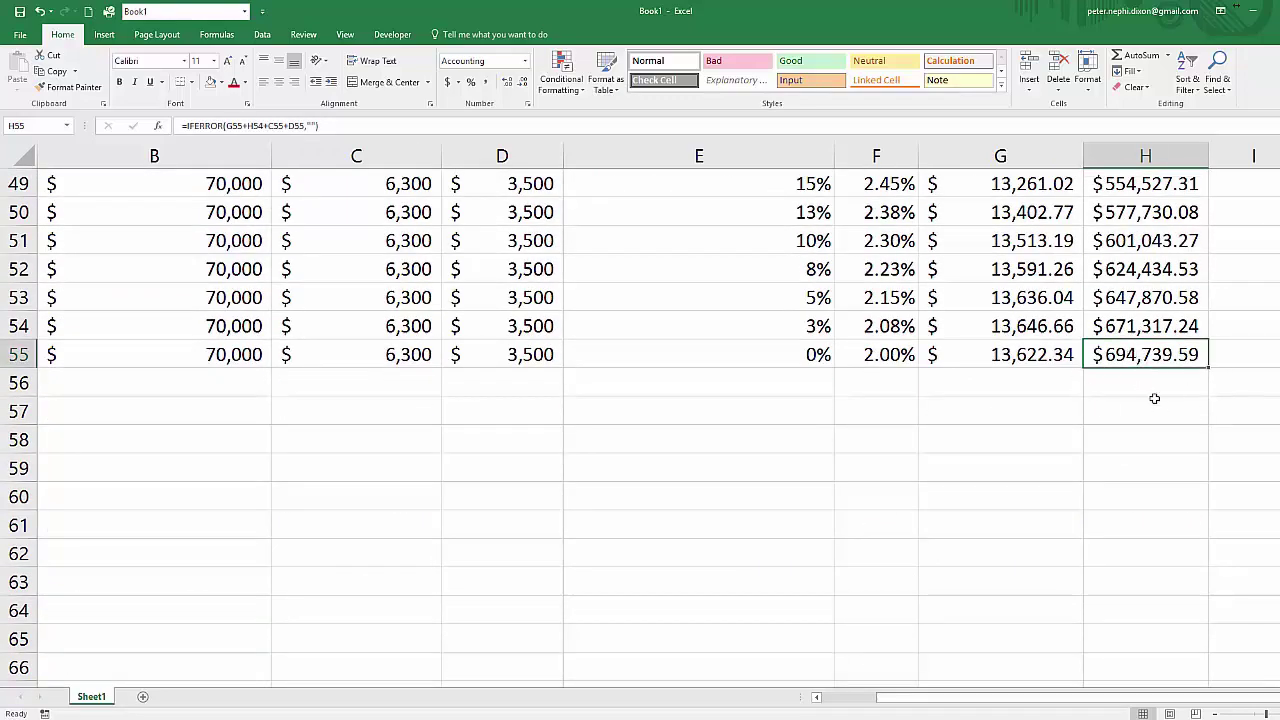
pyautogui.scroll(6, 1154, 398)
pyautogui.scroll(-7, 1156, 447)
pyautogui.scroll(17, 654, 431)
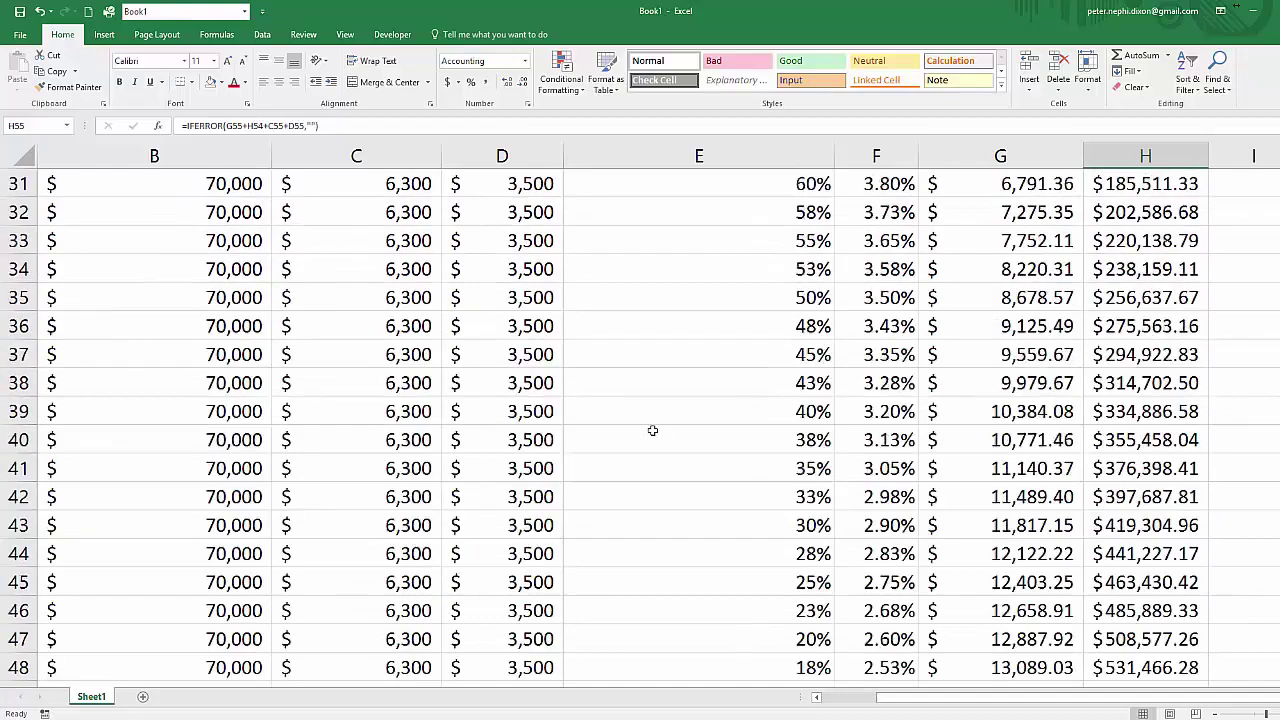
# - Test the retirement value with B3 set to 65 against the table's last 401k value, and restore B3 to 70
pyautogui.click(253, 244)
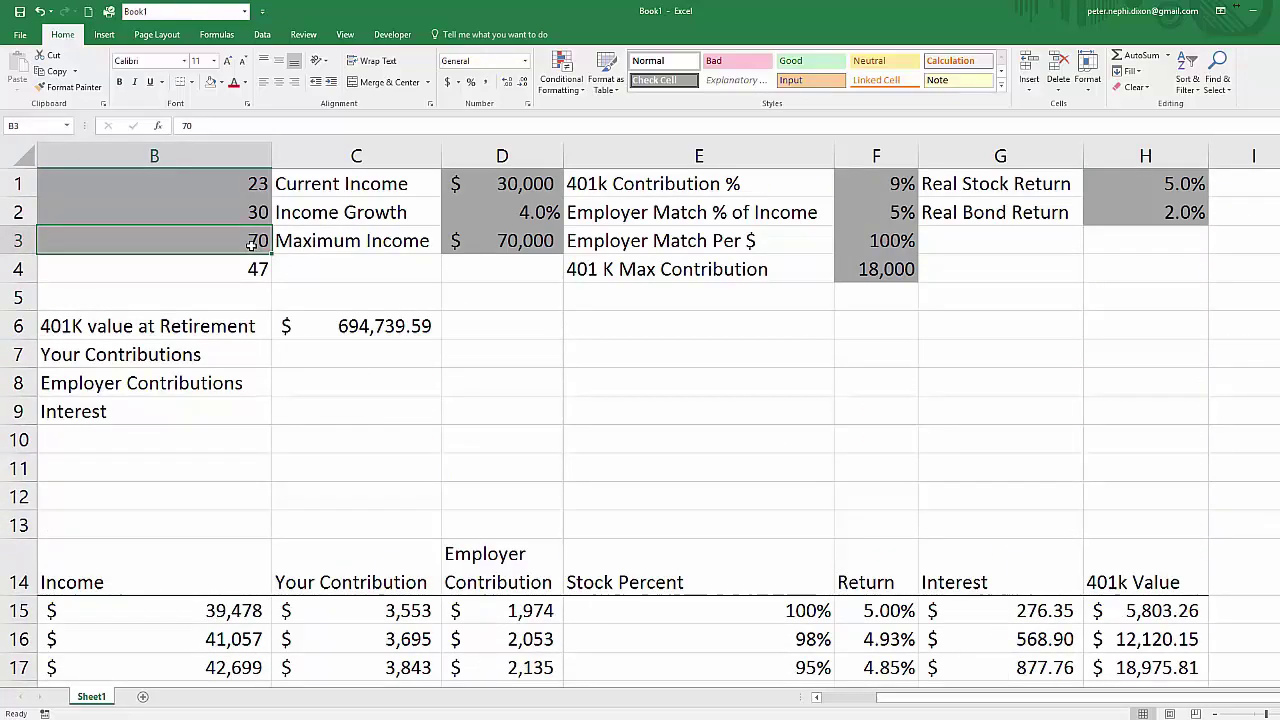
pyautogui.write('65')
pyautogui.press('Return')
pyautogui.scroll(-6, 1068, 450)
pyautogui.scroll(-8, 1068, 450)
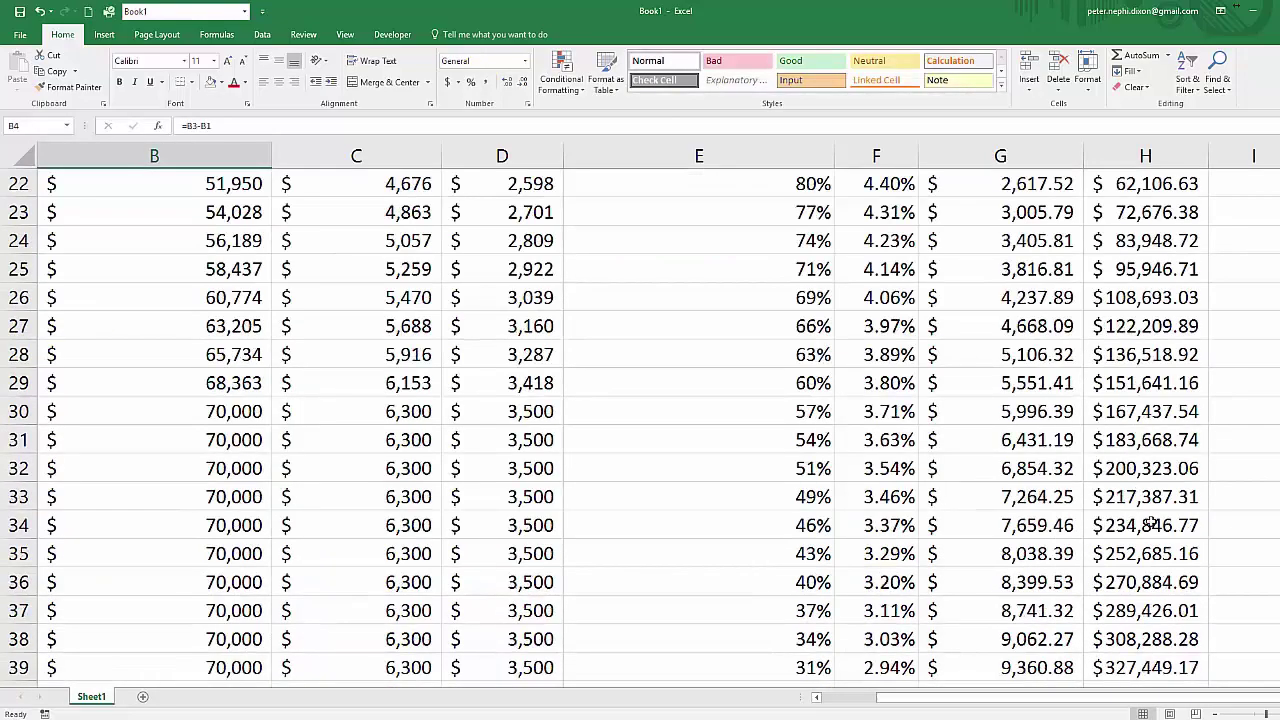
pyautogui.click(1142, 381)
pyautogui.scroll(14, 585, 470)
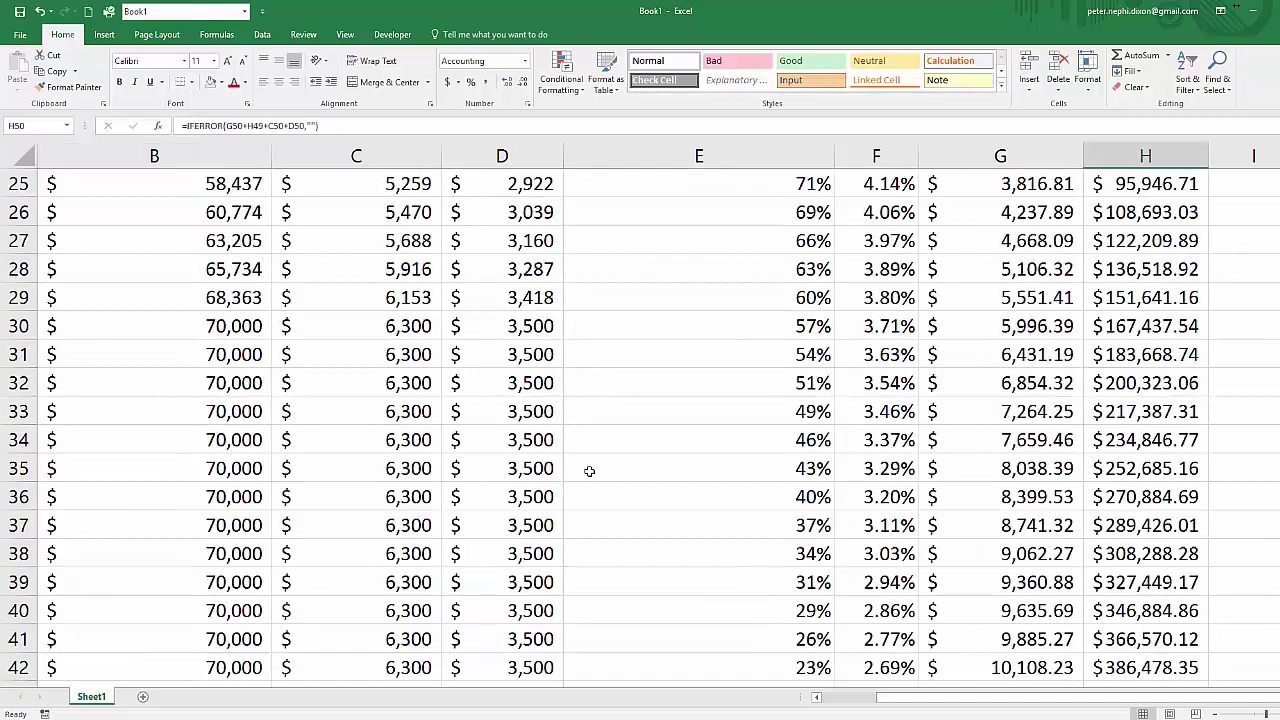
pyautogui.click(259, 246)
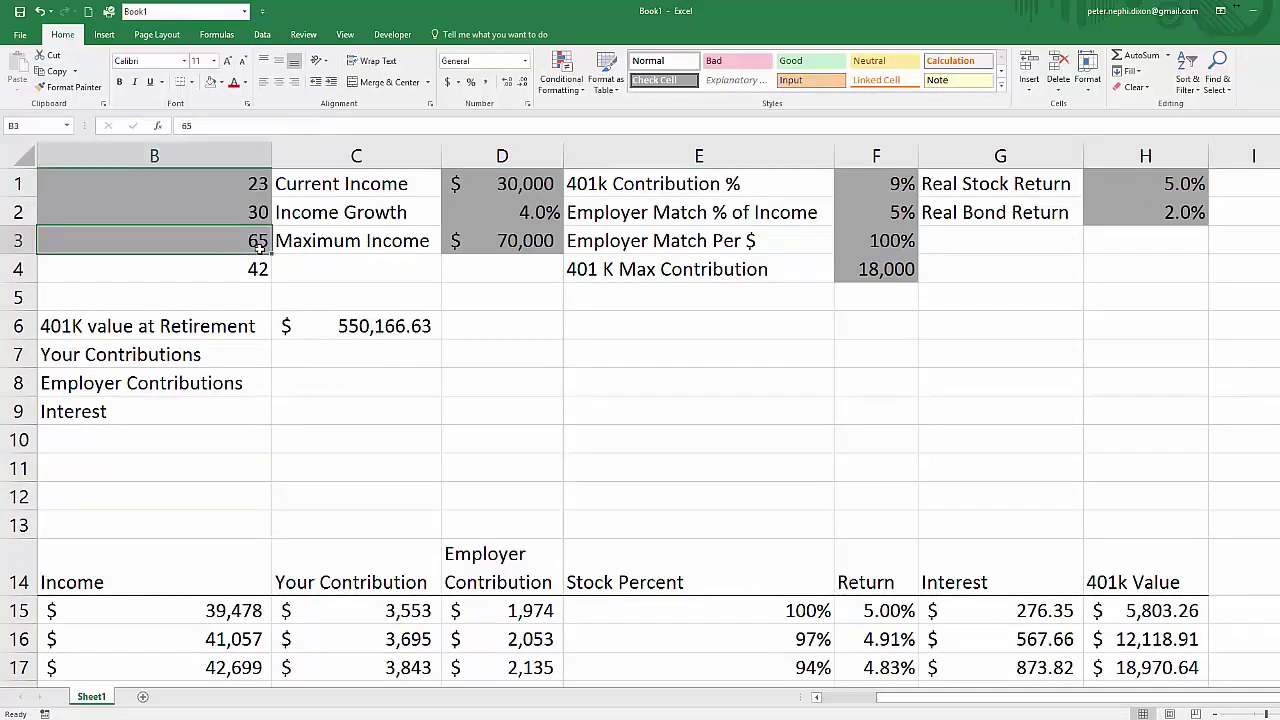
pyautogui.write('70')
pyautogui.press('Return')
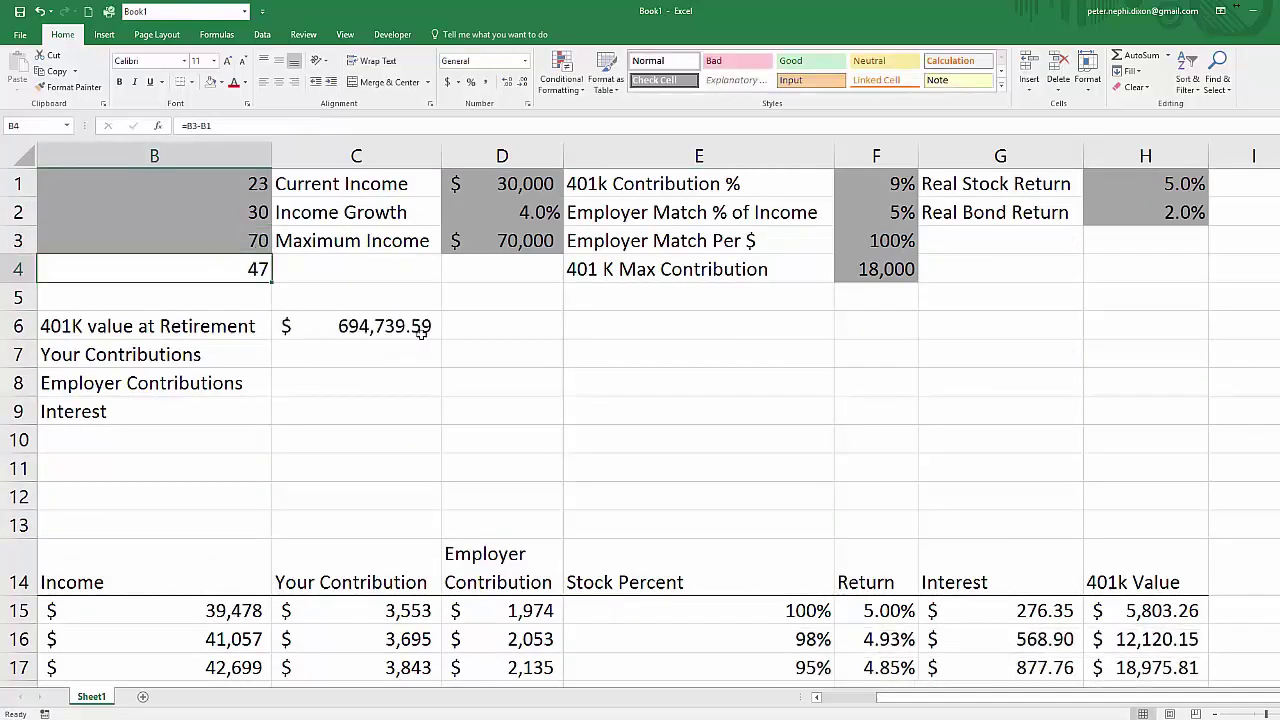
# - Total the Your Contribution column in C7 with a SUM formula running from C15 down
pyautogui.click(346, 343)
pyautogui.write('=s')
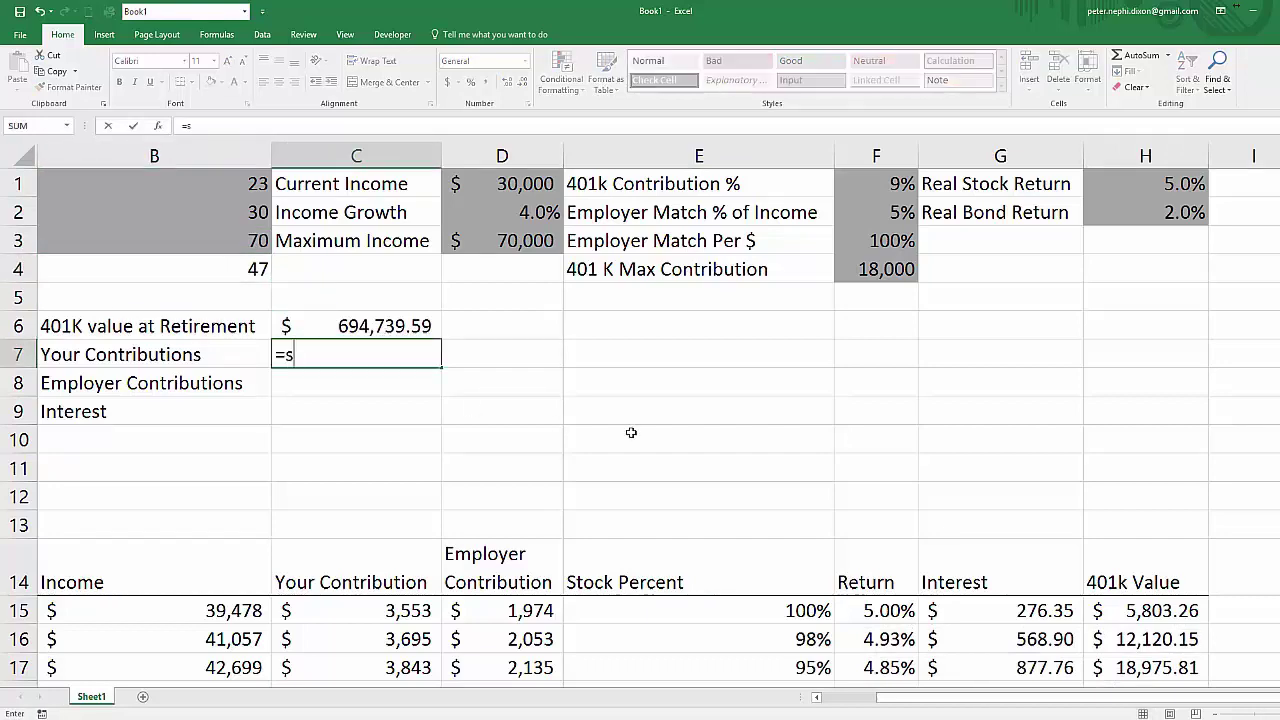
pyautogui.write('um(')
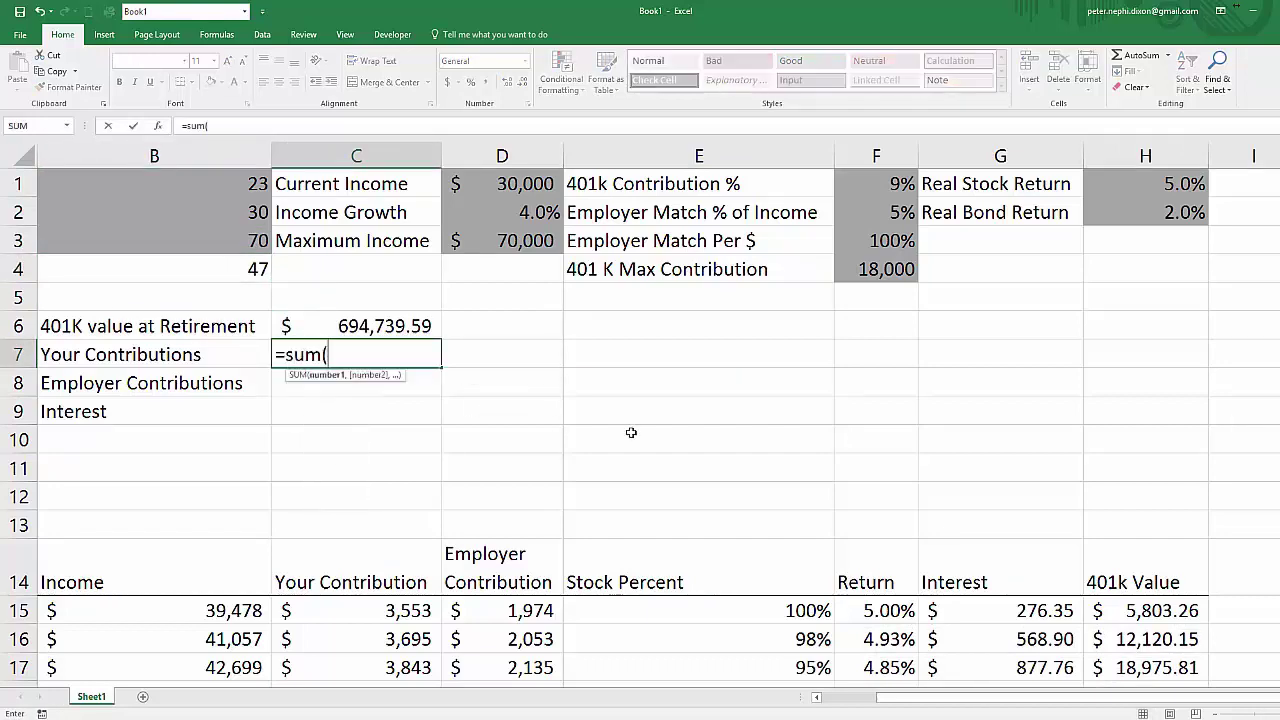
pyautogui.click(372, 610)
pyautogui.hotkey('ctrl', 'shift', 'Down')
pyautogui.press('Return')
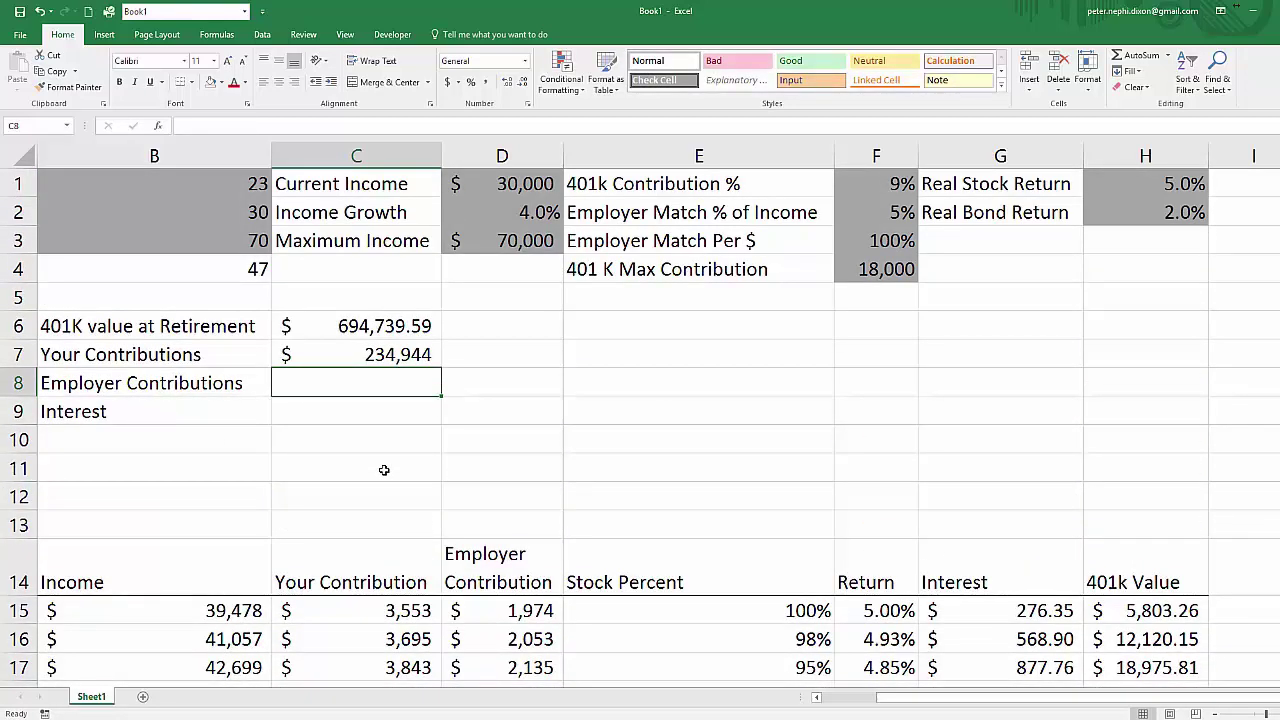
# - Total the Employer Contribution column in C8 with a SUM formula running from D15 down
pyautogui.write('=sum(')
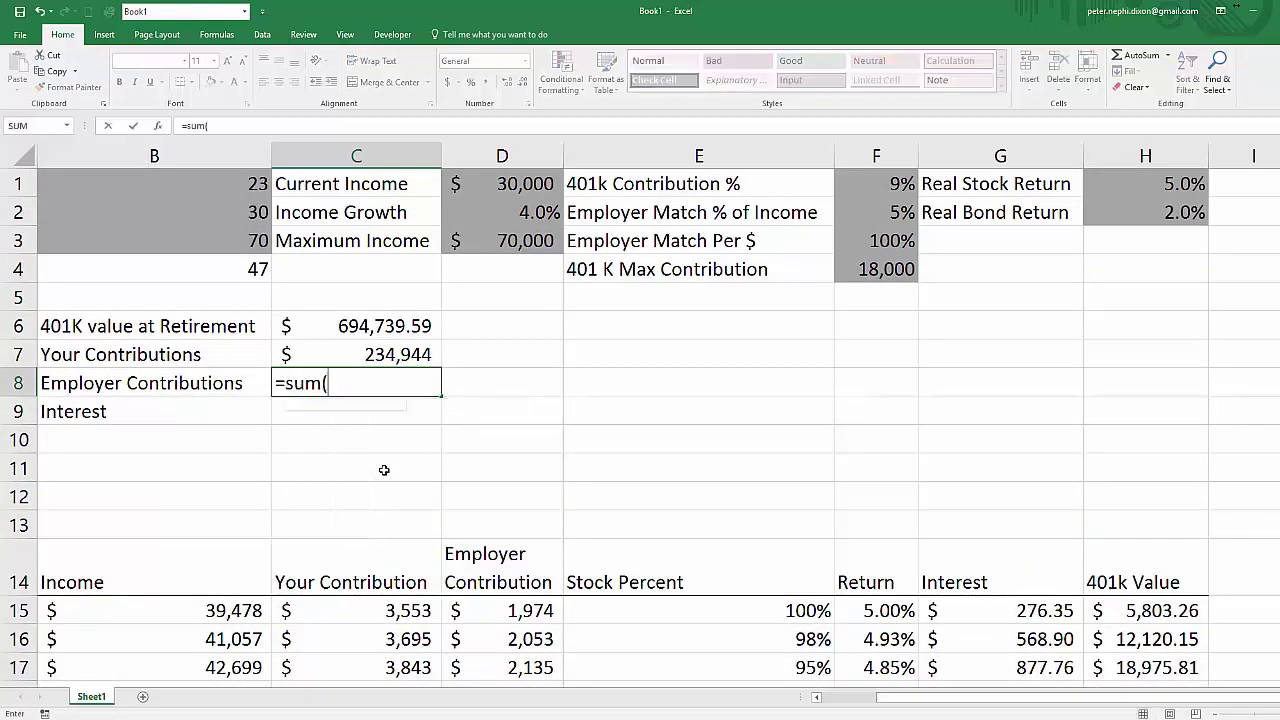
pyautogui.click(482, 608)
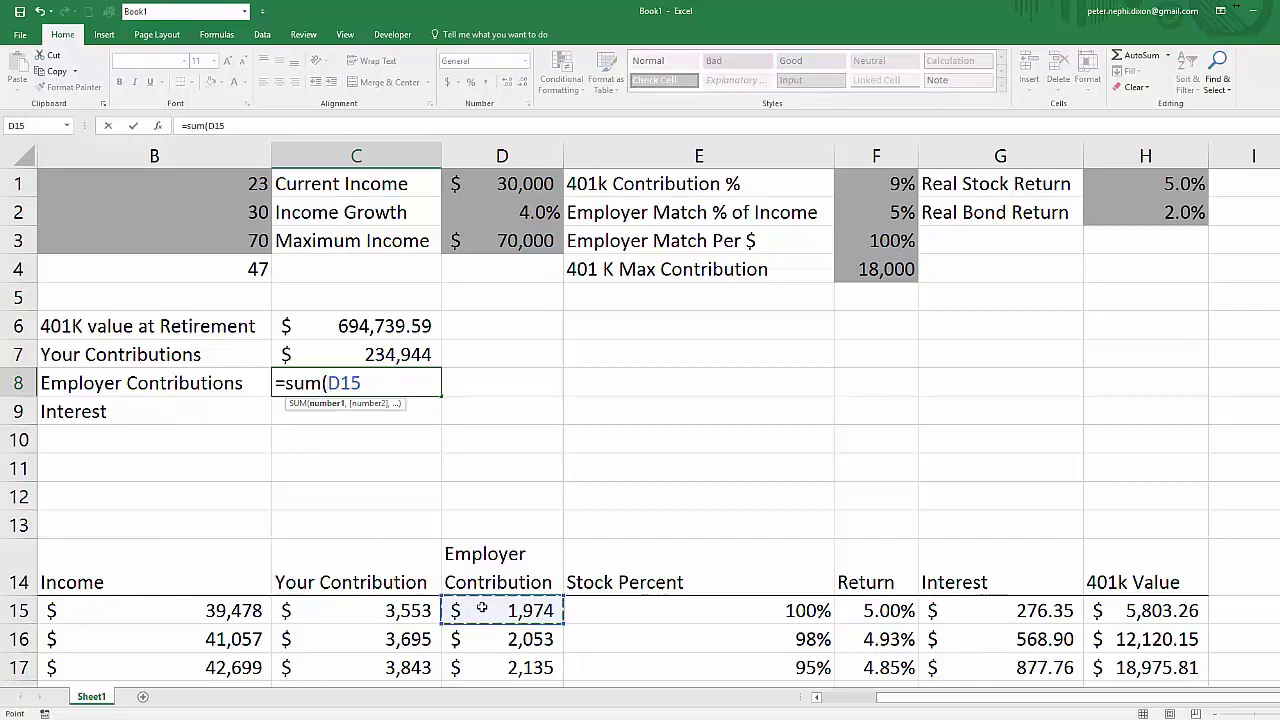
pyautogui.hotkey('ctrl', 'shift', 'Down')
pyautogui.press('Return')
pyautogui.press('Up')
pyautogui.press('Up')
pyautogui.press('Up')
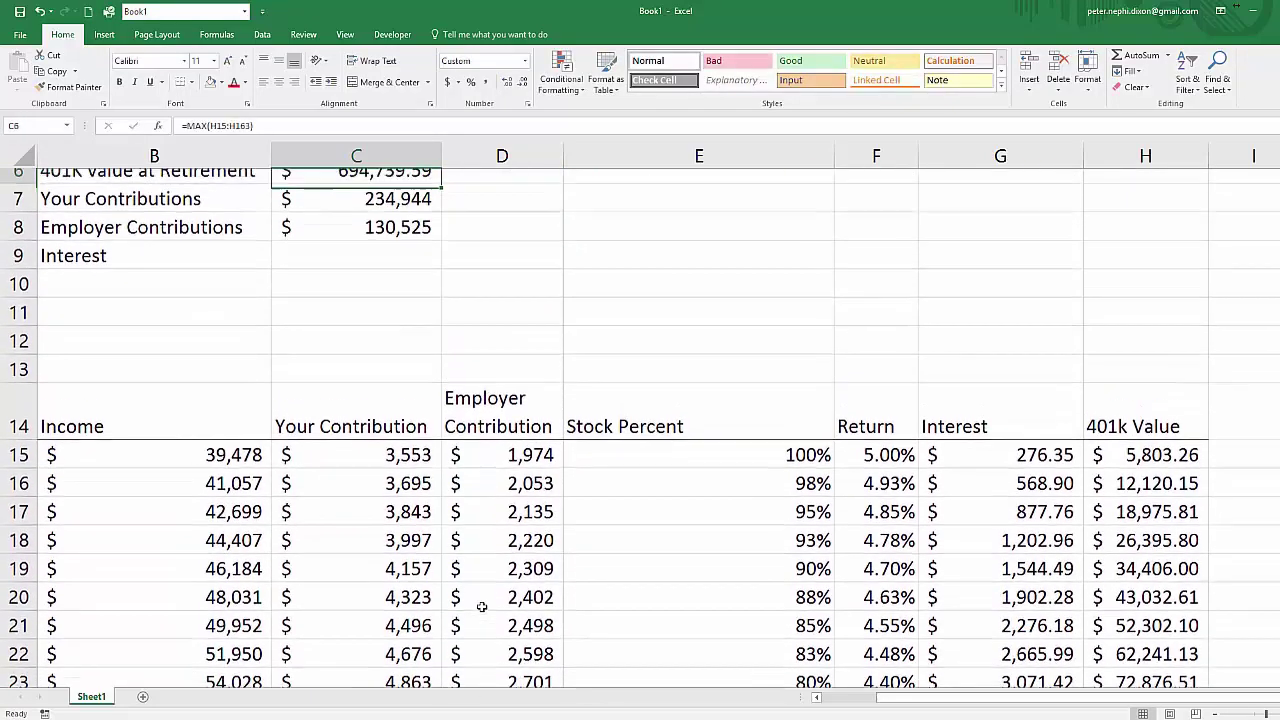
pyautogui.press('Down')
# - Calculate Interest in C9 as the 401K value at Retirement minus both contribution totals with the formula =C6-C7-C8
pyautogui.click(1045, 492)
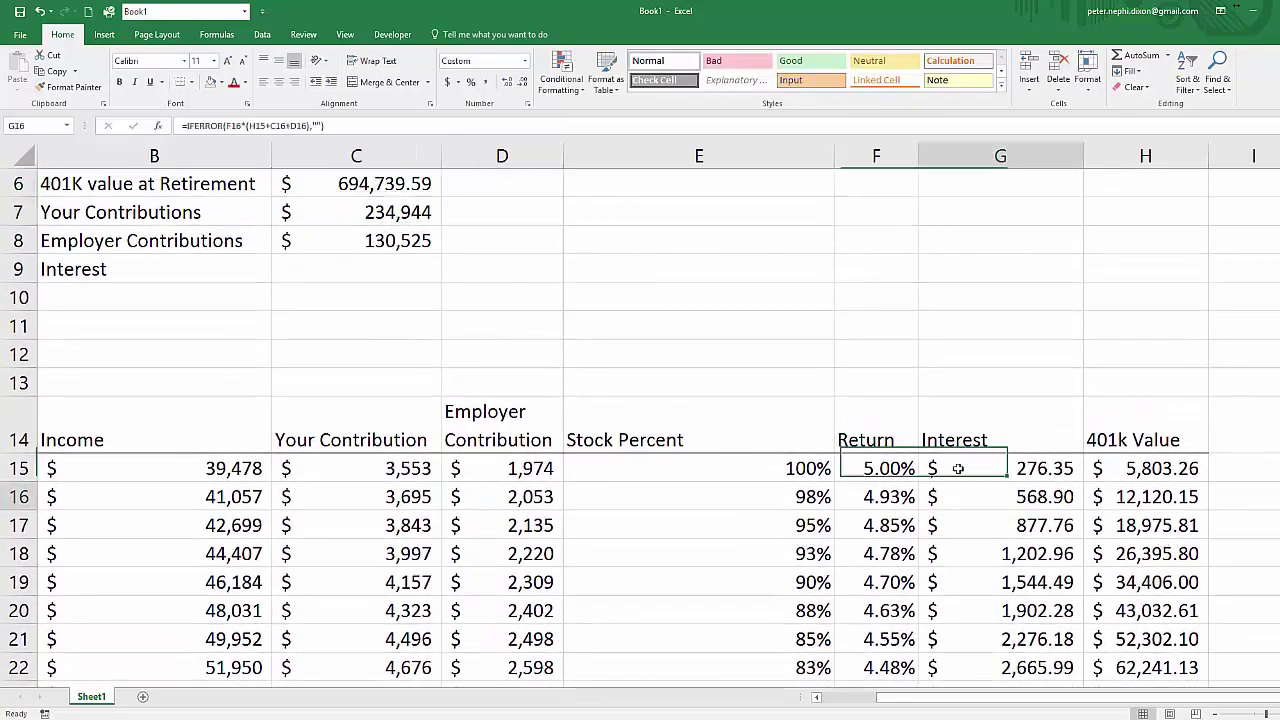
pyautogui.click(370, 265)
pyautogui.scroll(1, 370, 265)
pyautogui.scroll(1, 370, 265)
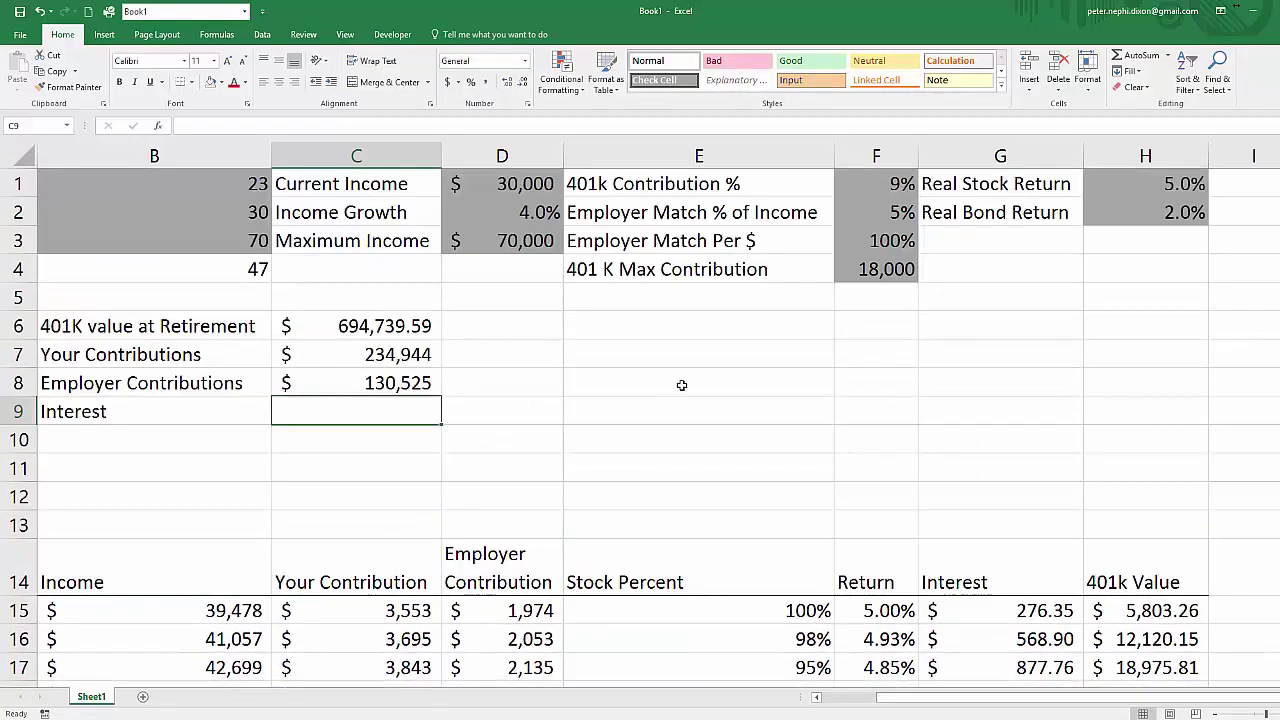
pyautogui.write('=')
pyautogui.press('Up')
pyautogui.press('Up')
pyautogui.press('Up')
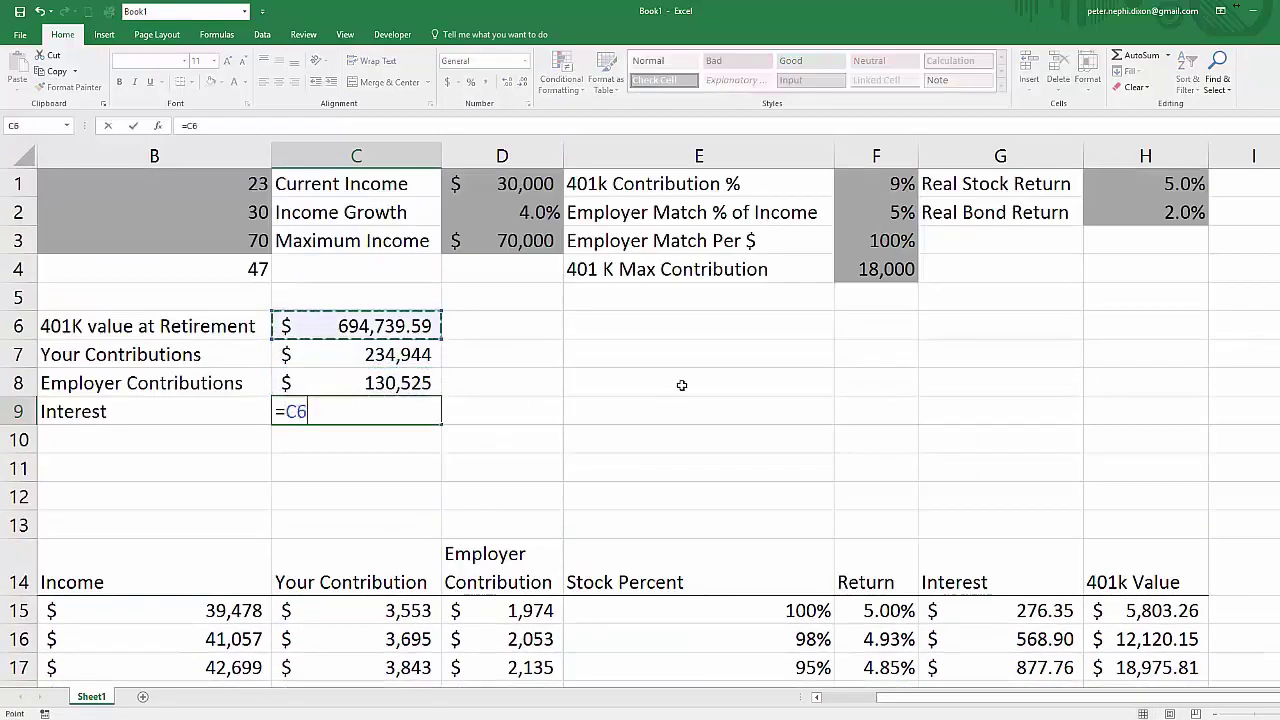
pyautogui.write('-')
pyautogui.press('Up')
pyautogui.press('Up')
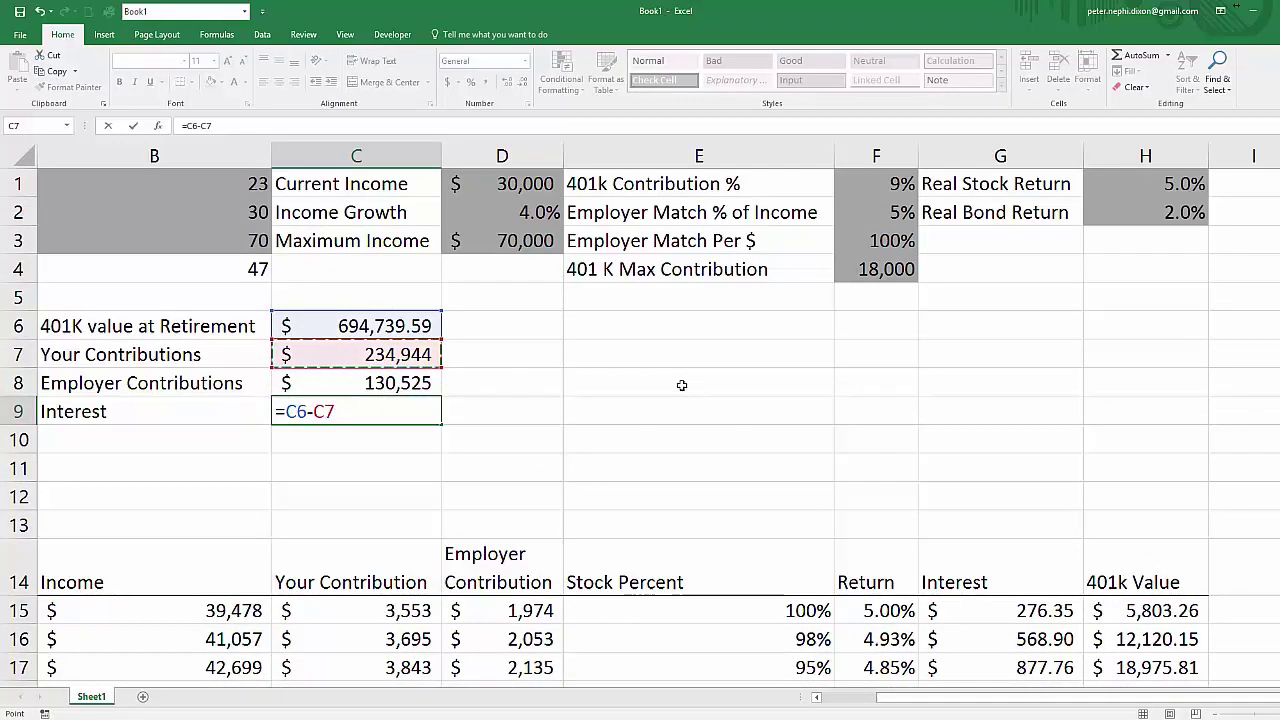
pyautogui.write('-')
pyautogui.press('Up')
pyautogui.press('Return')
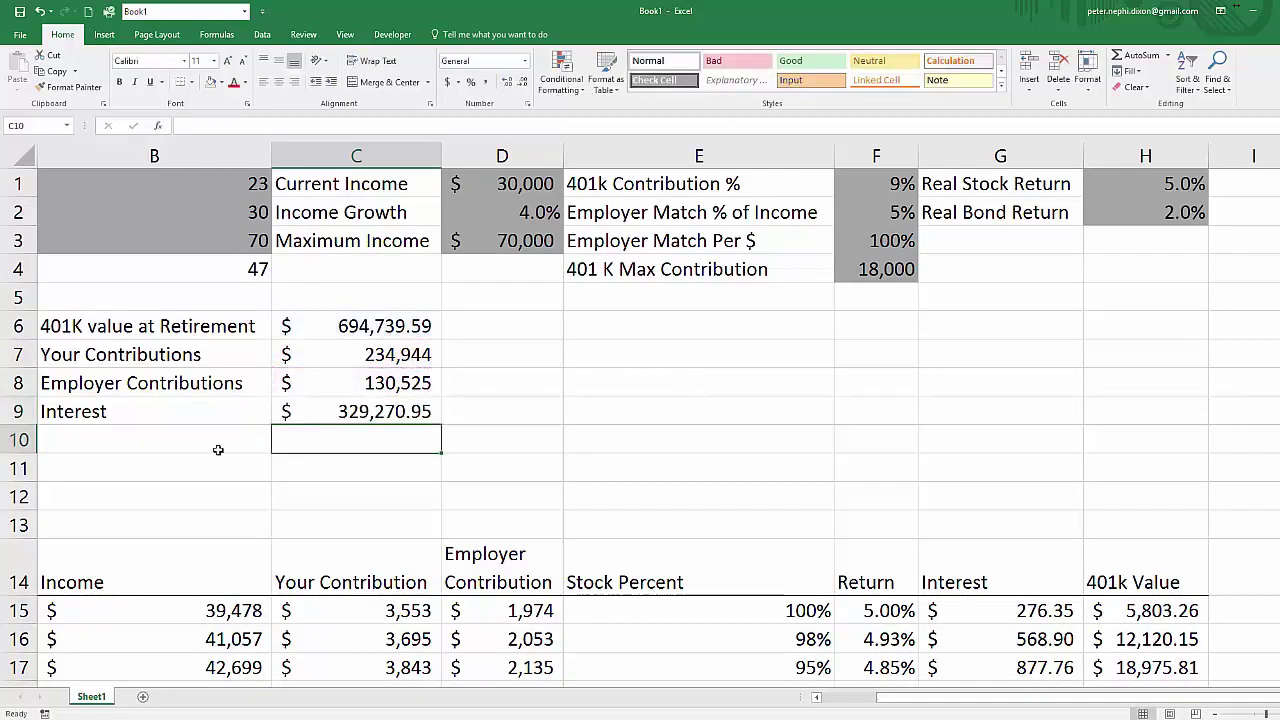
# - Remove the decimal places from the summary amounts in C6:C9
pyautogui.moveTo(393, 322); pyautogui.dragTo(393, 411)
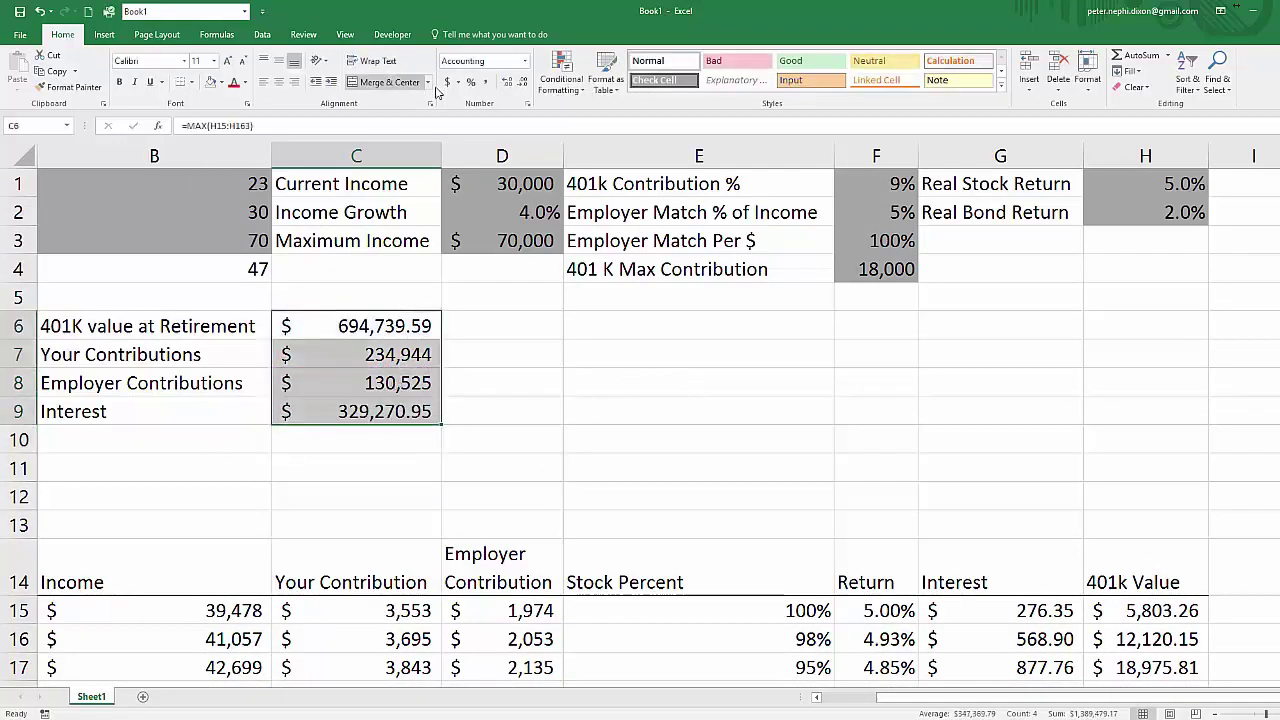
pyautogui.click(522, 81)
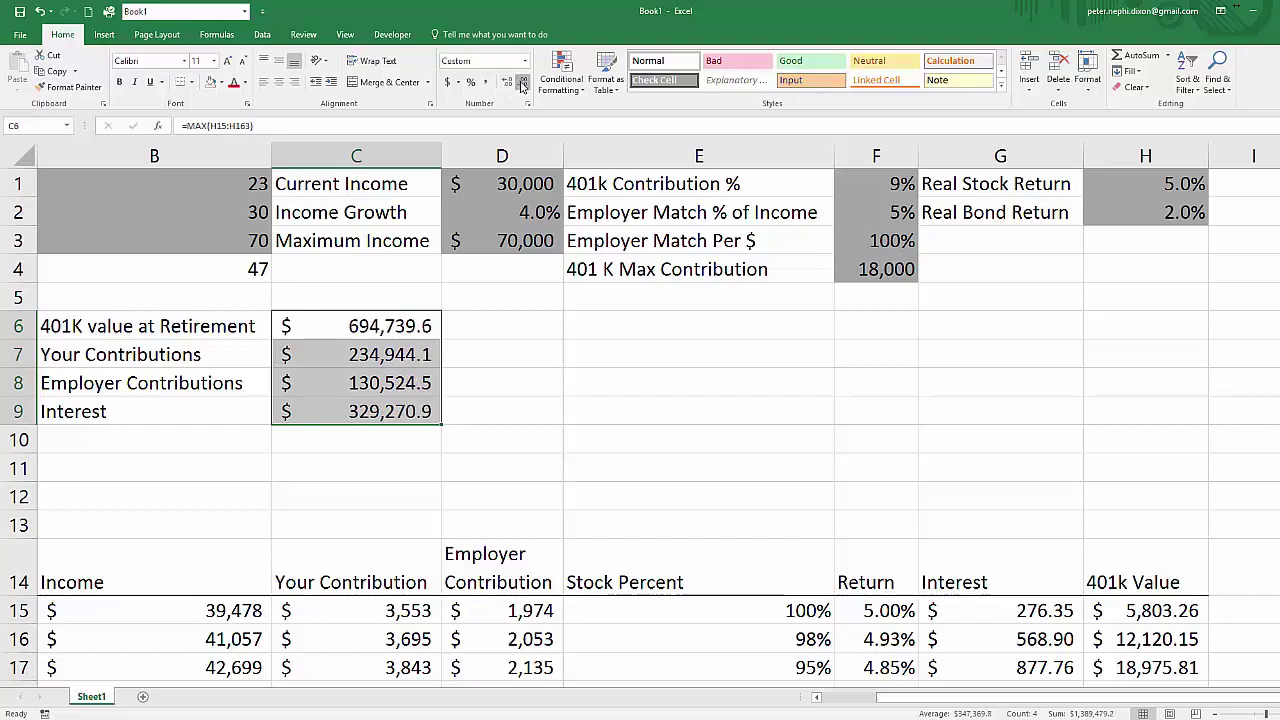
pyautogui.click(522, 81)
pyautogui.press('Down')
pyautogui.click(490, 376)
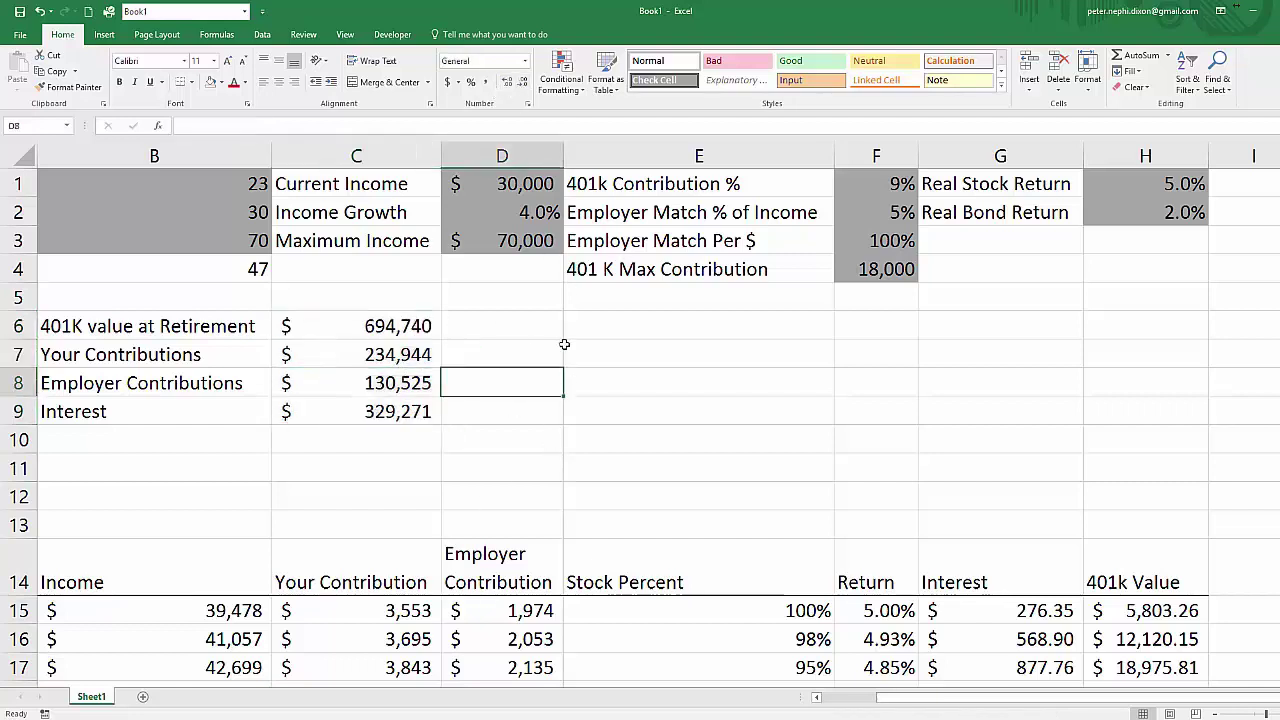
pyautogui.click(406, 328)
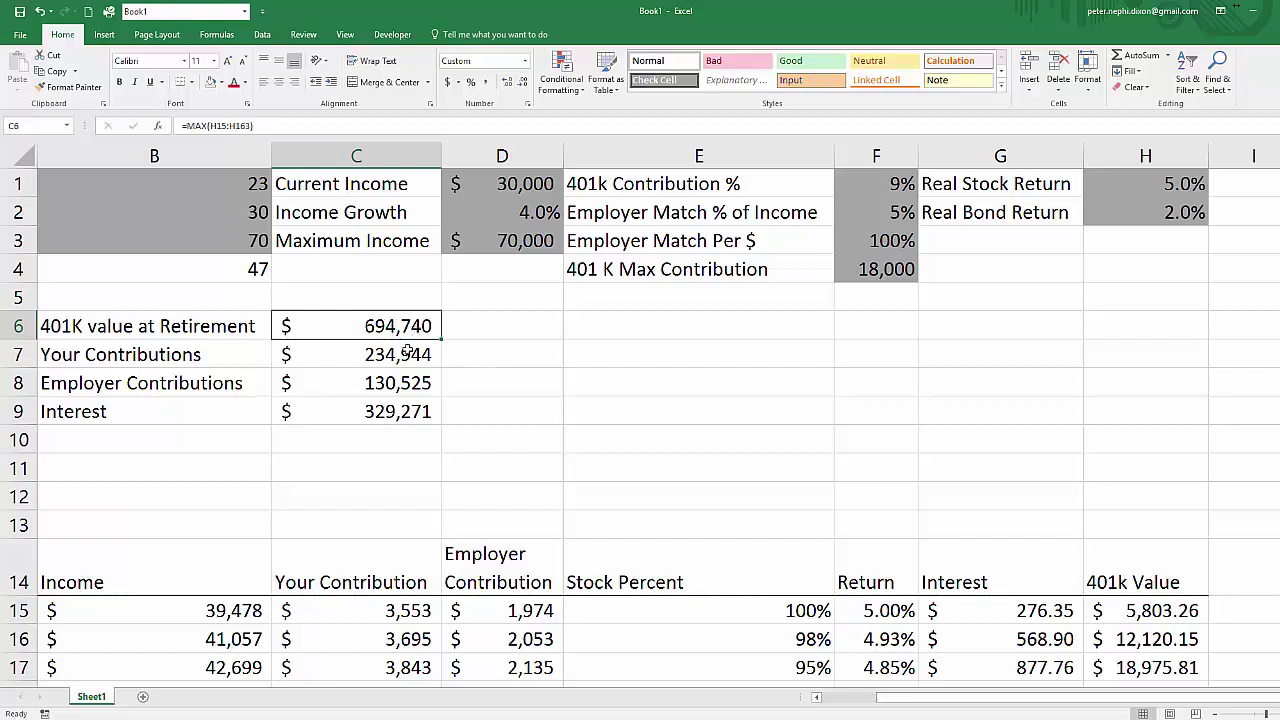
pyautogui.press('Down')
pyautogui.click(406, 414)
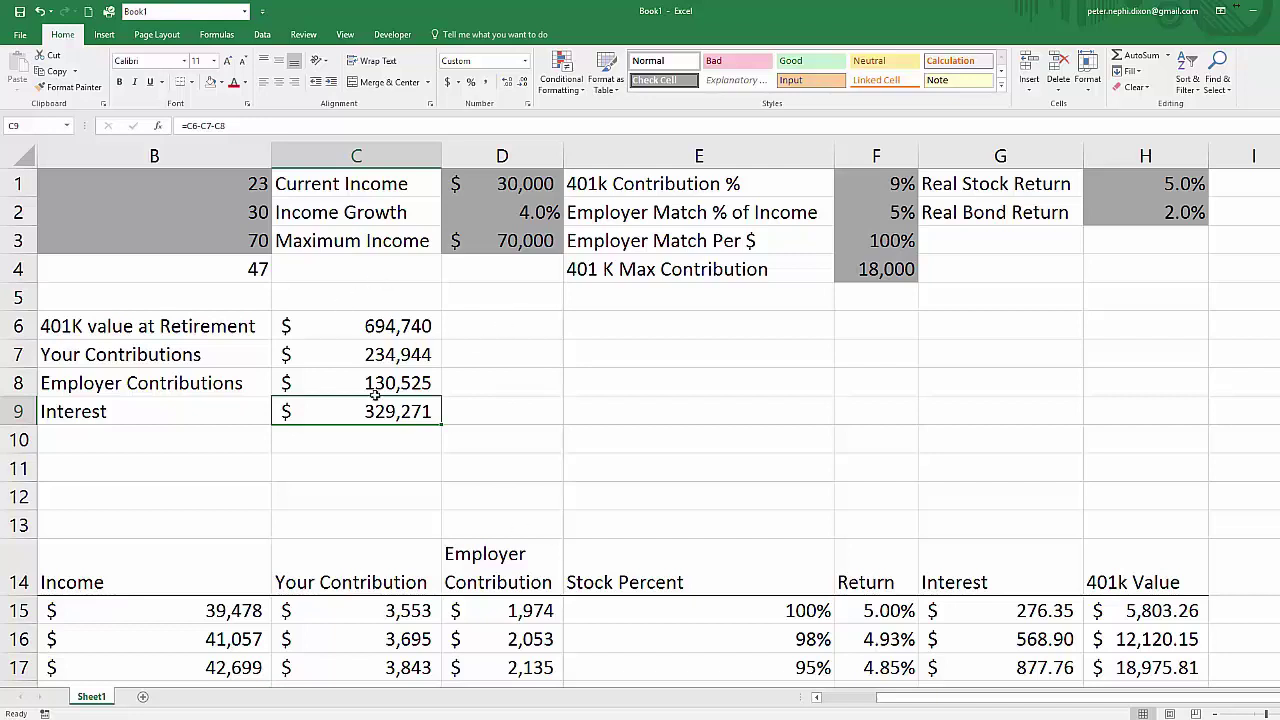
pyautogui.click(383, 355)
pyautogui.click(400, 316)
# - Insert a blank row above the summary block and enter the heading "Start at 23" in D6
pyautogui.click(503, 290)
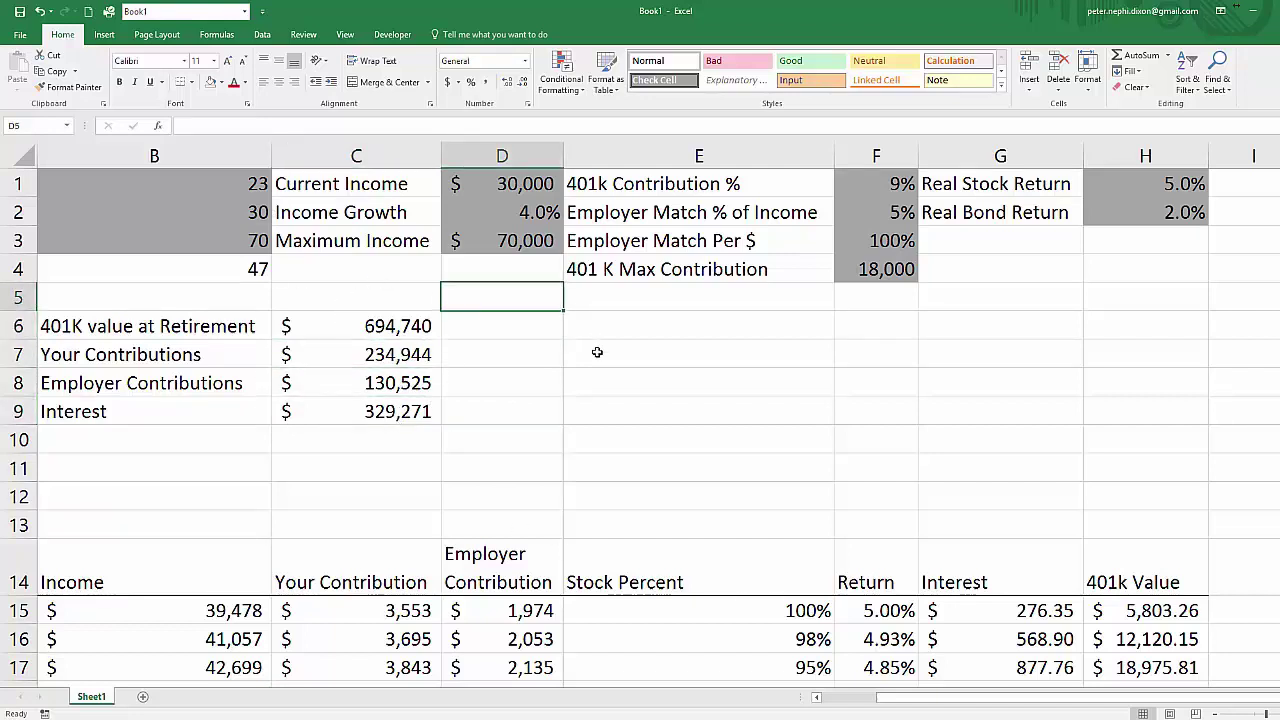
pyautogui.hotkey('shift', 'space')
pyautogui.hotkey('ctrl', 'shift', '=')
pyautogui.press('Down')
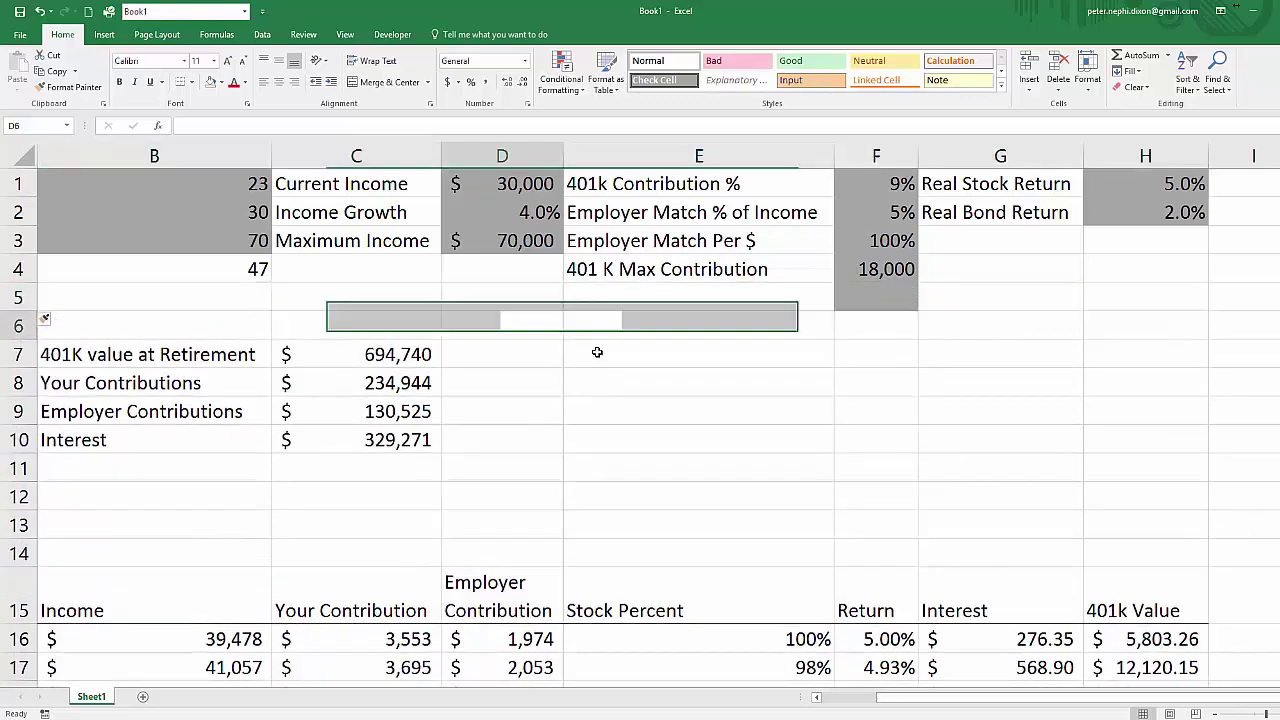
pyautogui.write('Start a')
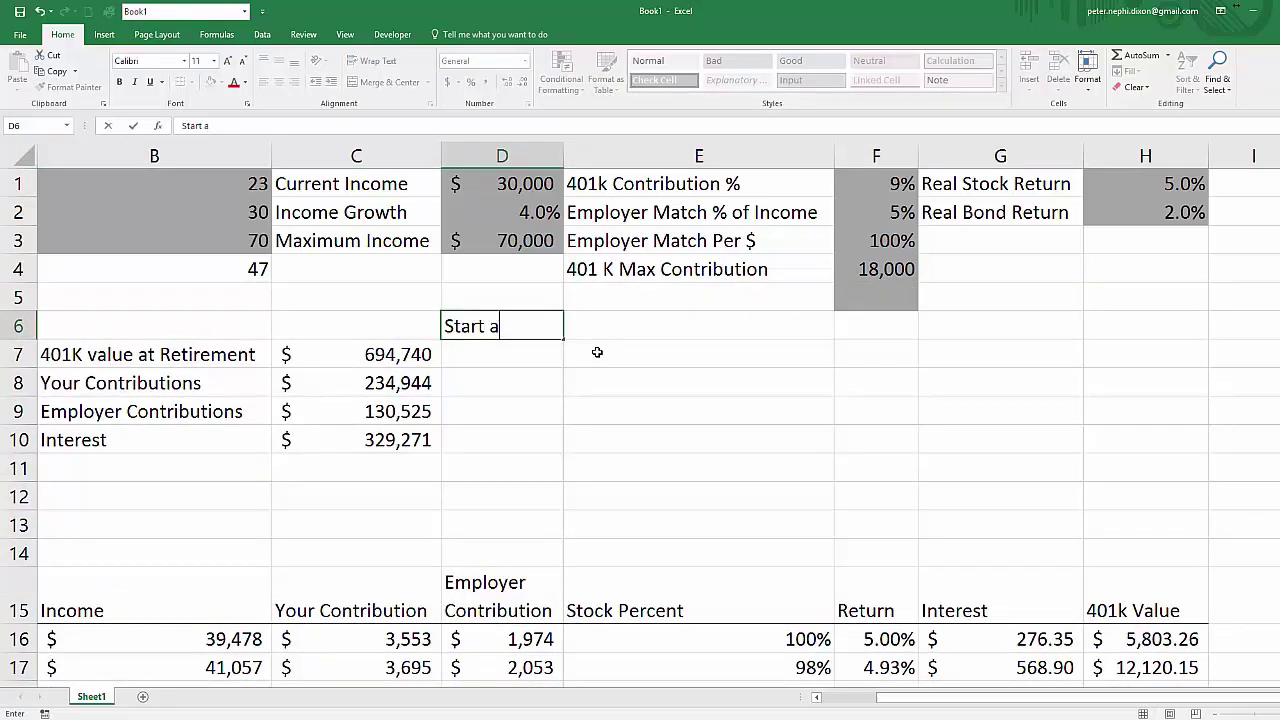
pyautogui.write('t 23')
pyautogui.press('Tab')
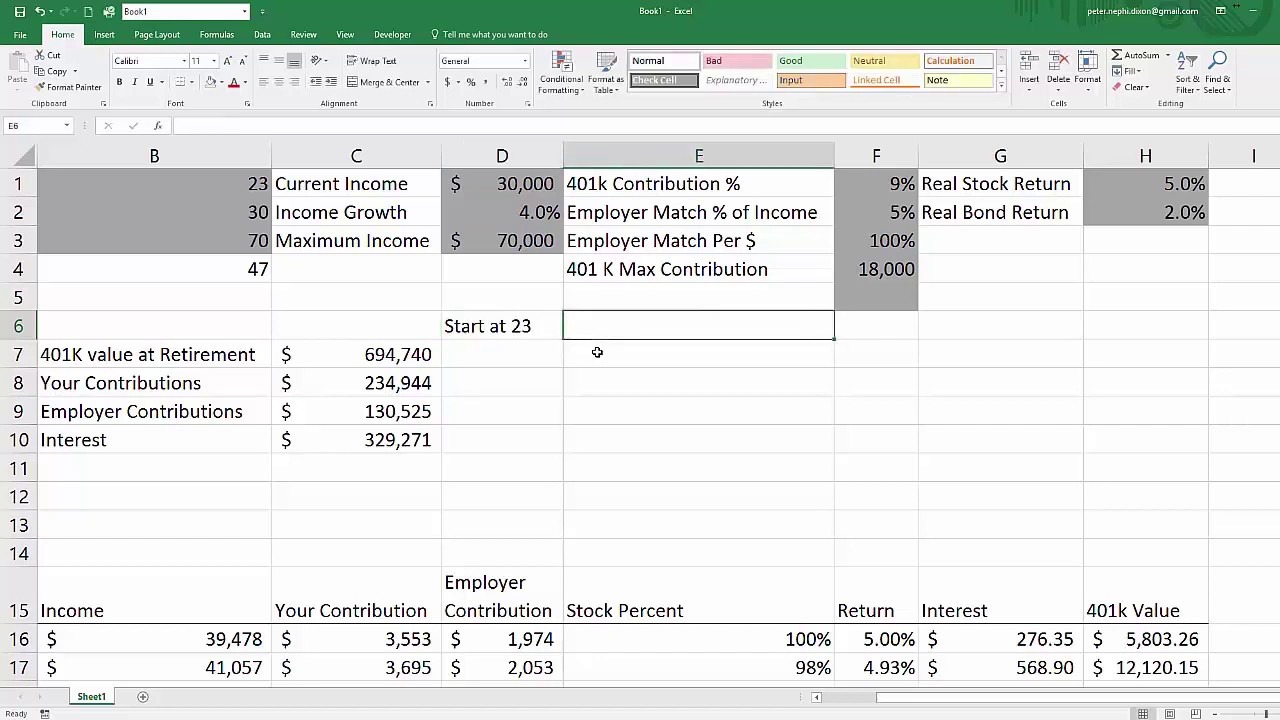
# - Enter the headings "Start at 30" in E6 and "Start at 40" in F6
pyautogui.write('Start at ')
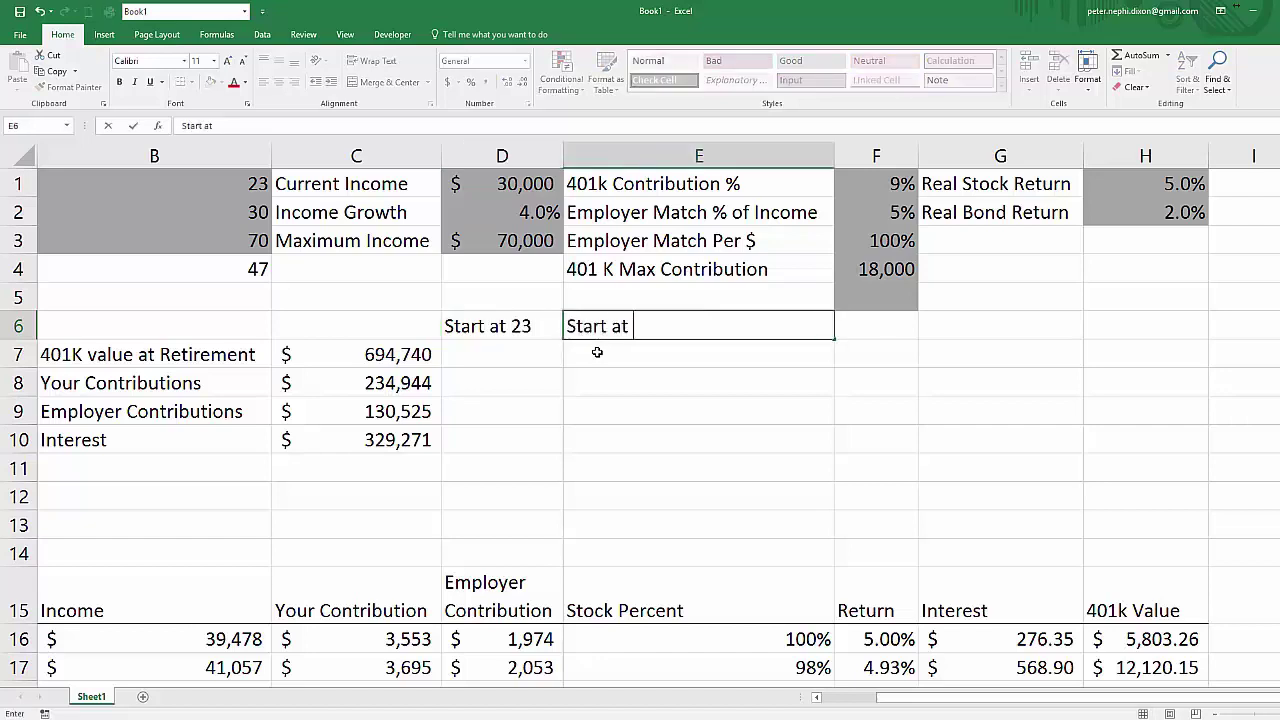
pyautogui.write('30')
pyautogui.press('Tab')
pyautogui.write('Stra')
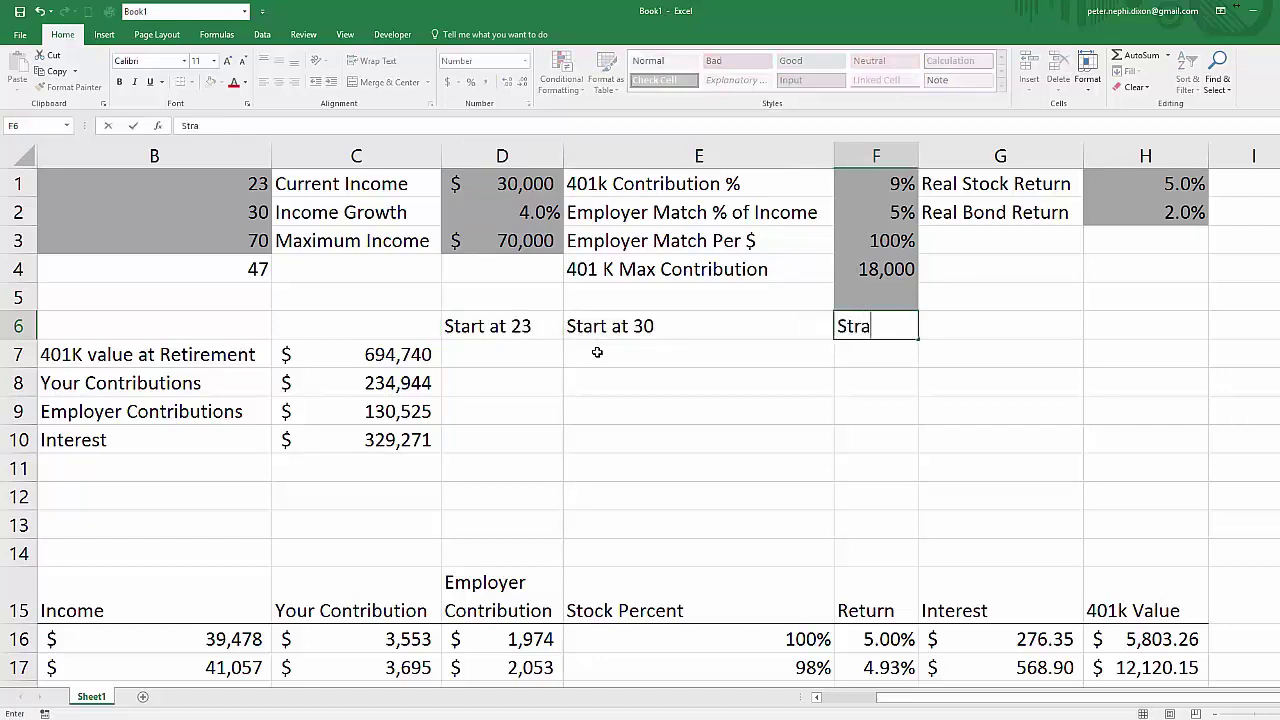
pyautogui.press('BackSpace')
pyautogui.press('BackSpace')
pyautogui.write('art at 4')
pyautogui.hotkey('ctrl', 'Return')
pyautogui.write('Start a')
pyautogui.press('BackSpace')
pyautogui.write('at 40')
pyautogui.press('Return')
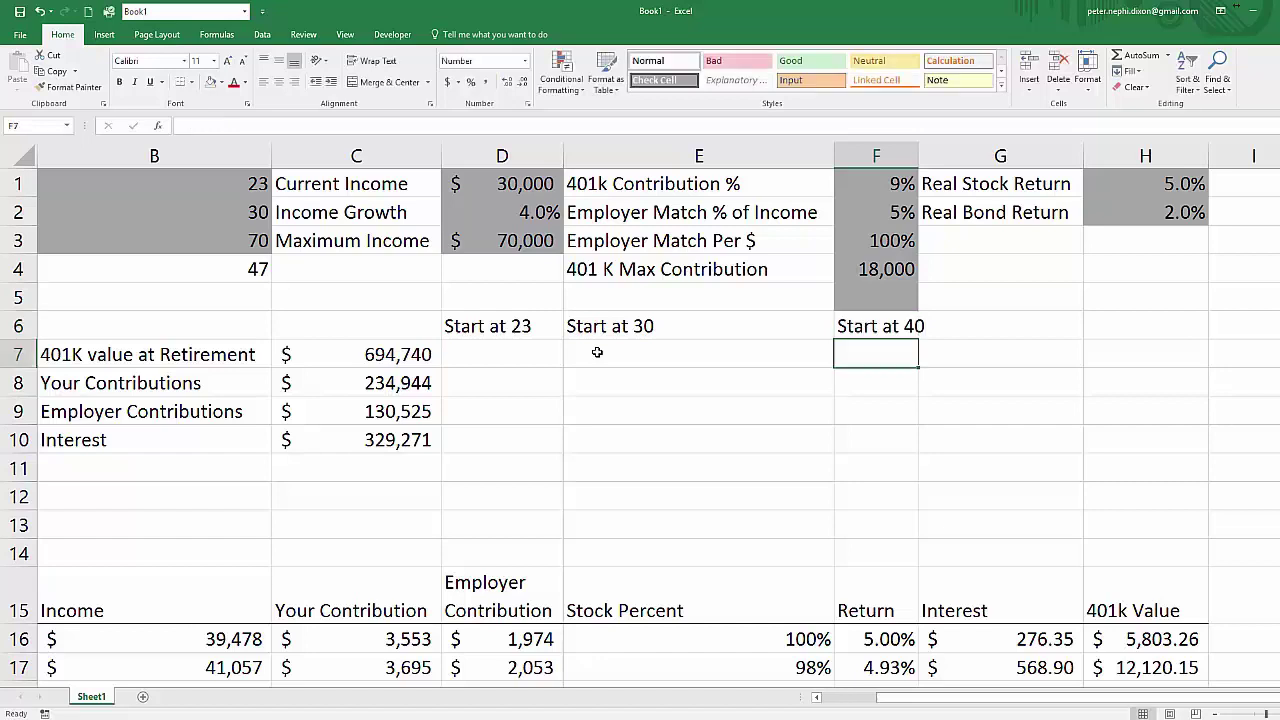
# - Set the 401k Contribution % in F1 to 5%
pyautogui.click(308, 316)
pyautogui.click(880, 183)
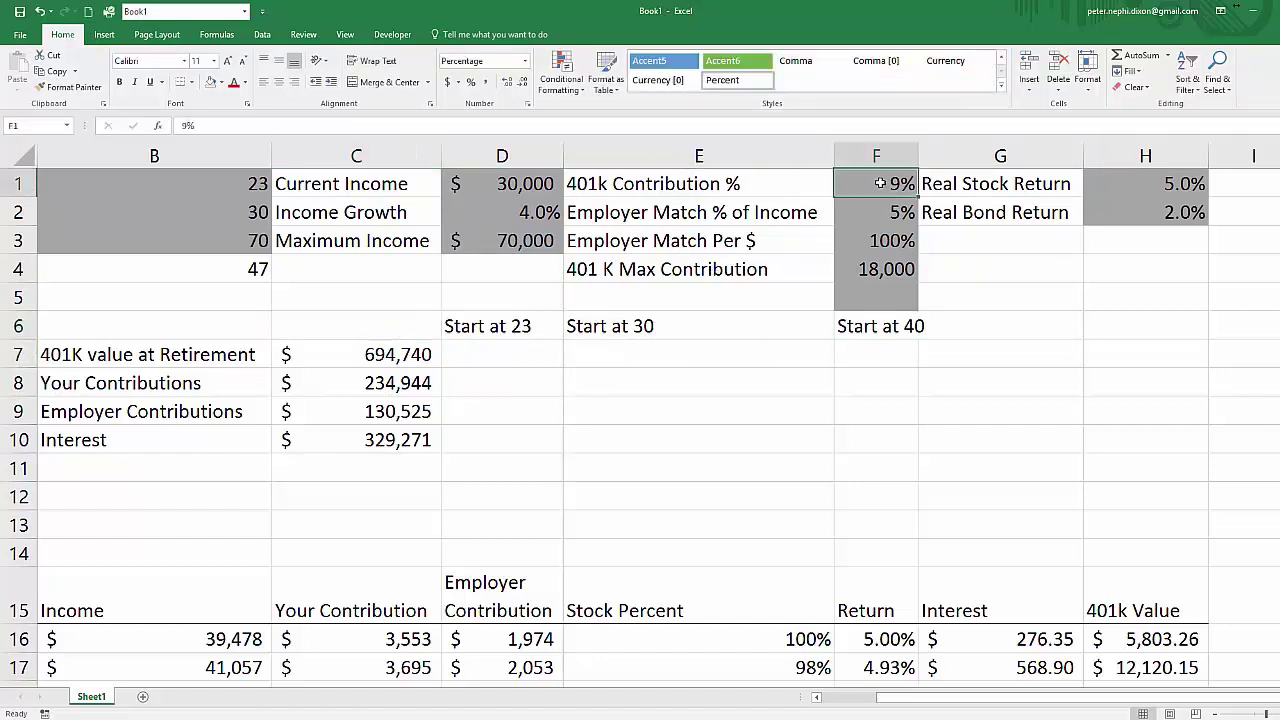
pyautogui.write('5')
pyautogui.press('Return')
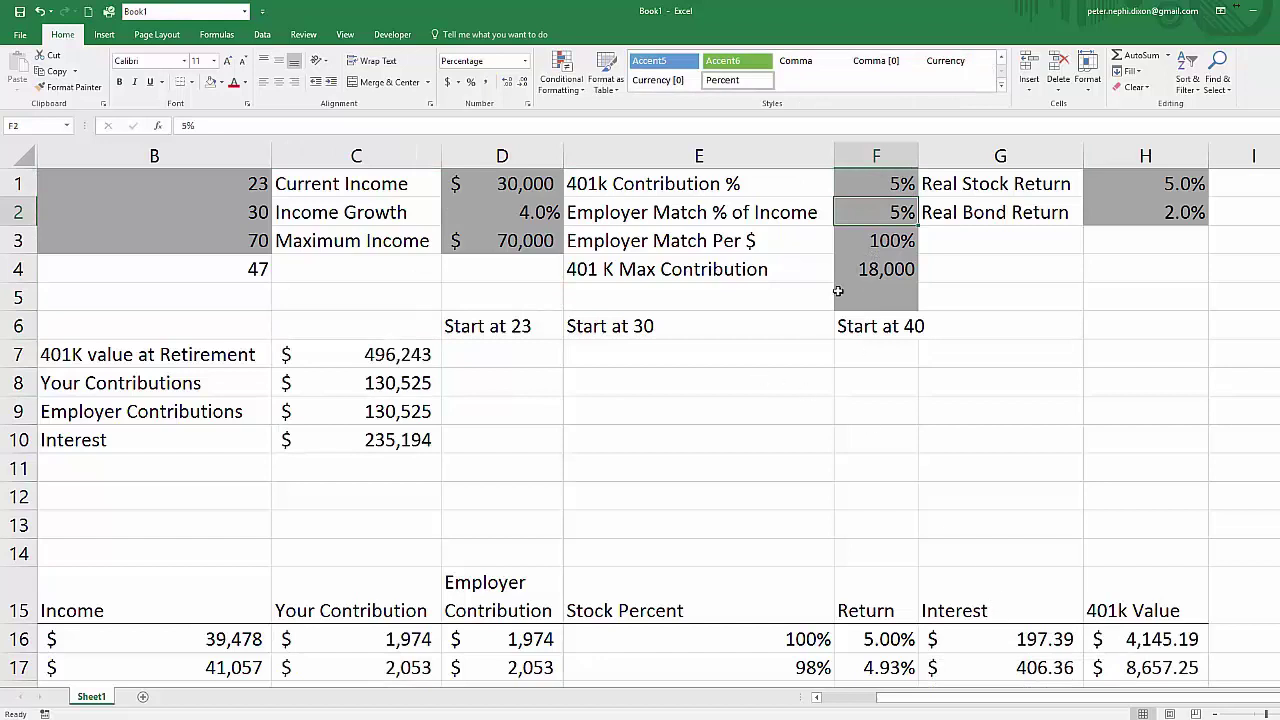
pyautogui.click(909, 183)
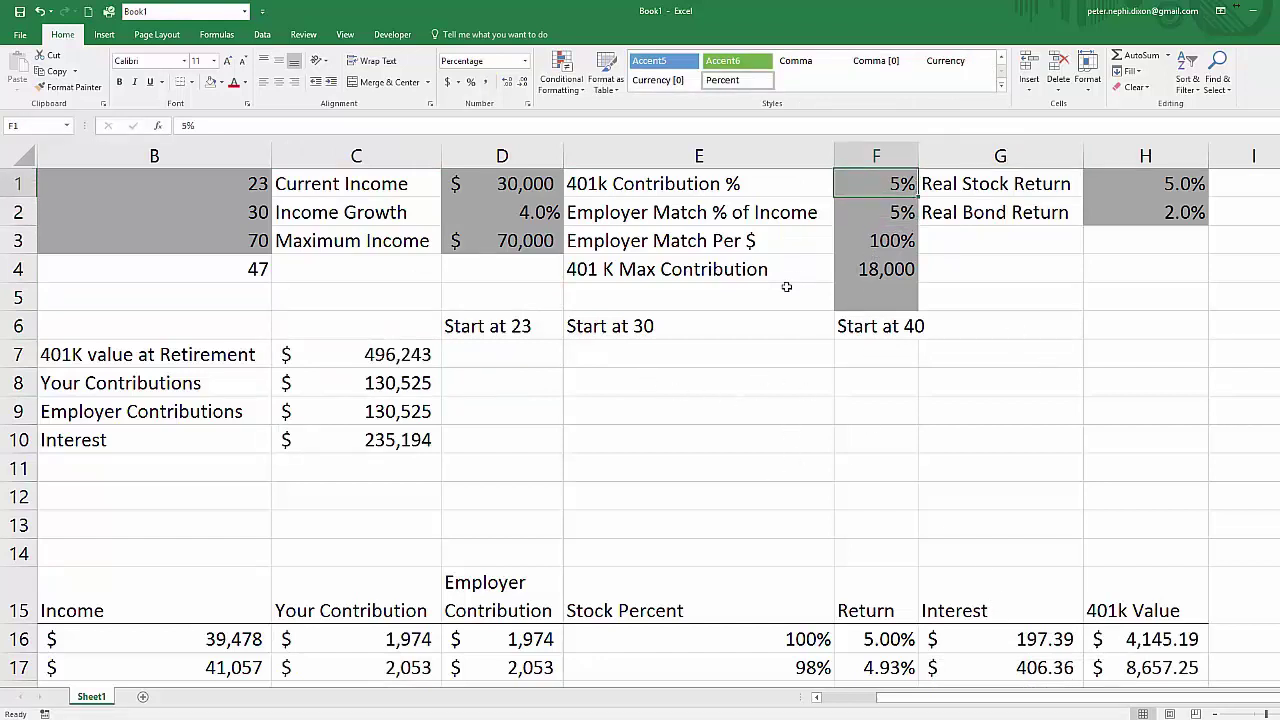
# - Copy the summary results in C7:C10 as values only into E7:E10 under Start at 30
pyautogui.click(365, 355)
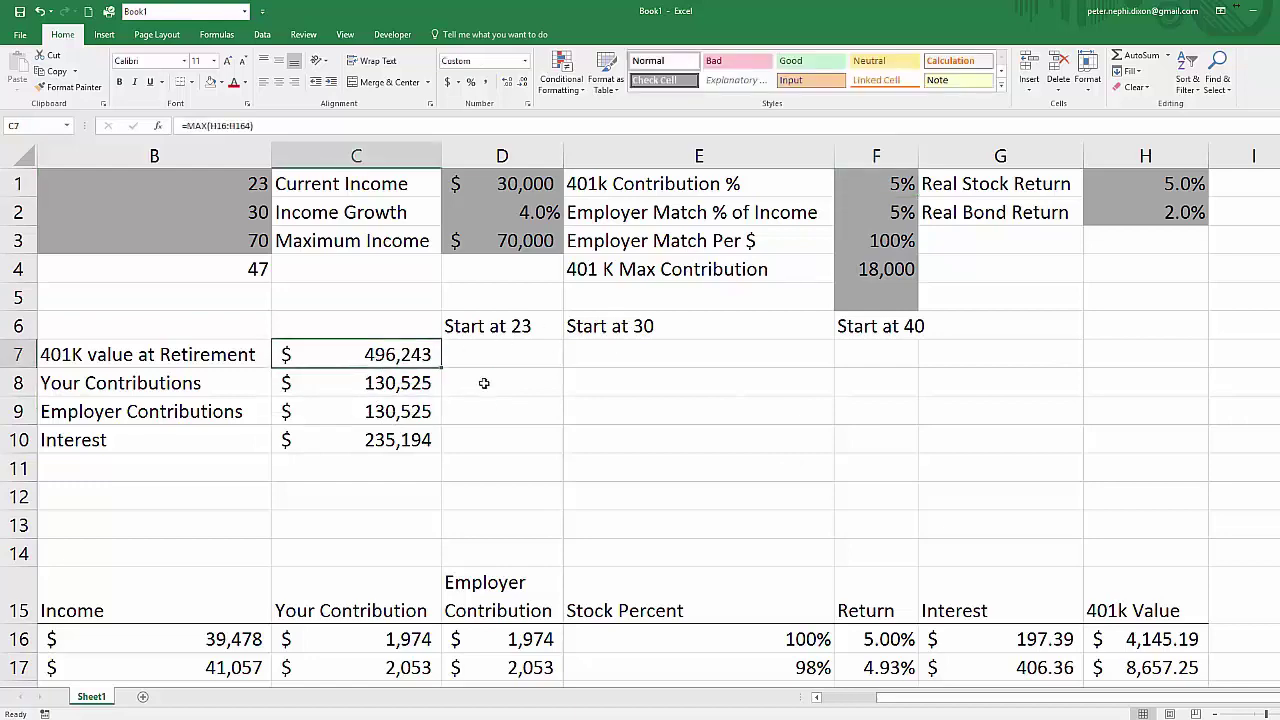
pyautogui.moveTo(1005, 697); pyautogui.dragTo(915, 716)
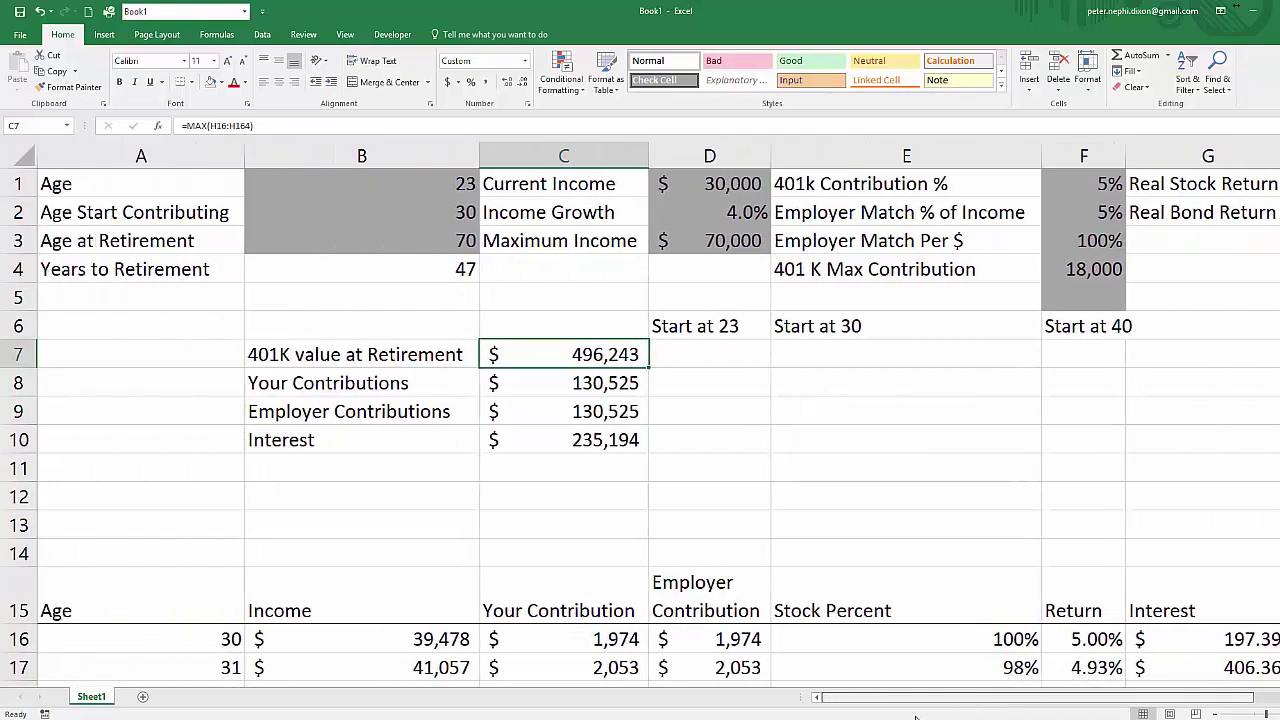
pyautogui.click(405, 175)
pyautogui.click(463, 211)
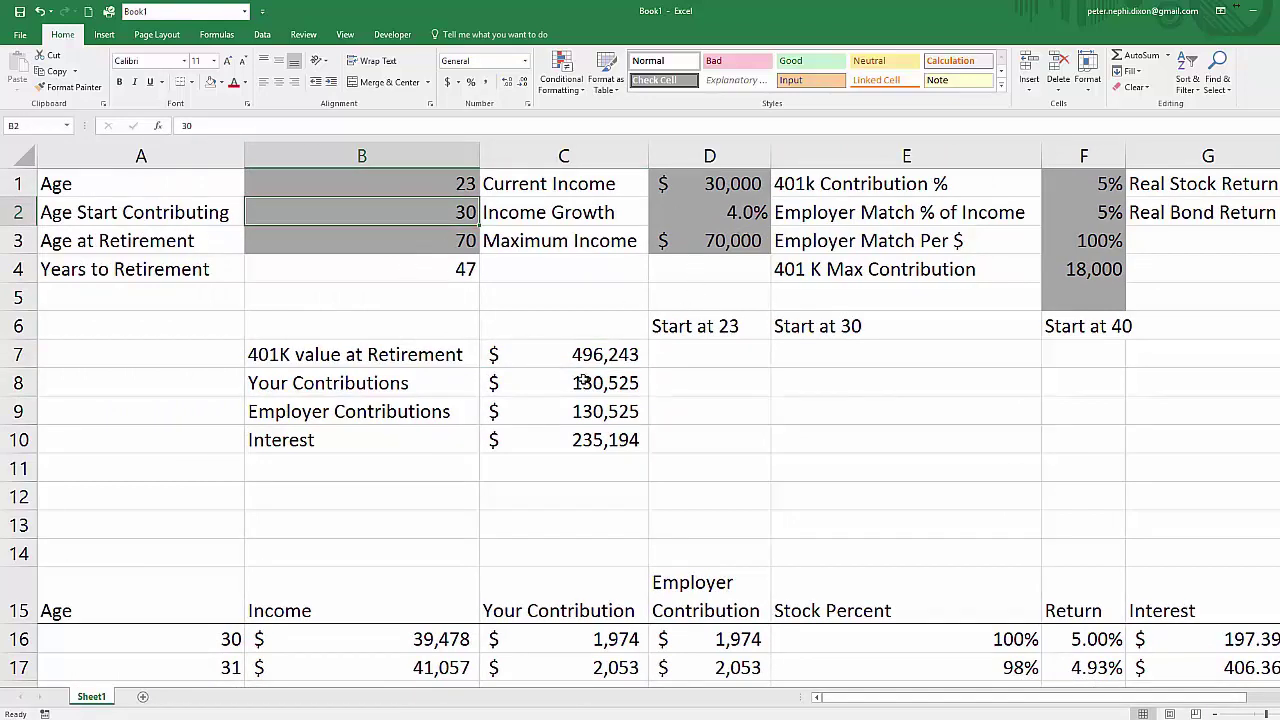
pyautogui.moveTo(551, 362); pyautogui.dragTo(563, 449)
pyautogui.hotkey('ctrl', 'c')
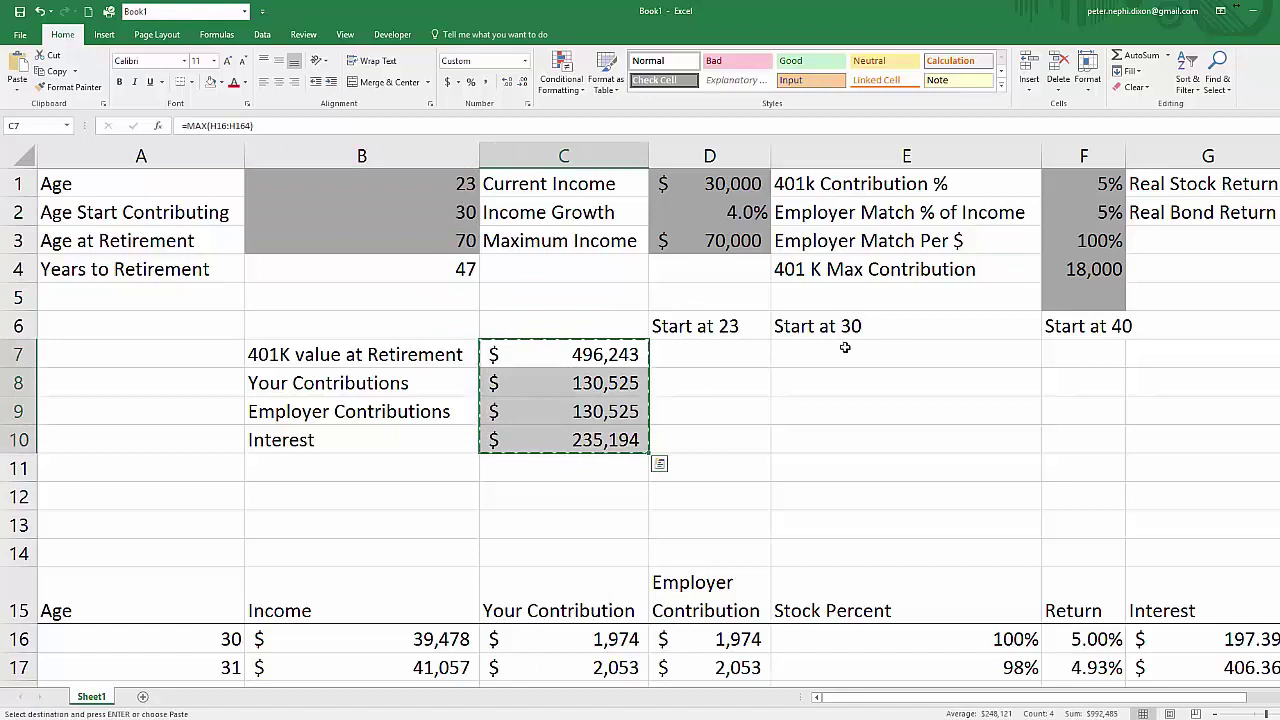
pyautogui.rightClick(845, 347)
pyautogui.click(897, 409)
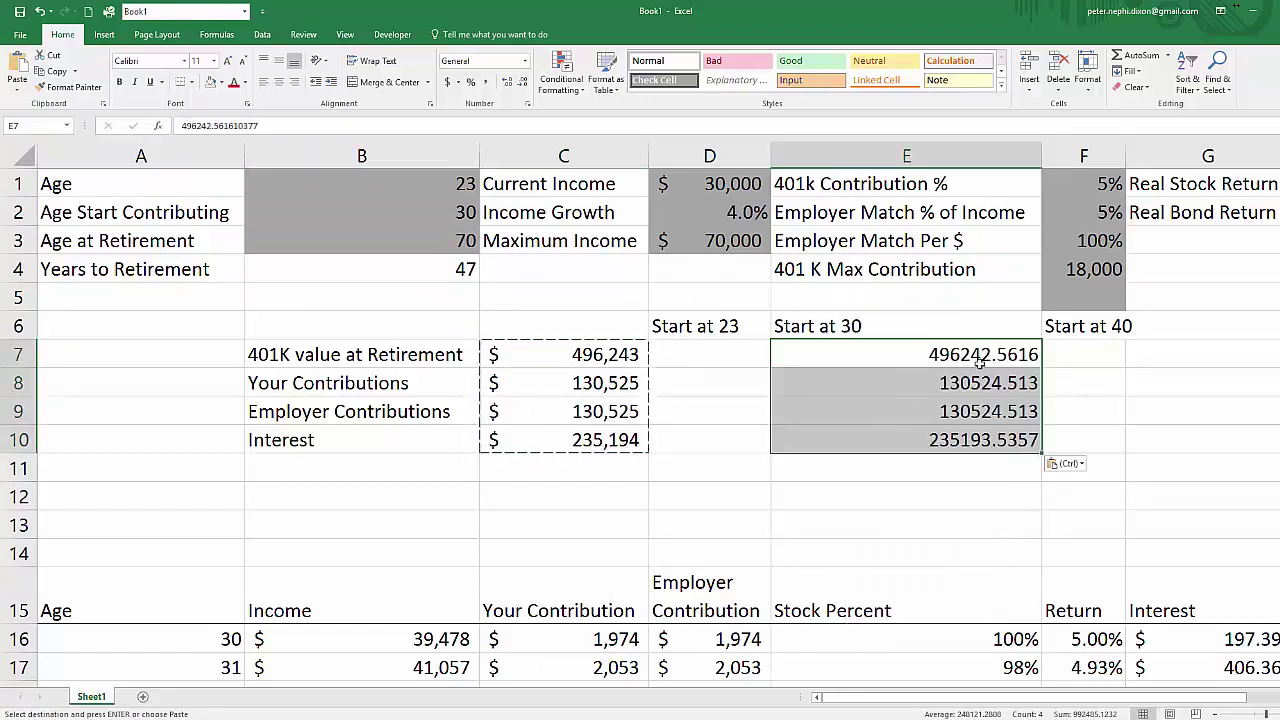
# - Format the values under Start at 30 in E7:E10 as dollar accounting amounts without decimals
pyautogui.click(448, 82)
pyautogui.click(522, 82)
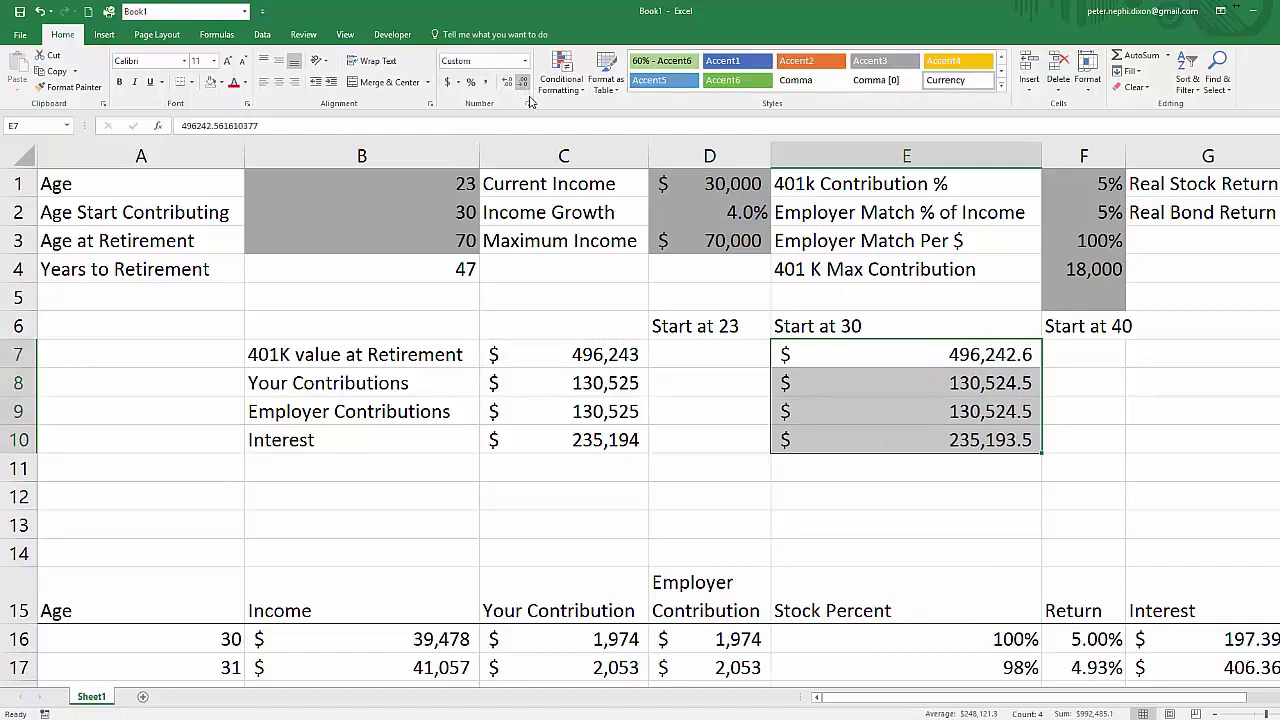
pyautogui.click(522, 82)
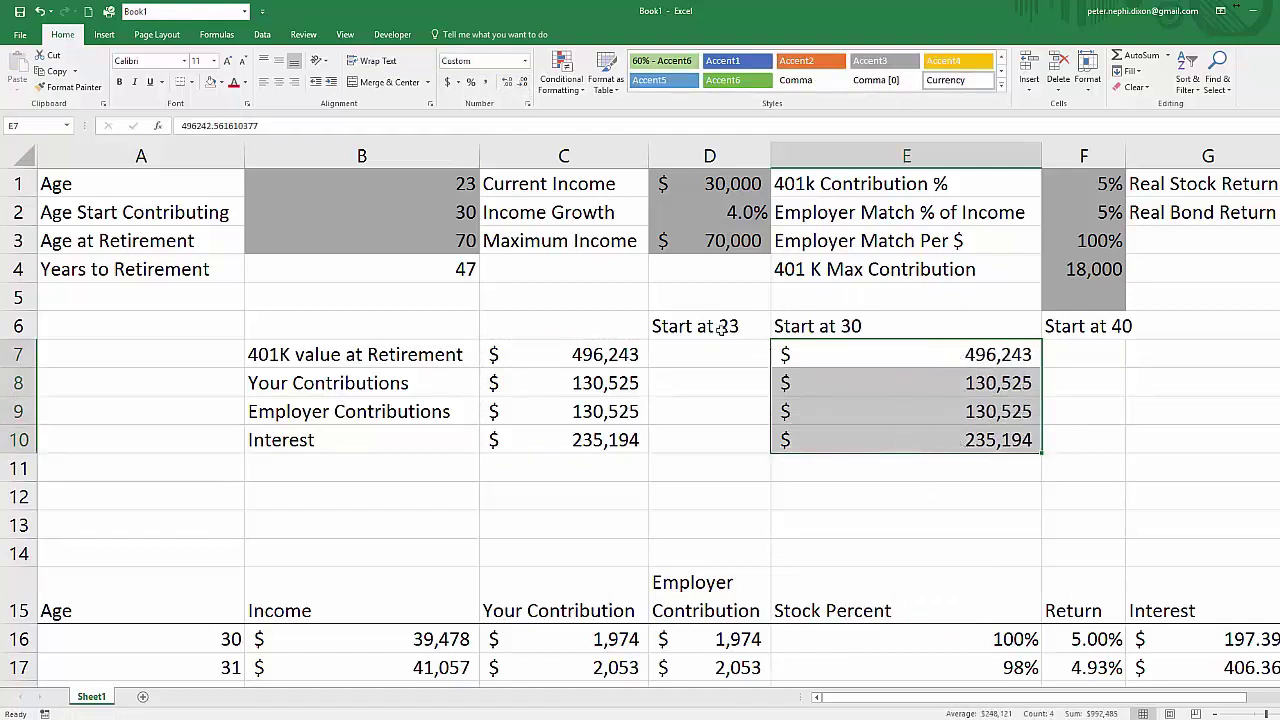
# - Set Age Start Contributing in B2 to 40
pyautogui.click(391, 191)
pyautogui.click(403, 211)
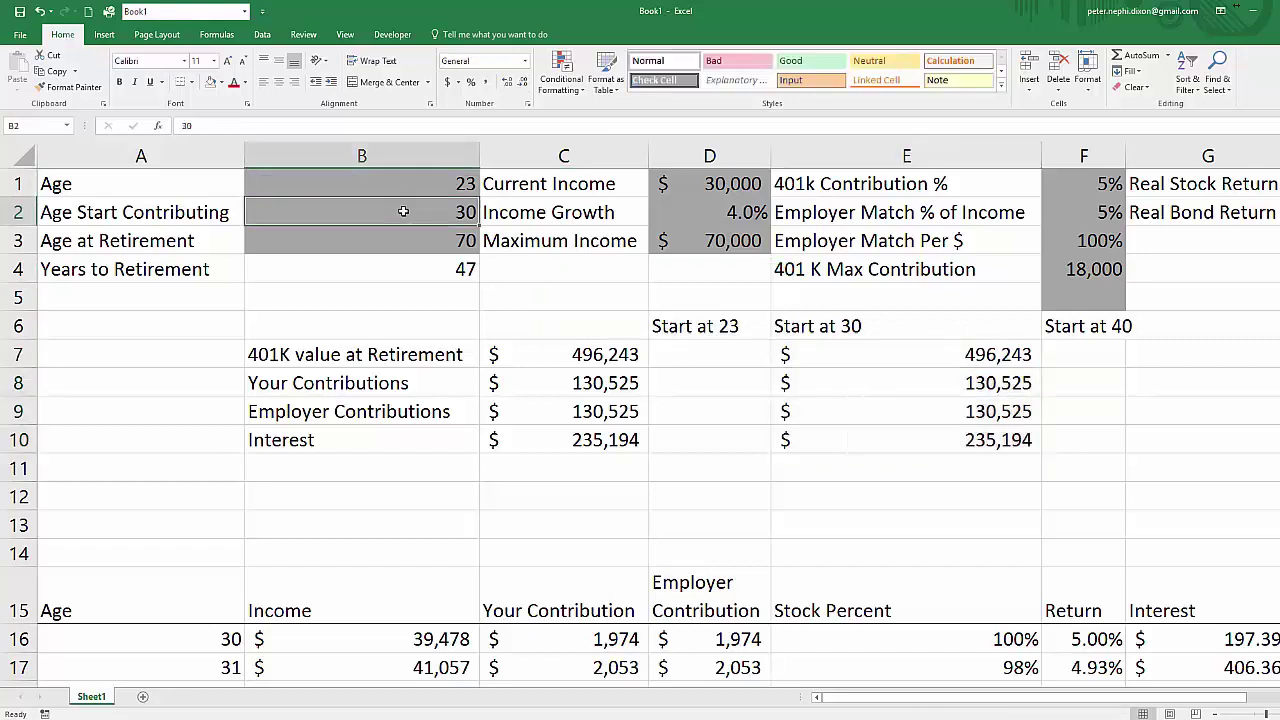
pyautogui.write('40')
pyautogui.press('Return')
# - Copy the summary results in C7:C10 as values only into F7:F10 under Start at 40
pyautogui.moveTo(605, 358); pyautogui.dragTo(604, 438)
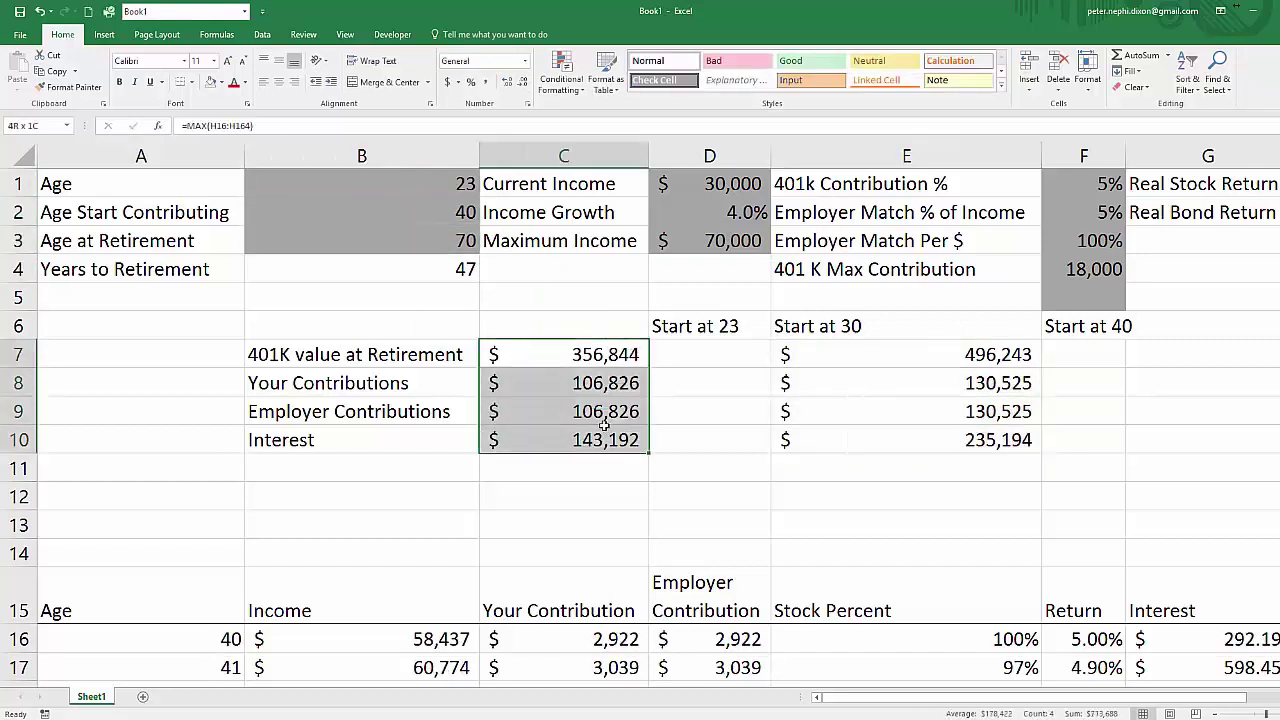
pyautogui.hotkey('ctrl', 'c')
pyautogui.rightClick(1110, 358)
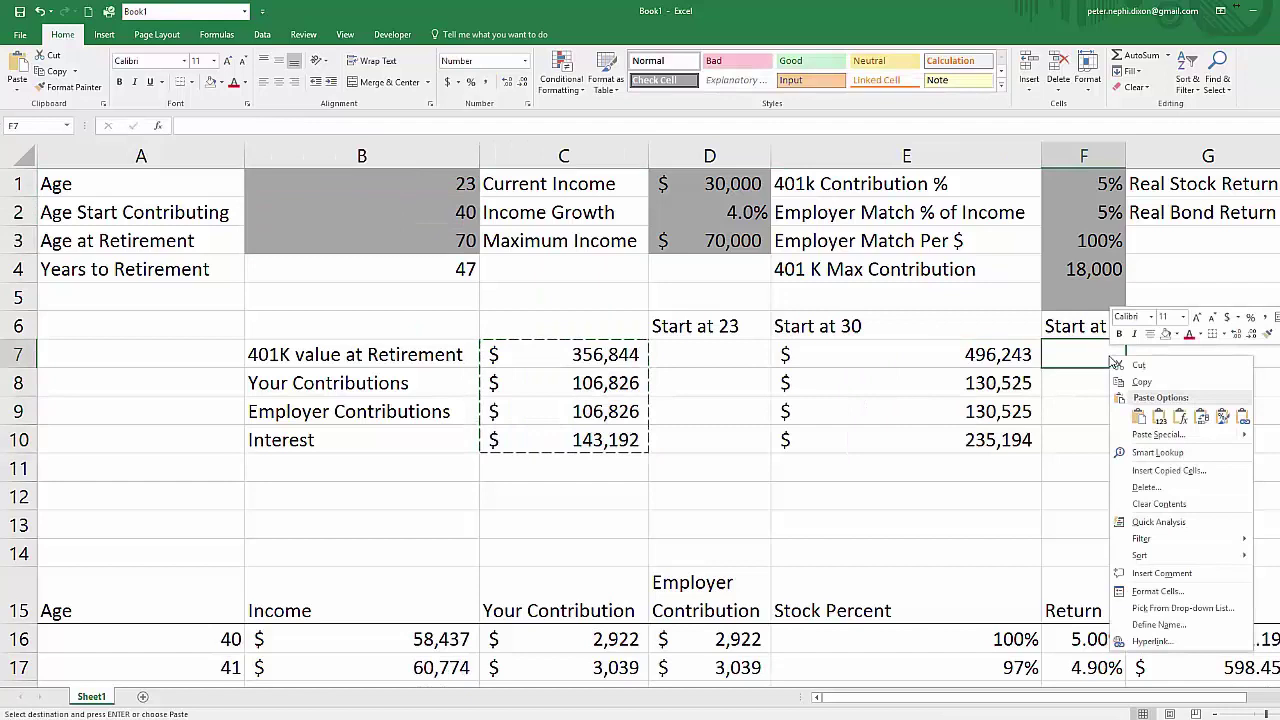
pyautogui.click(1159, 416)
pyautogui.click(676, 350)
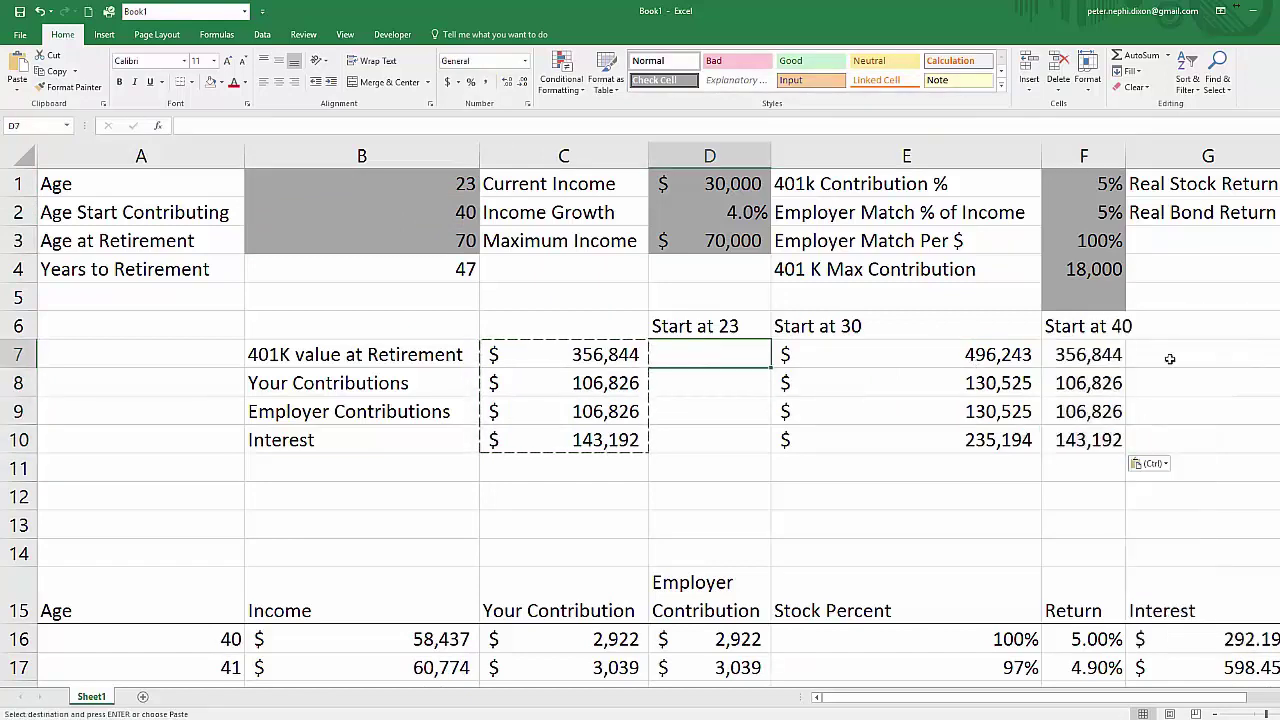
# - Format the values under Start at 40 in F7:F10 as dollar accounting amounts without decimals
pyautogui.moveTo(1108, 356); pyautogui.dragTo(1080, 436)
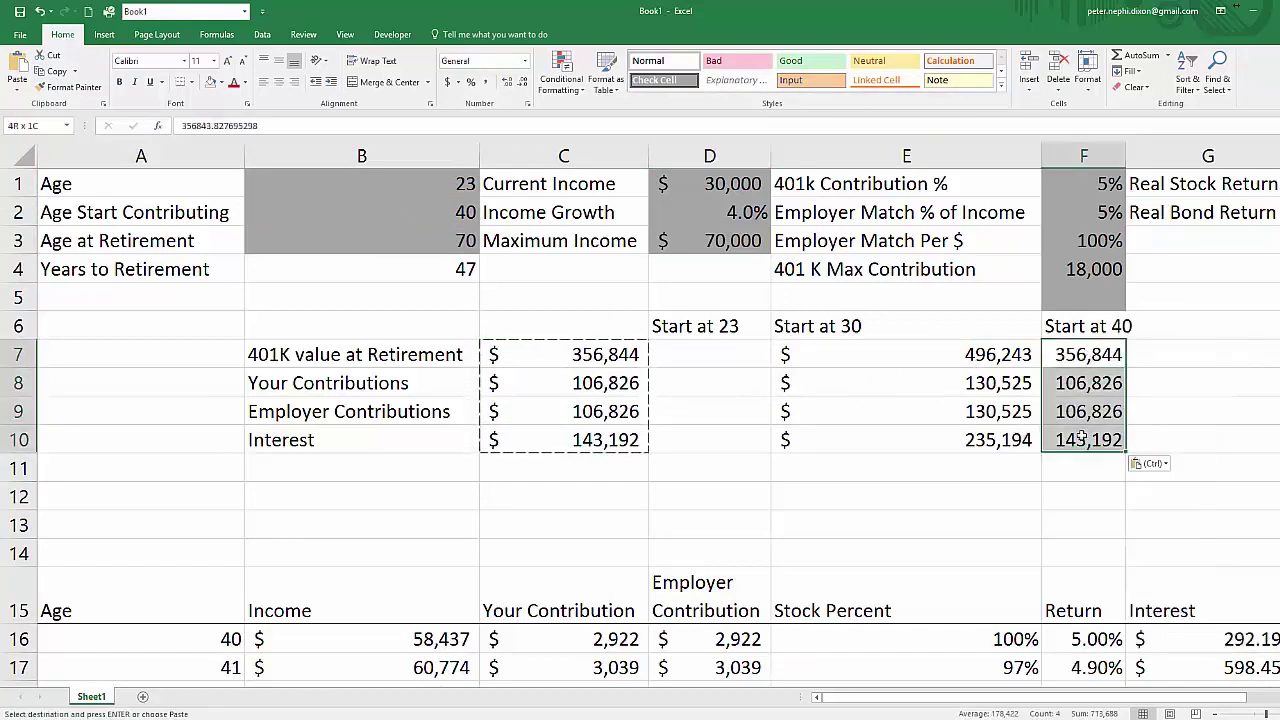
pyautogui.click(447, 82)
pyautogui.click(524, 88)
pyautogui.click(524, 88)
pyautogui.click(814, 385)
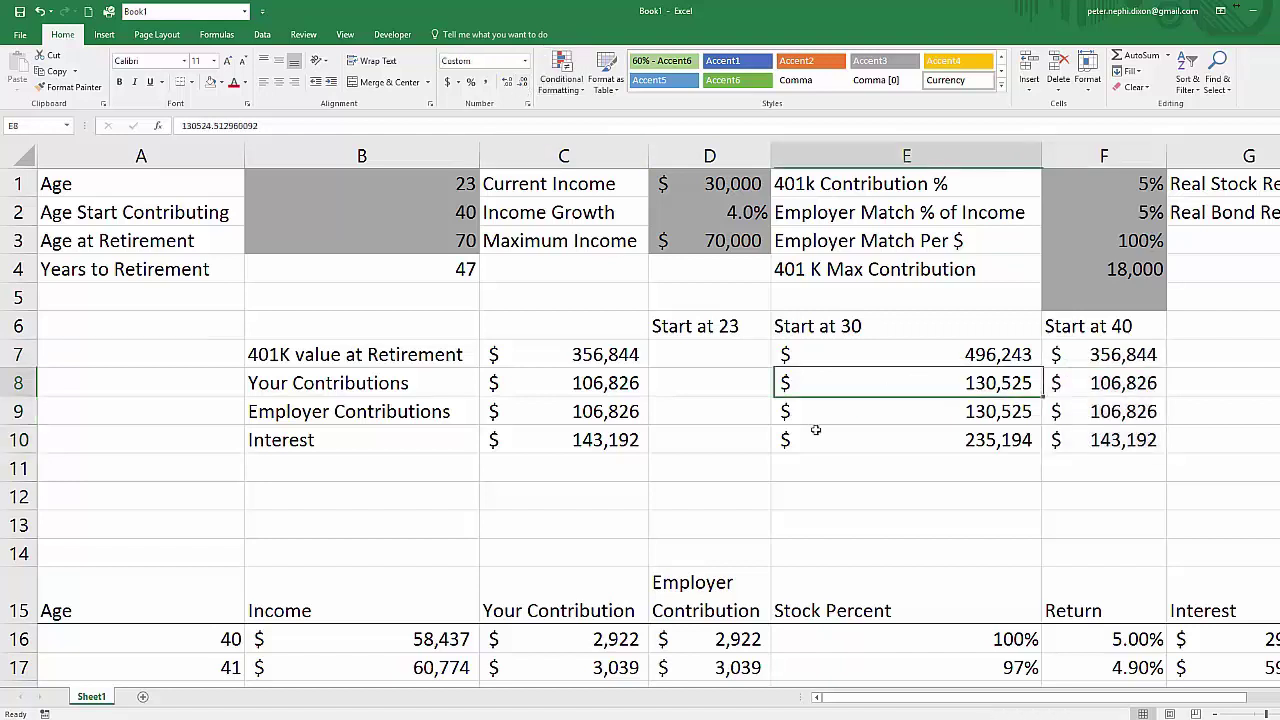
# - Set Age Start Contributing in B2 to 23
pyautogui.click(500, 378)
pyautogui.click(660, 350)
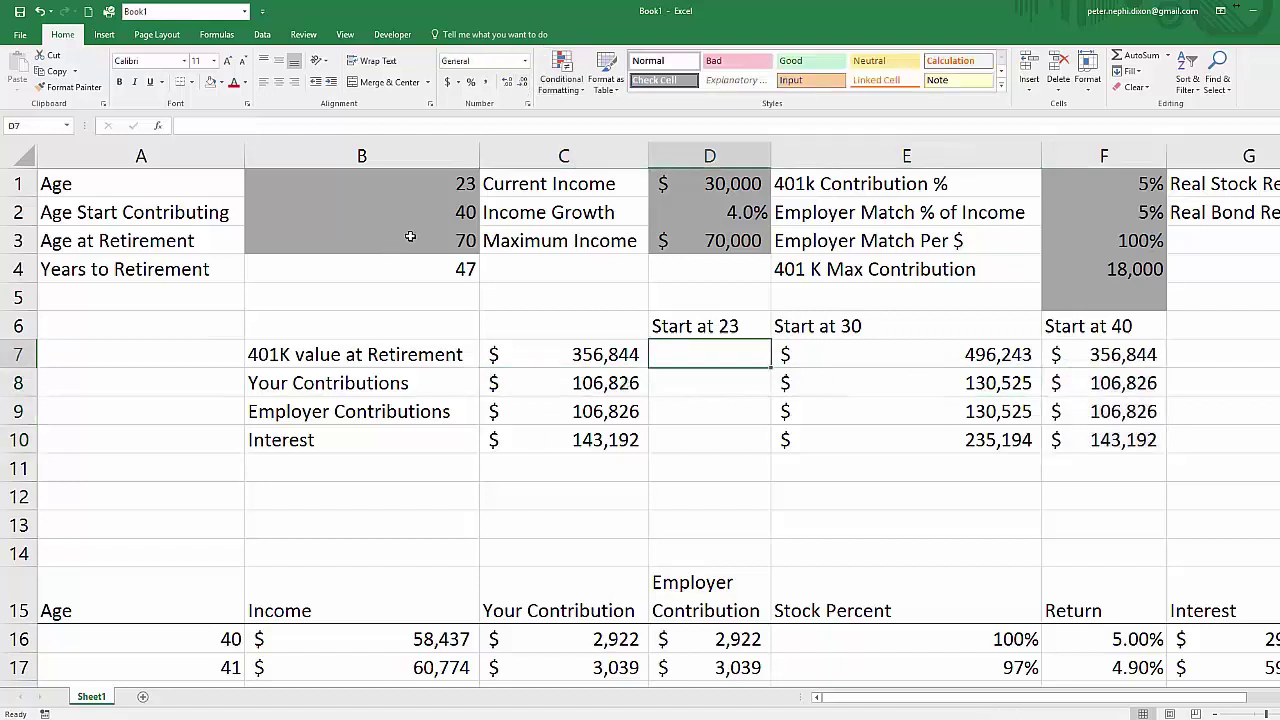
pyautogui.click(441, 185)
pyautogui.click(441, 212)
pyautogui.write('23')
pyautogui.press('Return')
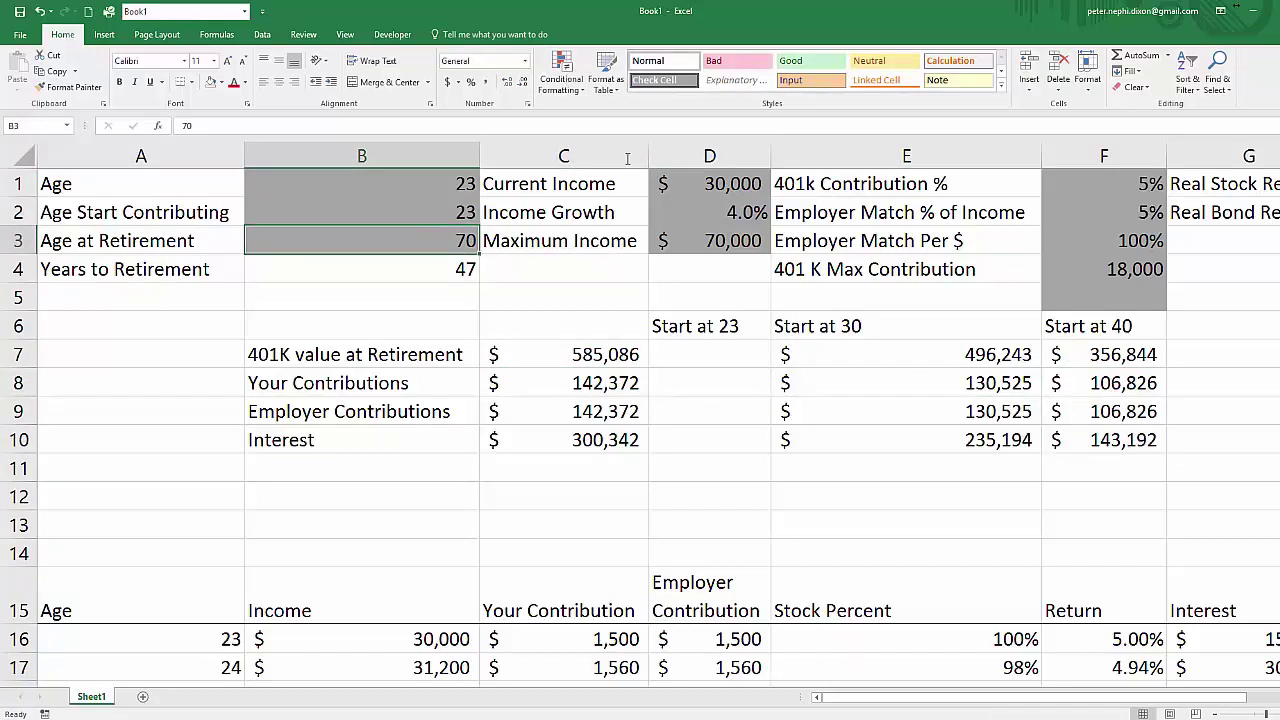
# - Copy the summary results in C7:C10 as values only into D7:D10 under Start at 23
pyautogui.moveTo(604, 358); pyautogui.dragTo(604, 432)
pyautogui.hotkey('ctrl', 'c')
pyautogui.rightClick(677, 358)
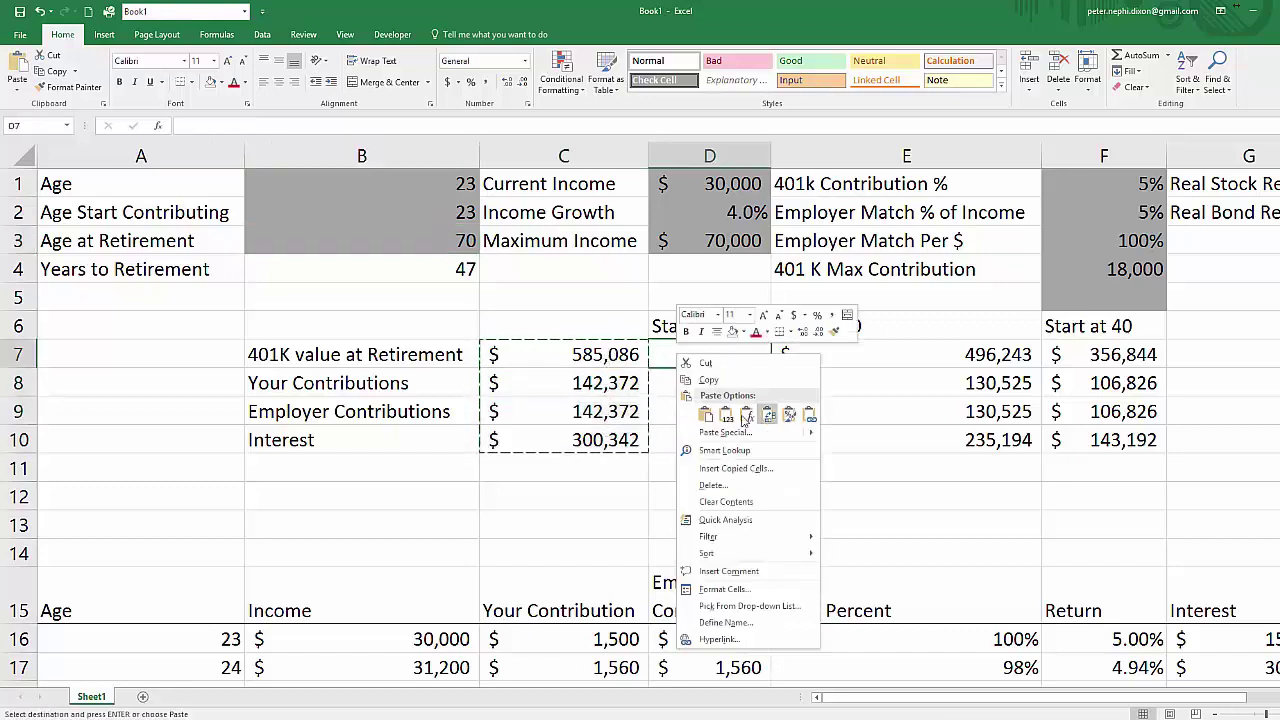
pyautogui.click(720, 413)
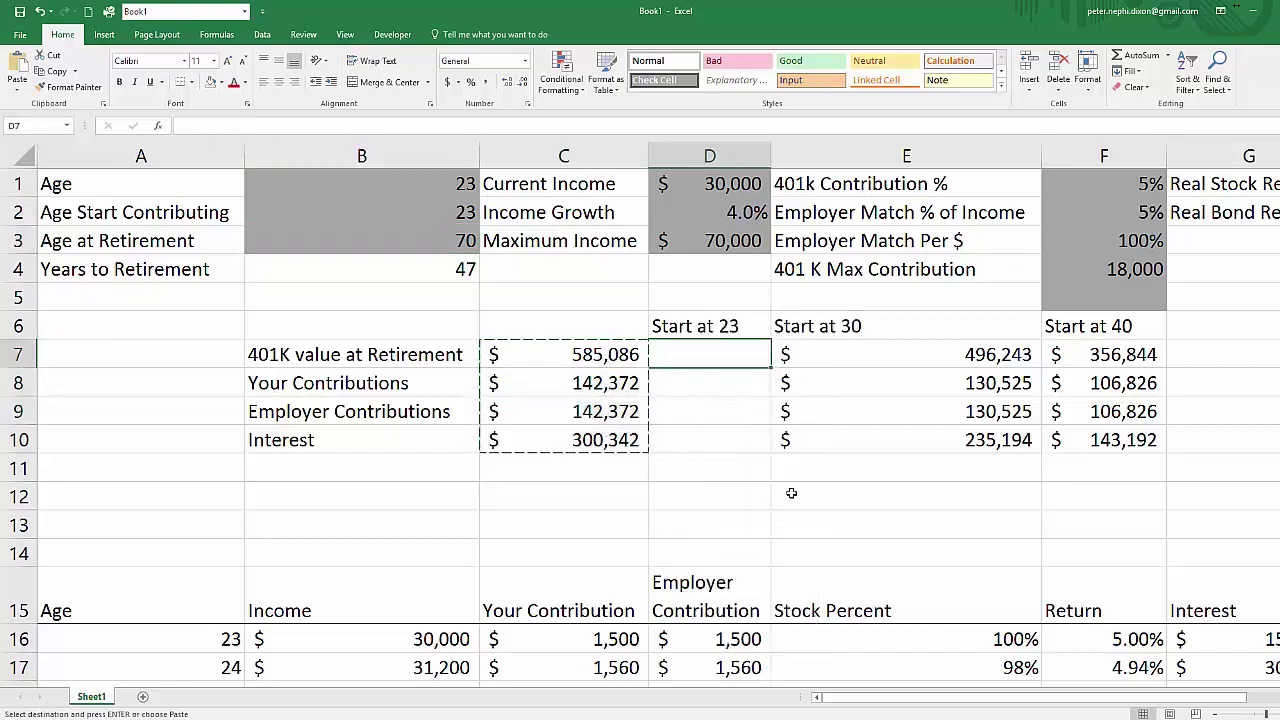
# - Format the values under Start at 23 in D7:D10 as dollar accounting amounts without decimals
pyautogui.click(447, 82)
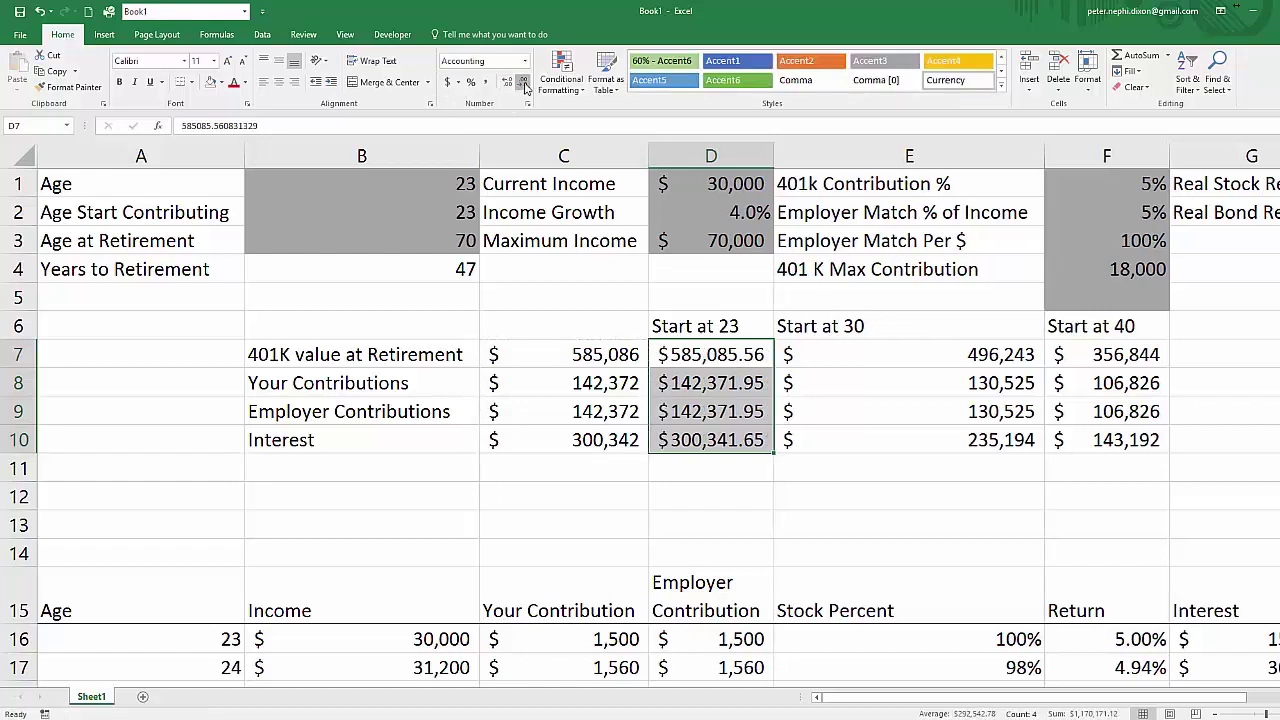
pyautogui.doubleClick(521, 84)
pyautogui.press('Down')
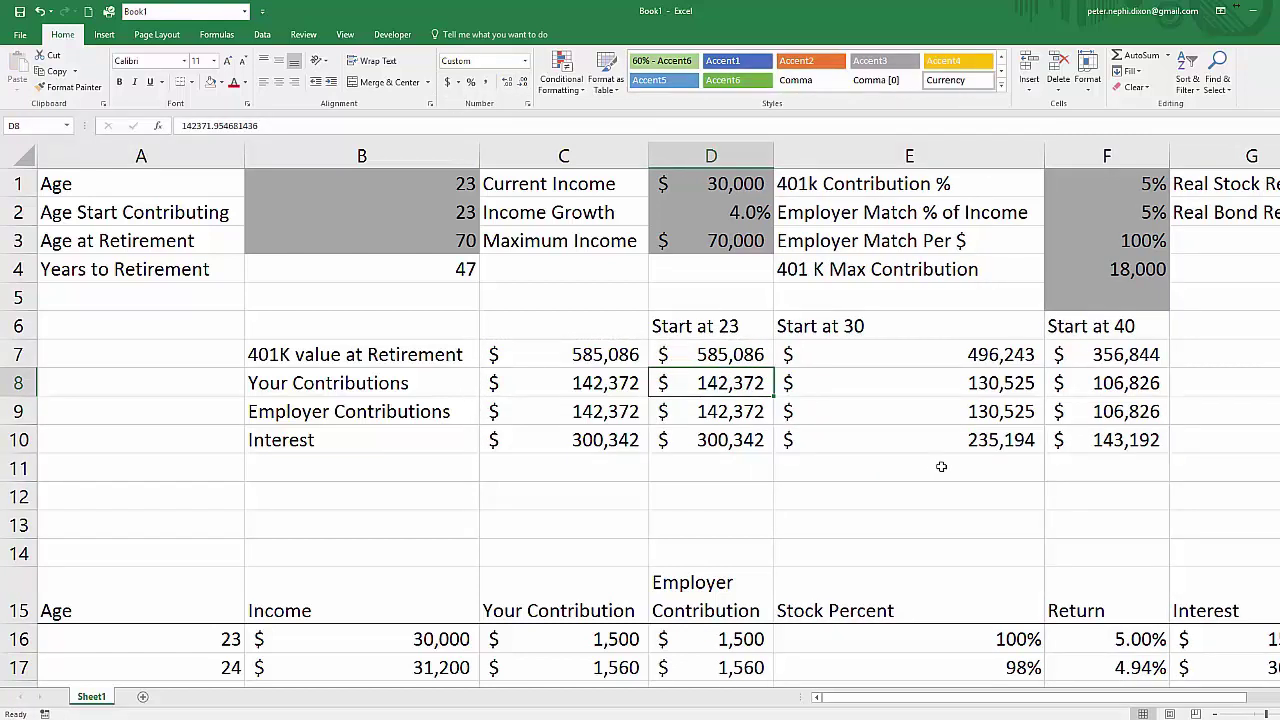
pyautogui.press('Down')
pyautogui.press('Down')
pyautogui.press('Down')
pyautogui.moveTo(688, 330); pyautogui.dragTo(955, 425)
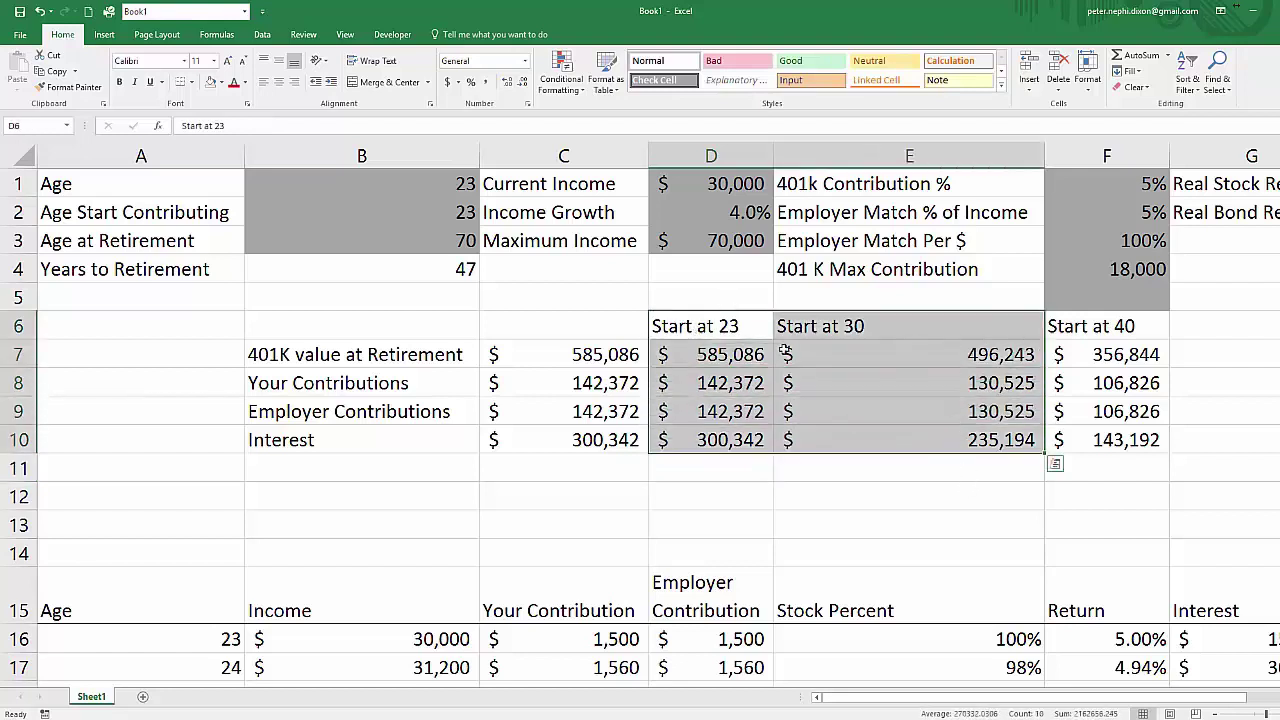
pyautogui.click(726, 328)
pyautogui.click(829, 328)
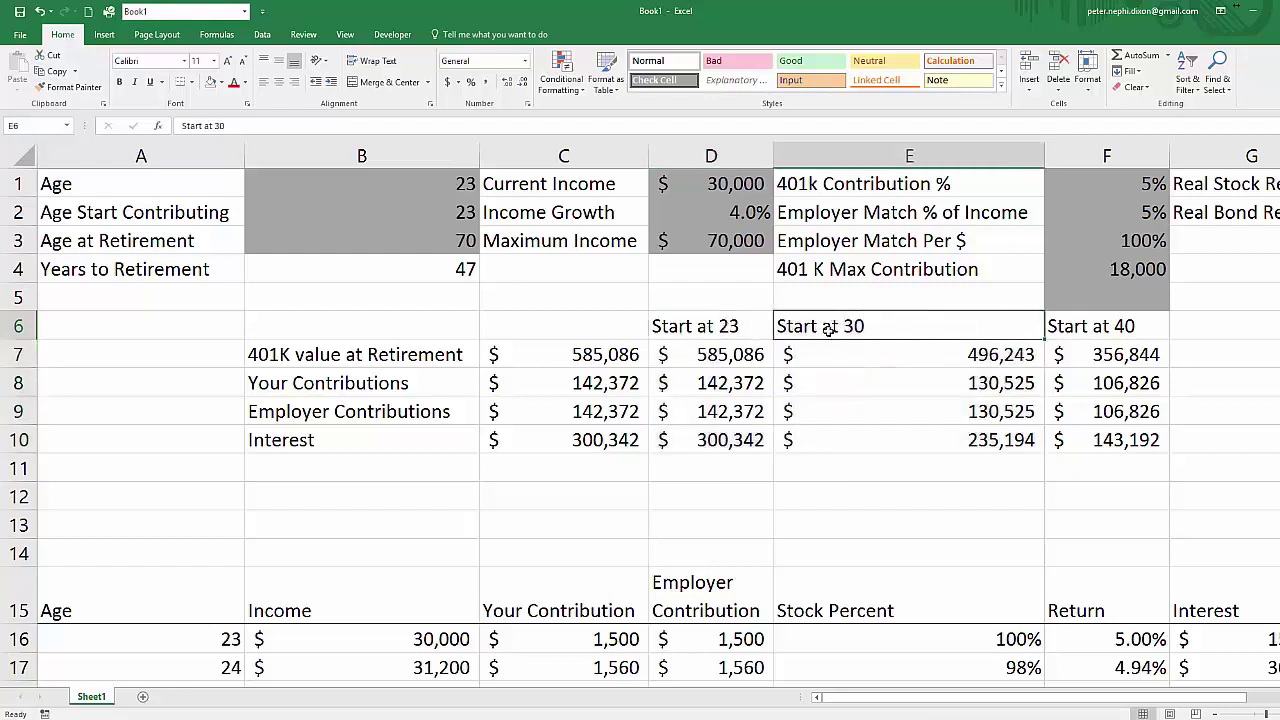
# - Enter the label Contributions in D12 below the comparison columns
pyautogui.click(716, 486)
pyautogui.write('Co')
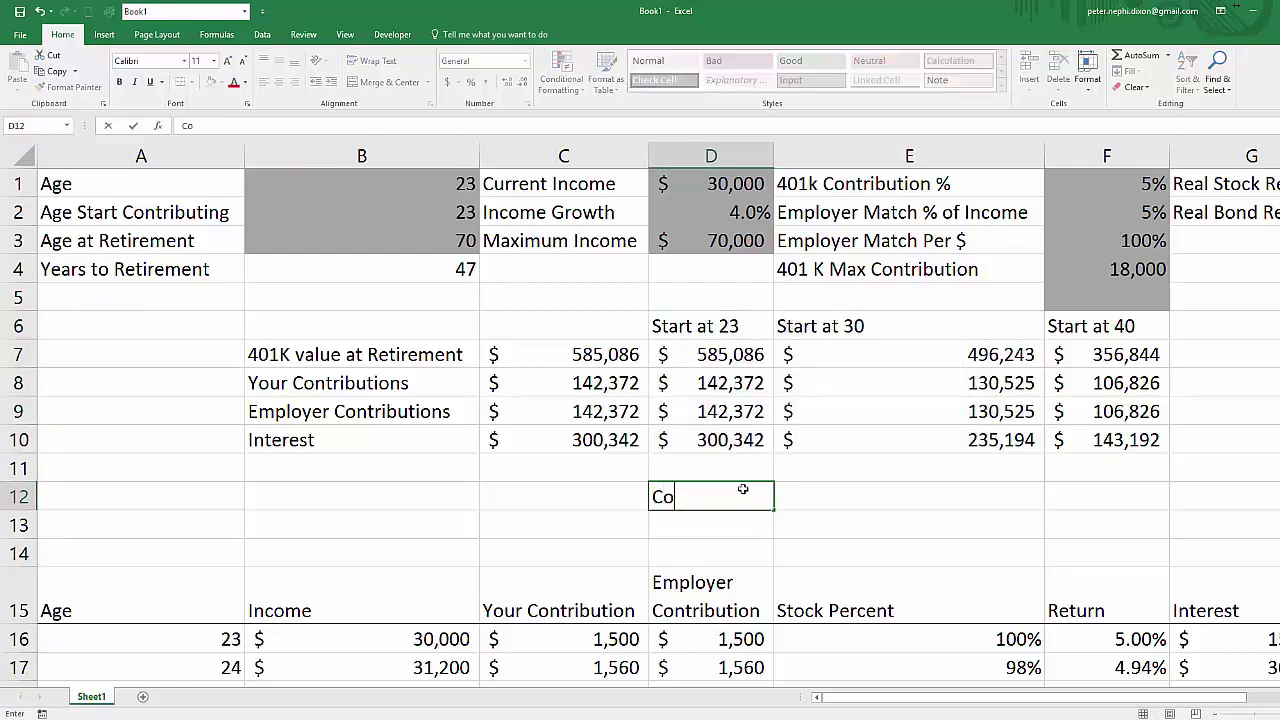
pyautogui.write('ntributions')
pyautogui.press('Tab')
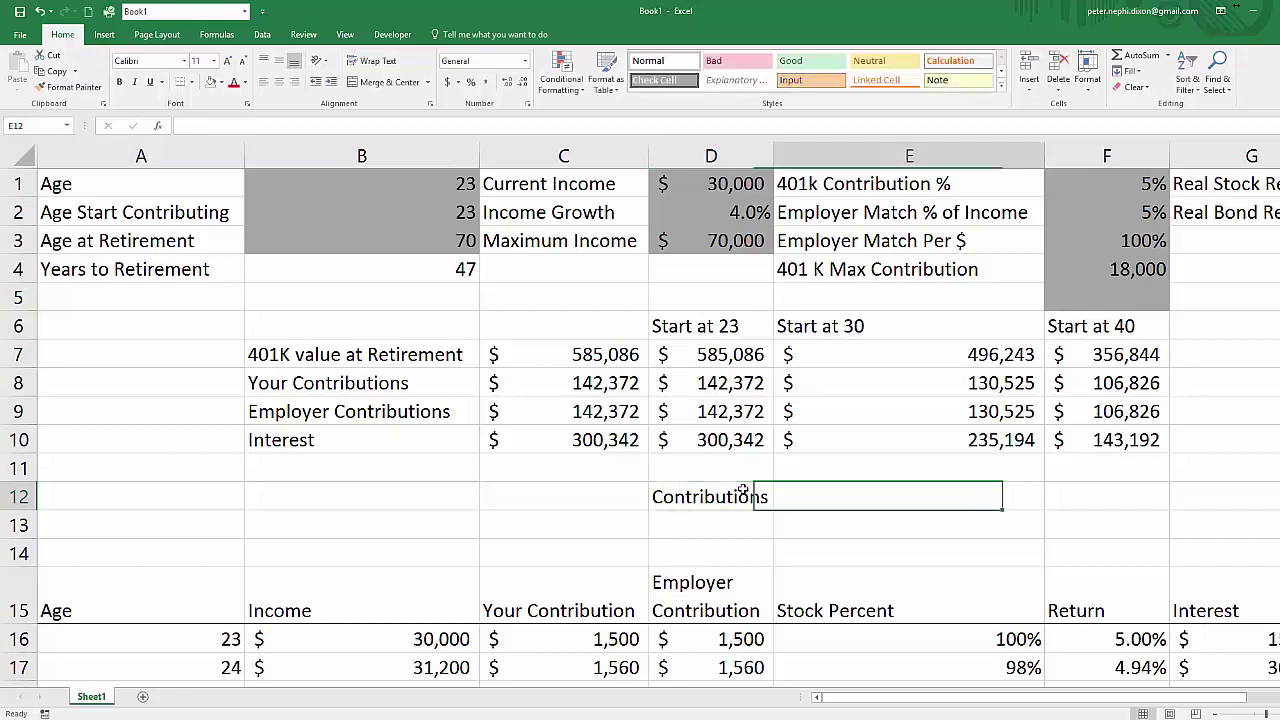
pyautogui.write('=')
pyautogui.press('Up')
pyautogui.press('Up')
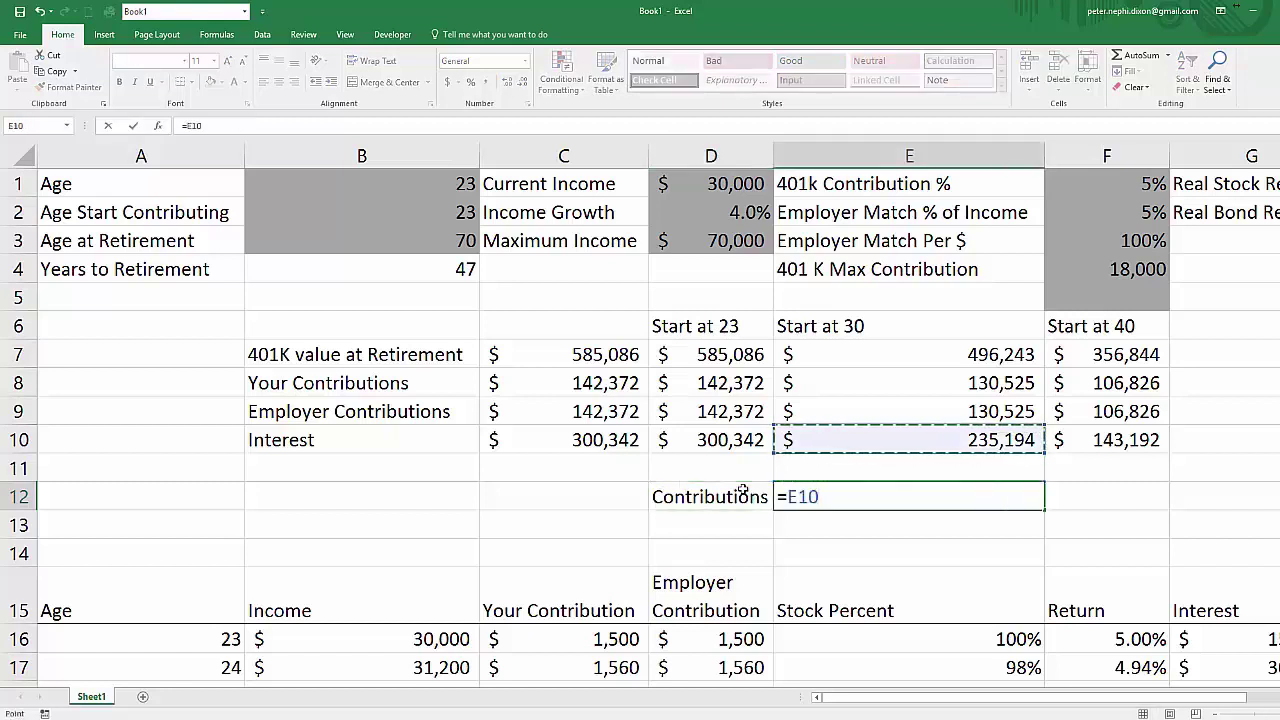
pyautogui.press('Up')
pyautogui.press('Up')
pyautogui.write('-')
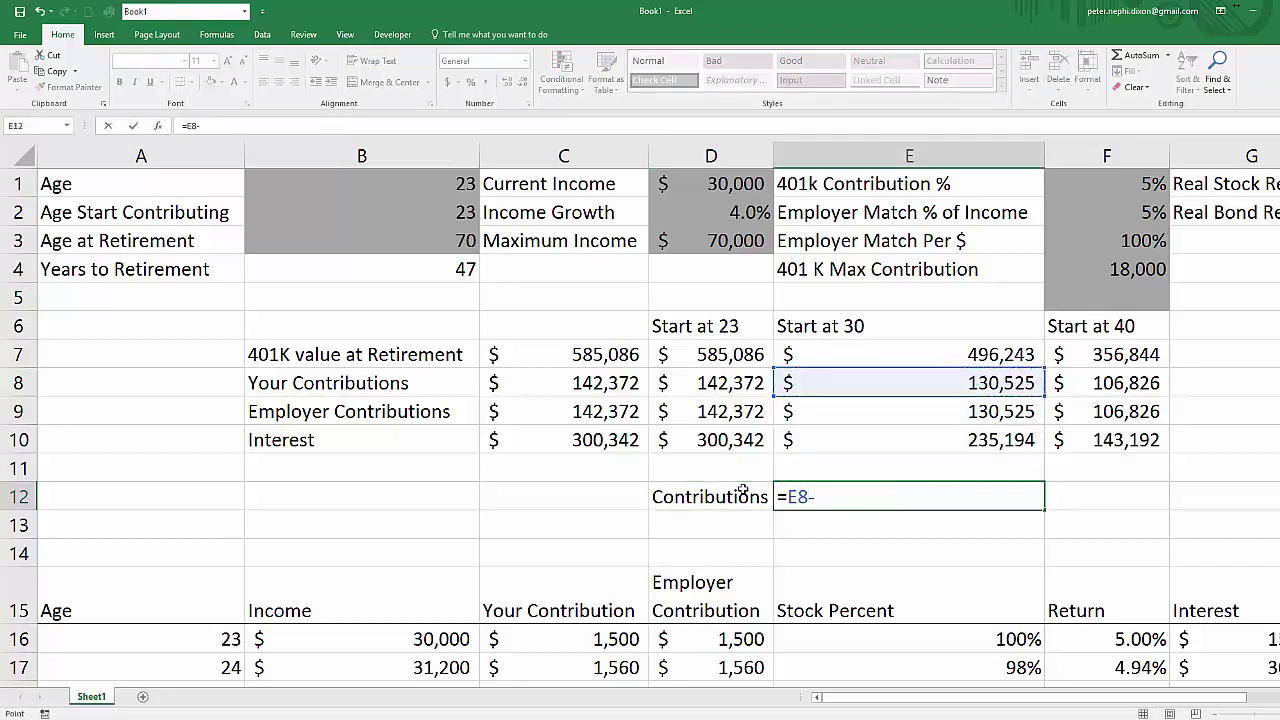
pyautogui.press('Left')
pyautogui.press('Up')
pyautogui.press('Up')
pyautogui.press('Up')
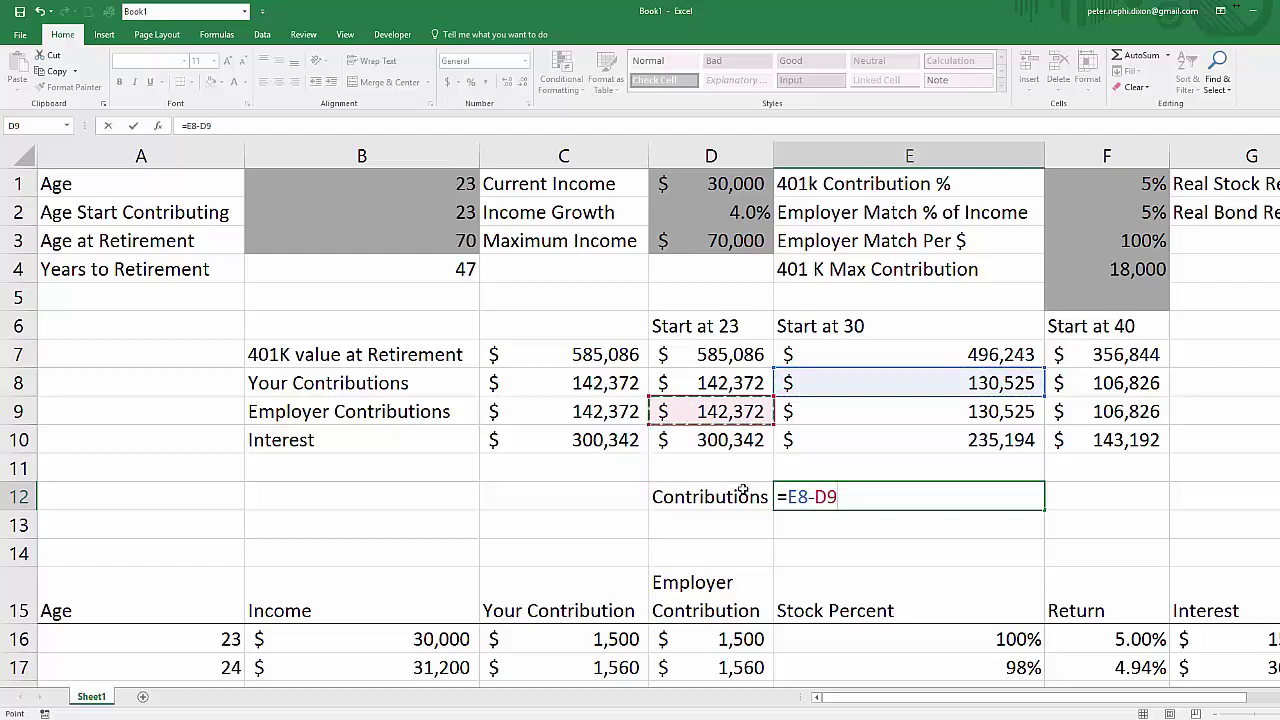
pyautogui.press('BackSpace')
pyautogui.press('BackSpace')
pyautogui.press('BackSpace')
pyautogui.press('BackSpace')
pyautogui.press('BackSpace')
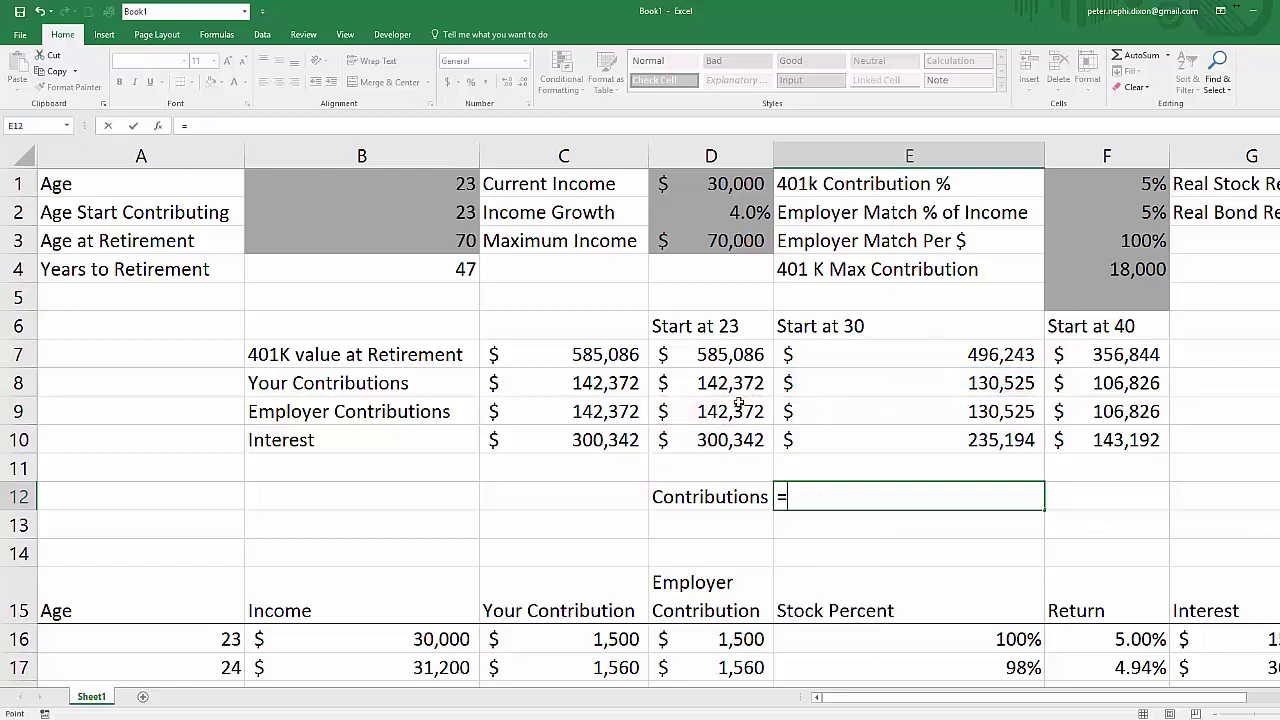
# - Calculate the difference in own contributions between starting at 23 and 30 in E12 with =D8-E8
pyautogui.click(733, 385)
pyautogui.write('-')
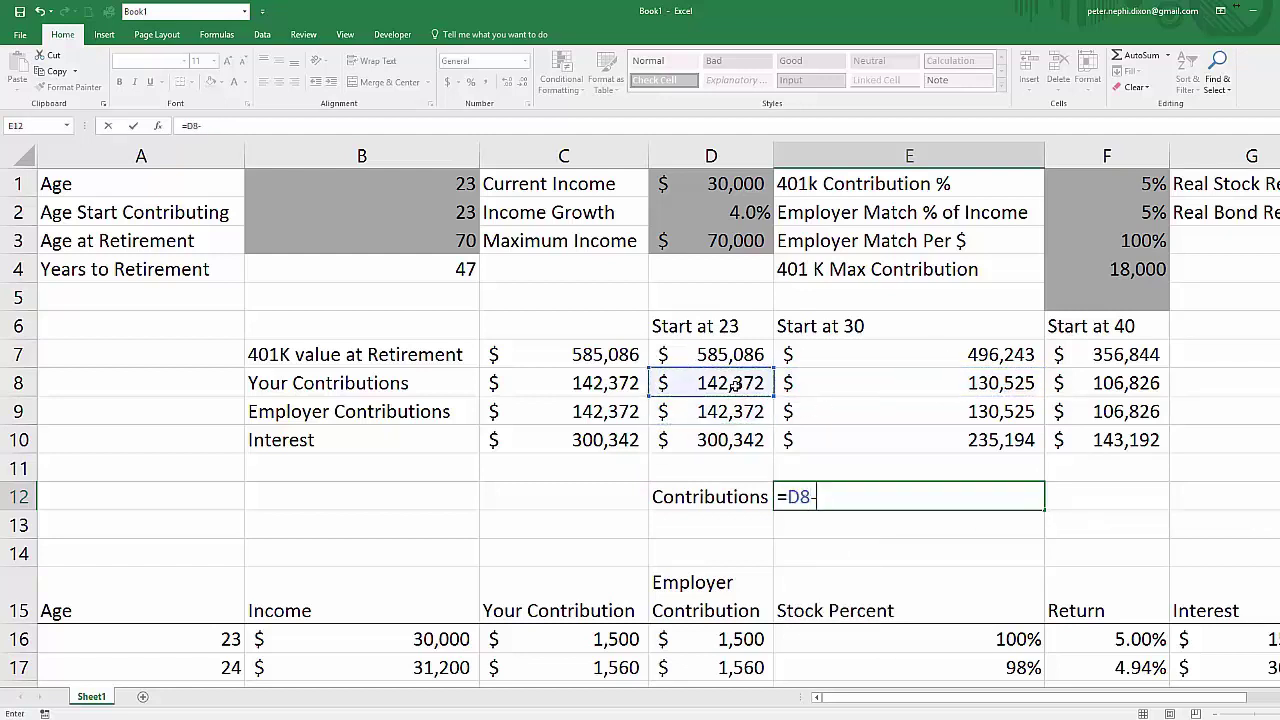
pyautogui.click(919, 381)
pyautogui.press('Return')
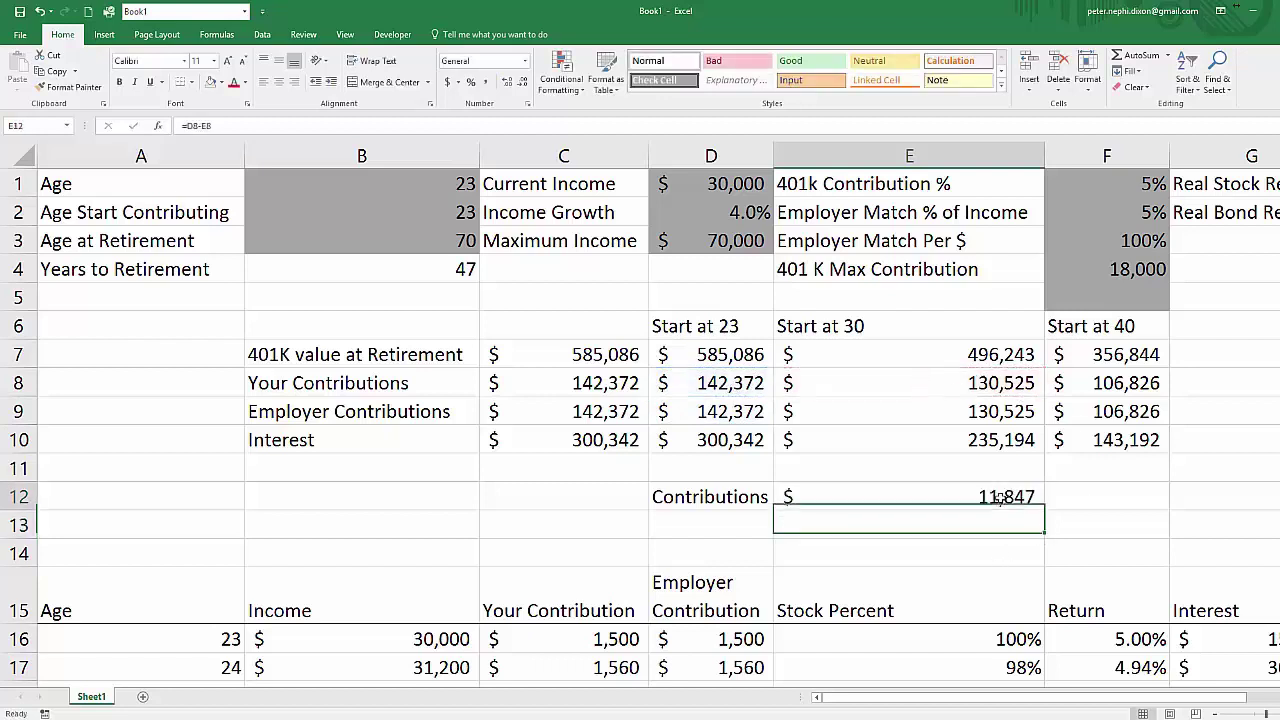
pyautogui.click(1000, 497)
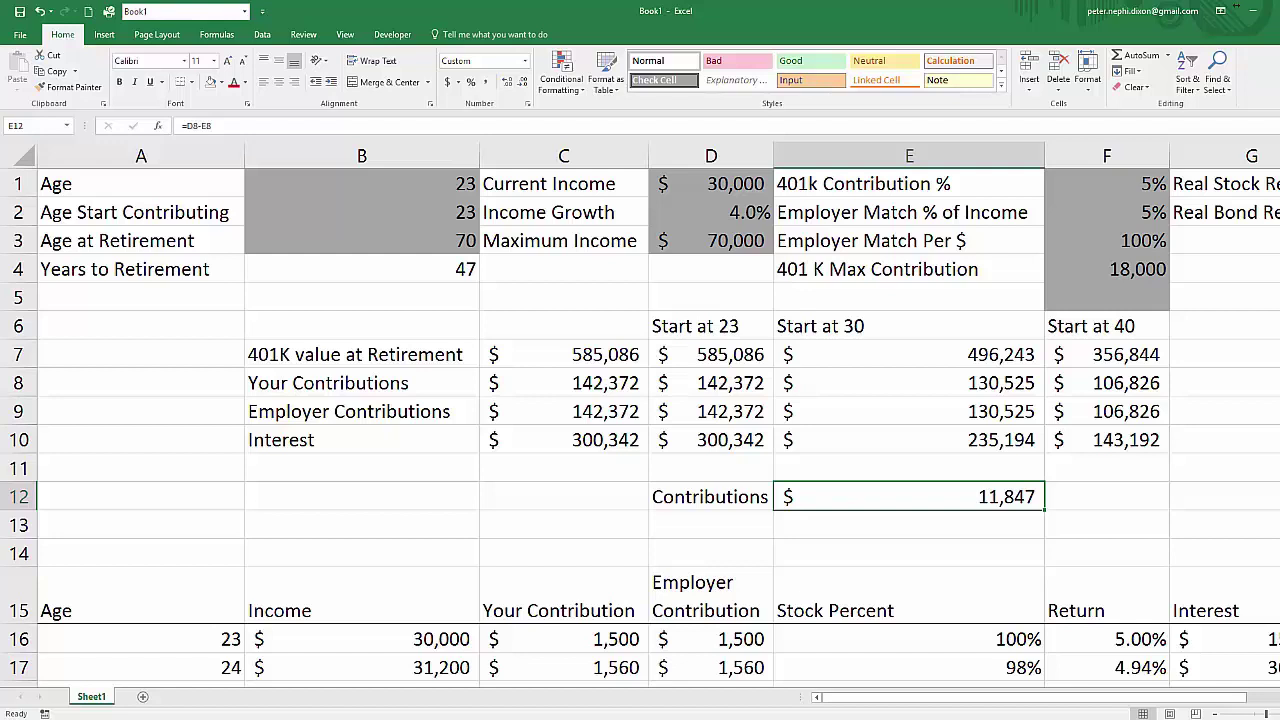
# - Enter the label Difference in 401K in D13
pyautogui.click(710, 524)
pyautogui.write('Difference')
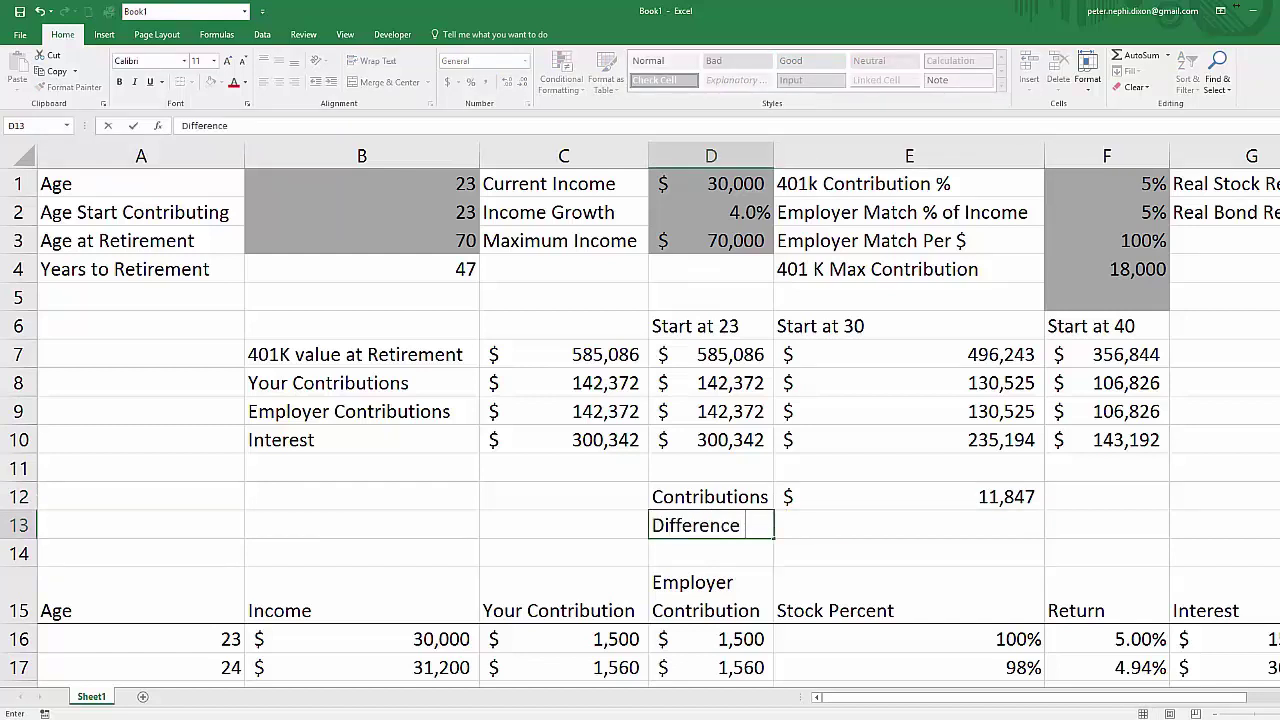
pyautogui.write(' in ')
pyautogui.write('402')
pyautogui.write('1')
pyautogui.write('K')
pyautogui.press('Return')
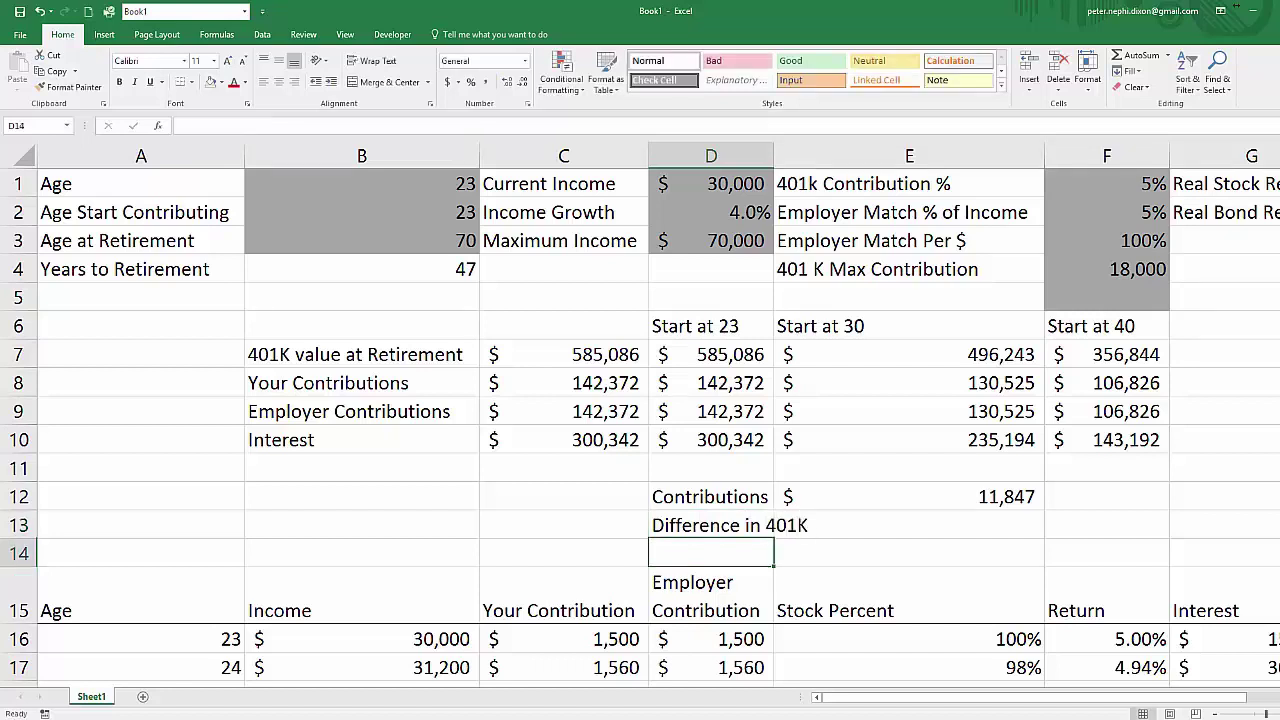
# - Calculate the difference in 401K value at retirement between starting at 23 and 30 in E13 with =D7-E7
pyautogui.click(909, 525)
pyautogui.write('=')
pyautogui.press('Up')
pyautogui.press('Up')
pyautogui.press('Up')
pyautogui.press('Up')
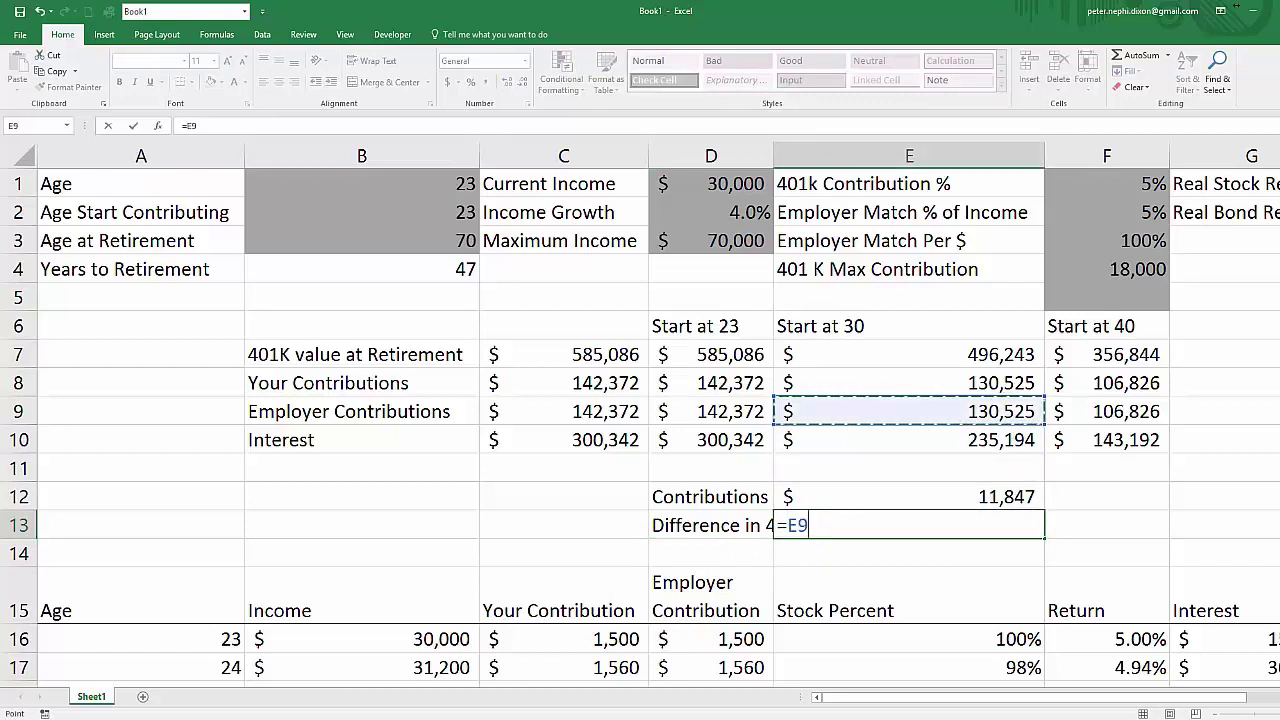
pyautogui.press('Up')
pyautogui.press('Up')
pyautogui.press('Left')
pyautogui.write('-')
pyautogui.press('Up')
pyautogui.press('Up')
pyautogui.press('Up')
pyautogui.press('Up')
pyautogui.press('Up')
pyautogui.press('Up')
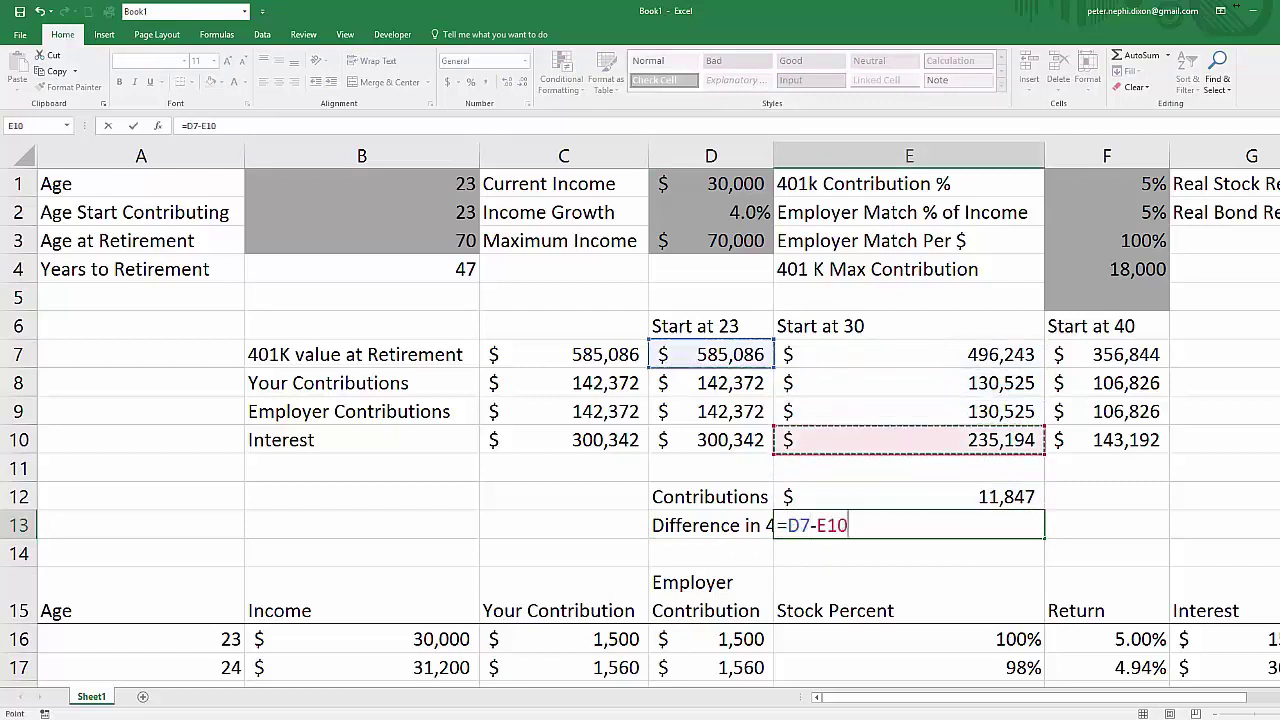
pyautogui.press('Return')
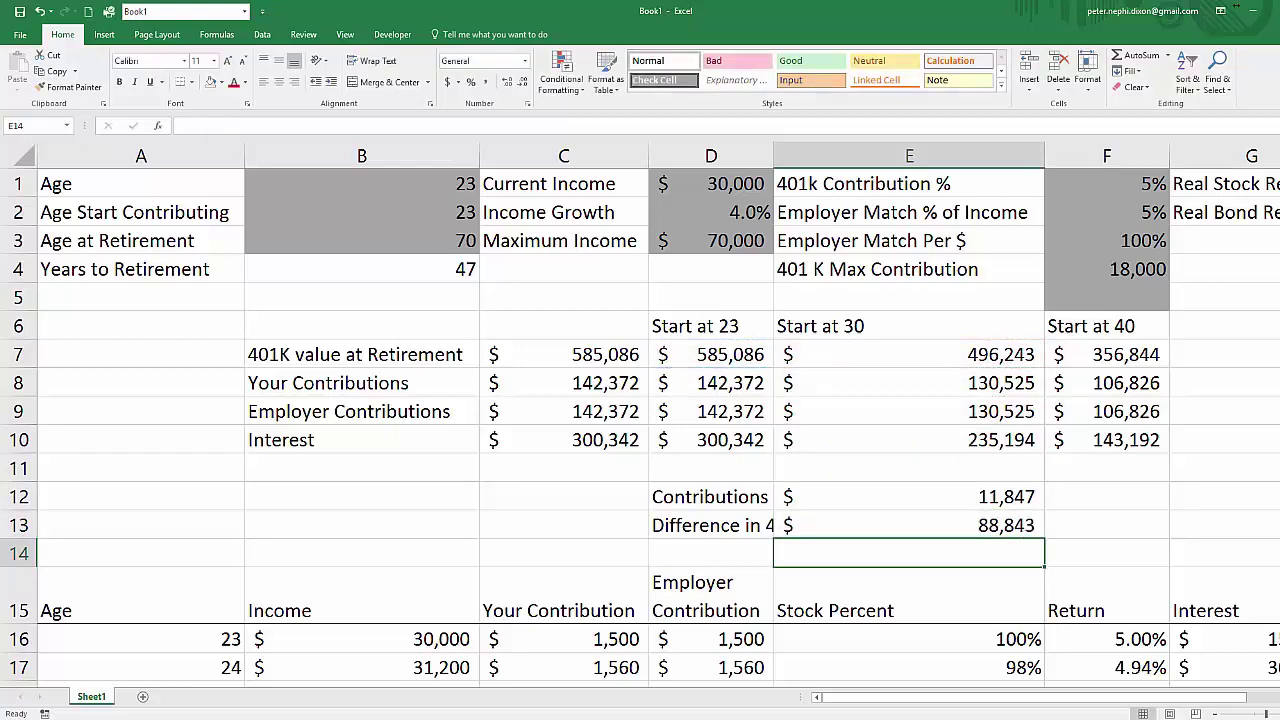
pyautogui.click(909, 525)
# - Subtract the contribution difference from the 401K value difference in E14 with =E13-E12
pyautogui.scroll(-1, 960, 469)
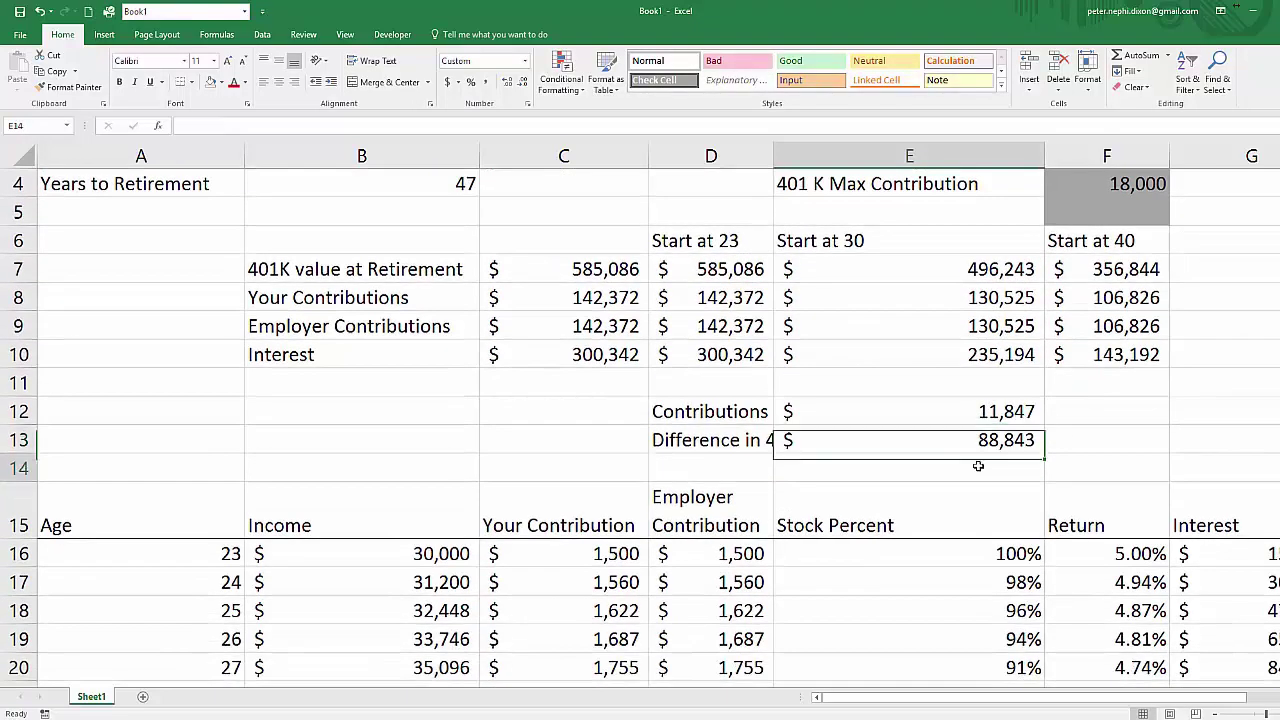
pyautogui.click(978, 466)
pyautogui.write('=')
pyautogui.press('Up')
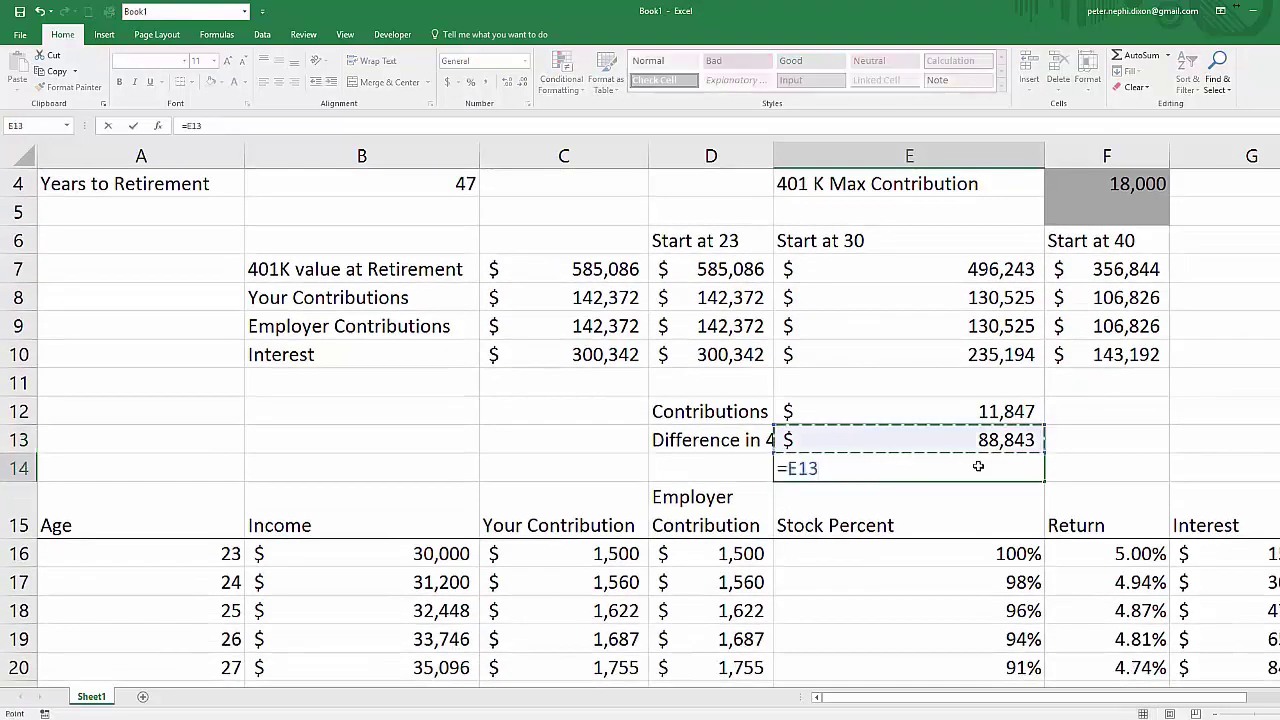
pyautogui.write('-')
pyautogui.press('Up')
pyautogui.press('Up')
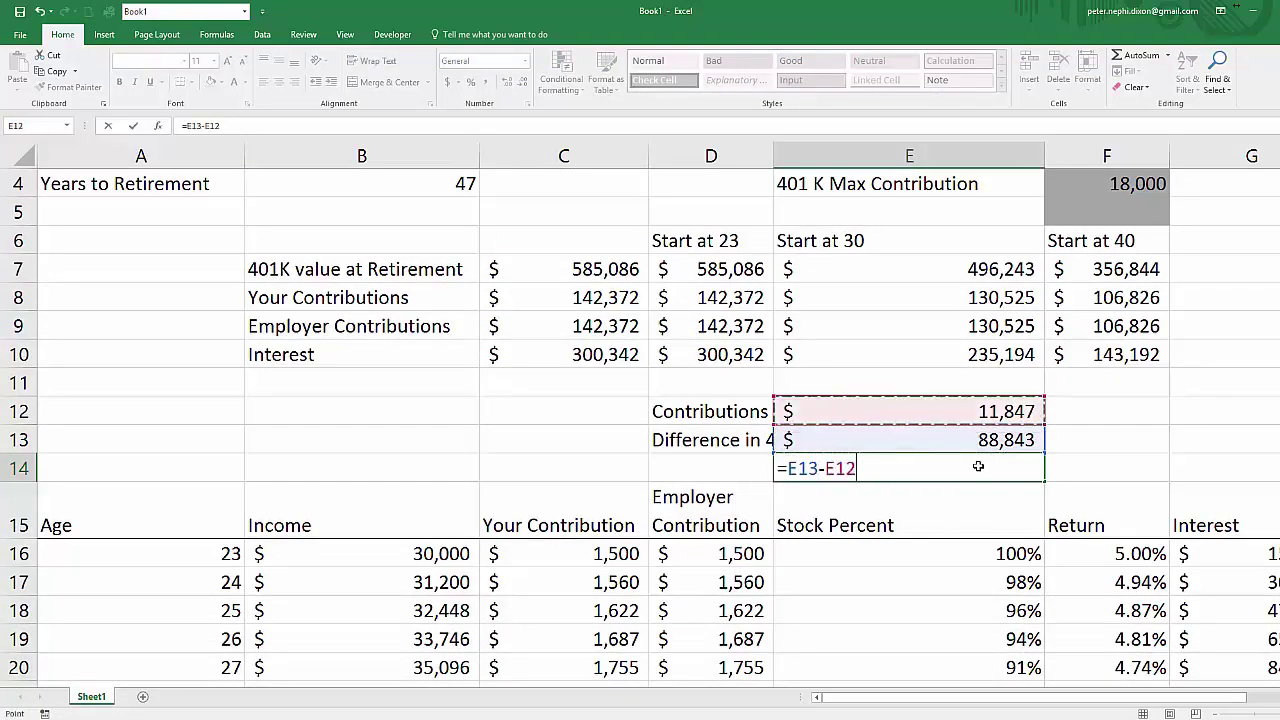
pyautogui.press('Return')
pyautogui.click(950, 462)
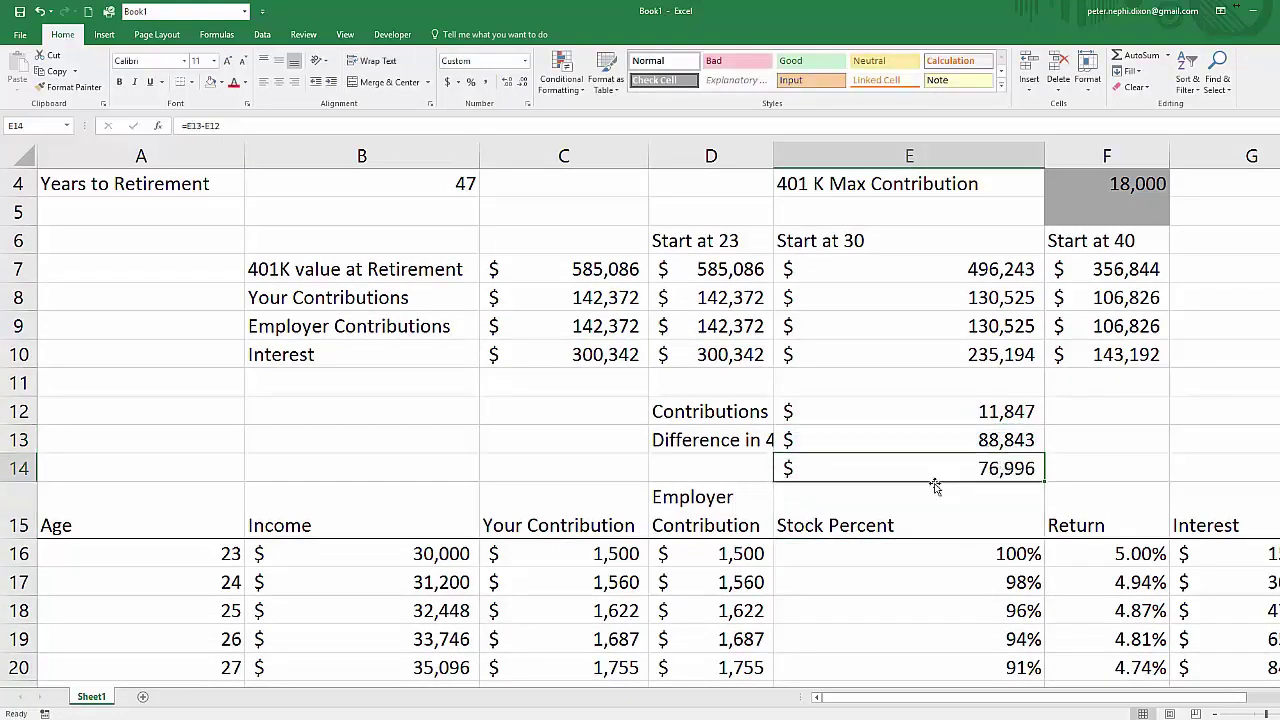
# - Enter the label Cost of not contributing in D14
pyautogui.moveTo(934, 482); pyautogui.dragTo(733, 462)
pyautogui.write('Diff')
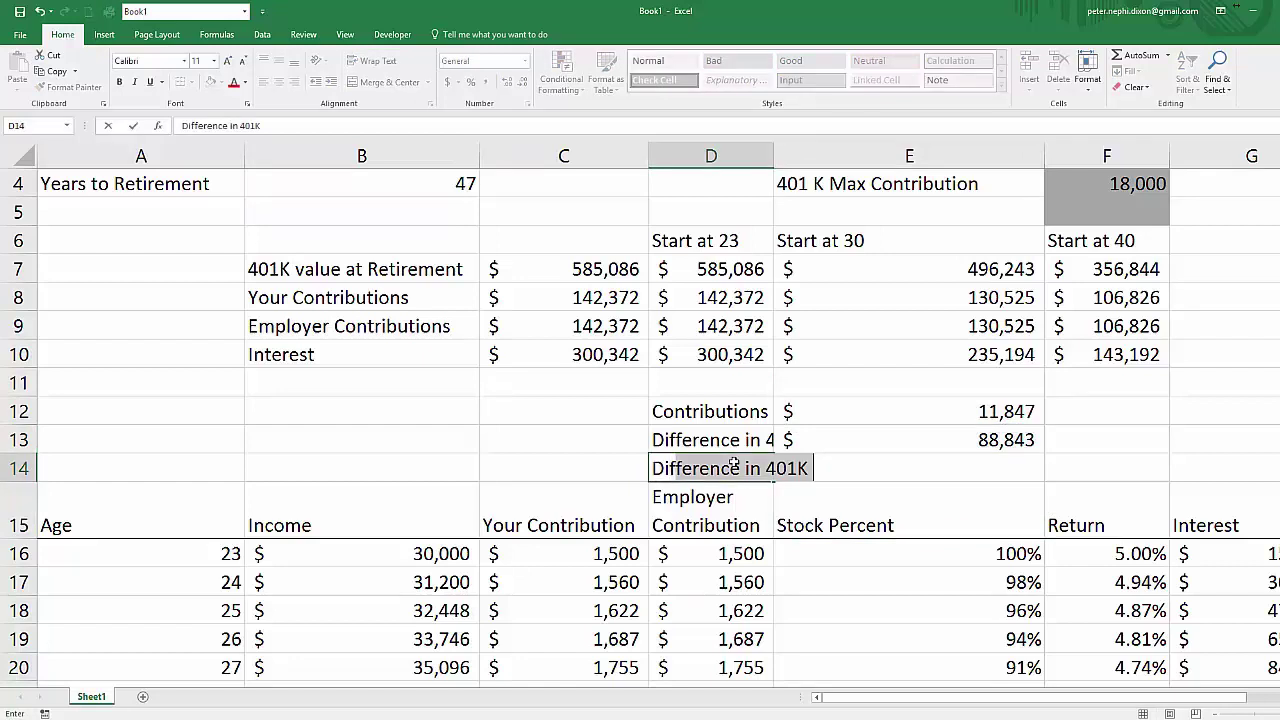
pyautogui.write('ere')
pyautogui.press('BackSpace')
pyautogui.press('BackSpace')
pyautogui.press('BackSpace')
pyautogui.press('BackSpace')
pyautogui.press('BackSpace')
pyautogui.press('BackSpace')
pyautogui.press('BackSpace')
pyautogui.press('BackSpace')
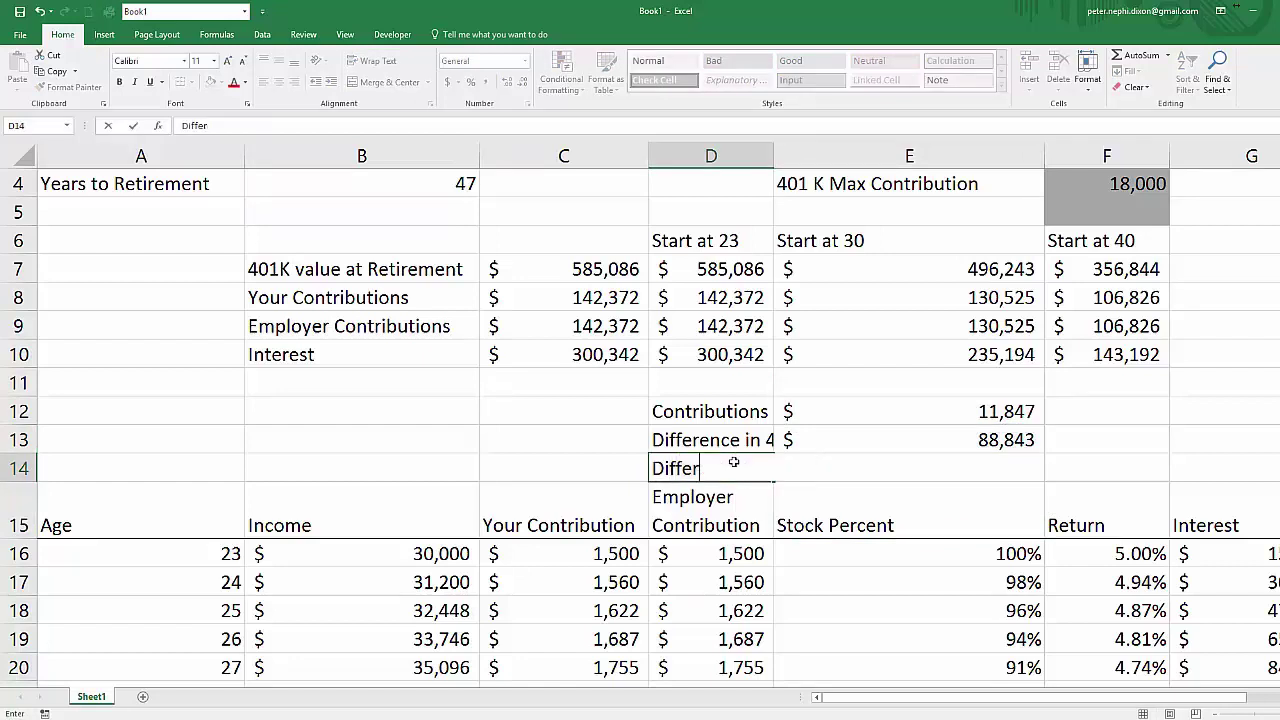
pyautogui.write('Cost of not')
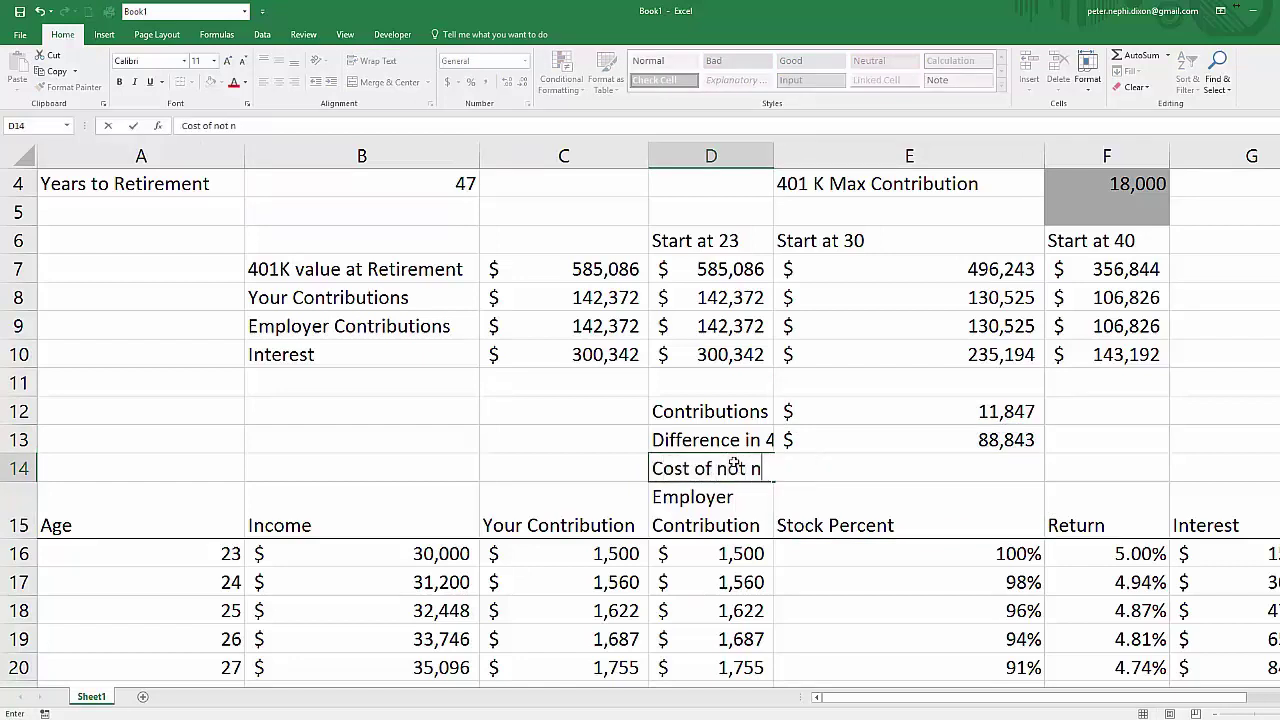
pyautogui.write(' contributin')
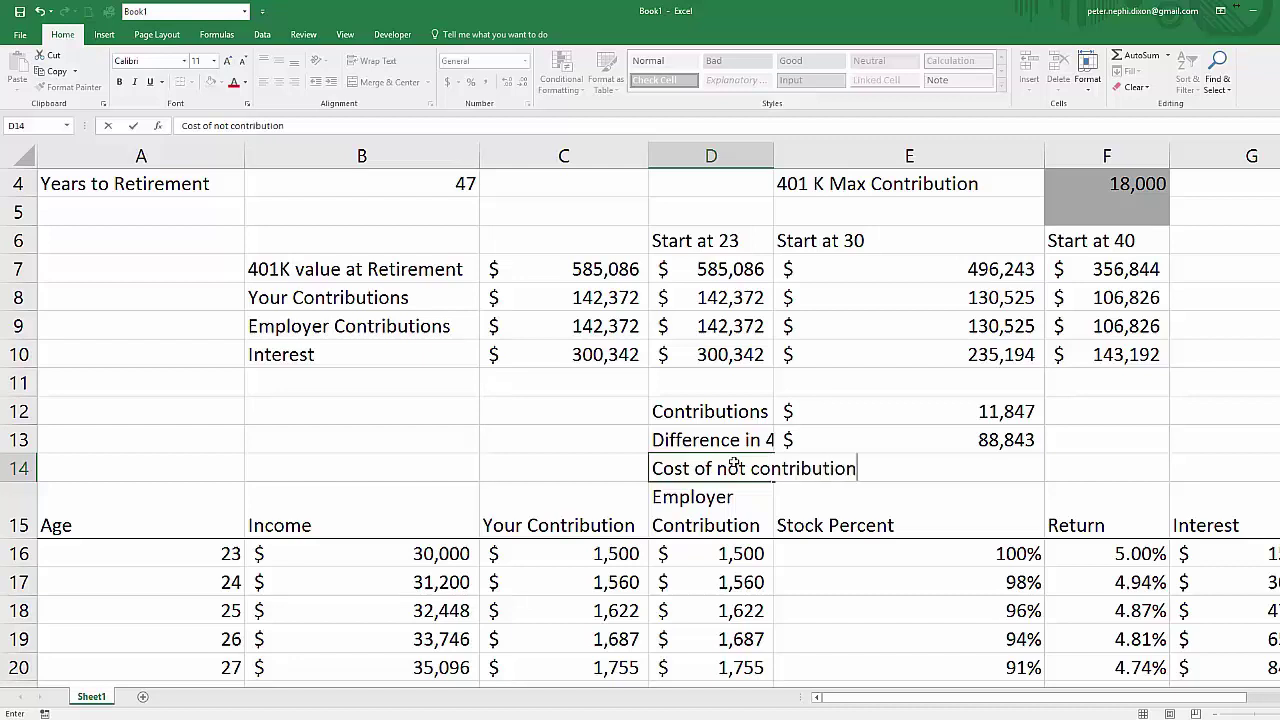
pyautogui.write('g')
pyautogui.press('Return')
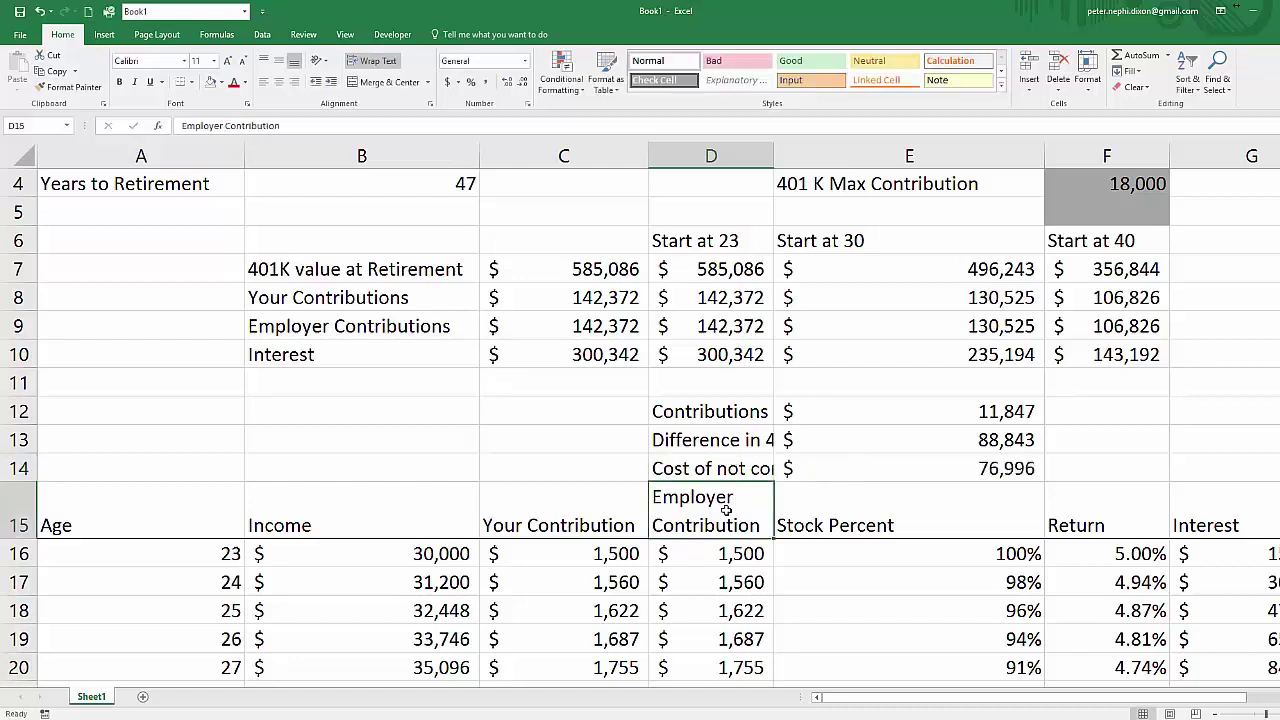
# - Insert a blank row above the projection table's header row and autofit column D to its labels
pyautogui.hotkey('shift', 'space')
pyautogui.hotkey('ctrl', '+')
pyautogui.click(920, 470)
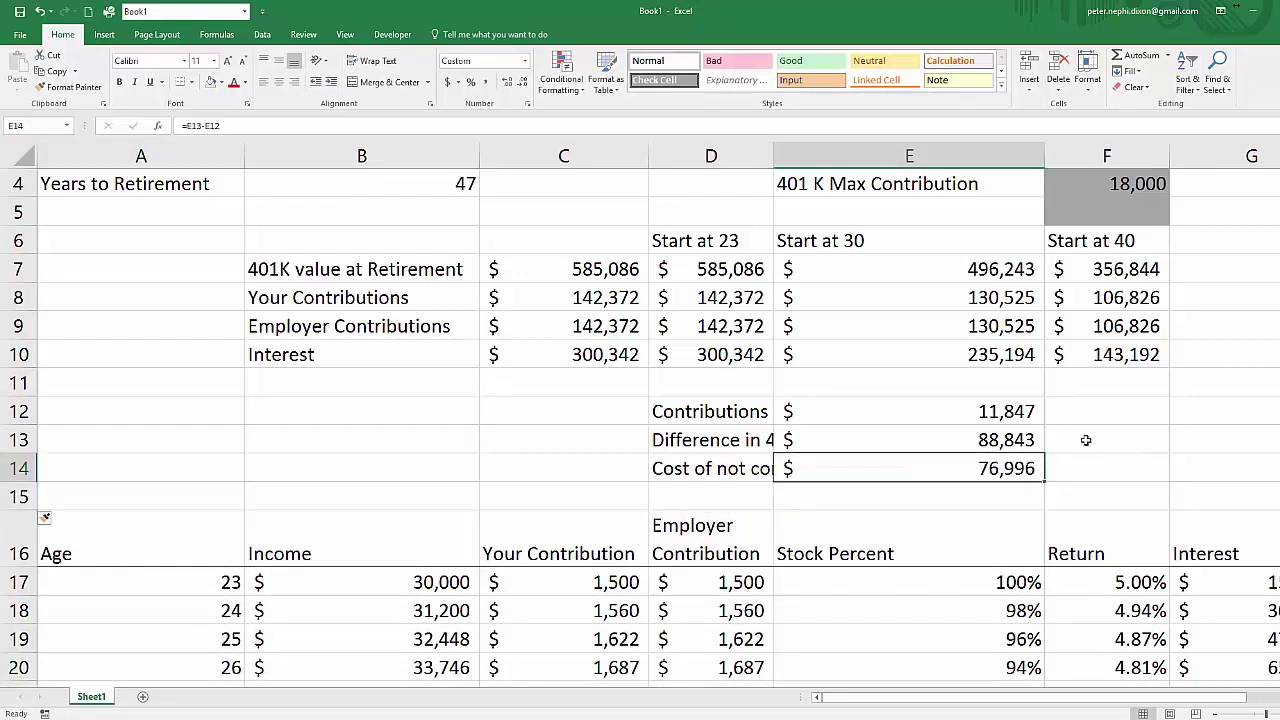
pyautogui.doubleClick(775, 157)
pyautogui.click(929, 350)
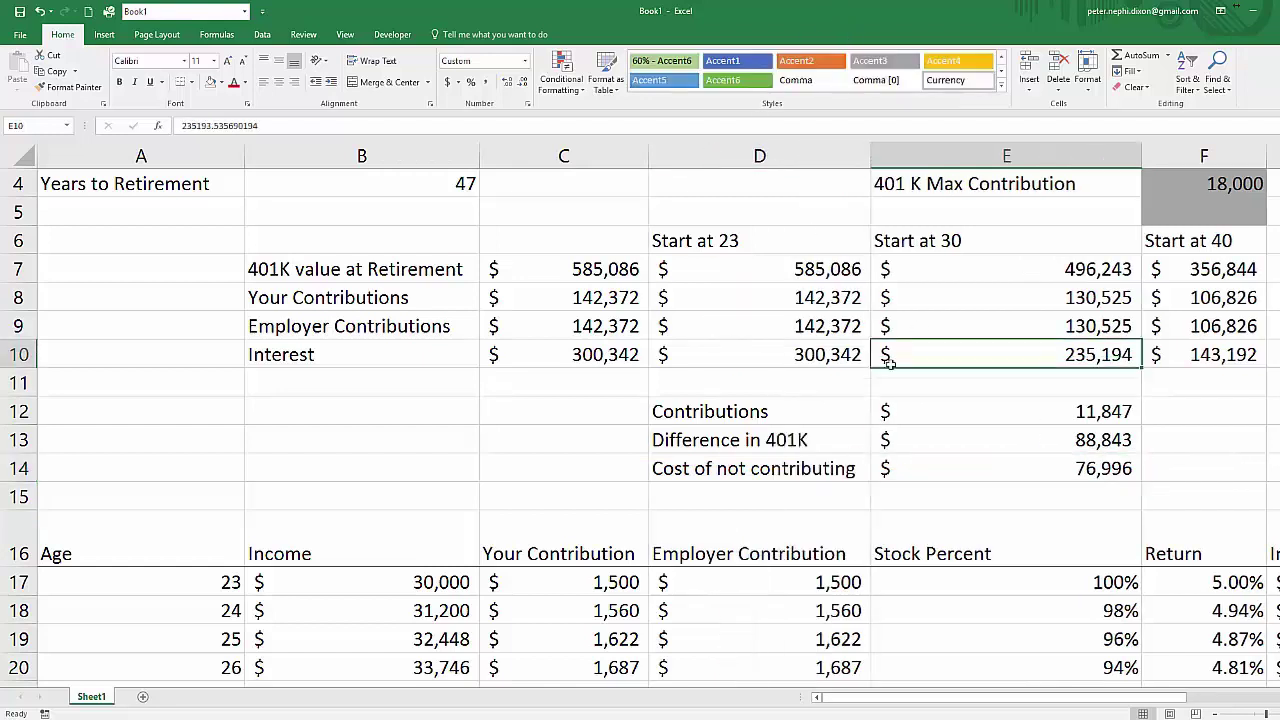
# - Examine the contribution difference, 401K difference and cost of not contributing in E12:E14 along with their formulas
pyautogui.click(1145, 468)
pyautogui.click(1127, 468)
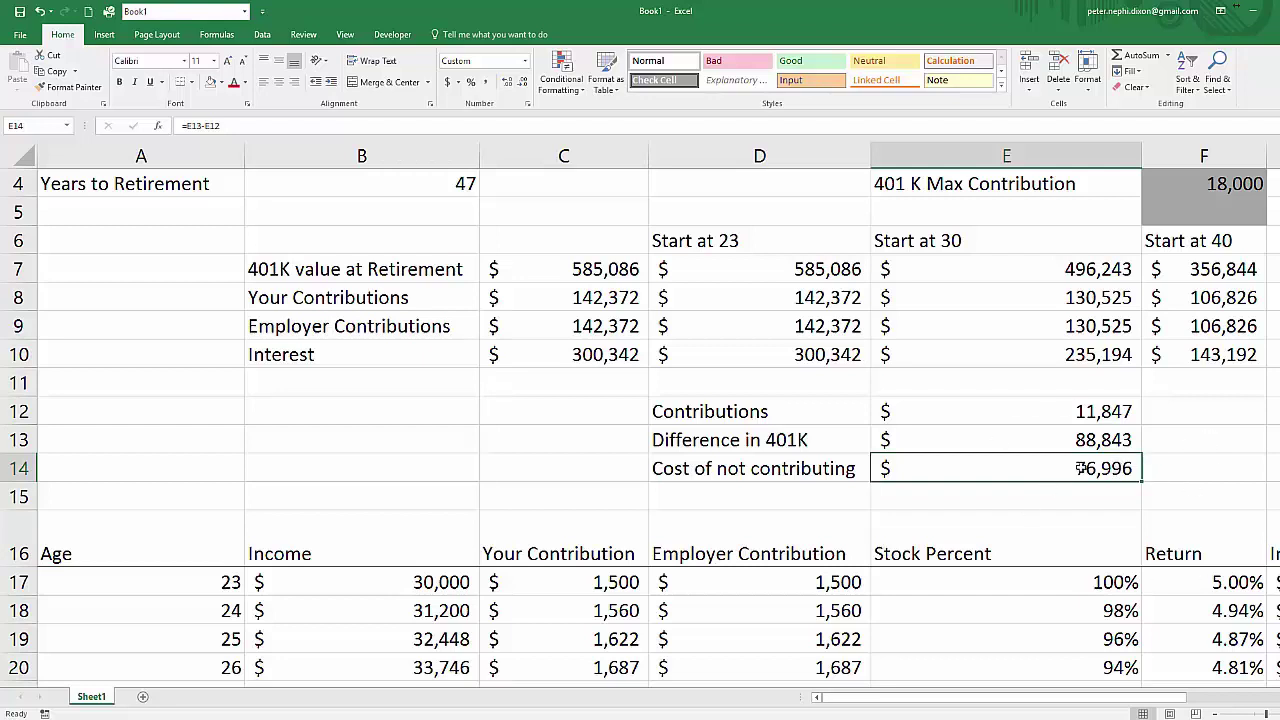
pyautogui.click(1110, 440)
pyautogui.click(1098, 413)
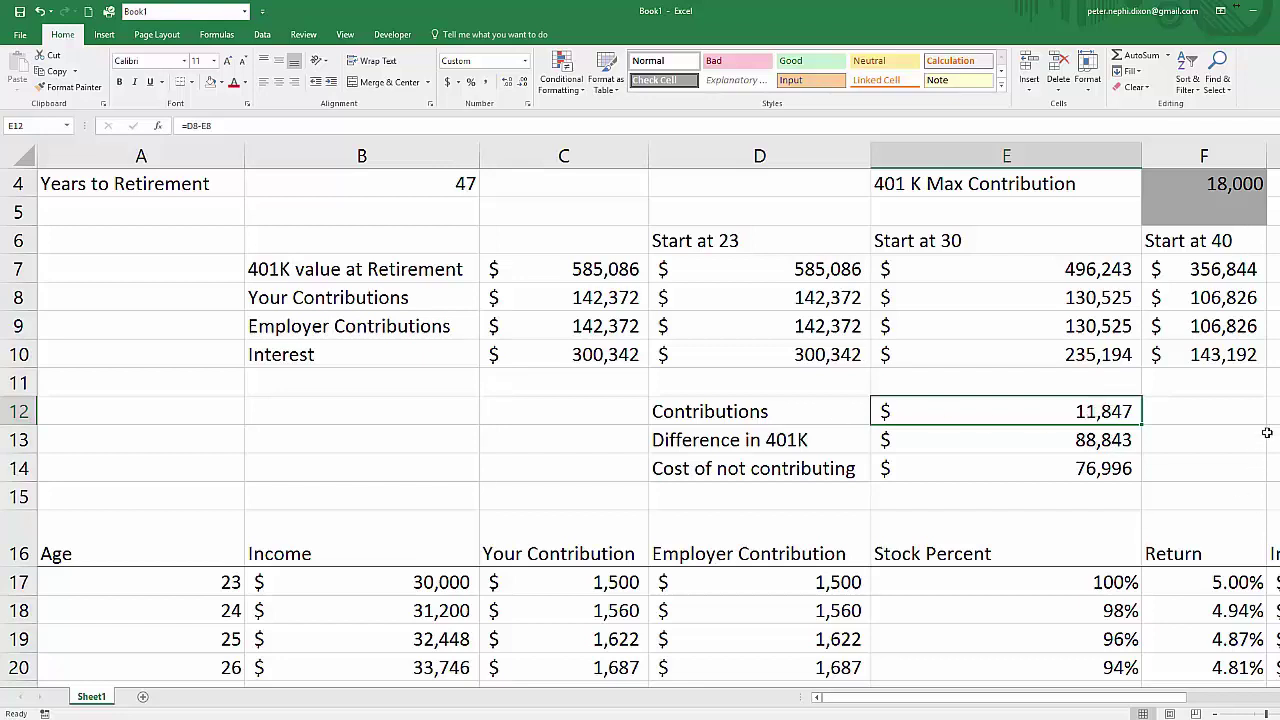
pyautogui.click(1108, 440)
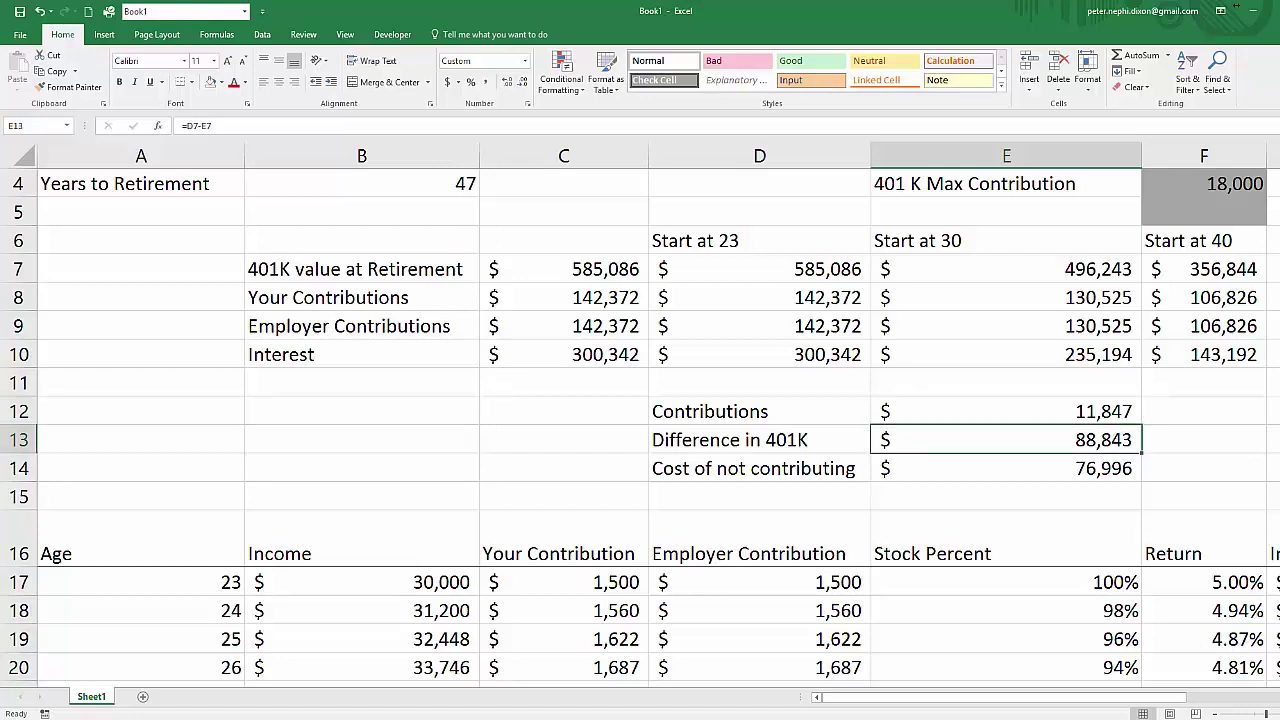
pyautogui.click(1082, 467)
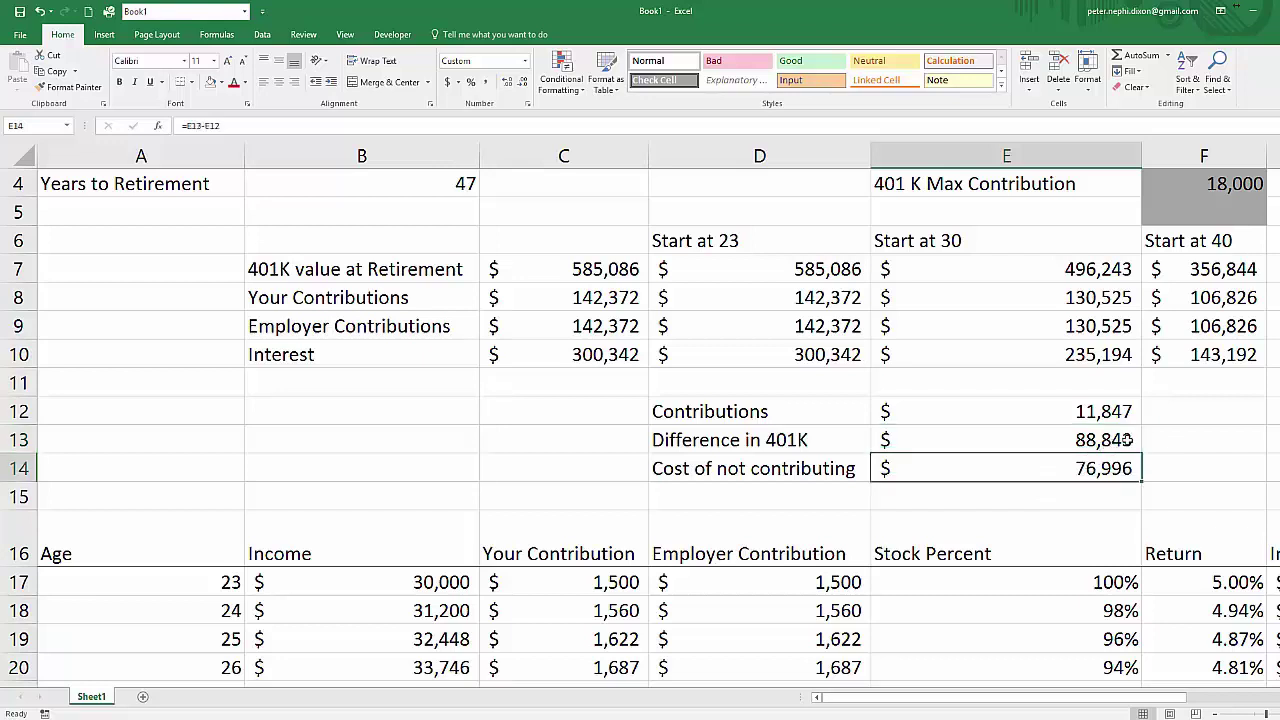
pyautogui.moveTo(1127, 440); pyautogui.dragTo(790, 442)
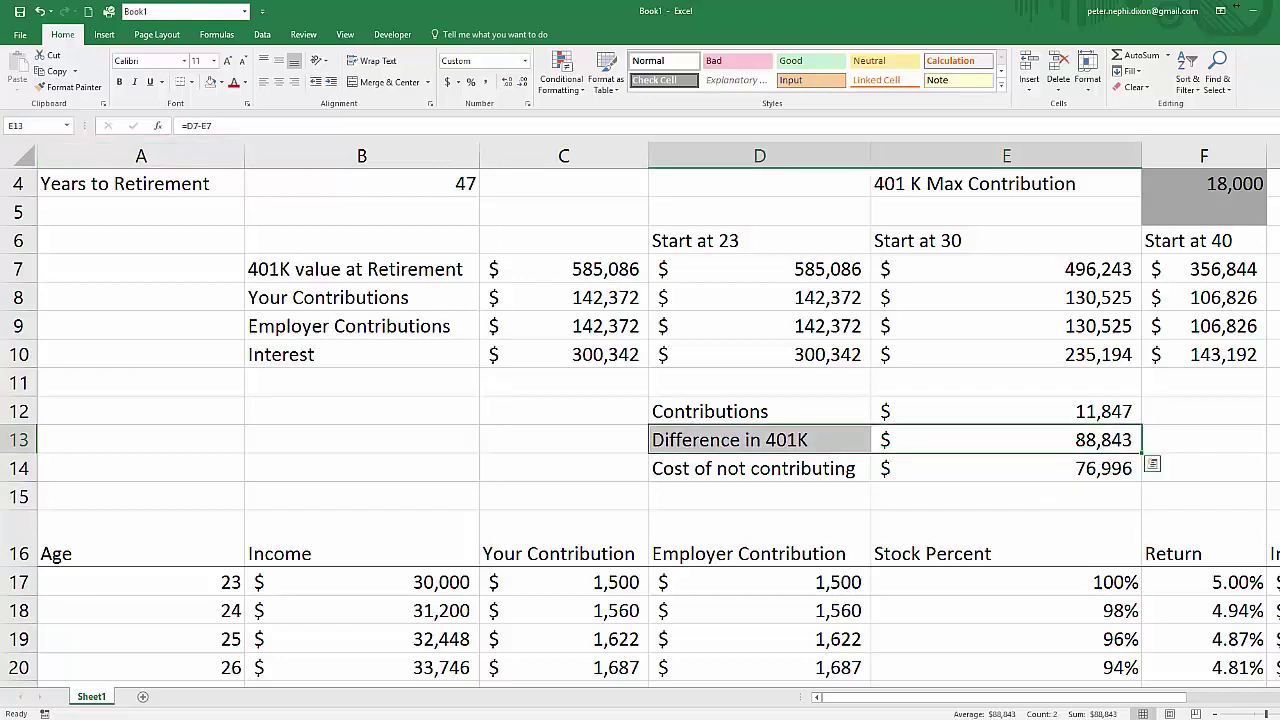
pyautogui.click(1088, 466)
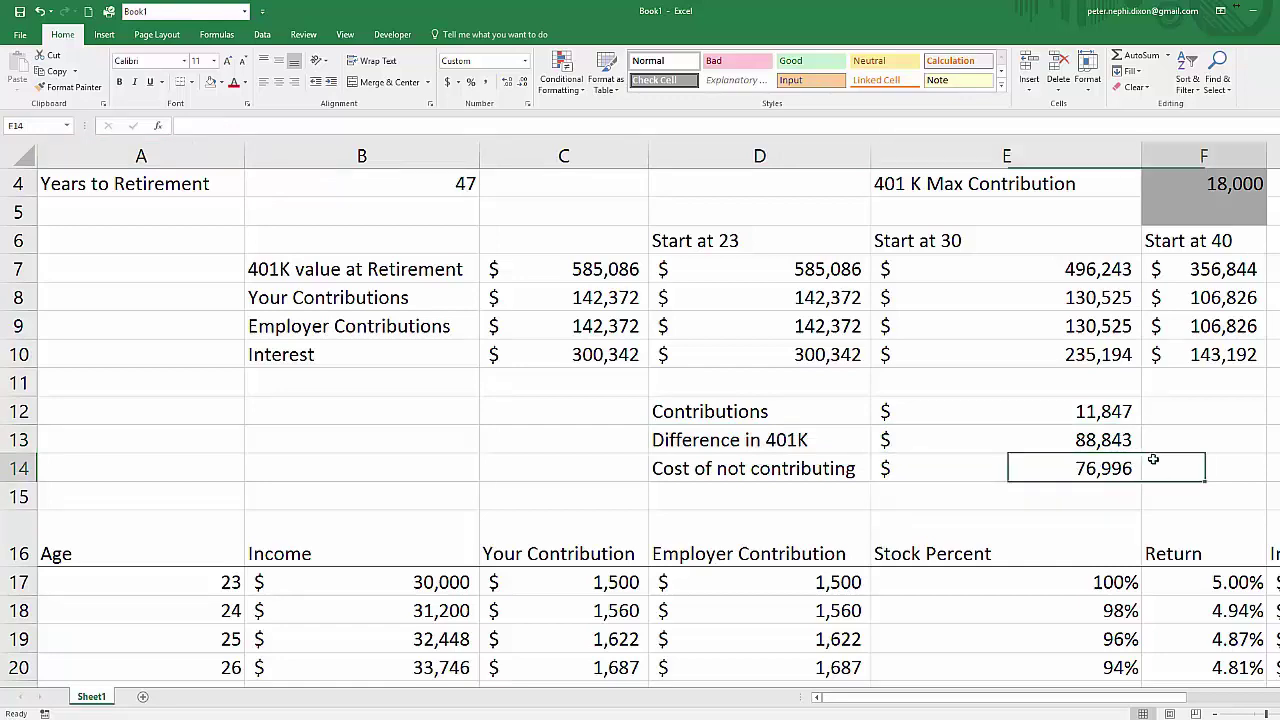
pyautogui.click(980, 430)
# - Put an outside border around the retirement summary labels and their live values in B7:C10
pyautogui.scroll(1, 503, 481)
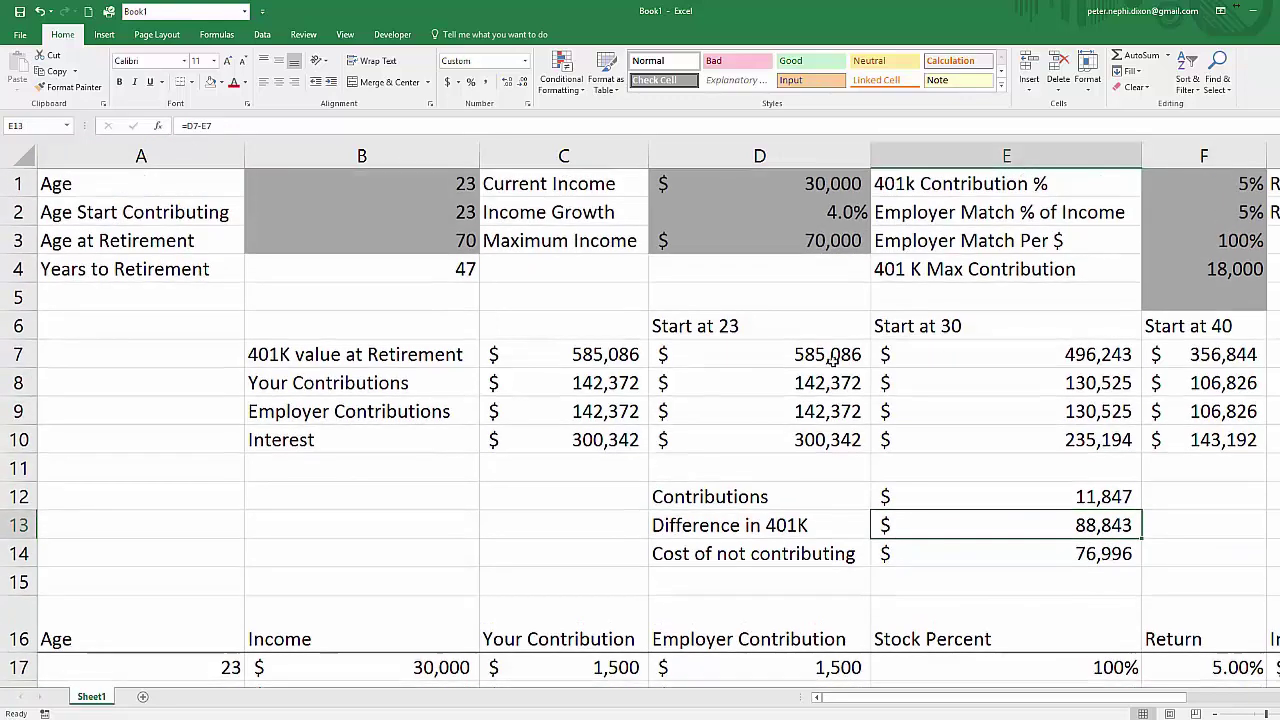
pyautogui.moveTo(592, 354); pyautogui.dragTo(310, 435)
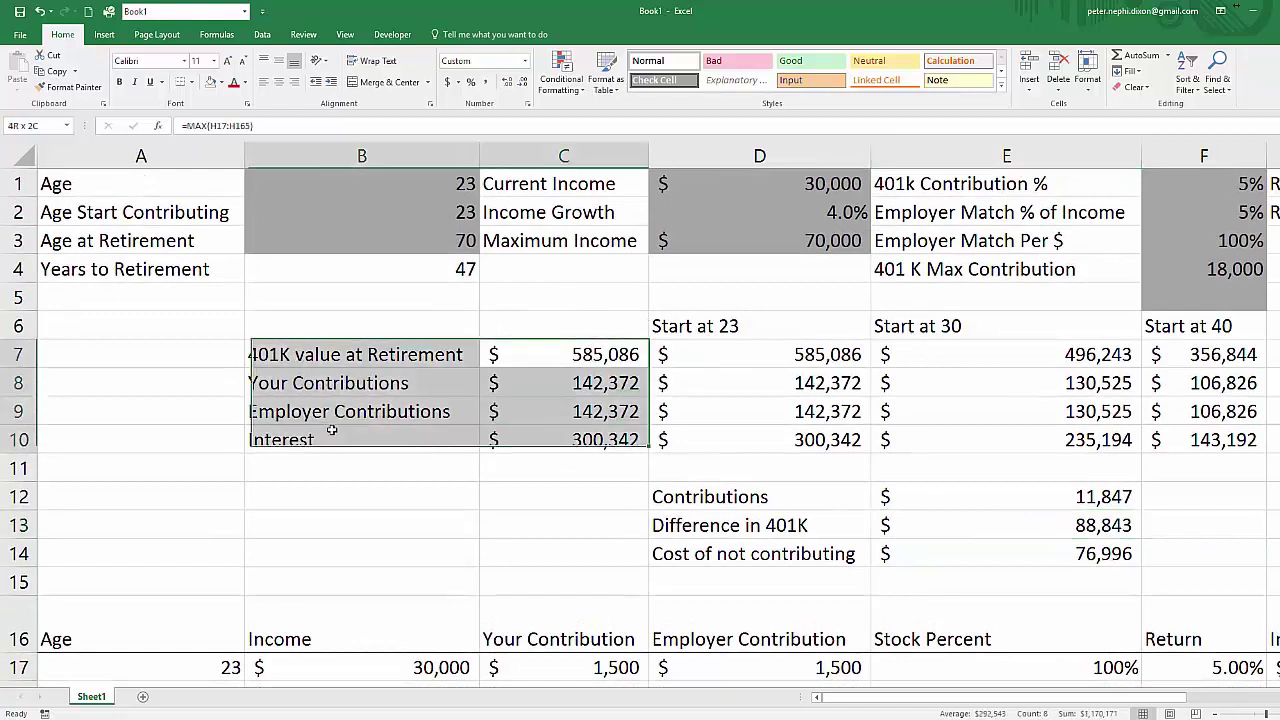
pyautogui.click(190, 82)
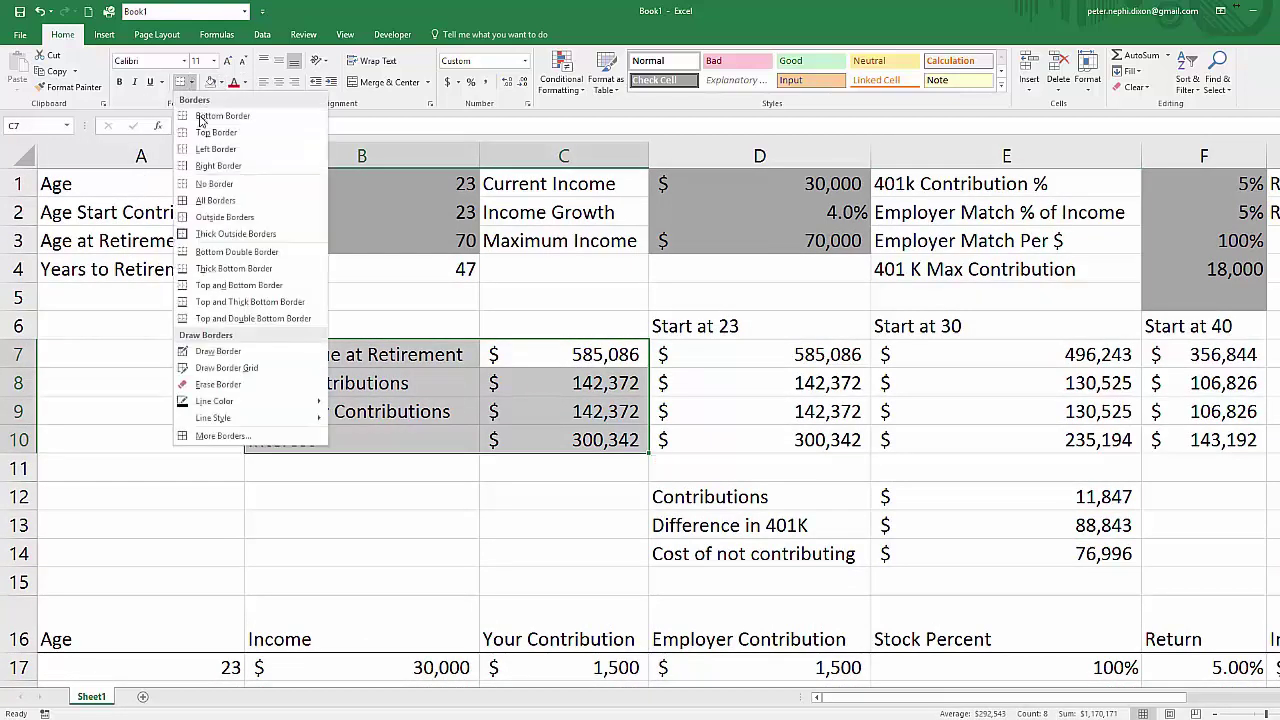
pyautogui.click(228, 218)
pyautogui.click(620, 412)
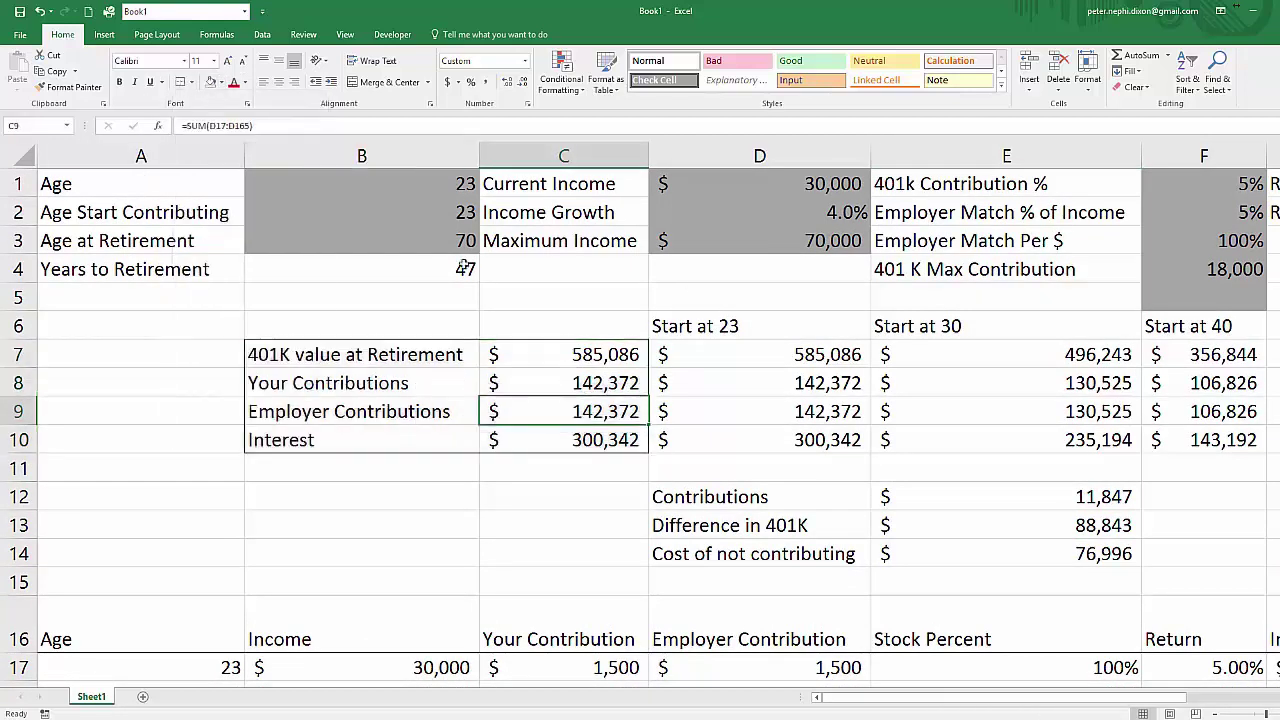
# - Set the current income in D1 to 50000 and the maximum income in D3 to 130000
pyautogui.click(823, 192)
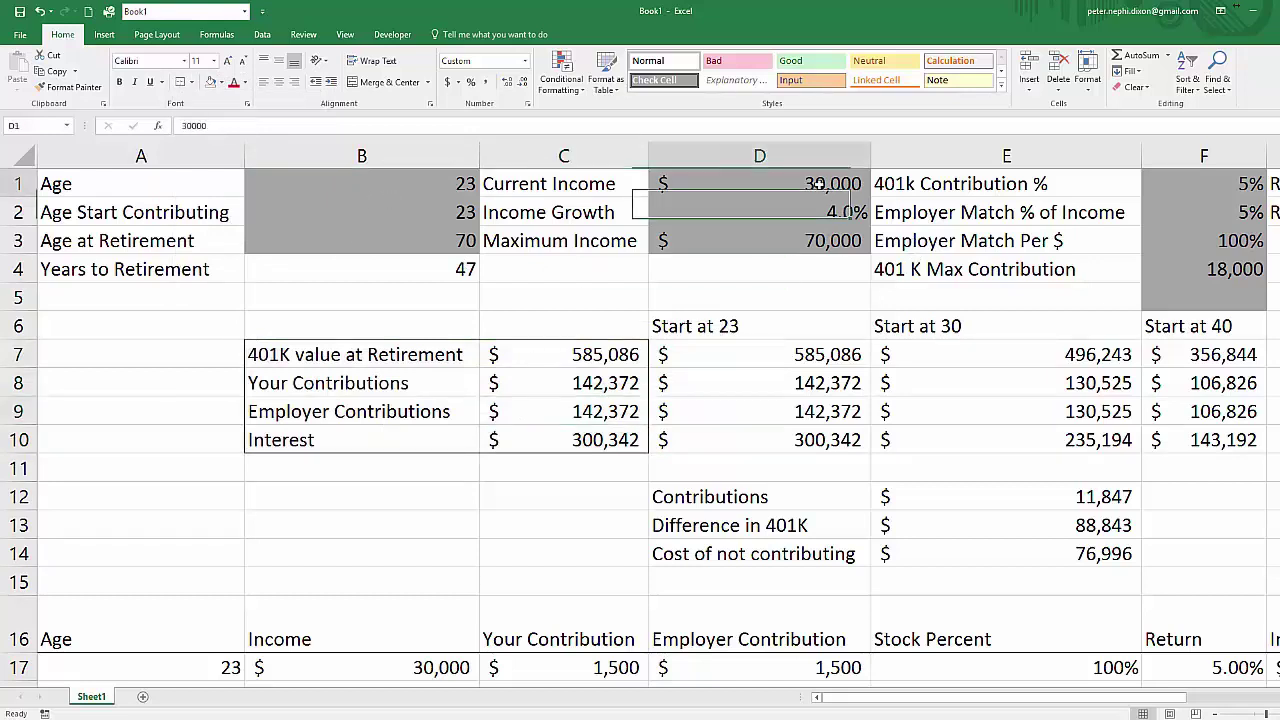
pyautogui.write('50000')
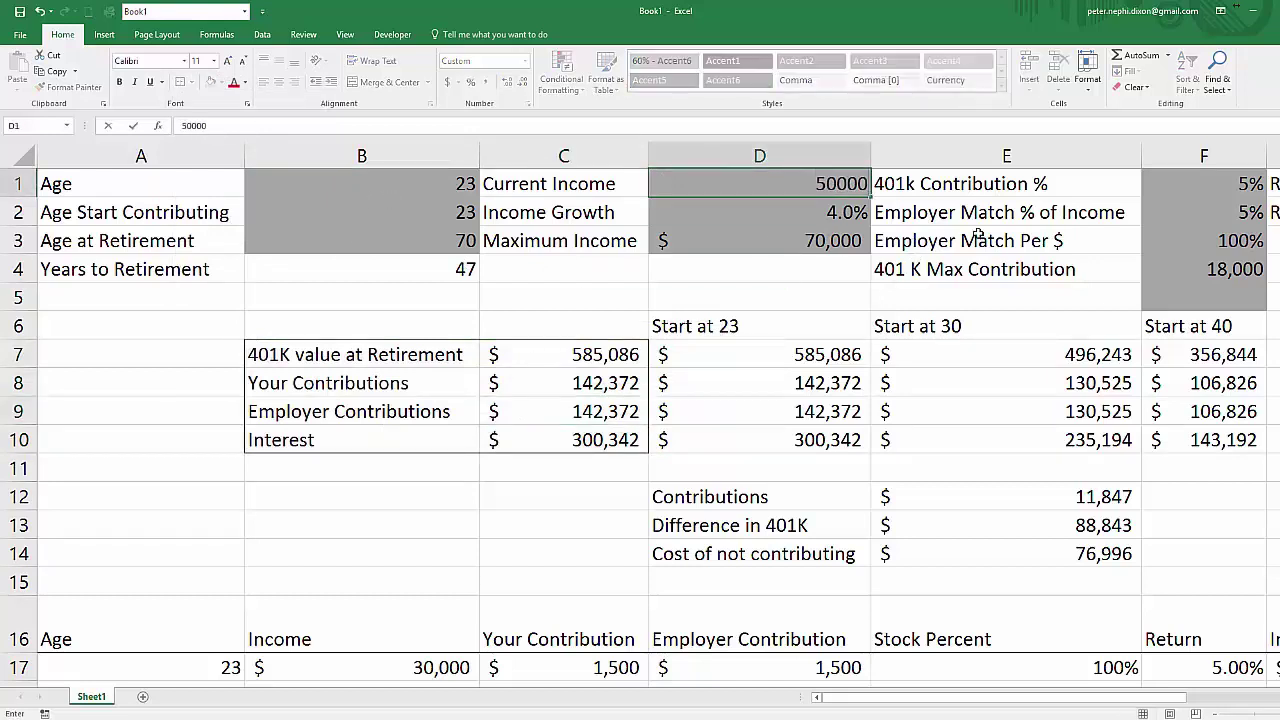
pyautogui.press('Return')
pyautogui.press('Return')
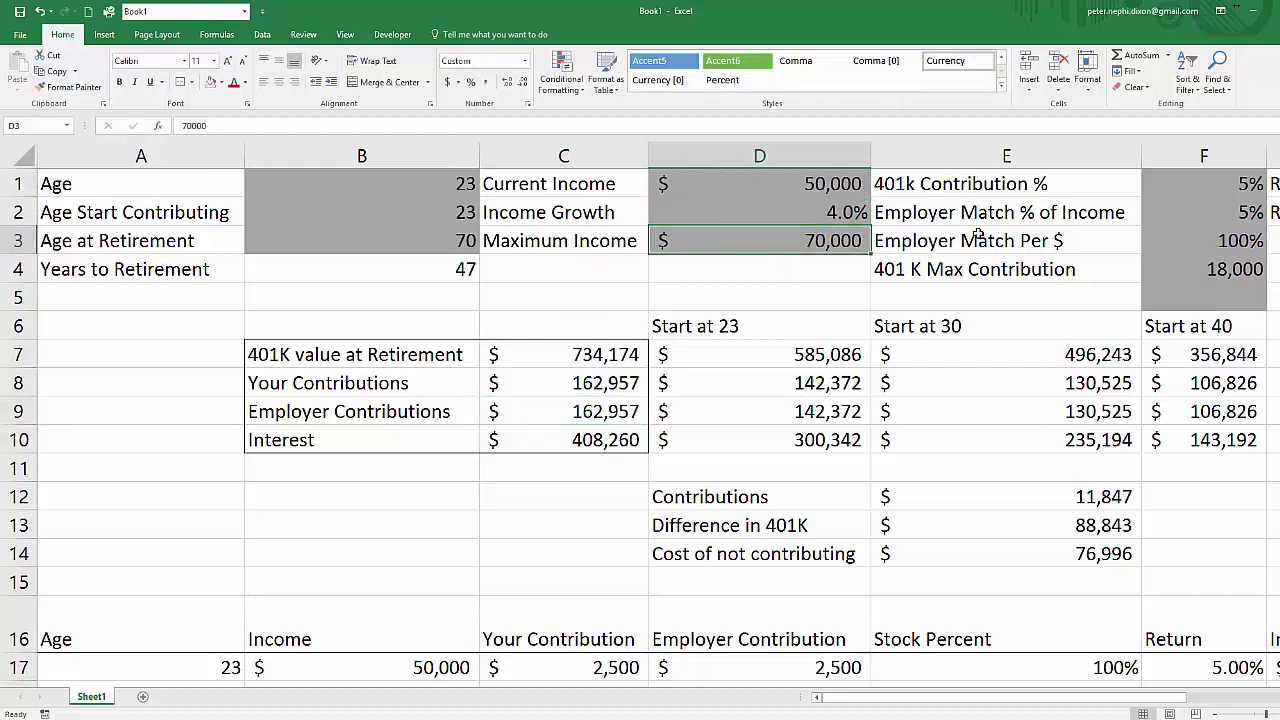
pyautogui.write('130000')
pyautogui.press('Return')
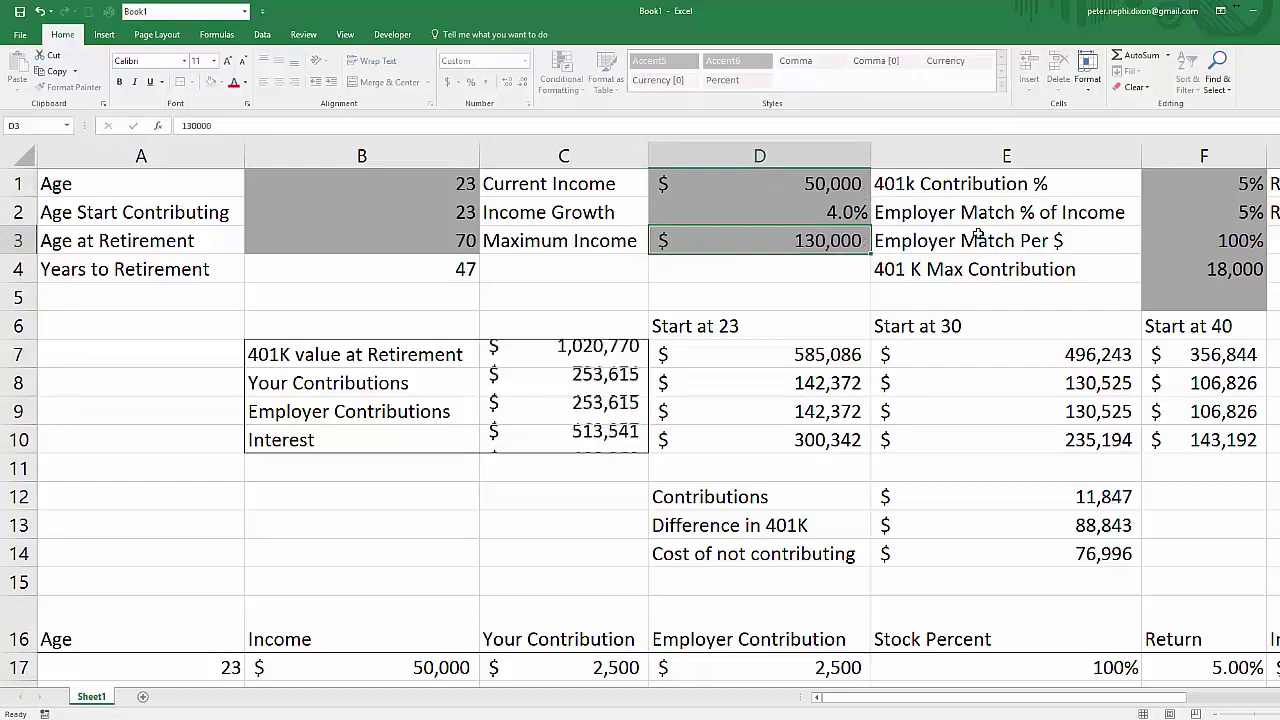
# - Examine the contribution assumptions and the recalculated 401K value, contributions and interest in the bordered summary
pyautogui.press('Right')
pyautogui.press('Right')
pyautogui.press('Up')
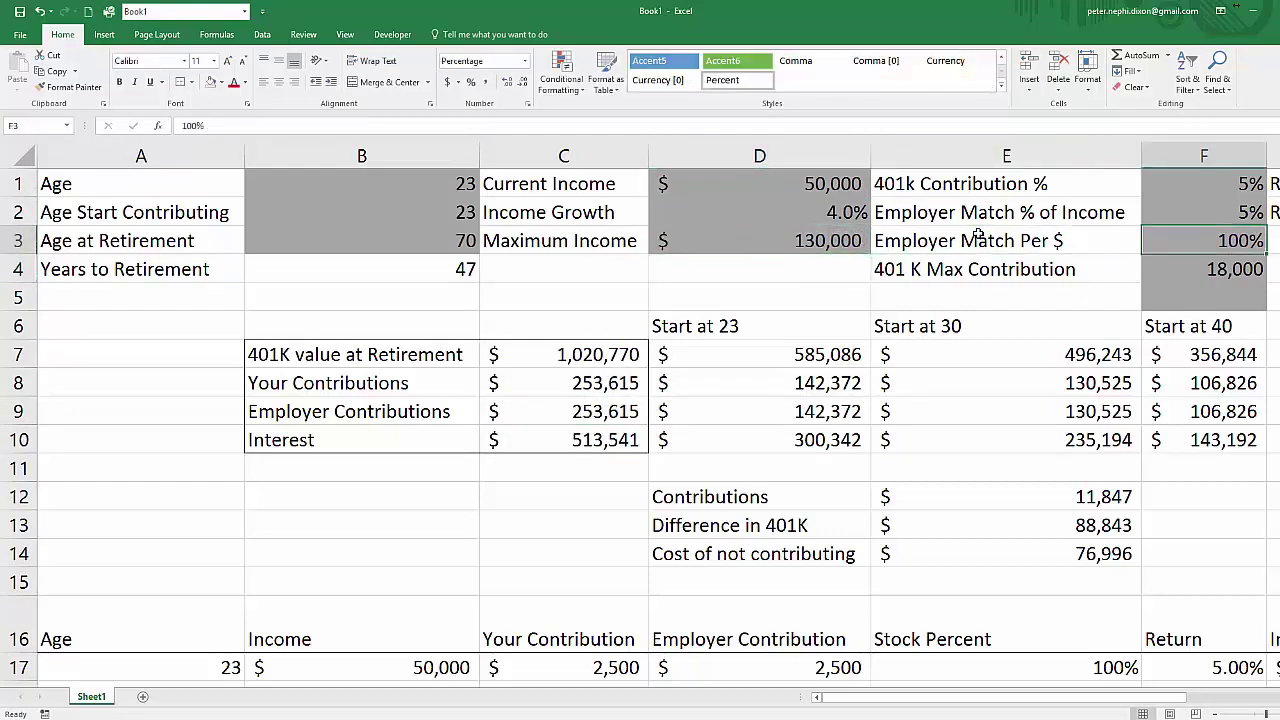
pyautogui.press('Right')
pyautogui.press('Left')
pyautogui.press('Left')
pyautogui.press('Left')
pyautogui.press('Left')
pyautogui.press('Down')
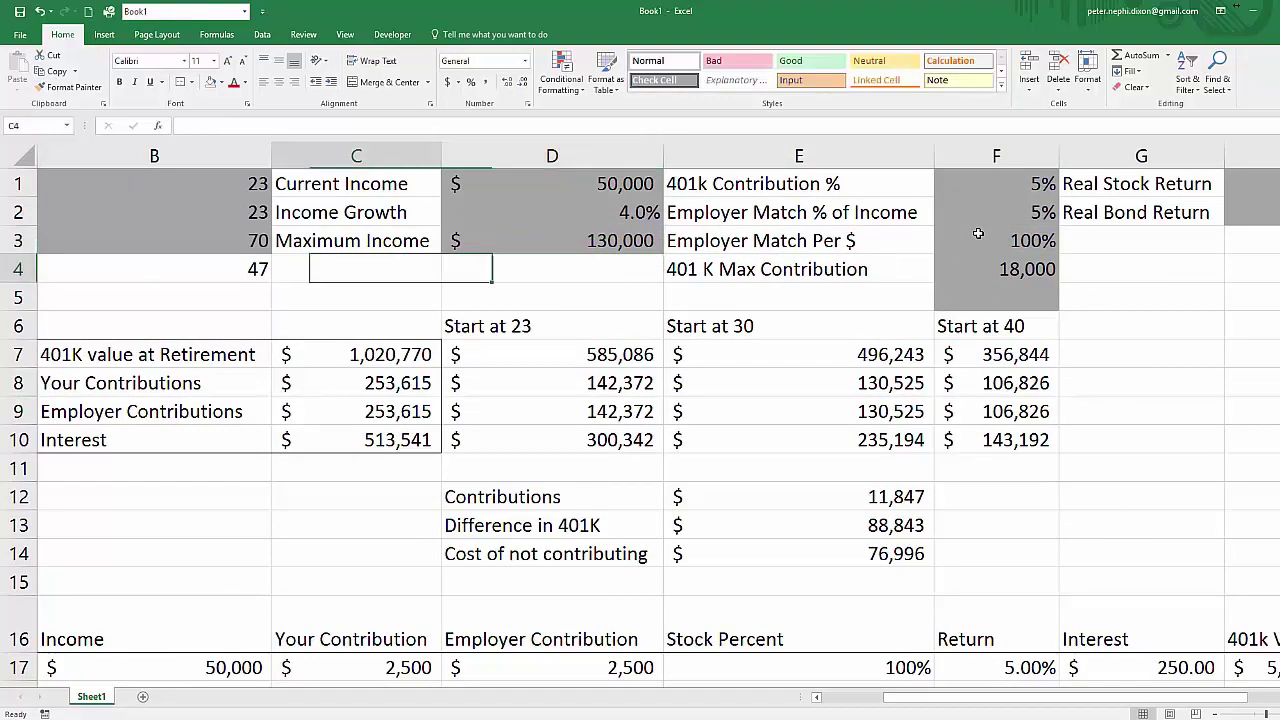
pyautogui.press('Left')
pyautogui.press('Left')
pyautogui.press('Right')
pyautogui.press('Down')
pyautogui.press('Down')
pyautogui.press('Down')
pyautogui.press('Right')
pyautogui.press('Down')
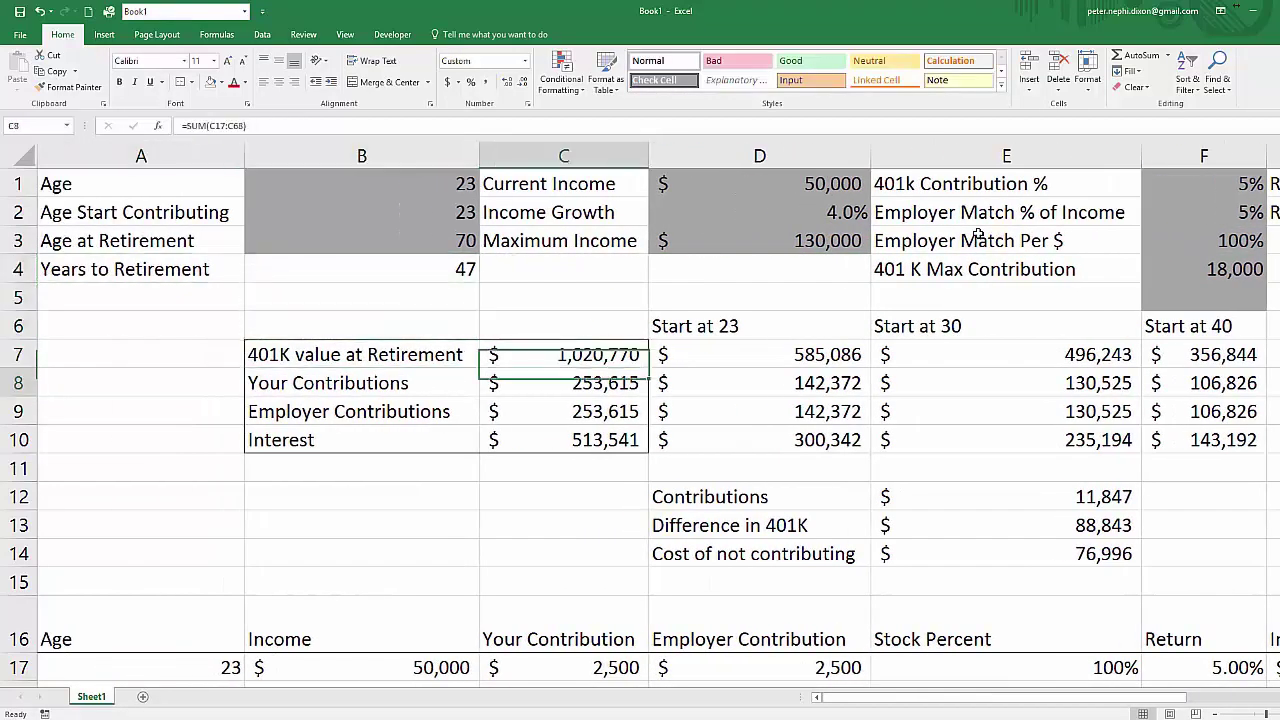
pyautogui.press('Down')
pyautogui.press('Down')
pyautogui.press('Up')
pyautogui.press('Up')
pyautogui.press('Up')
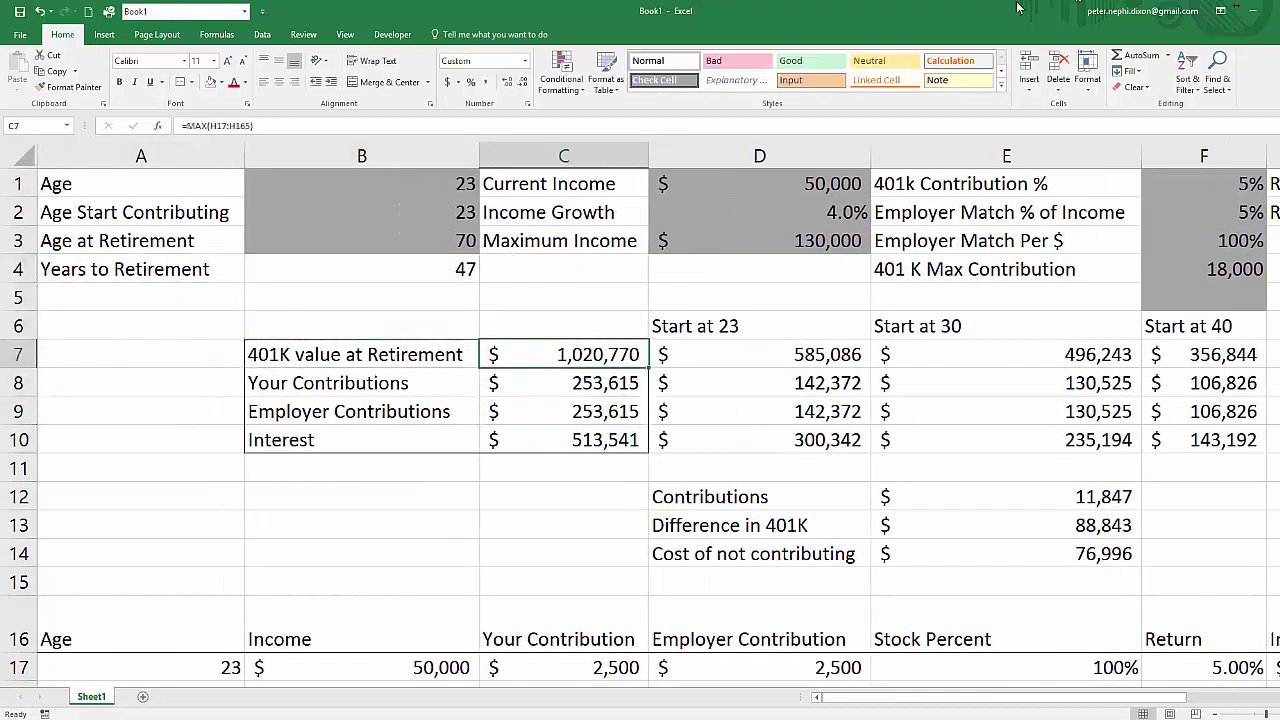
pyautogui.click(622, 305)
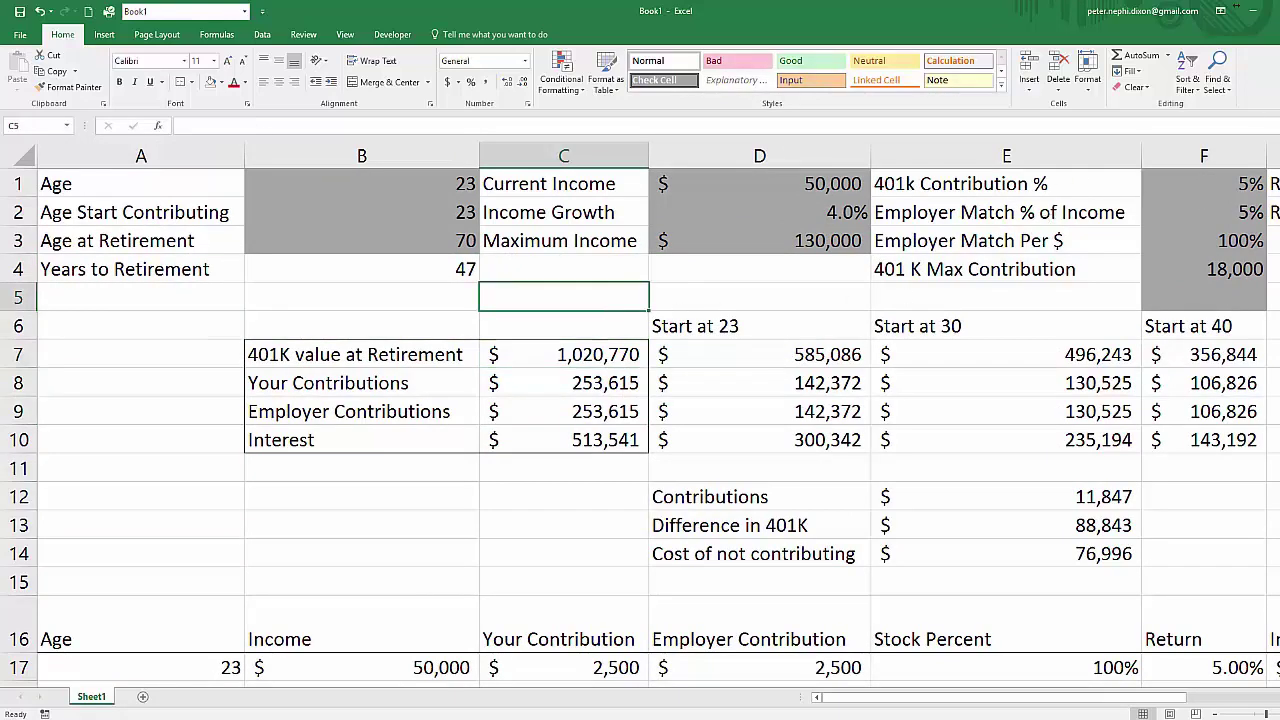